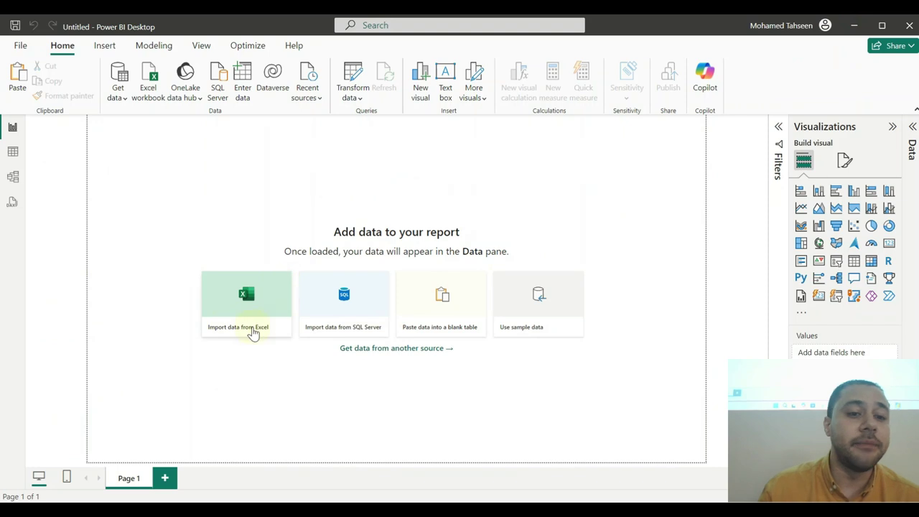
# Step: Import the Excel workbook Sales 6.xlsx from the Desktop folder Session 2 - Power BI > Excercises > Calculated Columns
pyautogui.click(149, 88)
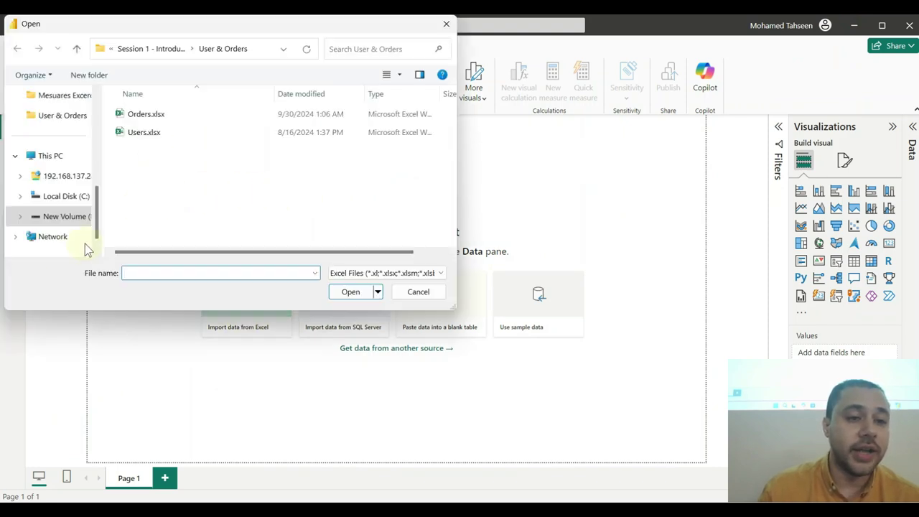
pyautogui.scroll(3, 64, 179)
pyautogui.scroll(-5, 67, 180)
pyautogui.scroll(6, 63, 179)
pyautogui.click(52, 180)
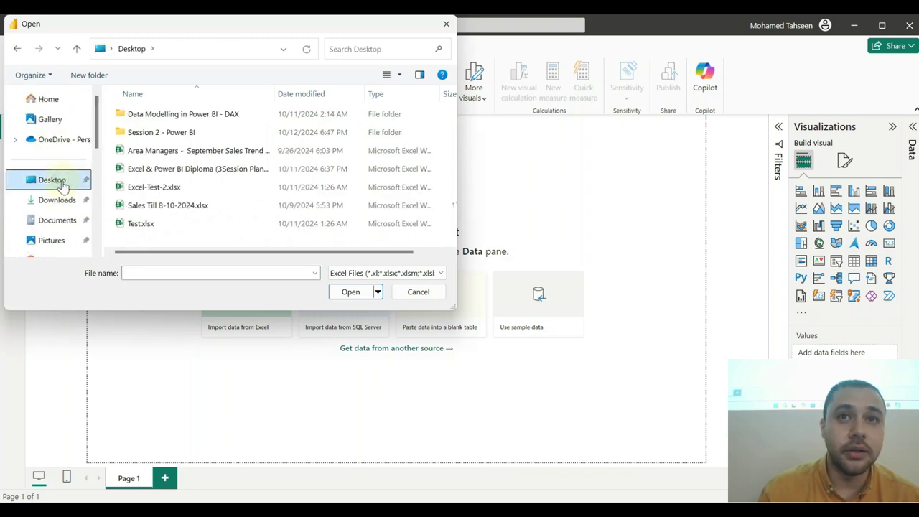
pyautogui.doubleClick(171, 129)
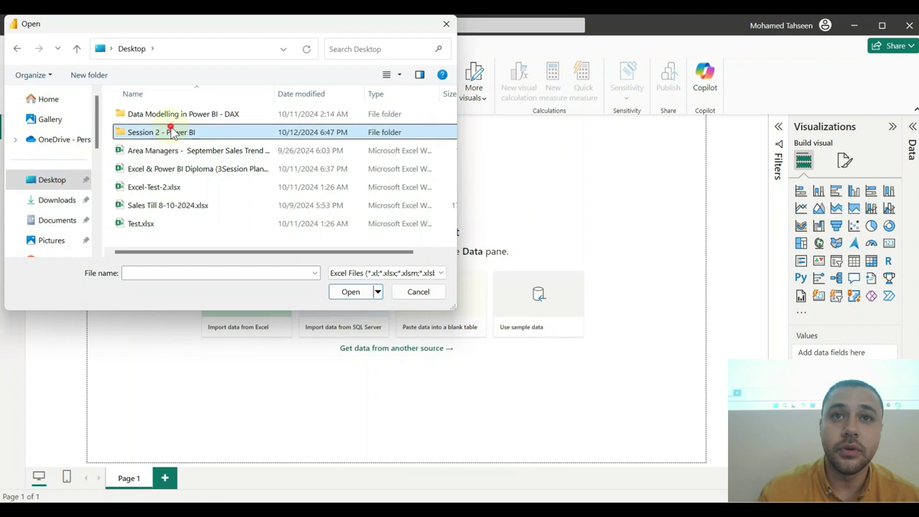
pyautogui.doubleClick(162, 119)
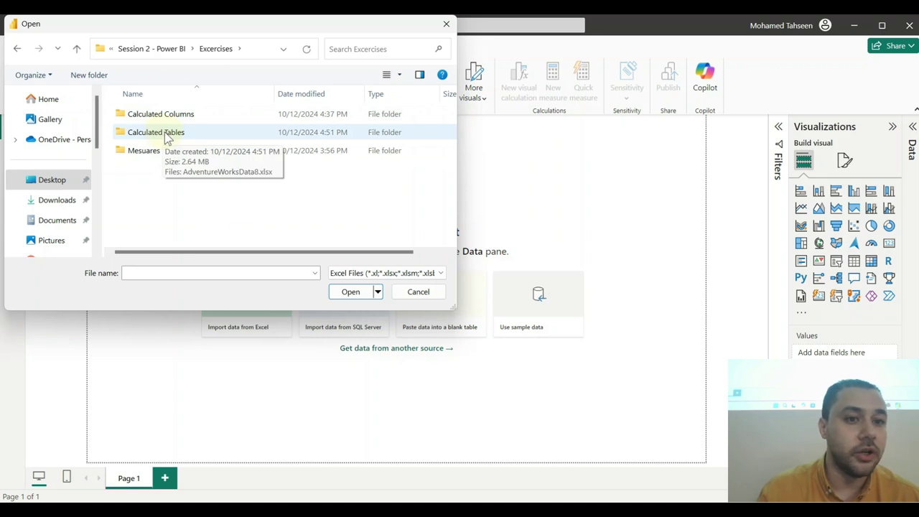
pyautogui.click(165, 137)
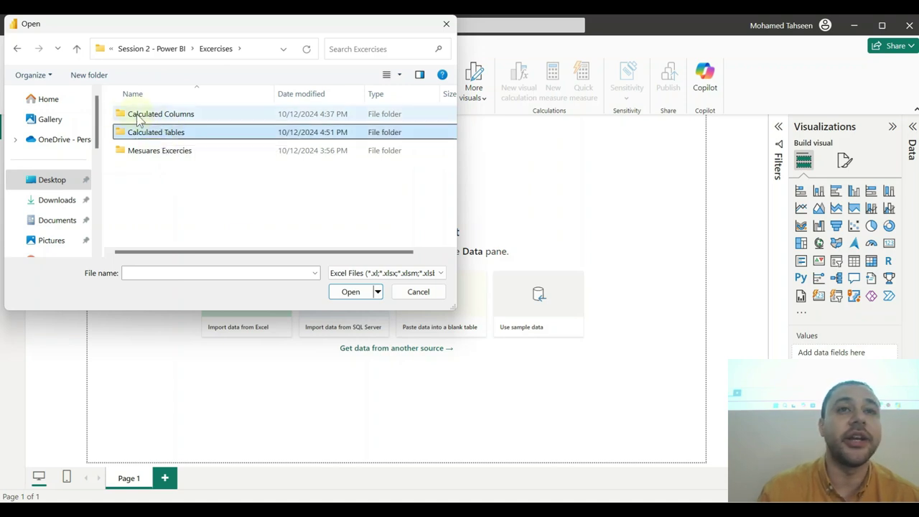
pyautogui.doubleClick(156, 121)
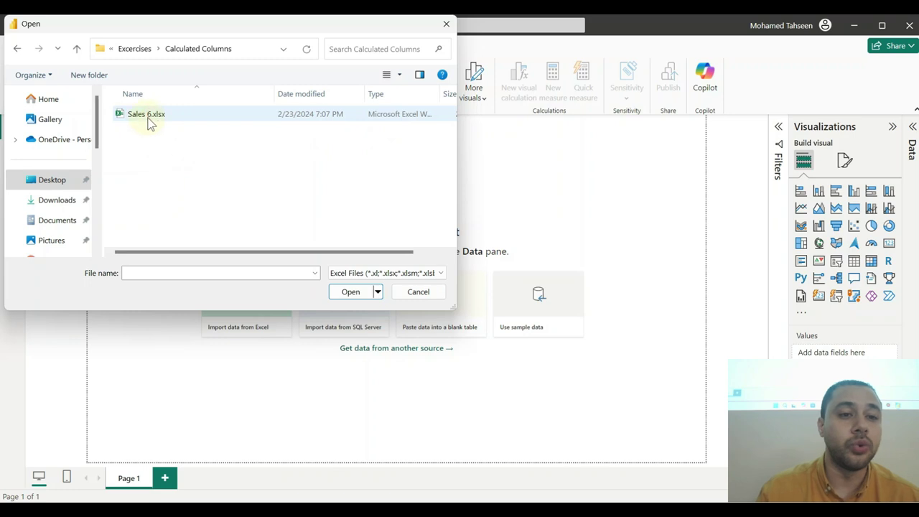
pyautogui.doubleClick(148, 116)
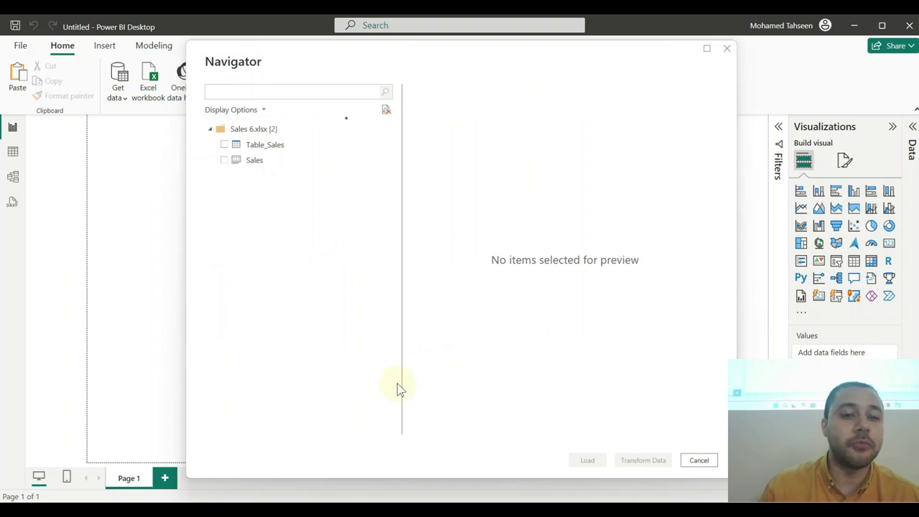
# Step: Open Sales 6.xlsx in Excel from the Desktop folder Session 2 - Power BI > Excercises > Calculated Columns
pyautogui.press('super+e')
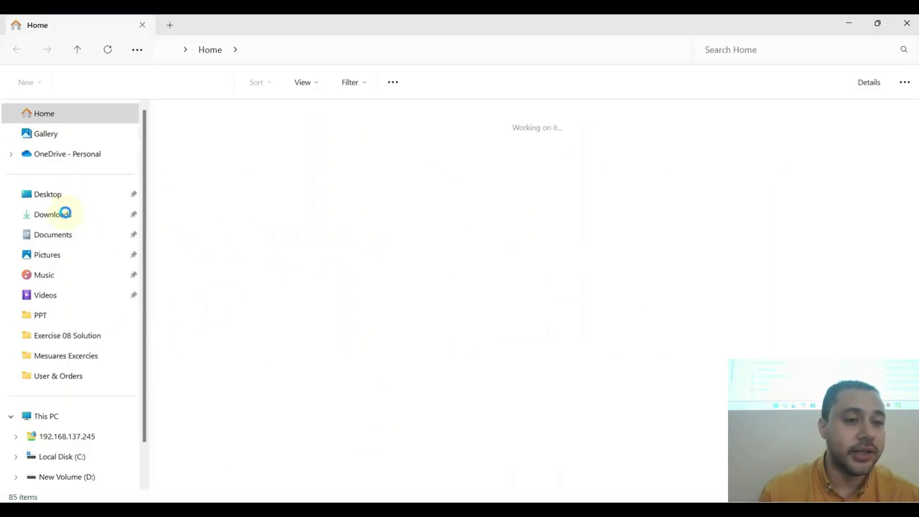
pyautogui.click(67, 195)
pyautogui.doubleClick(230, 147)
pyautogui.doubleClick(195, 132)
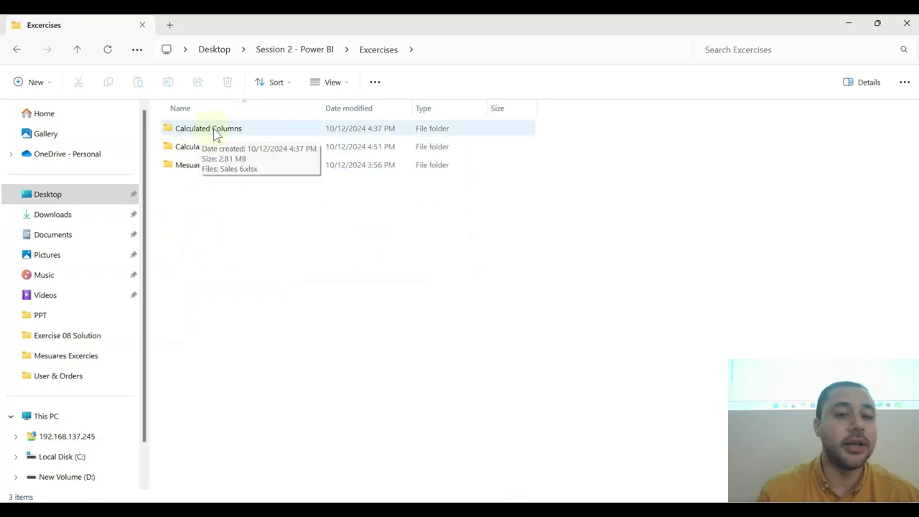
pyautogui.doubleClick(208, 135)
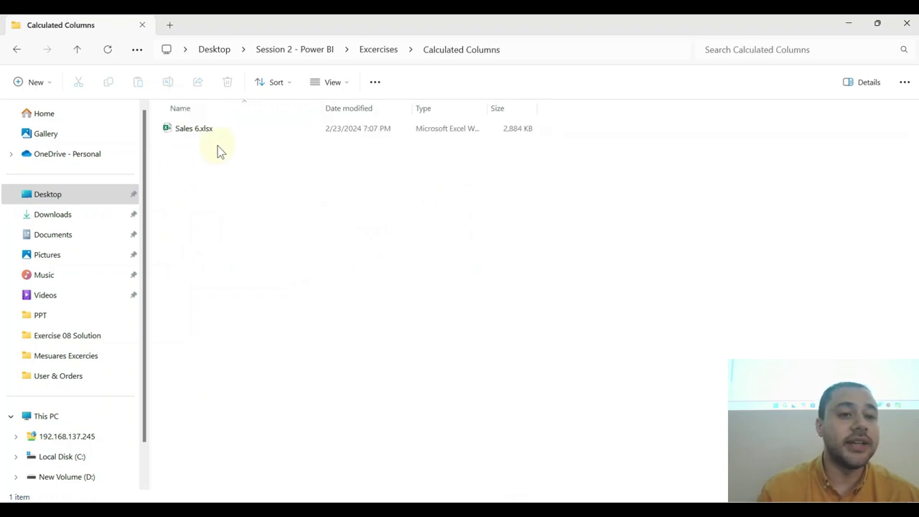
pyautogui.click(197, 132)
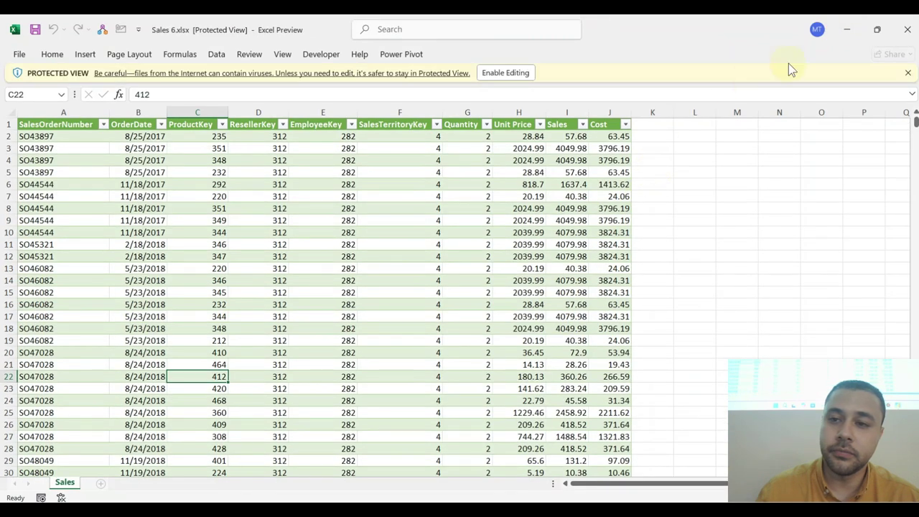
# Step: Return to the Sales 6.xlsx workbook in Excel and enable its editing and external data connections
pyautogui.click(849, 29)
pyautogui.click(849, 26)
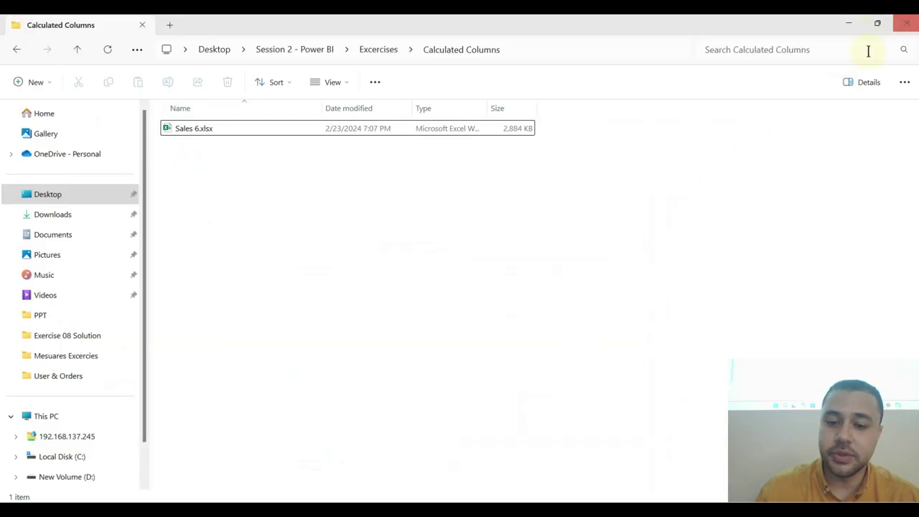
pyautogui.click(531, 511)
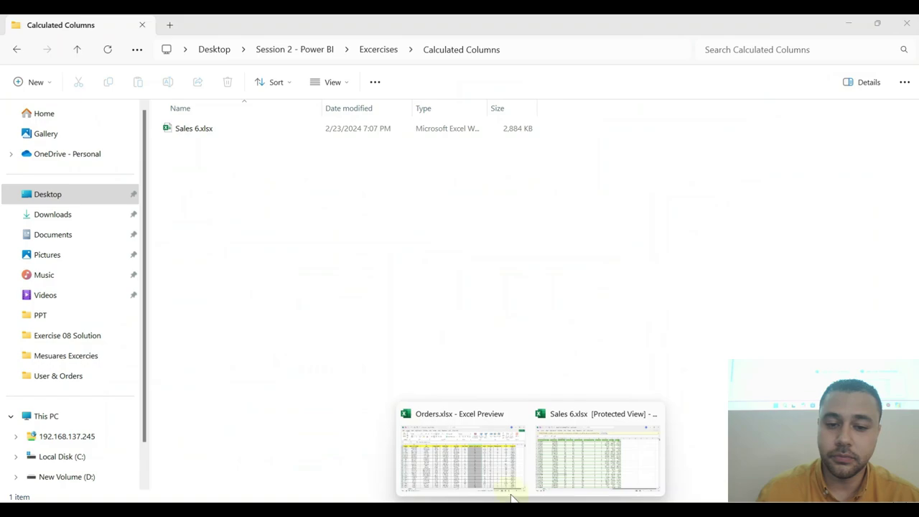
pyautogui.click(517, 414)
pyautogui.click(501, 467)
pyautogui.click(287, 246)
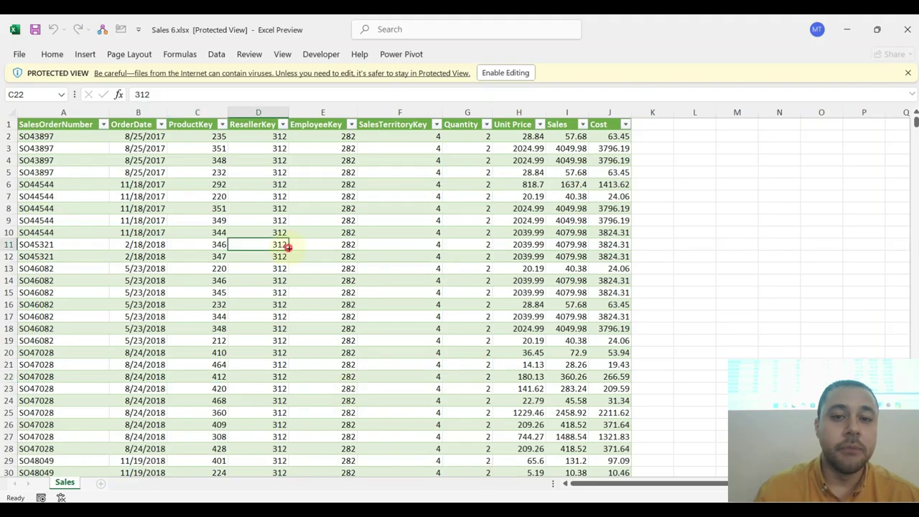
pyautogui.click(525, 71)
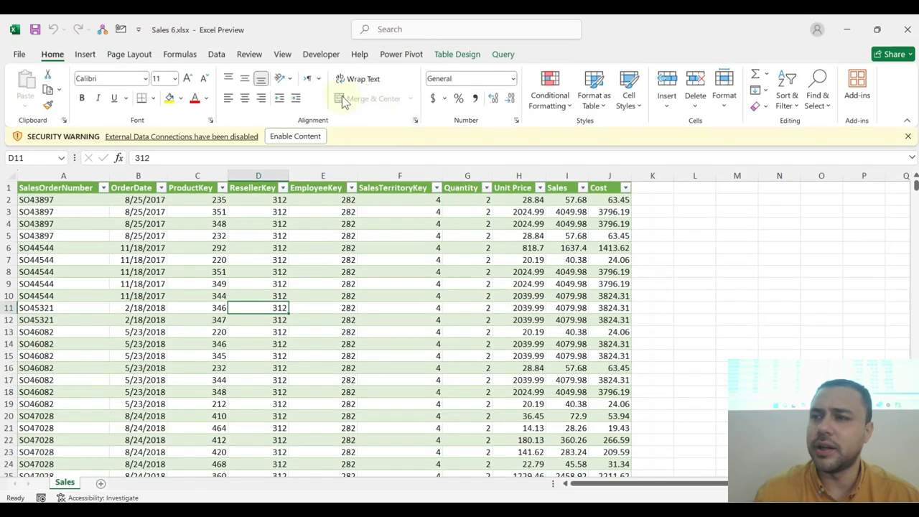
pyautogui.click(293, 137)
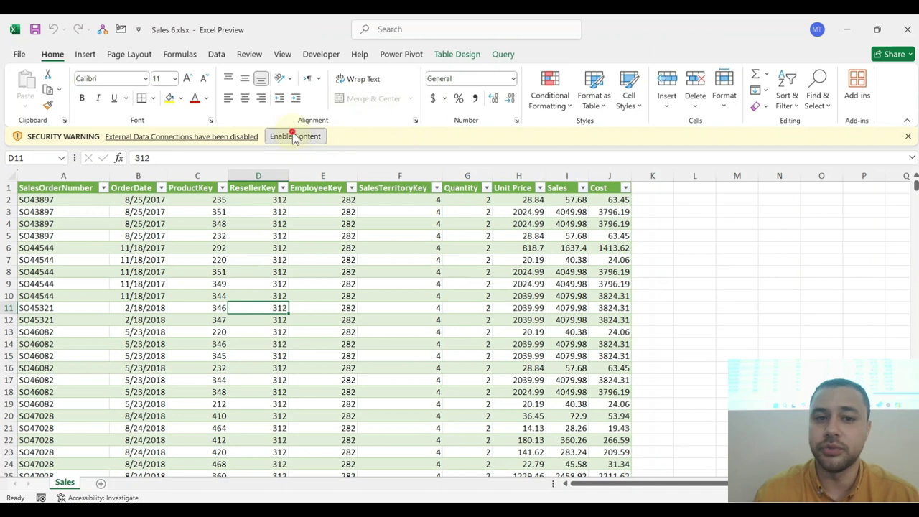
pyautogui.click(305, 204)
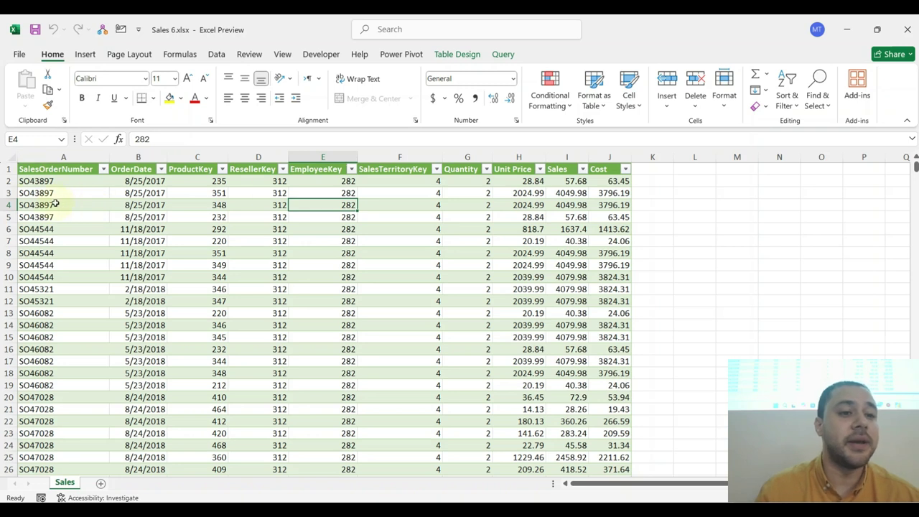
# Step: Examine the first SalesOrderNumber and OrderDate entries in the Sales sheet and close the workbook
pyautogui.moveTo(75, 182); pyautogui.dragTo(77, 241)
pyautogui.moveTo(145, 180); pyautogui.dragTo(153, 241)
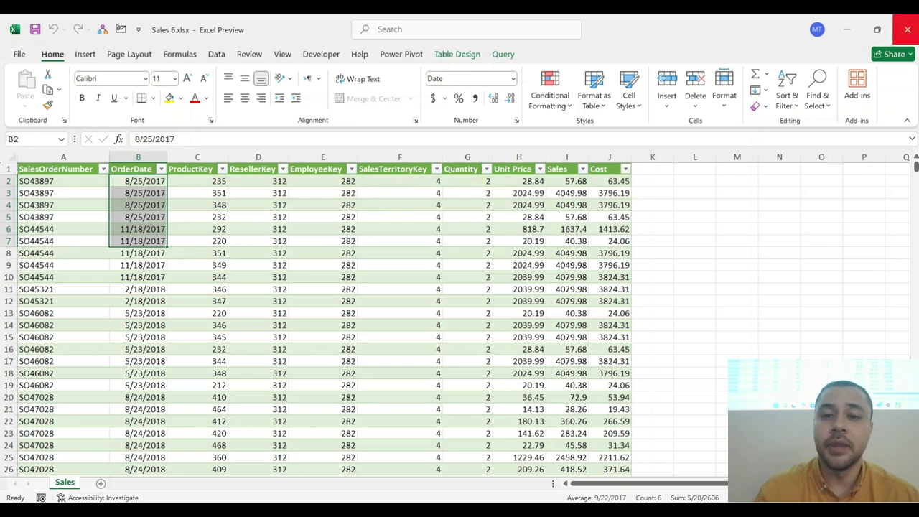
pyautogui.click(907, 30)
# Step: Cancel the pending import in Power BI Desktop and review the exercise's Scenario and Steps slides in PowerPoint
pyautogui.click(574, 502)
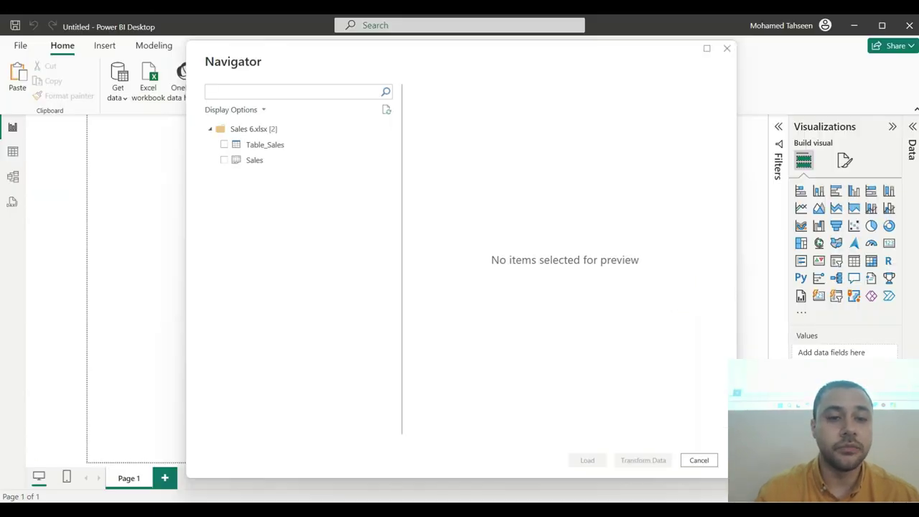
pyautogui.click(688, 460)
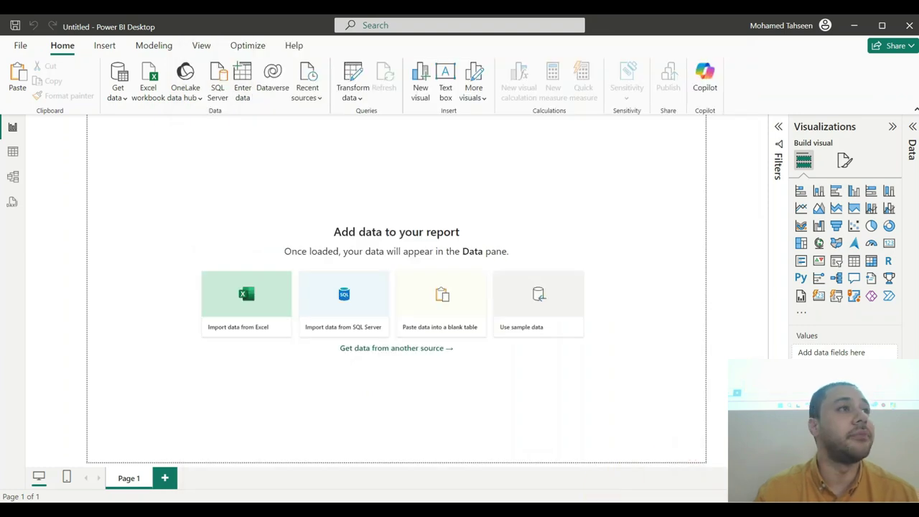
pyautogui.hotkey('alt', 'Tab')
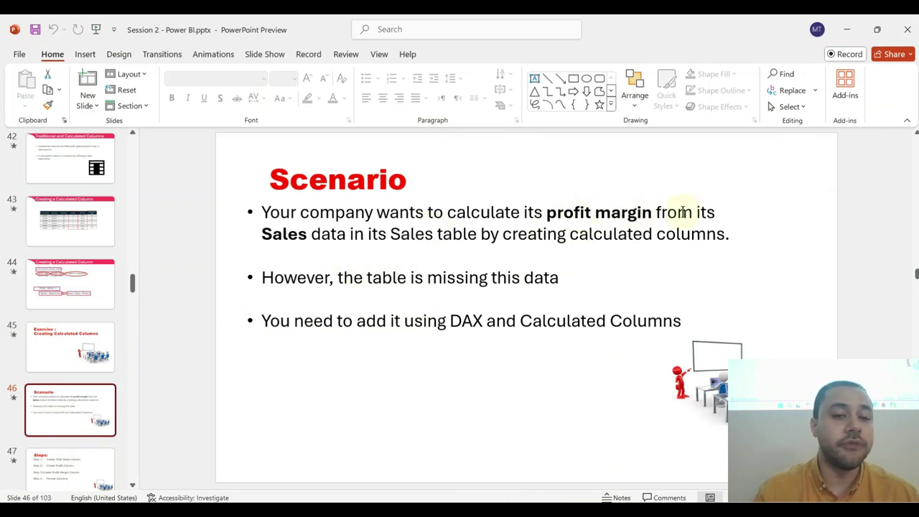
pyautogui.click(61, 467)
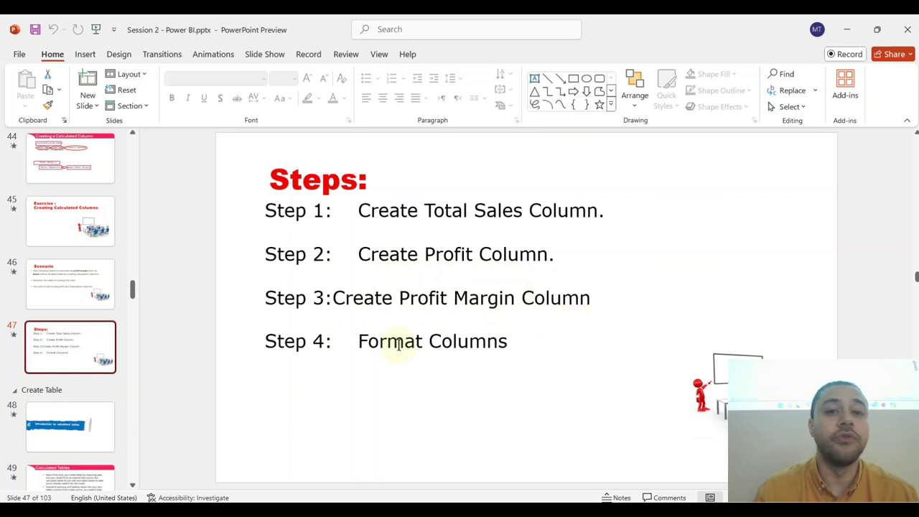
pyautogui.click(846, 30)
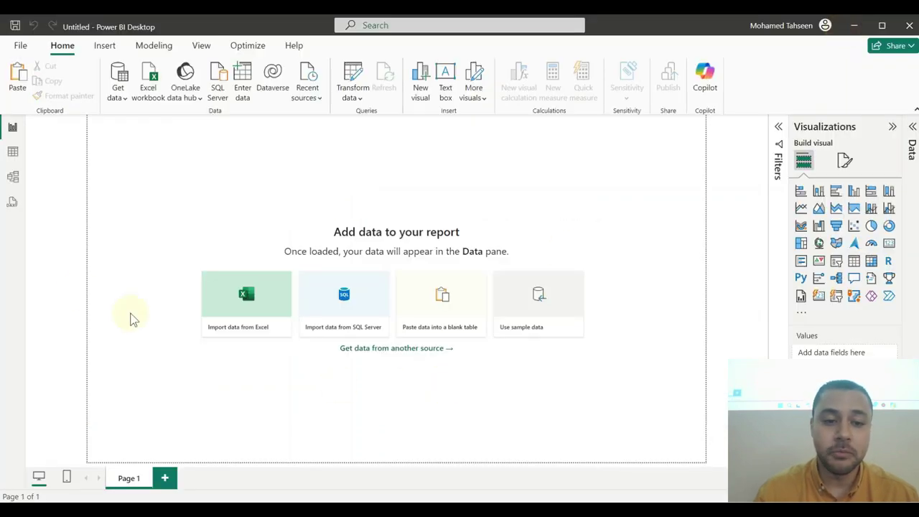
# Step: Import Table_Sales from the Excel workbook Sales 6.xlsx and load it into the report
pyautogui.click(243, 308)
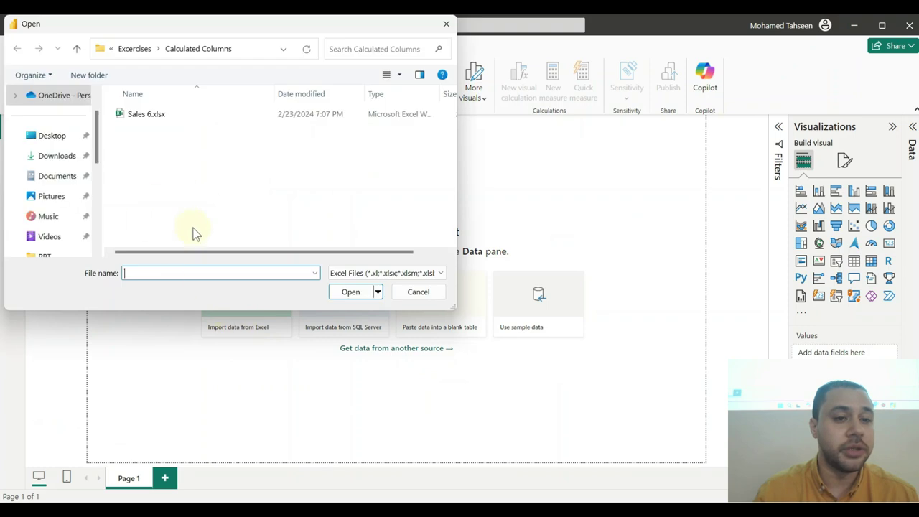
pyautogui.doubleClick(159, 122)
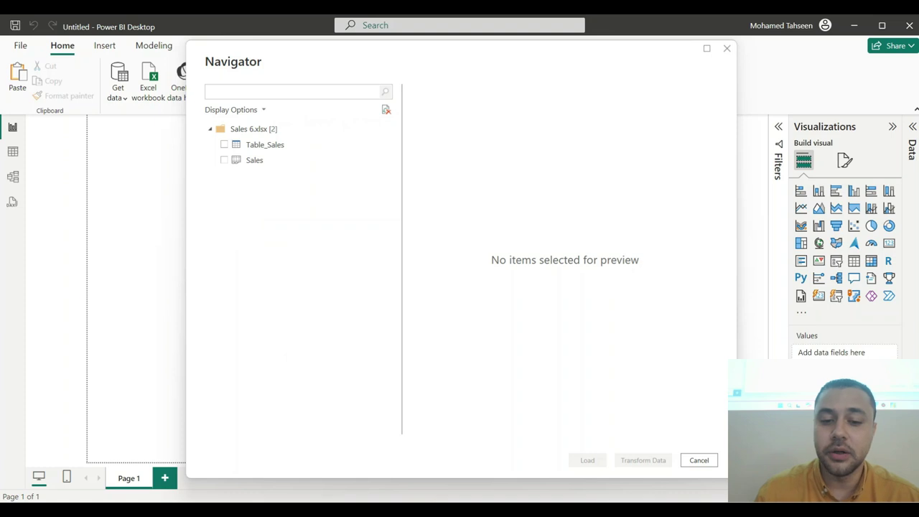
pyautogui.hotkey('alt', 'Tab')
pyautogui.click(848, 24)
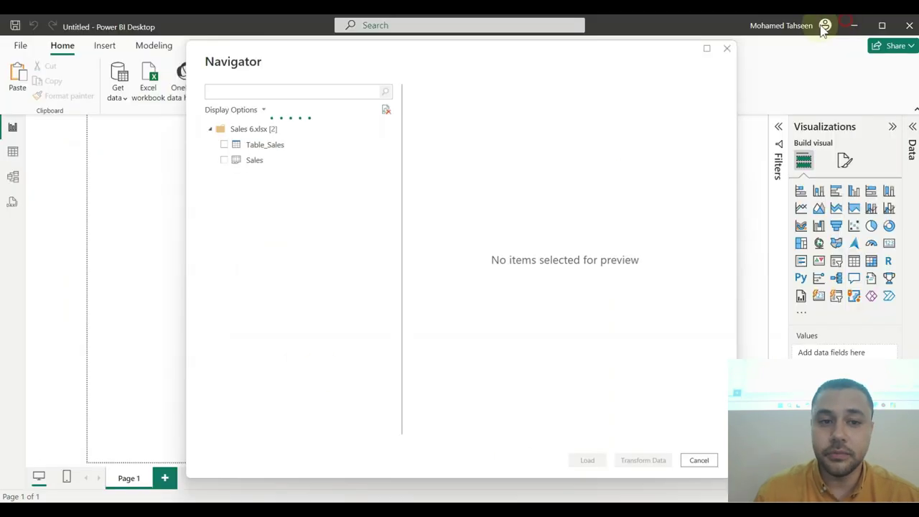
pyautogui.click(224, 144)
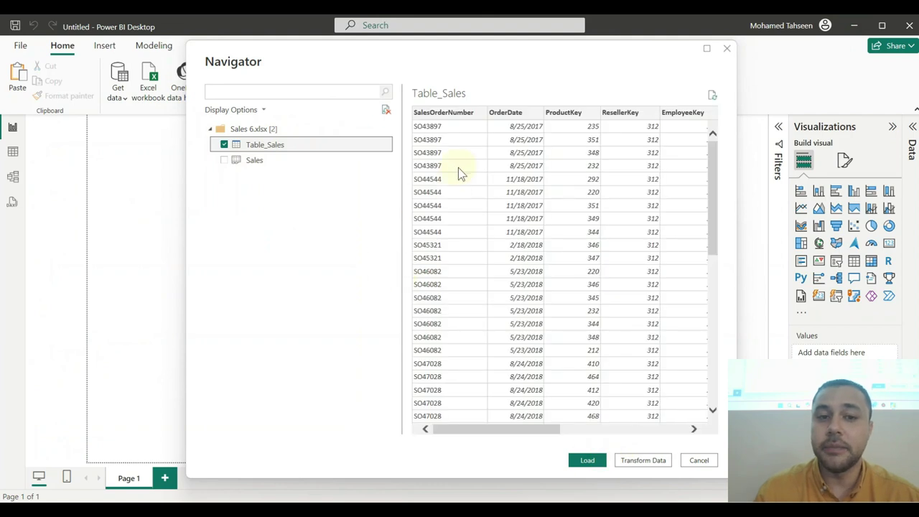
pyautogui.click(587, 460)
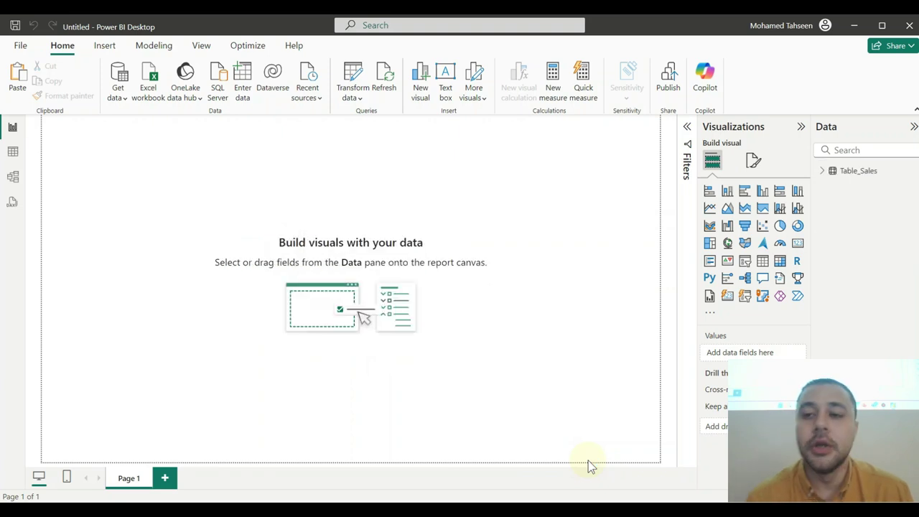
# Step: Review the fields of Table_Sales and compare the calculation commands offered in the table, model and report views
pyautogui.click(829, 172)
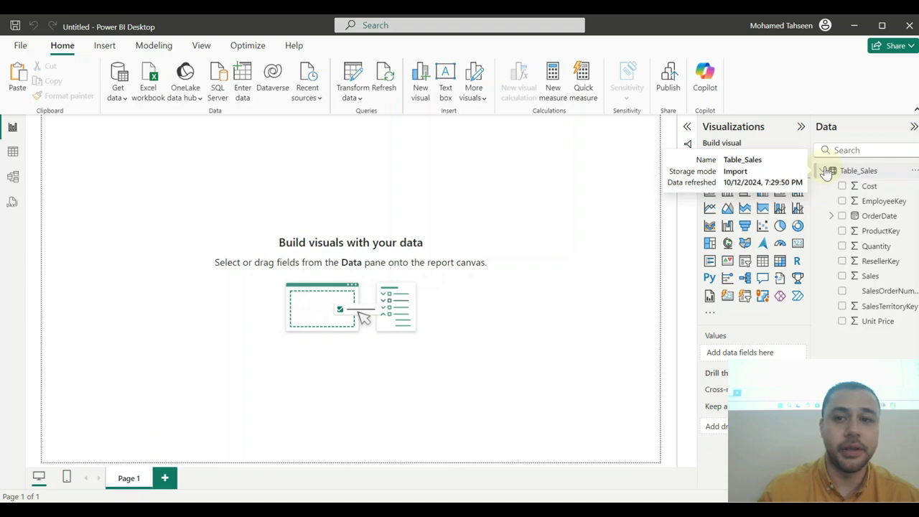
pyautogui.click(826, 171)
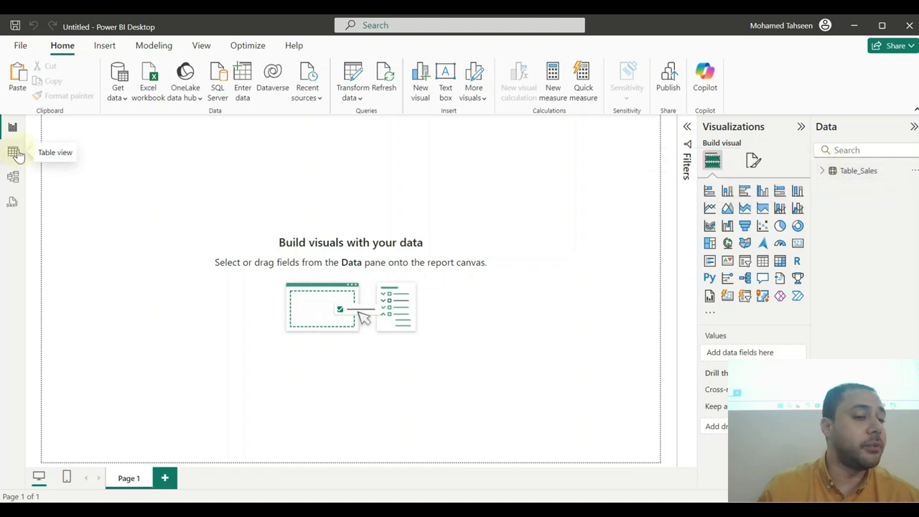
pyautogui.click(14, 153)
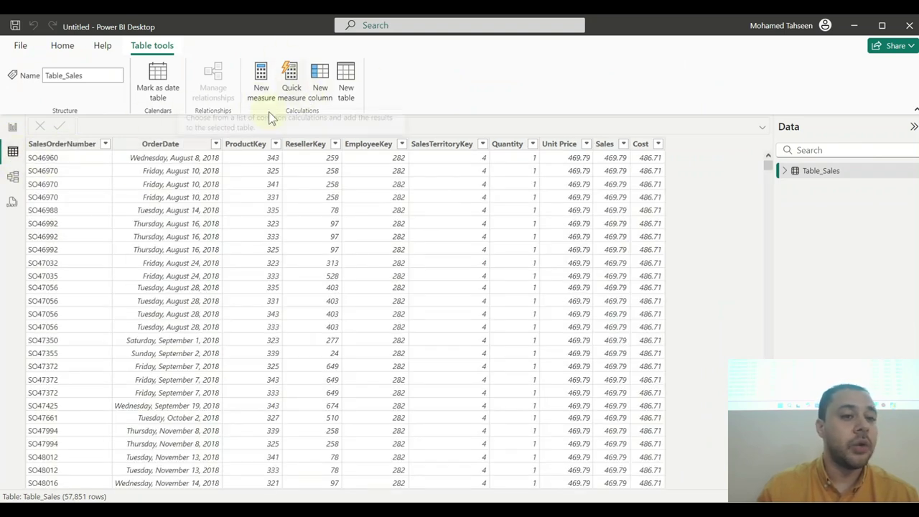
pyautogui.click(13, 179)
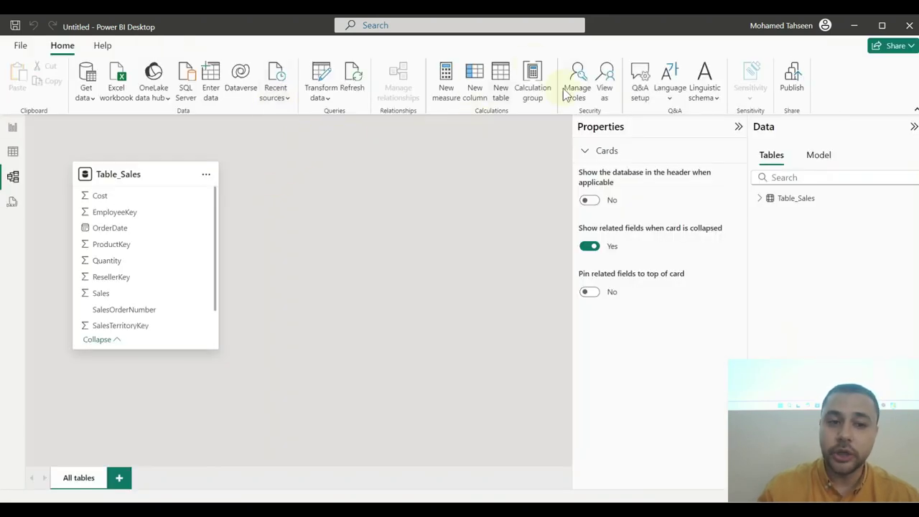
pyautogui.click(17, 126)
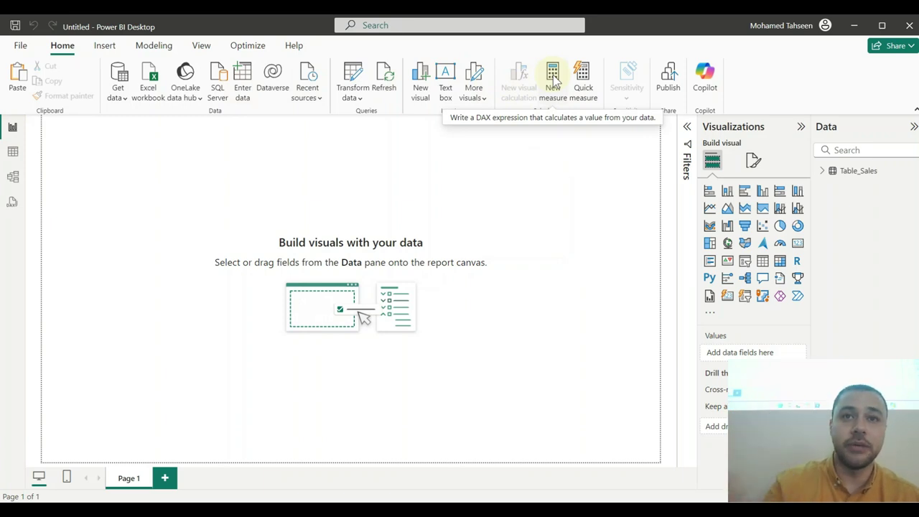
# Step: Review the exercise's Scenario and Steps slides in PowerPoint, returning to Table_Sales in Power BI Desktop without keeping a blank new column
pyautogui.click(13, 153)
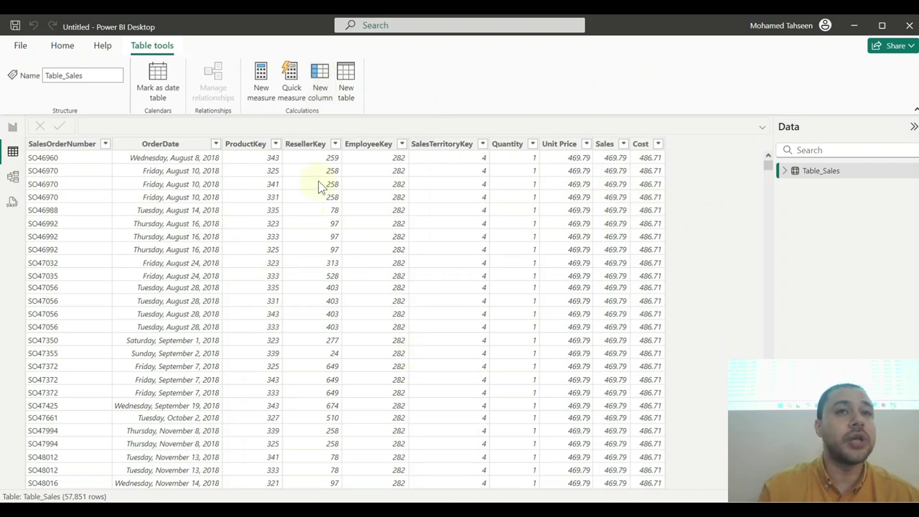
pyautogui.click(320, 80)
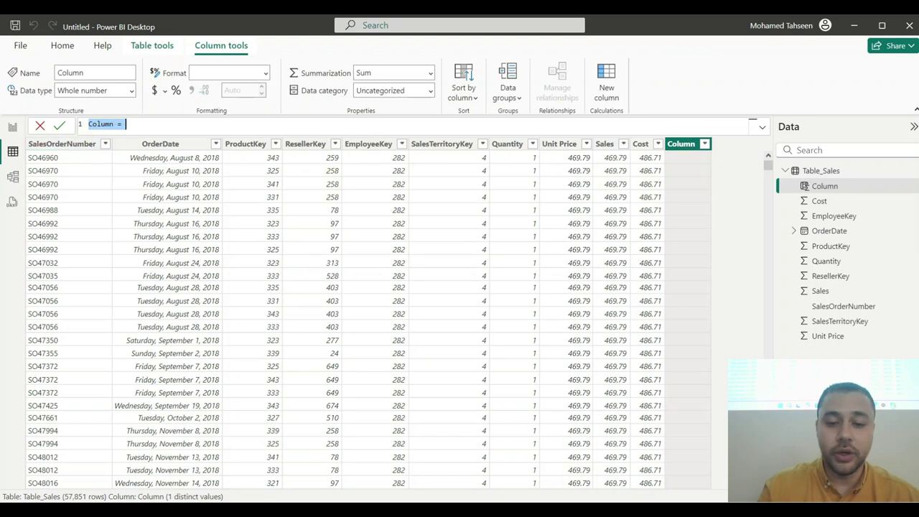
pyautogui.hotkey('alt', 'Tab')
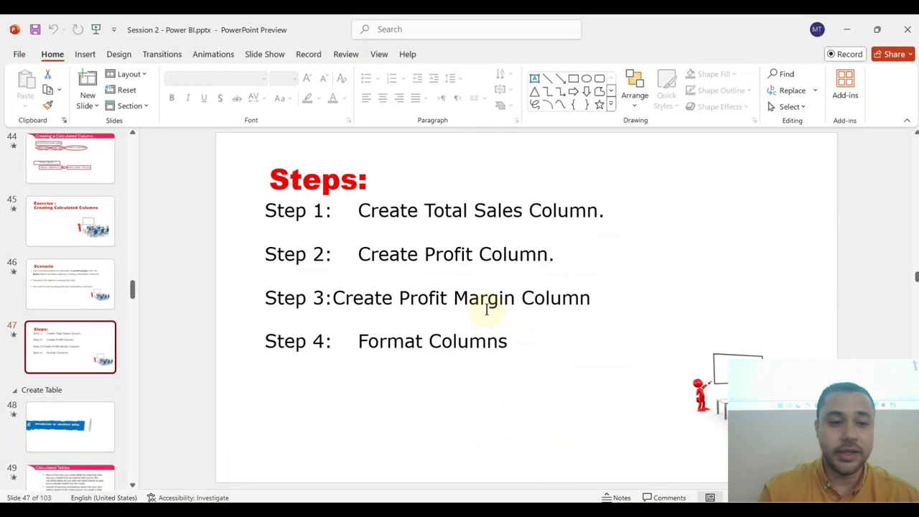
pyautogui.click(51, 301)
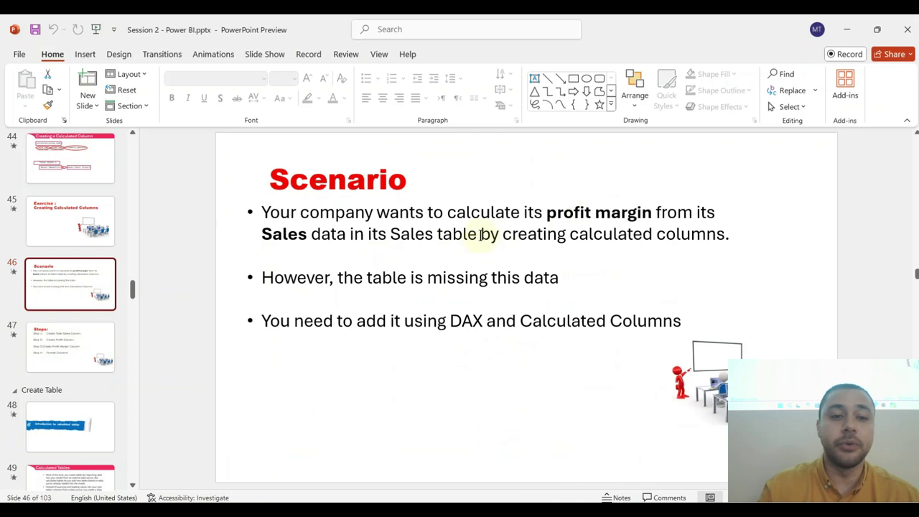
pyautogui.click(63, 340)
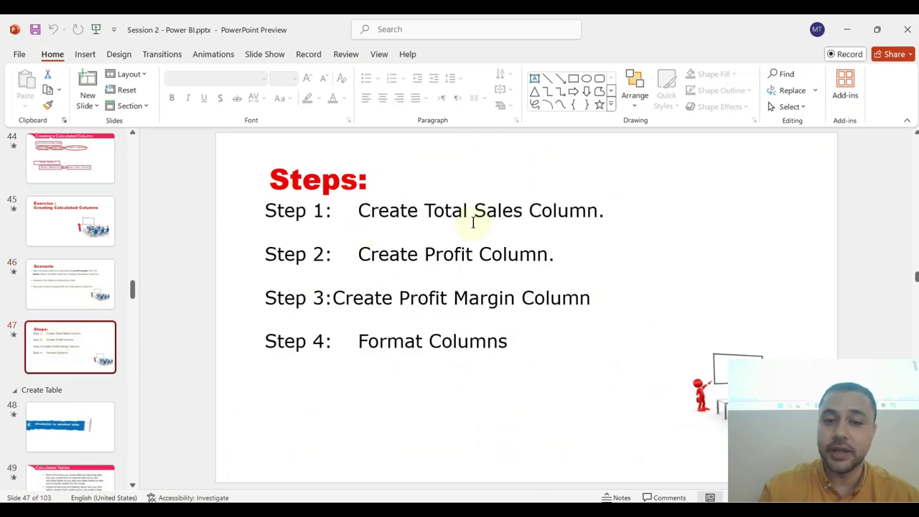
pyautogui.click(853, 29)
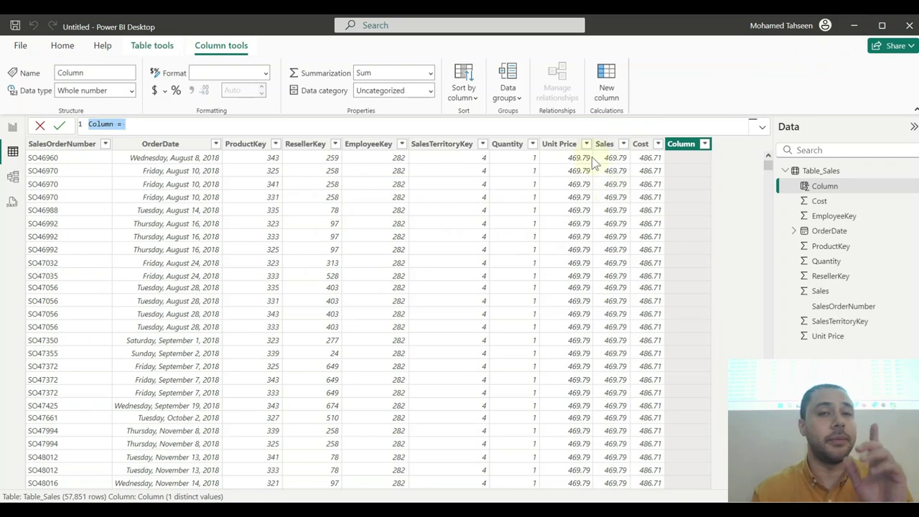
pyautogui.press('Return')
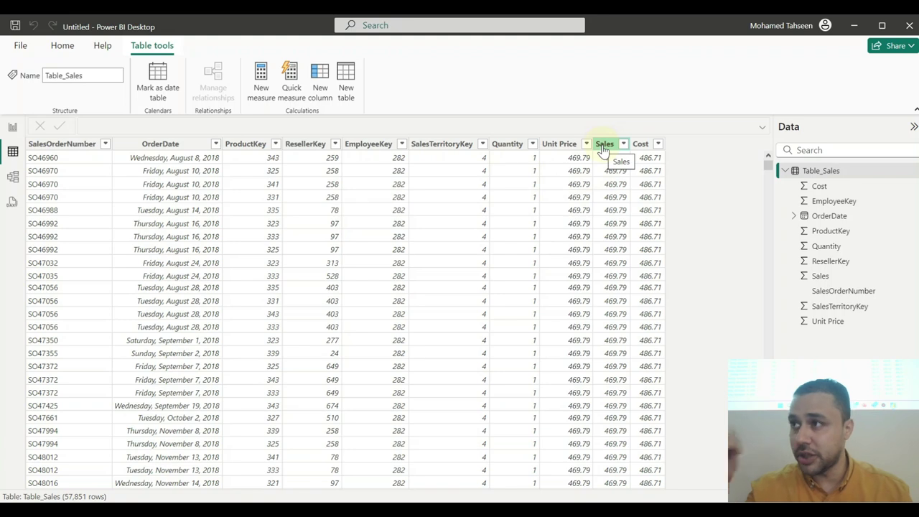
# Step: Try removing the Sales column from Table_Sales in Power Query Editor, undo that removal, and return to the report
pyautogui.click(13, 129)
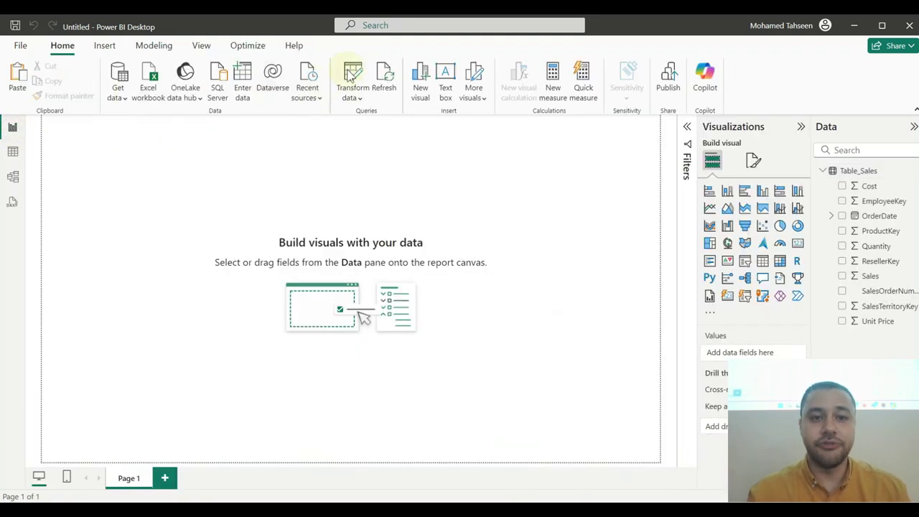
pyautogui.click(351, 76)
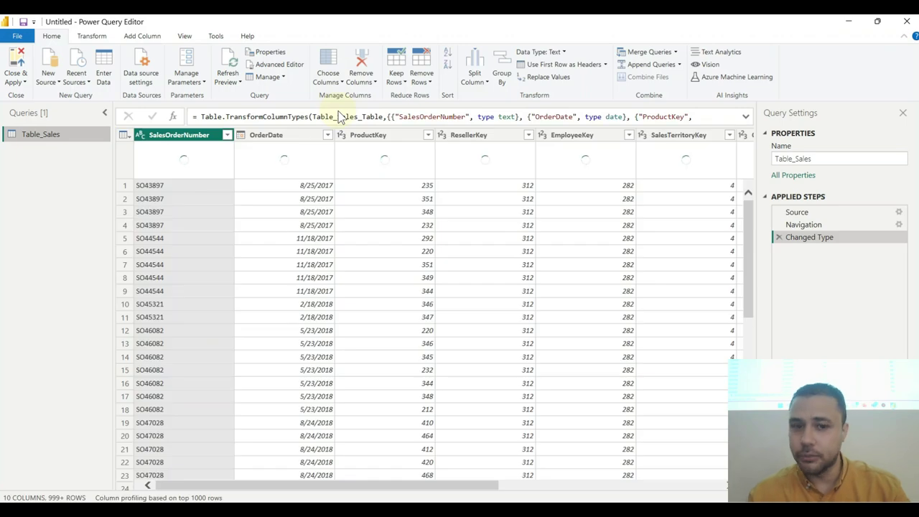
pyautogui.moveTo(540, 483); pyautogui.dragTo(704, 485)
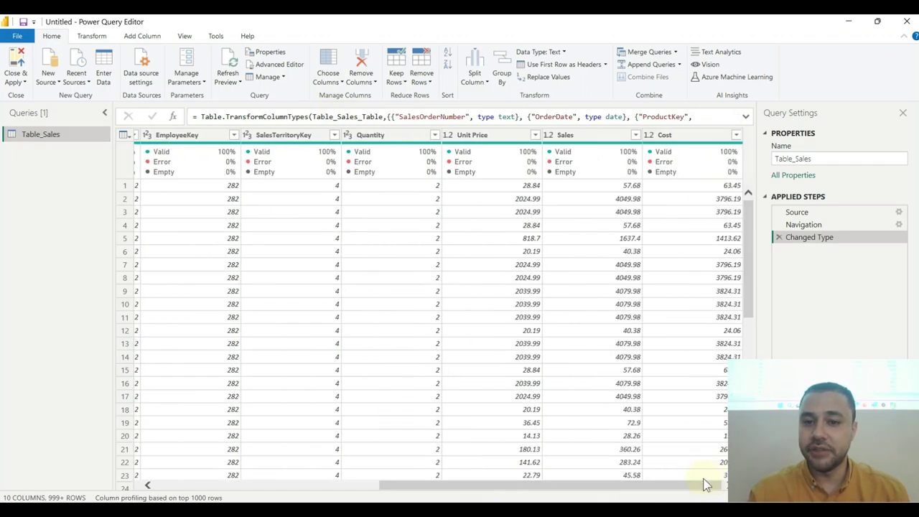
pyautogui.click(582, 136)
pyautogui.rightClick(585, 137)
pyautogui.click(617, 161)
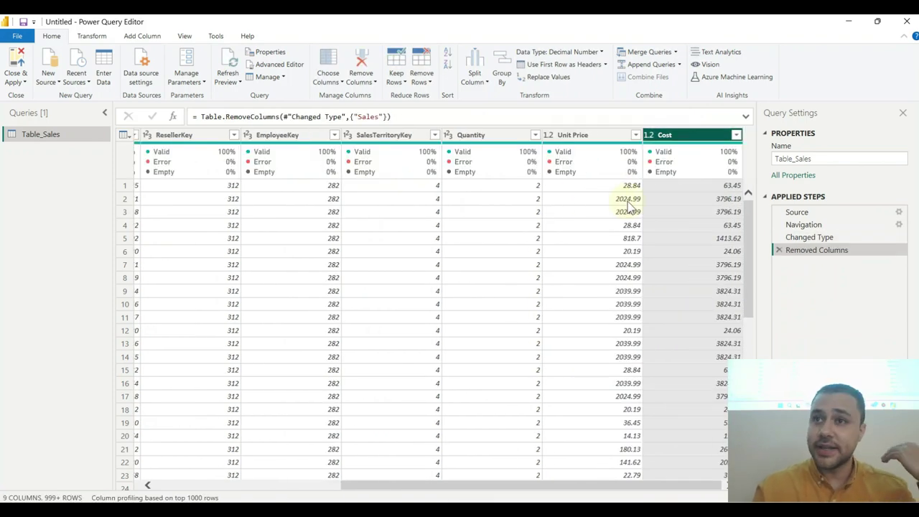
pyautogui.click(779, 249)
pyautogui.click(20, 61)
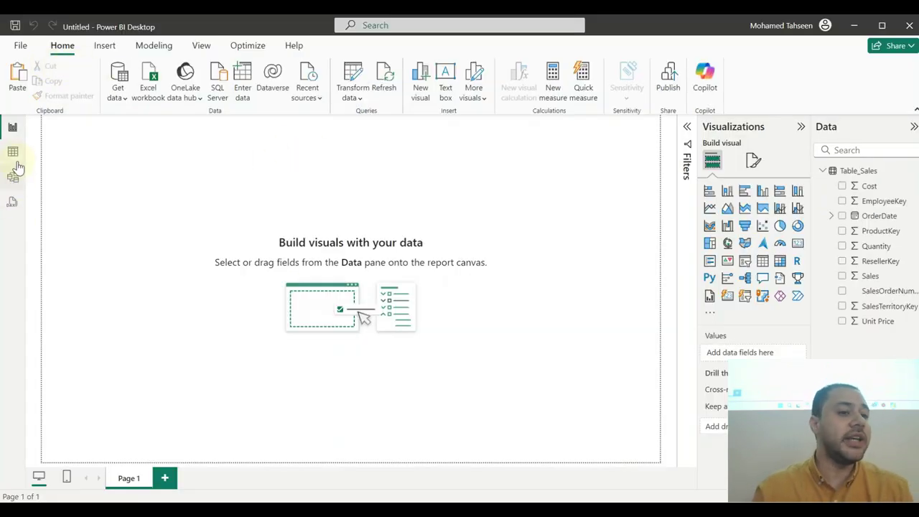
# Step: Hide the Sales column of Table_Sales and check the field list in the report view
pyautogui.click(13, 153)
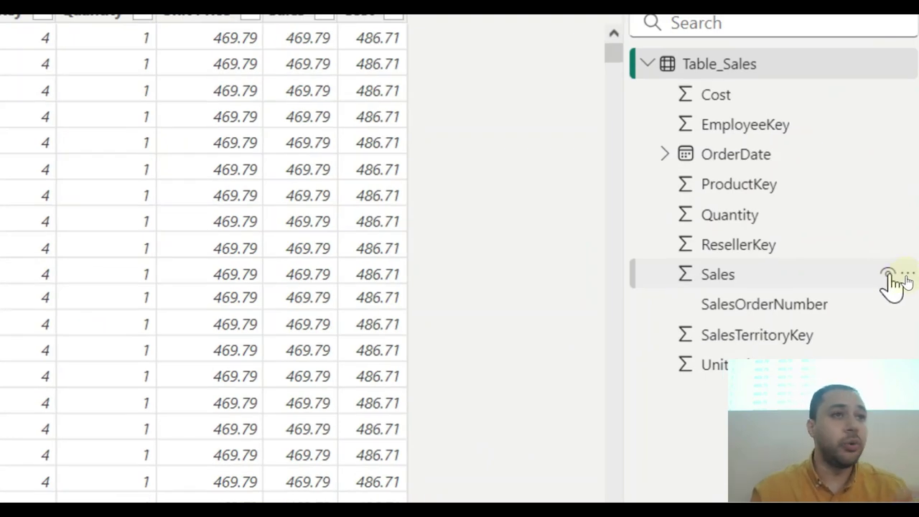
pyautogui.click(895, 286)
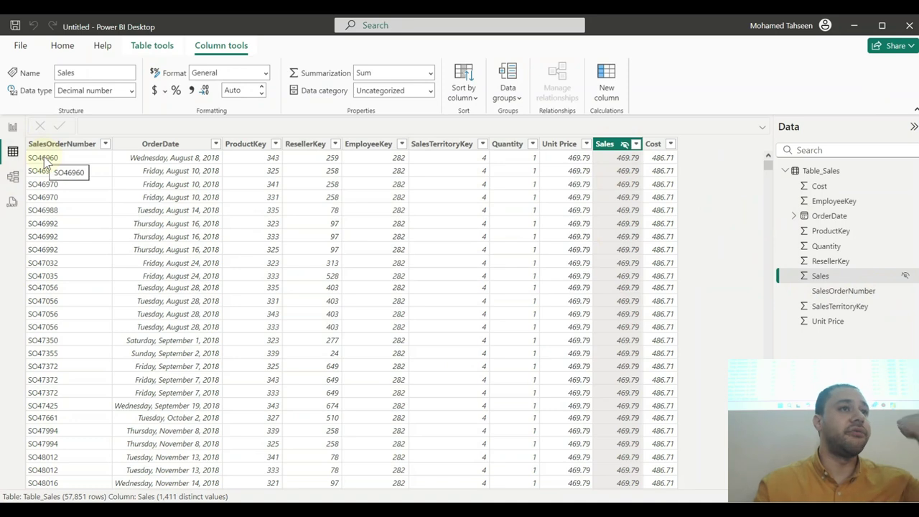
pyautogui.click(10, 126)
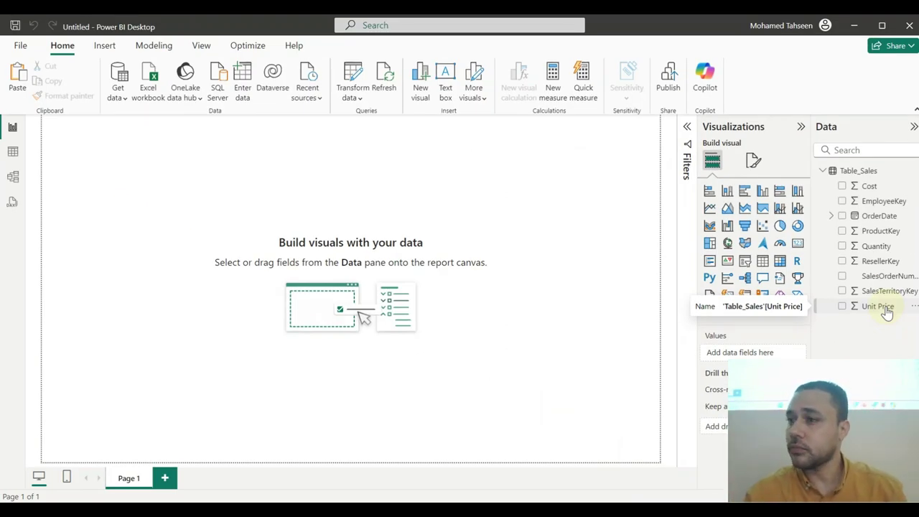
# Step: Create a calculated column in Table_Sales with the formula Total Sales = Table_Sales[Unit Price] * Table_Sales[Quantity]
pyautogui.click(12, 152)
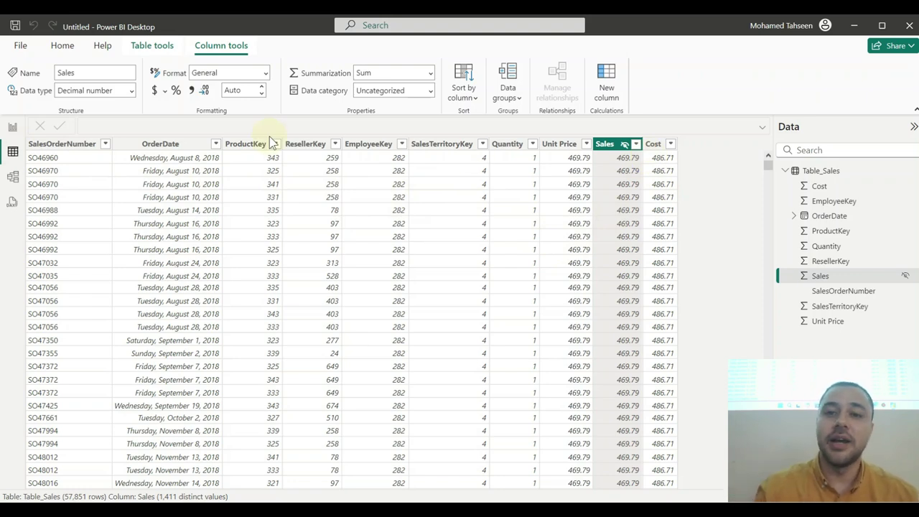
pyautogui.click(606, 83)
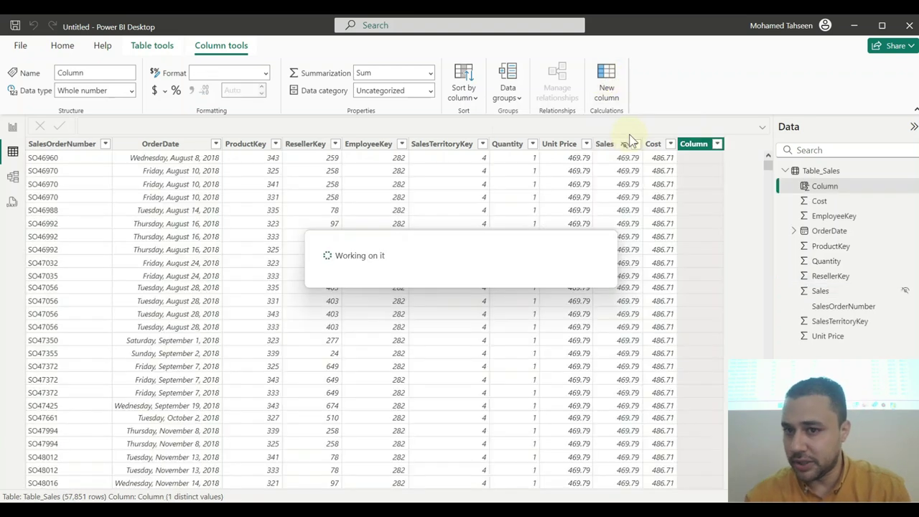
pyautogui.doubleClick(106, 124)
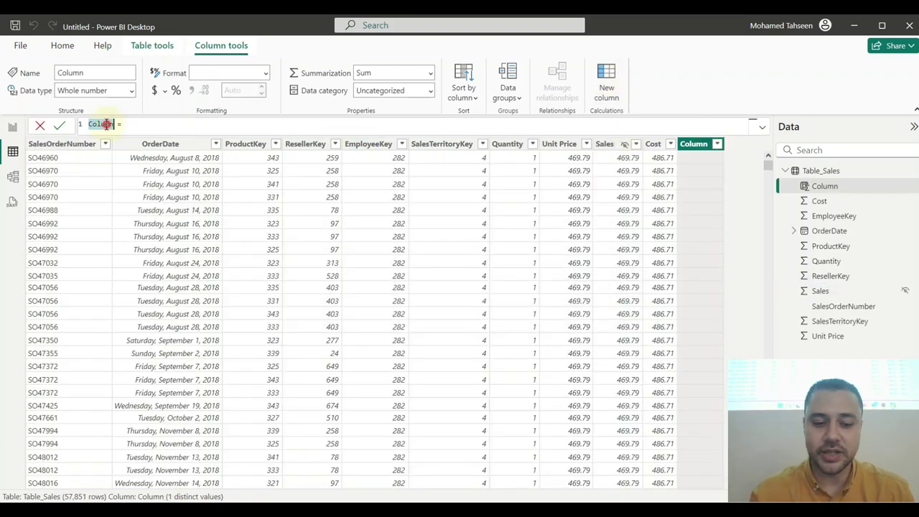
pyautogui.write('Profit')
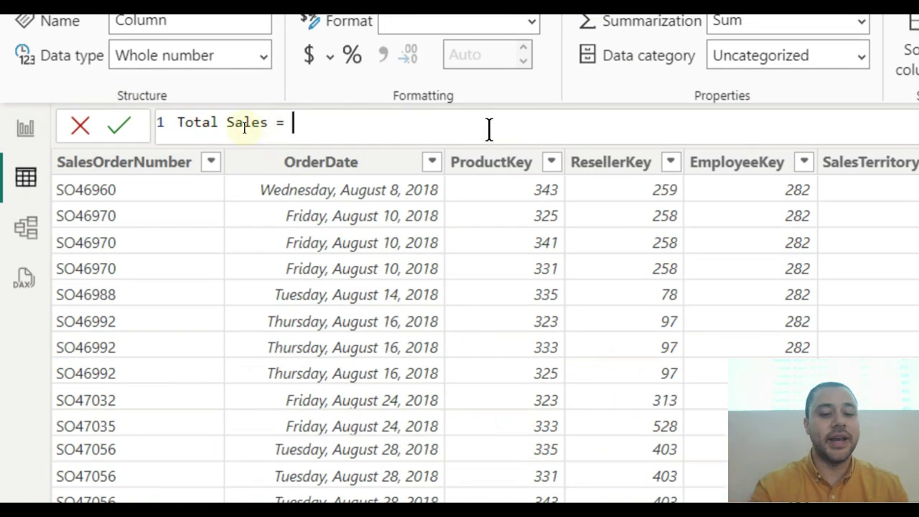
pyautogui.write('un')
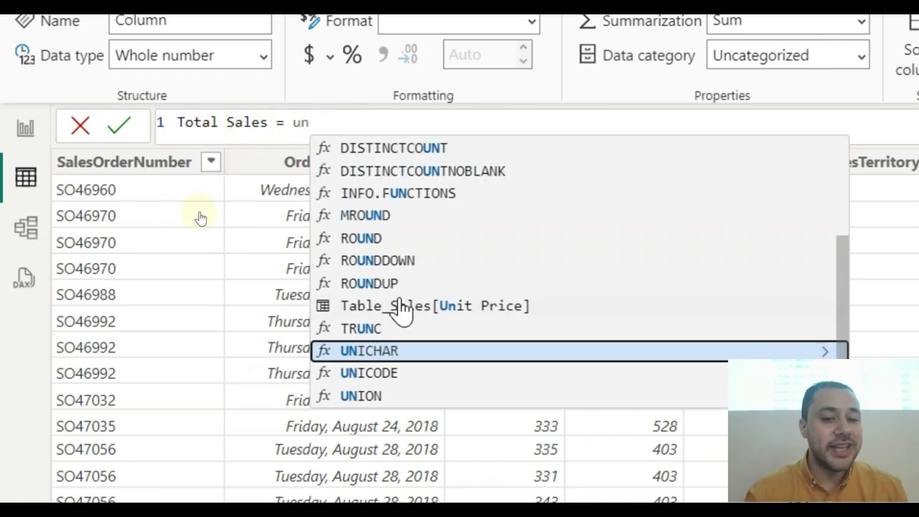
pyautogui.click(466, 306)
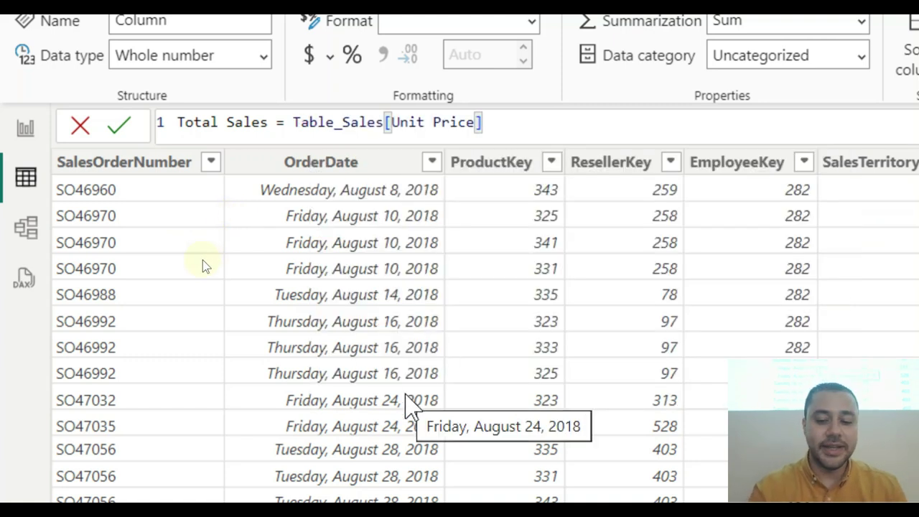
pyautogui.write('*')
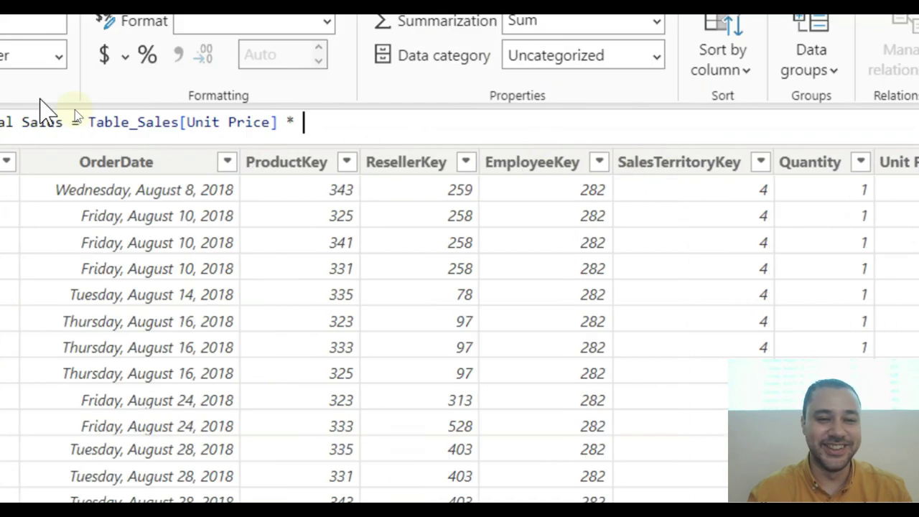
pyautogui.write('q')
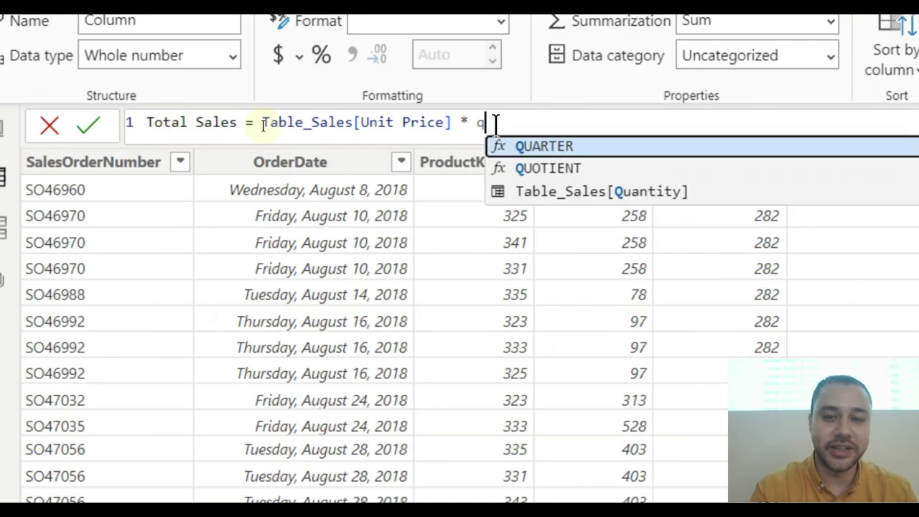
pyautogui.write('uan')
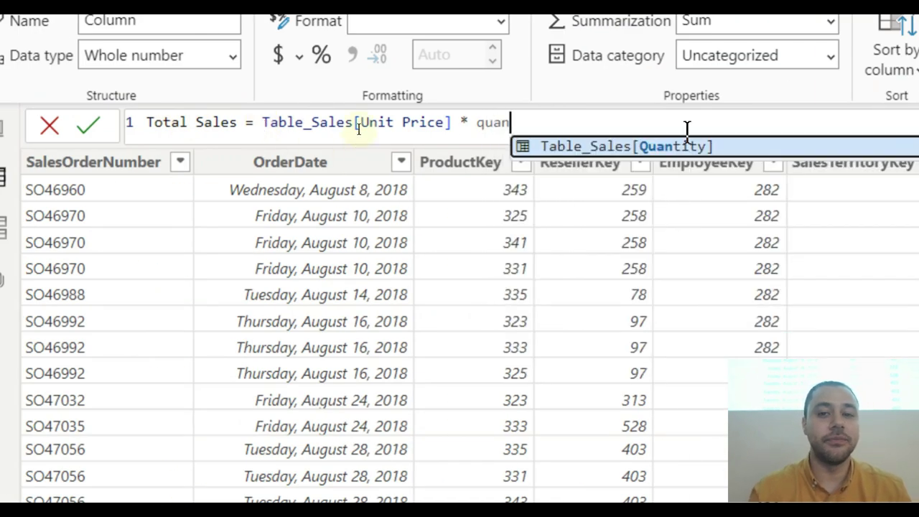
pyautogui.click(689, 145)
pyautogui.press('Return')
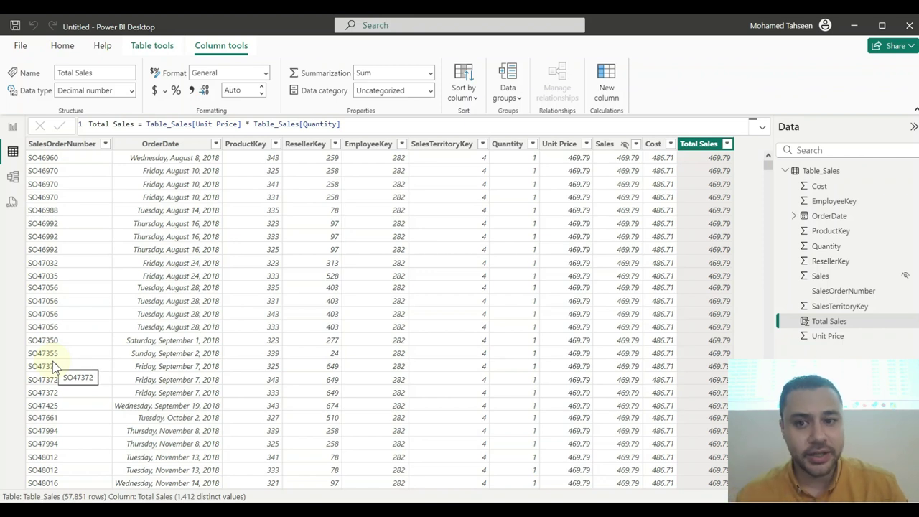
# Step: Delete the Total Sales calculated column from Table_Sales
pyautogui.rightClick(825, 321)
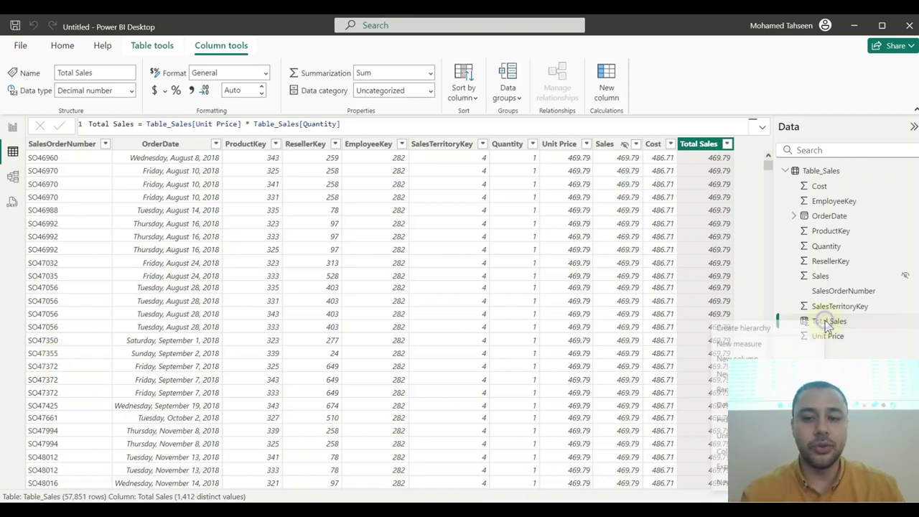
pyautogui.click(691, 201)
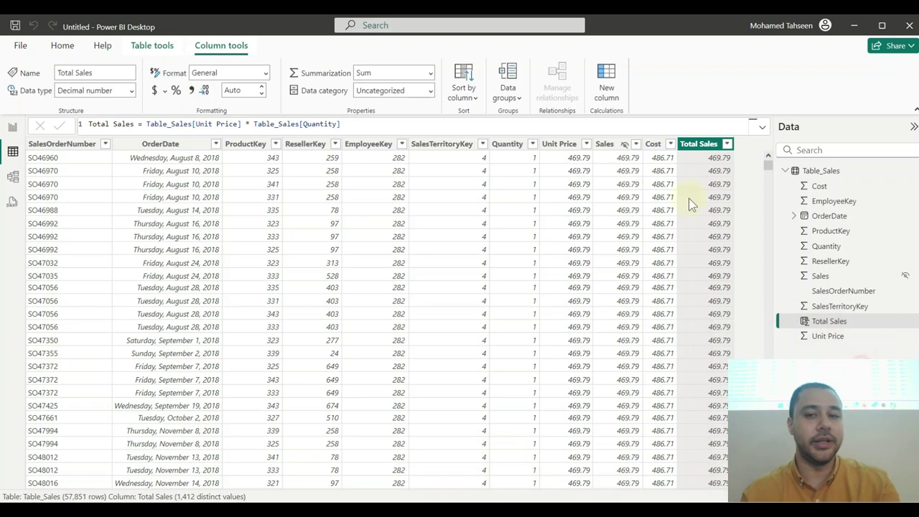
pyautogui.rightClick(838, 321)
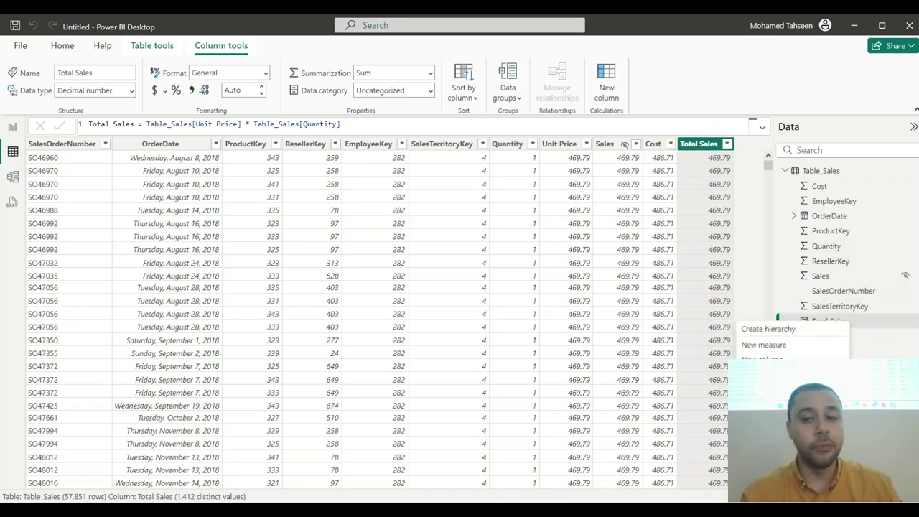
pyautogui.click(533, 296)
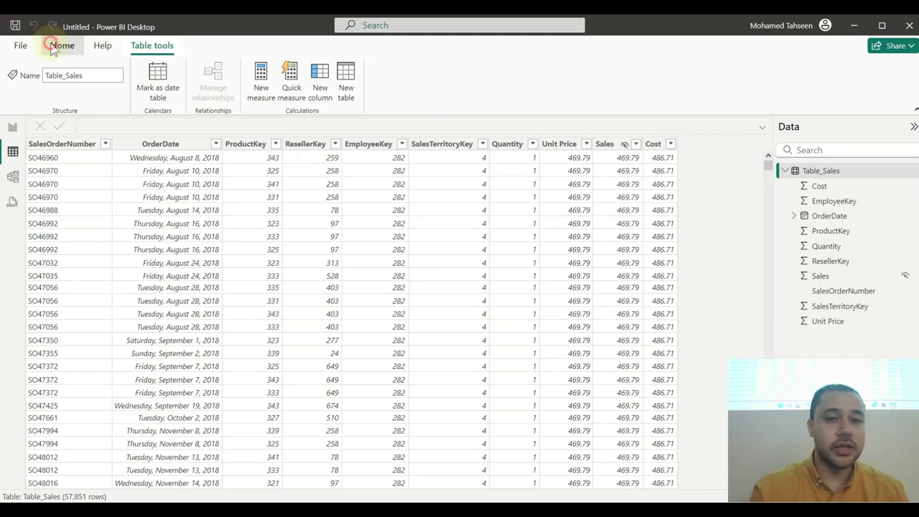
# Step: Add a new calculated column to Table_Sales and name it Total Sales
pyautogui.click(125, 77)
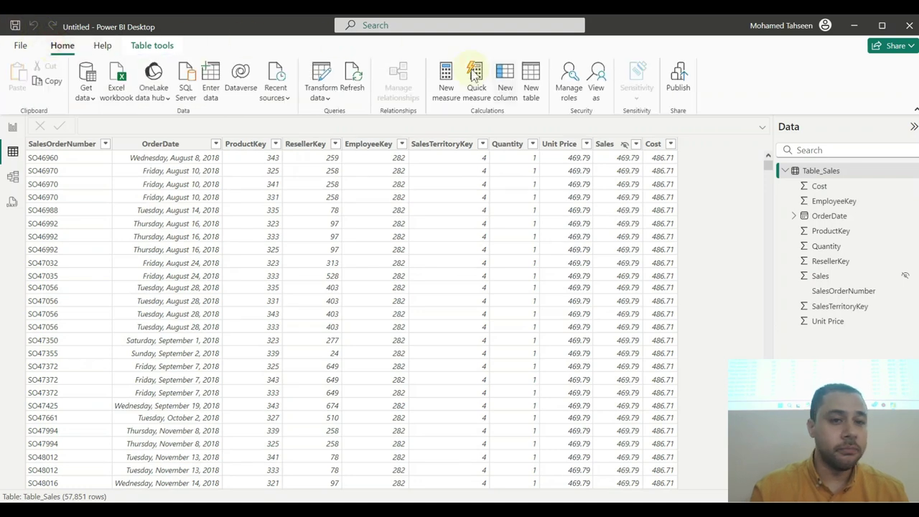
pyautogui.click(136, 47)
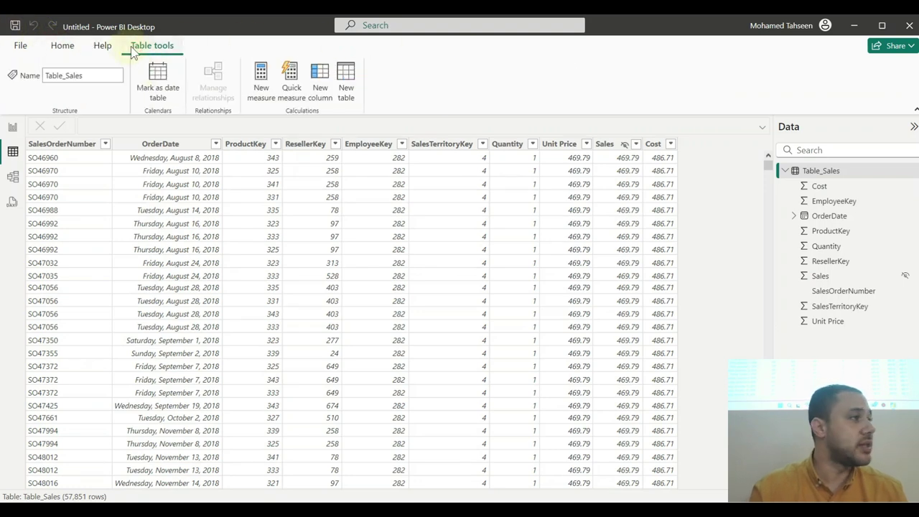
pyautogui.click(323, 86)
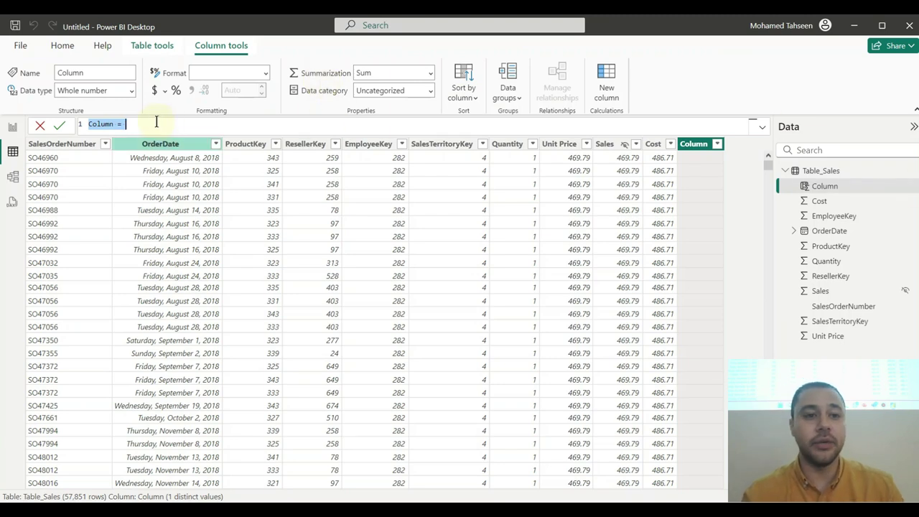
pyautogui.doubleClick(107, 125)
pyautogui.write('Total')
pyautogui.press('BackSpace')
pyautogui.press('BackSpace')
pyautogui.press('BackSpace')
pyautogui.write('tal Sales')
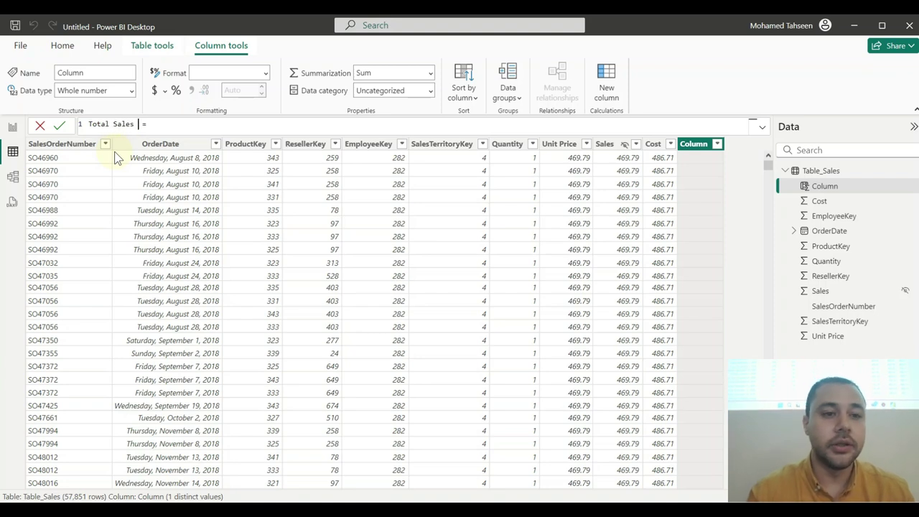
pyautogui.click(200, 125)
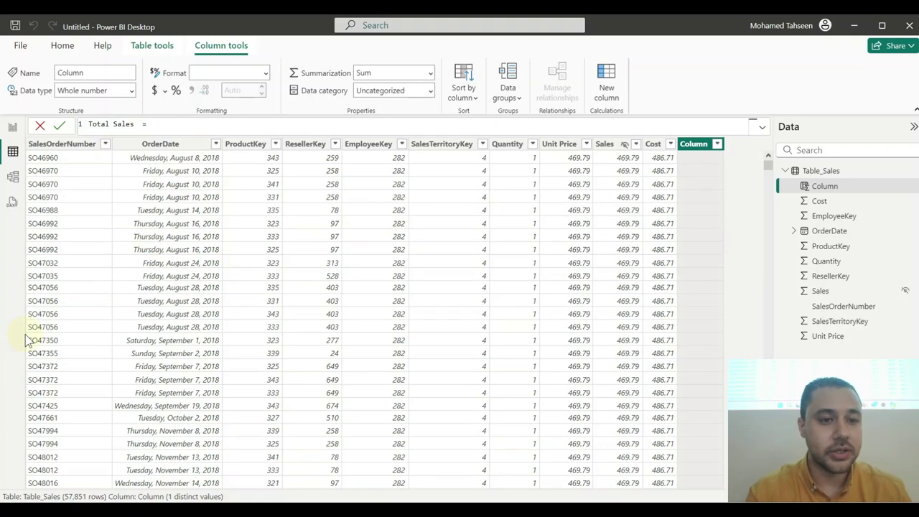
# Step: Define the Total Sales column as Table_Sales[Unit Price]*Table_Sales[Quantity] and commit the formula
pyautogui.write('uni')
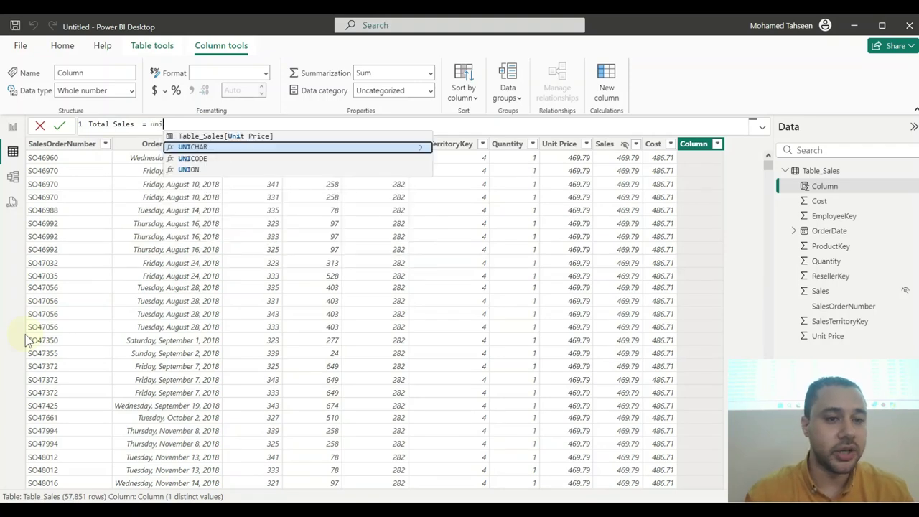
pyautogui.click(251, 137)
pyautogui.write('*')
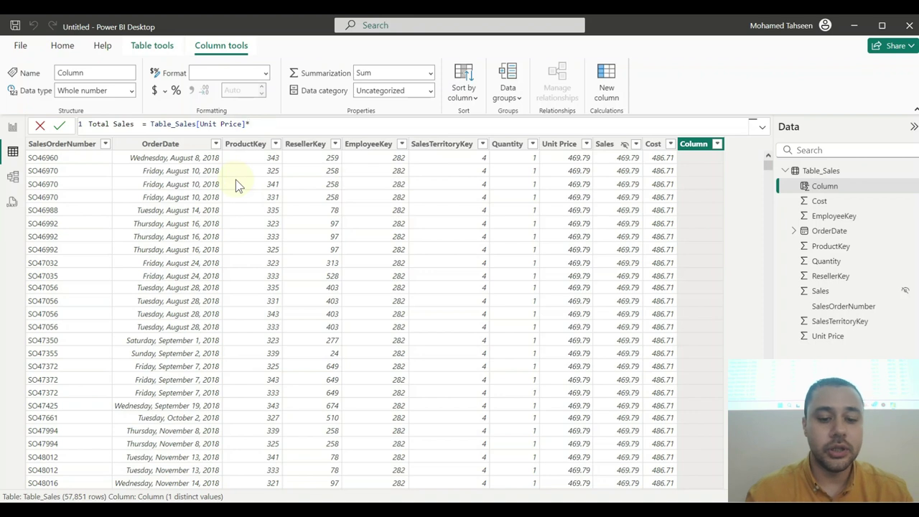
pyautogui.write('quan')
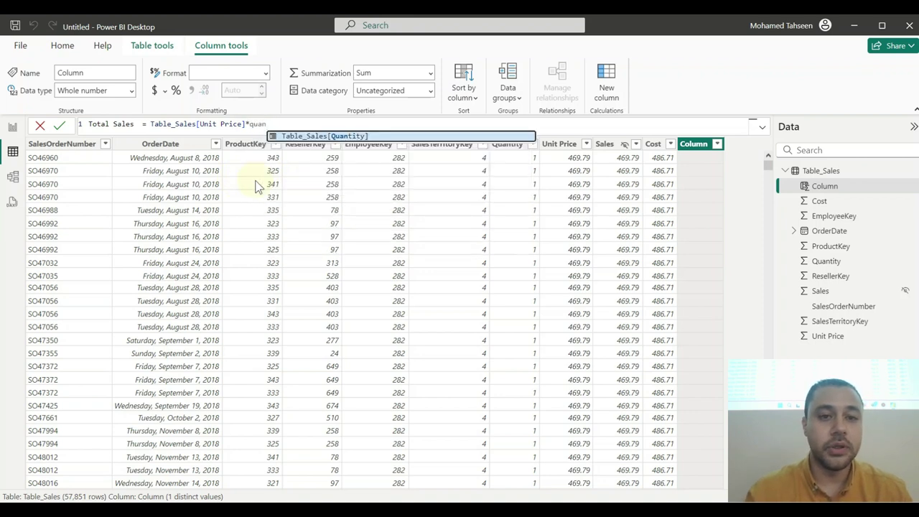
pyautogui.press('Tab')
pyautogui.press('Return')
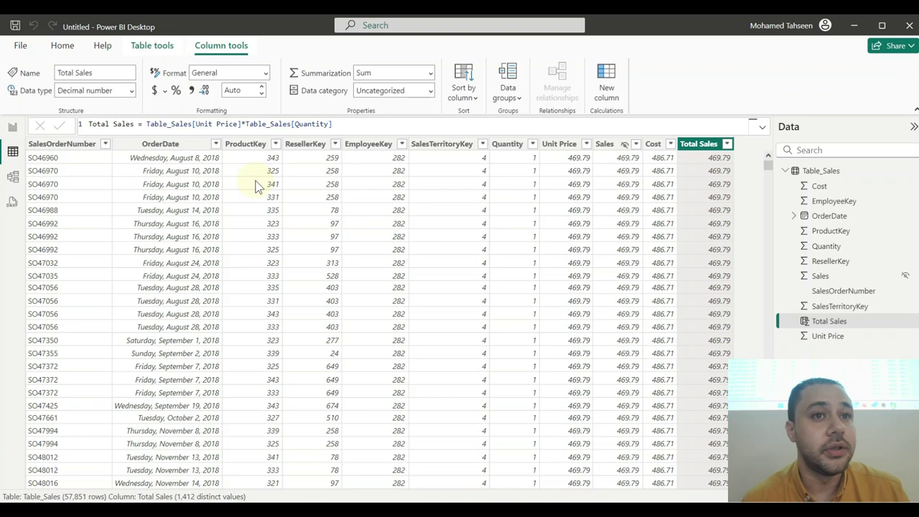
# Step: Try to add spaces around the multiplication operator in the Total Sales formula and commit it
pyautogui.click(243, 123)
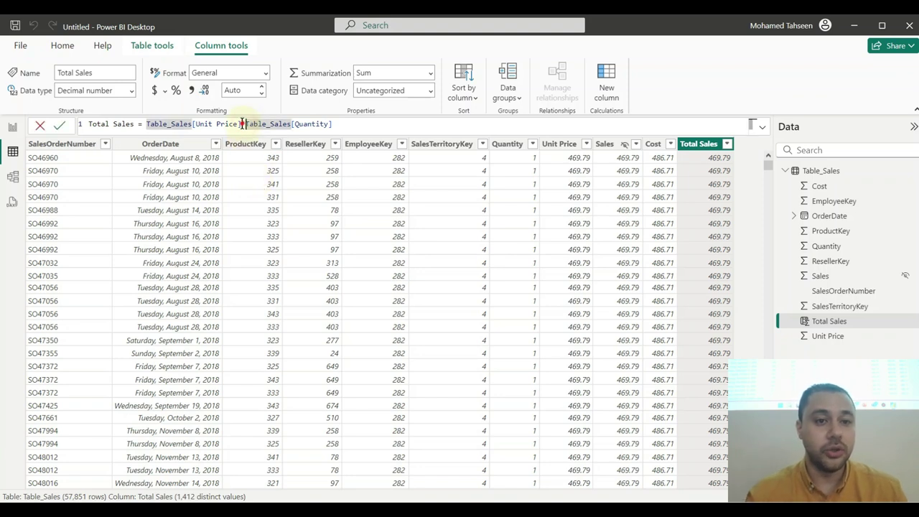
pyautogui.click(263, 125)
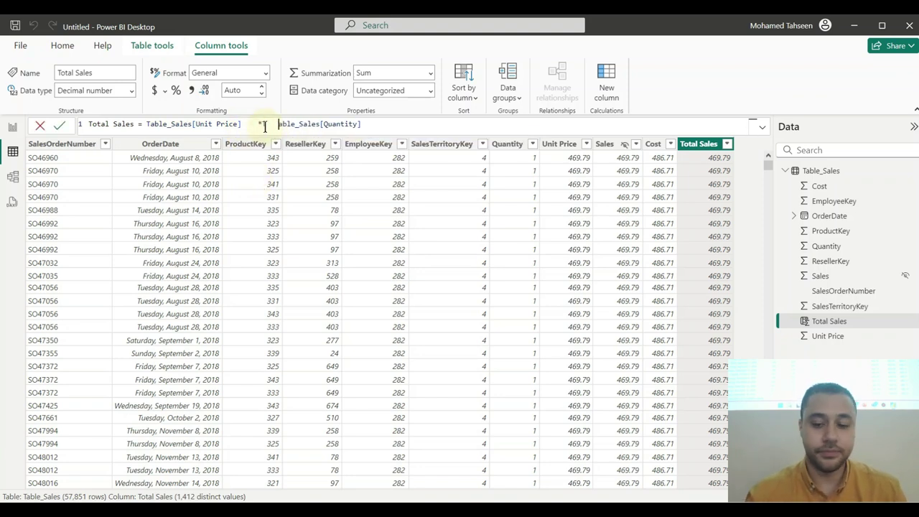
pyautogui.press('Return')
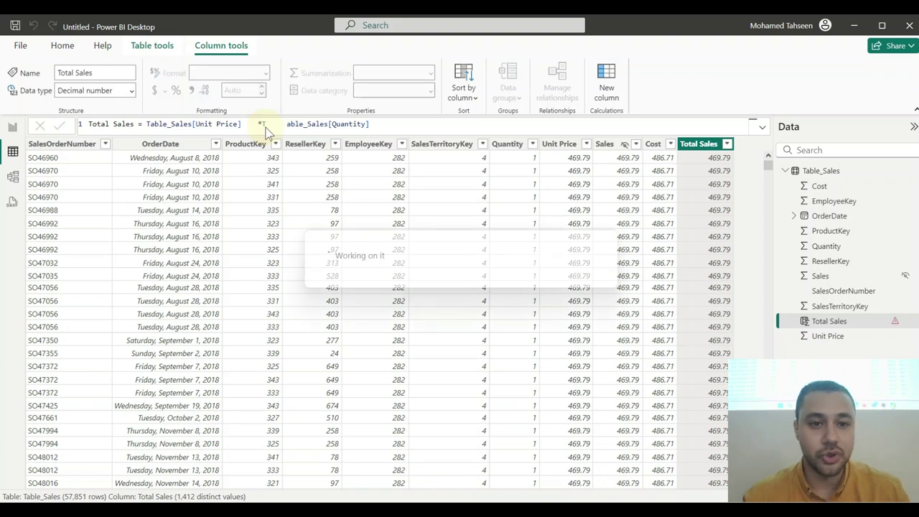
# Step: Delete everything after Table_Sales[Unit Price] from the broken Total Sales formula
pyautogui.click(287, 123)
pyautogui.write('T')
pyautogui.moveTo(414, 126); pyautogui.dragTo(280, 126)
pyautogui.press('BackSpace')
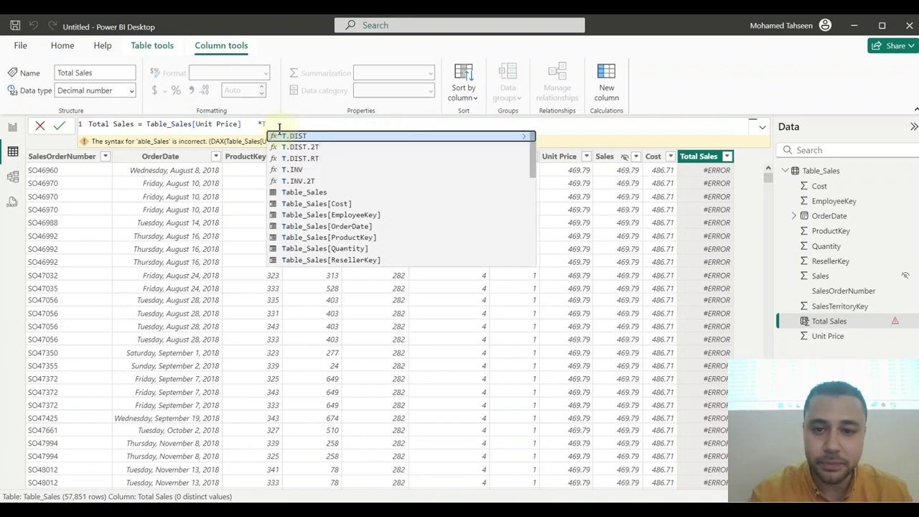
pyautogui.write('o')
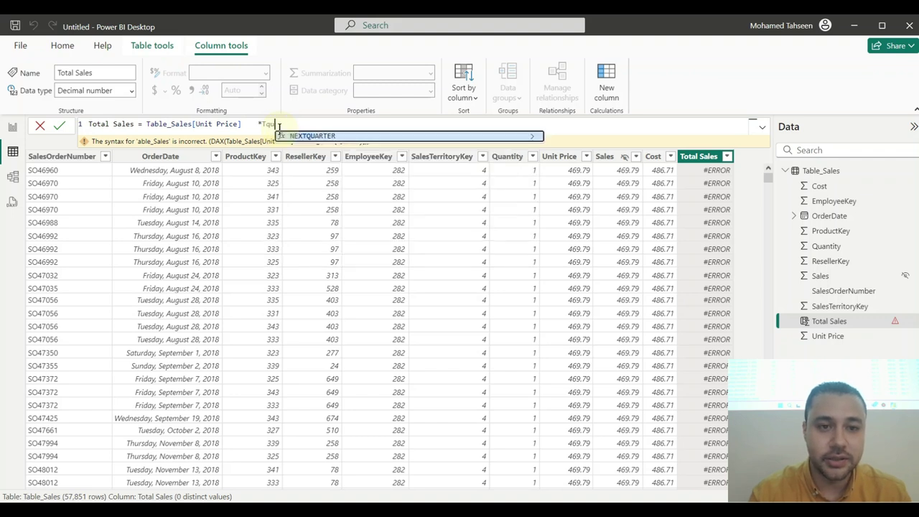
pyautogui.press('BackSpace')
pyautogui.press('BackSpace')
pyautogui.write('q')
pyautogui.press('BackSpace')
pyautogui.press('BackSpace')
pyautogui.press('BackSpace')
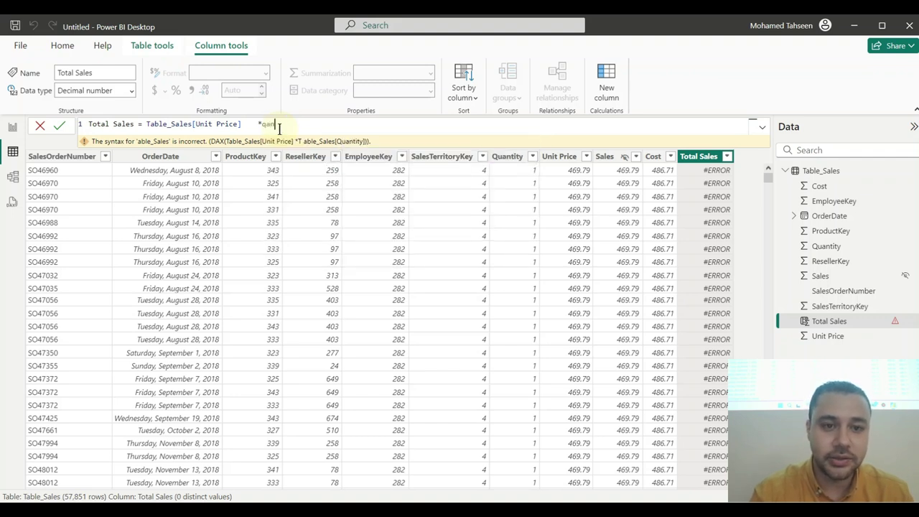
pyautogui.press('BackSpace')
pyautogui.press('BackSpace')
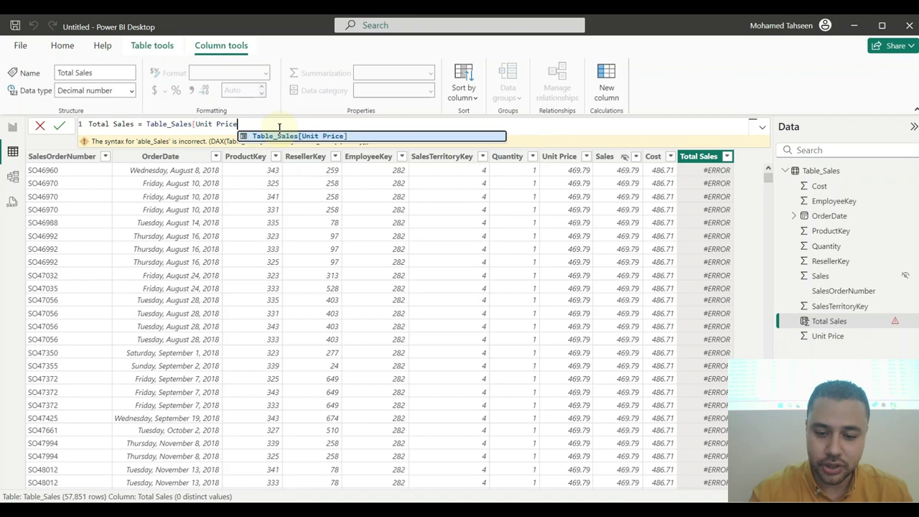
pyautogui.write(']')
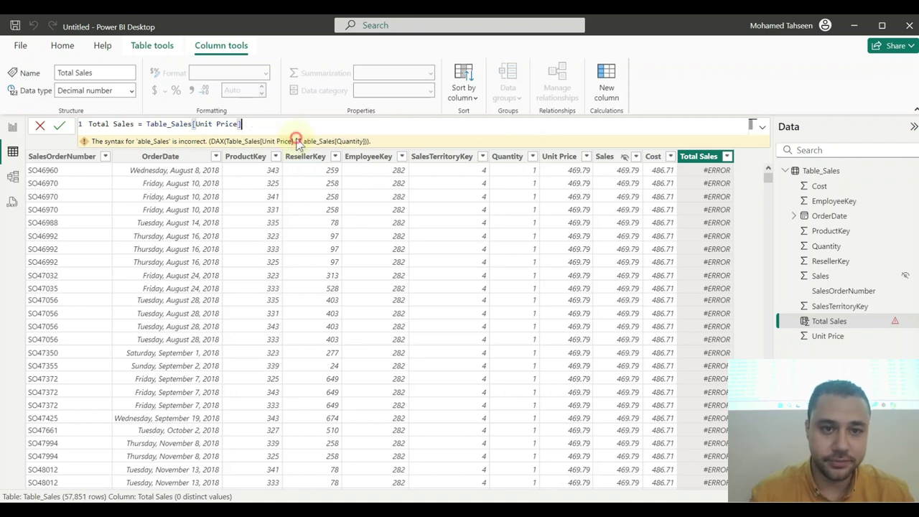
# Step: Complete the Total Sales formula with * Table_Sales[Quantity], add spaces around the multiplication operator, and commit it
pyautogui.write('*')
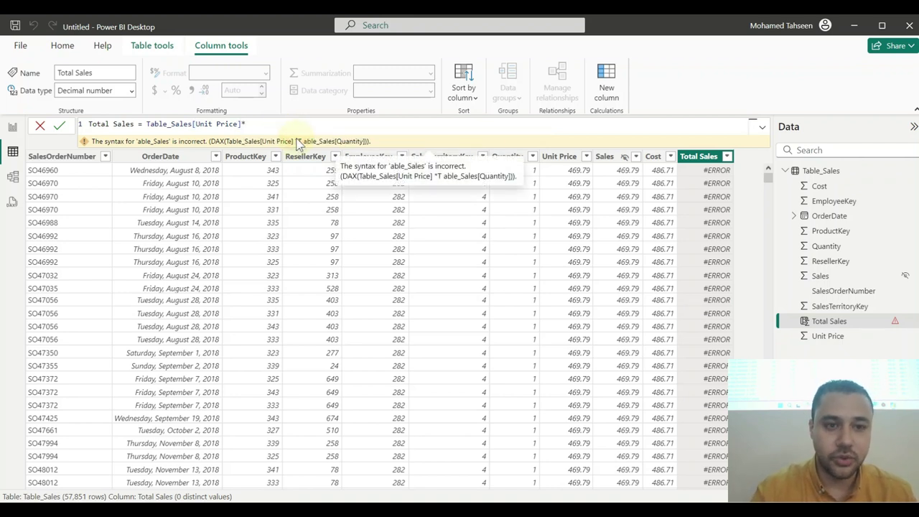
pyautogui.write('qu')
pyautogui.press('BackSpace')
pyautogui.press('BackSpace')
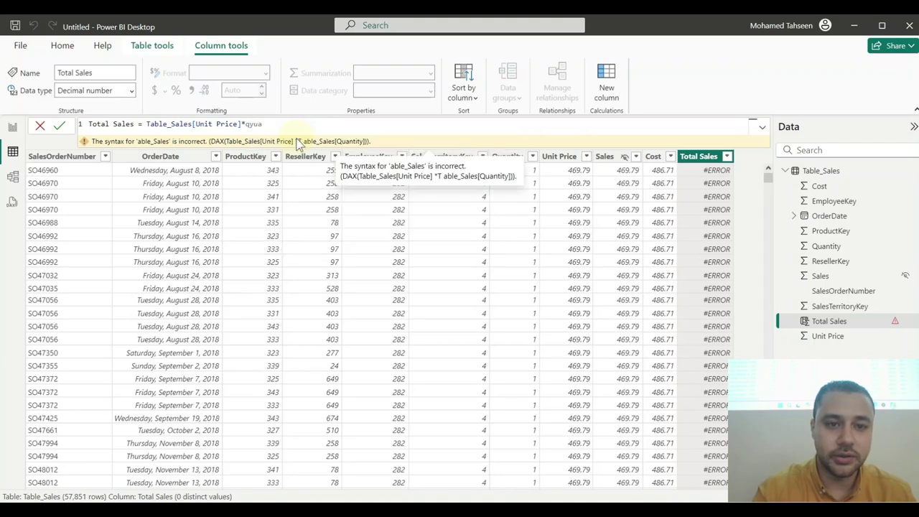
pyautogui.write('quan')
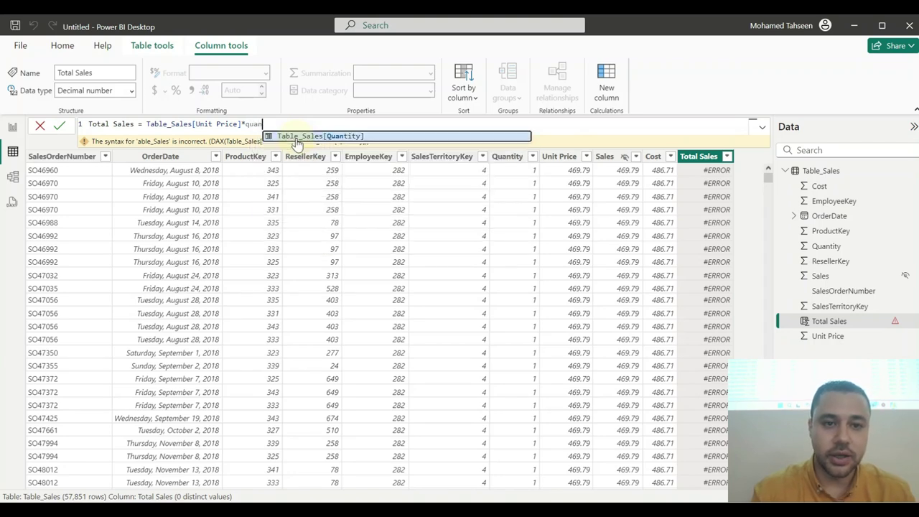
pyautogui.press('Tab')
pyautogui.click(243, 123)
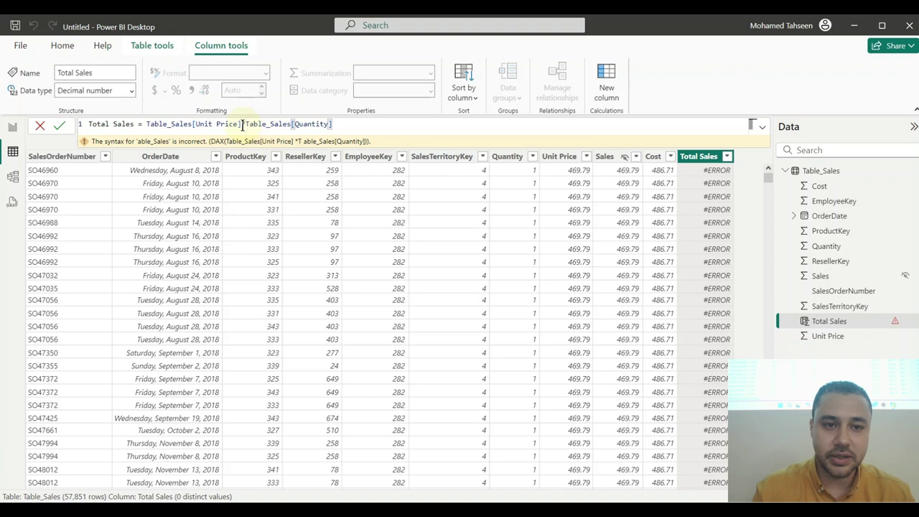
pyautogui.click(254, 123)
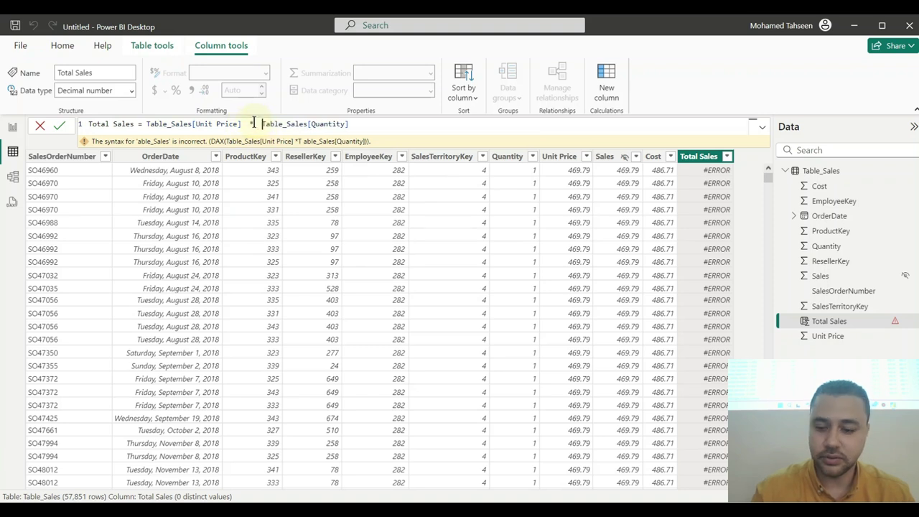
pyautogui.press('Return')
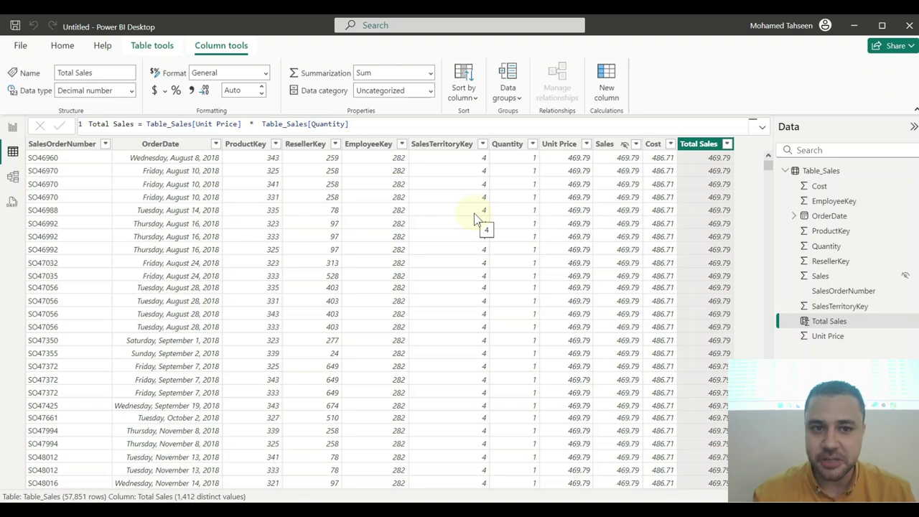
# Step: Move Table_Sales[Quantity] to the third line of the Total Sales formula, leaving a blank line above it, and commit
pyautogui.click(259, 123)
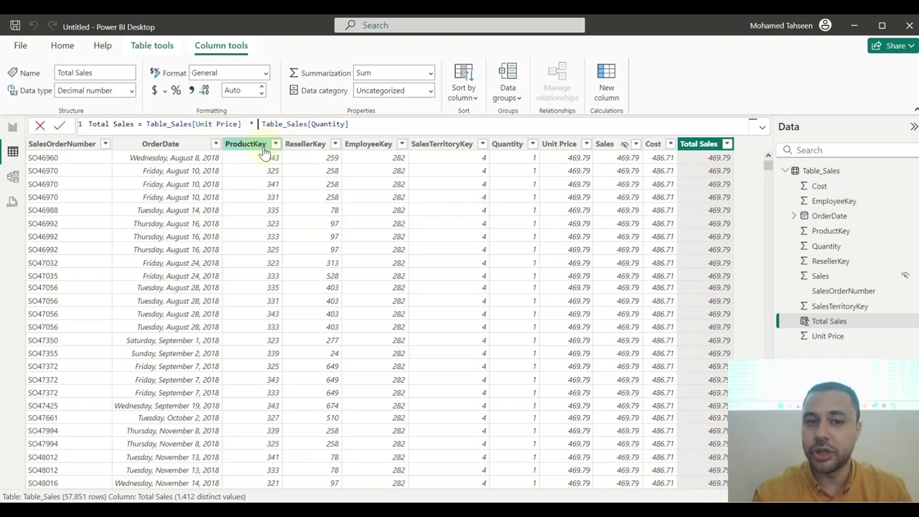
pyautogui.hotkey('shift', 'Return')
pyautogui.hotkey('shift', 'Return')
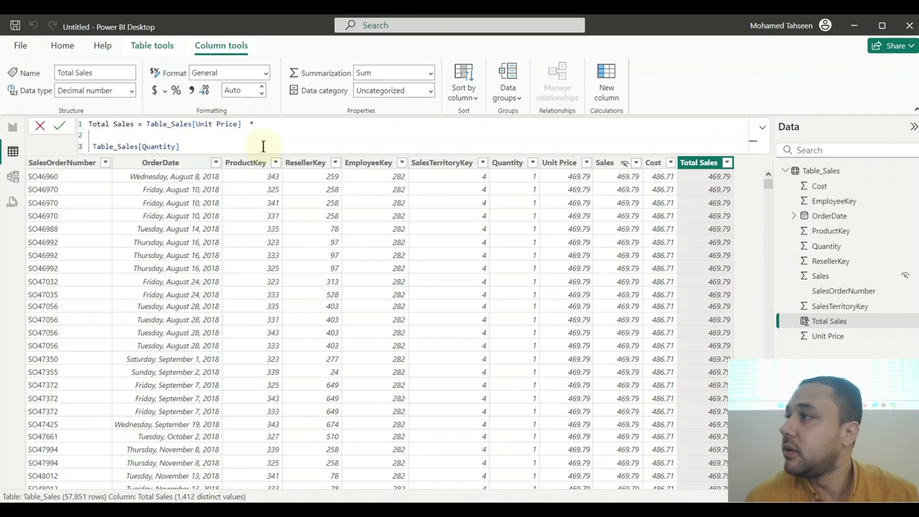
pyautogui.press('Return')
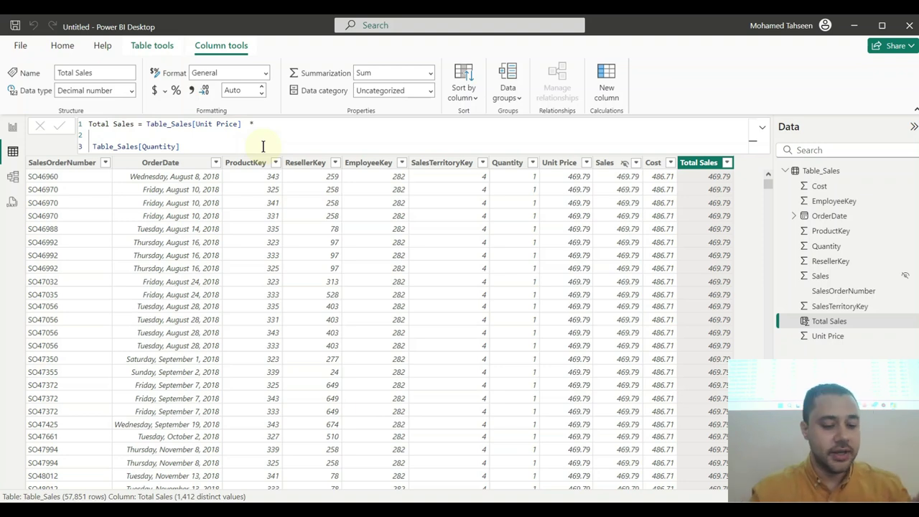
# Step: Enlarge the text of the Total Sales formula in the formula editor
pyautogui.click(262, 145)
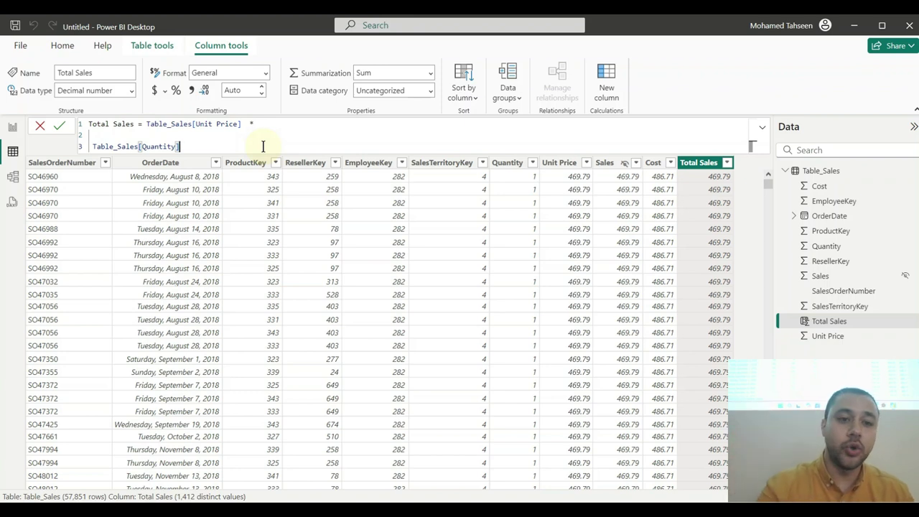
pyautogui.scroll(6, 263, 145)
pyautogui.scroll(3, 263, 146)
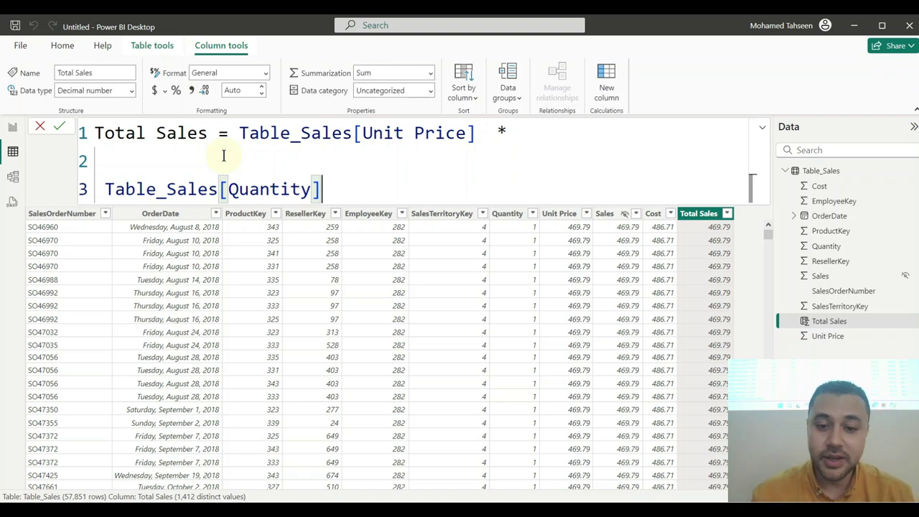
# Step: Switch to PowerPoint to review the exercise's Steps slide, minimize the presentation and return to Power BI
pyautogui.hotkey('alt', 'Tab')
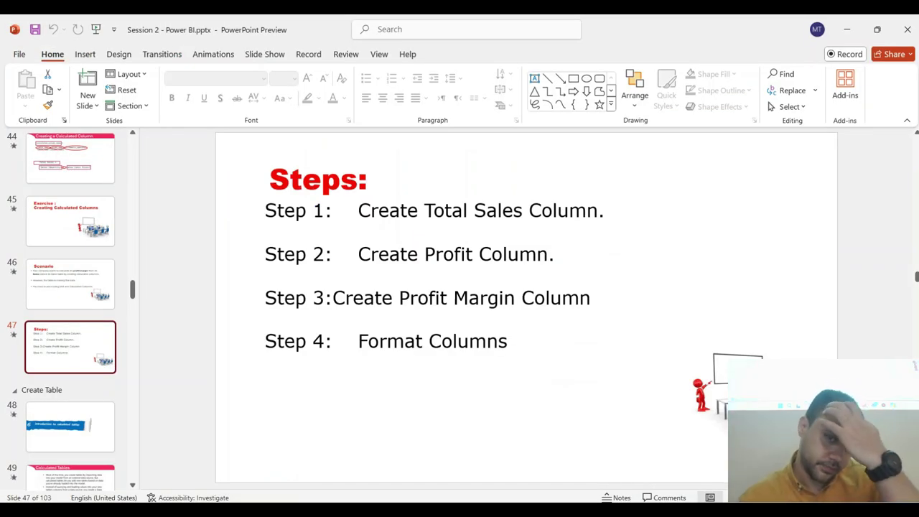
pyautogui.hotkey('alt', 'Tab')
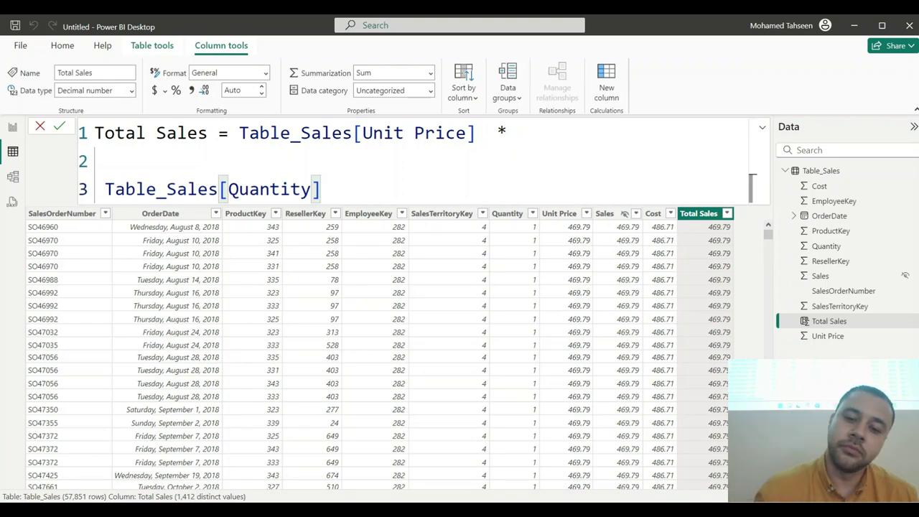
pyautogui.hotkey('alt', 'Tab')
pyautogui.hotkey('alt', 'Tab')
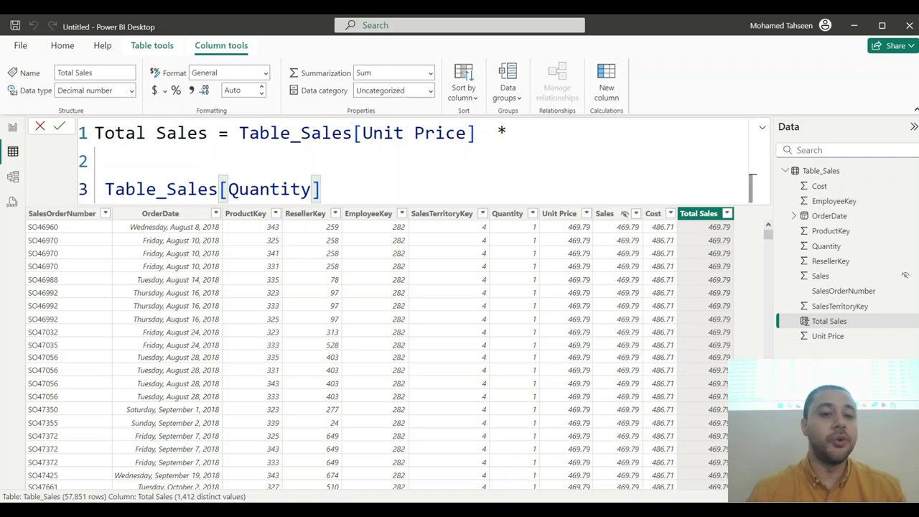
pyautogui.moveTo(516, 511)
pyautogui.click(739, 233)
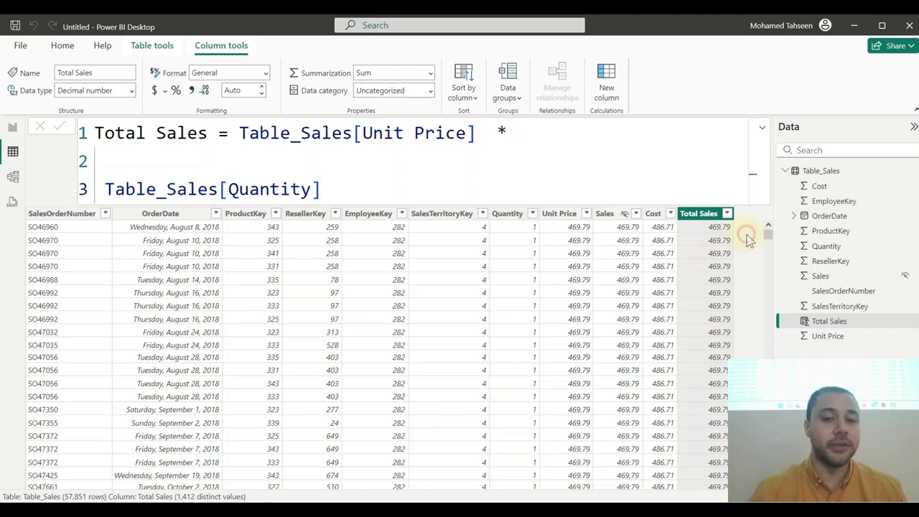
pyautogui.hotkey('alt', 'Tab')
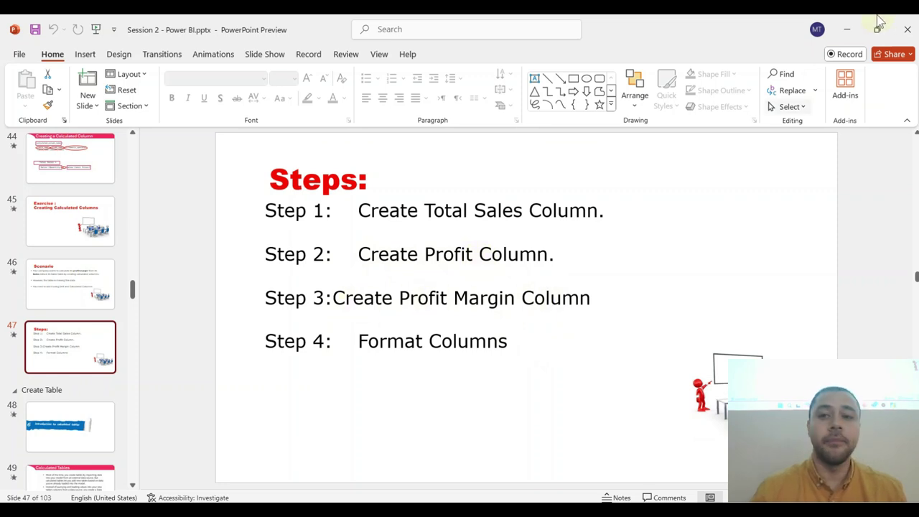
pyautogui.click(847, 30)
# Step: Add a new calculated column to Table_Sales and name it Profit in its formula
pyautogui.click(745, 234)
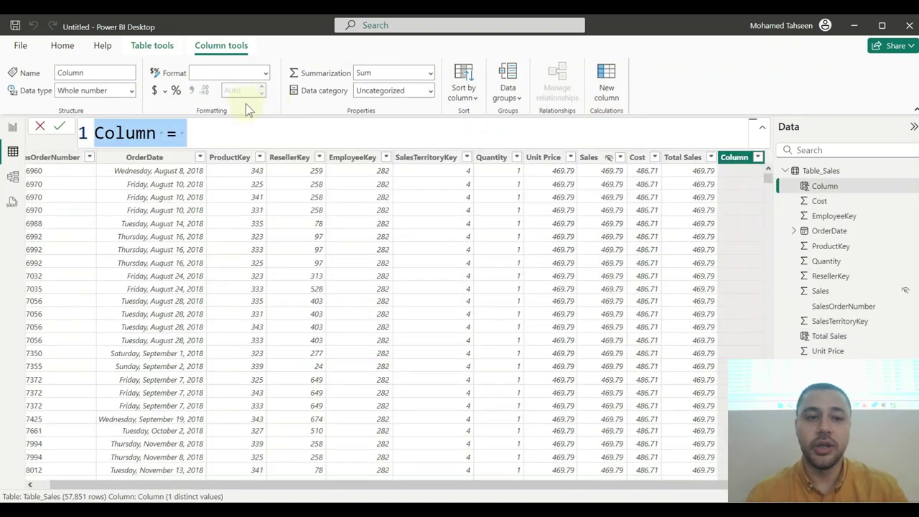
pyautogui.doubleClick(128, 135)
pyautogui.write('Pro')
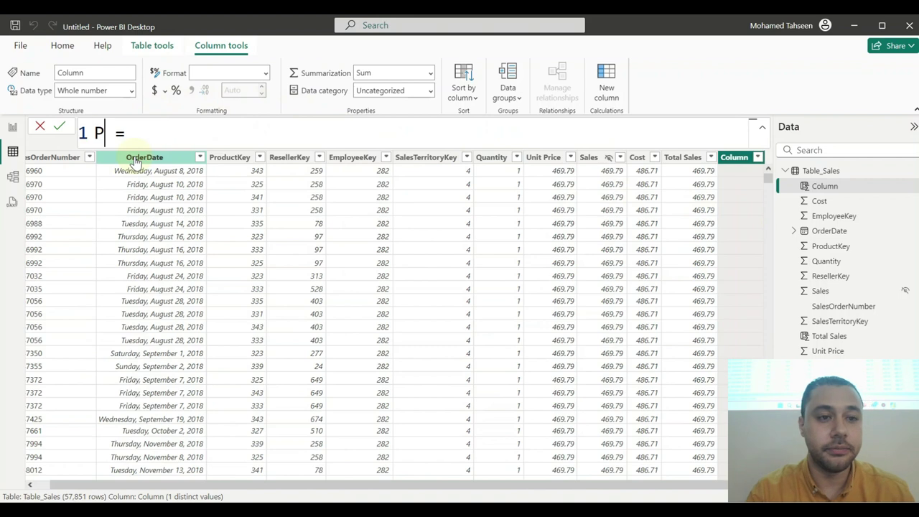
pyautogui.write('fit')
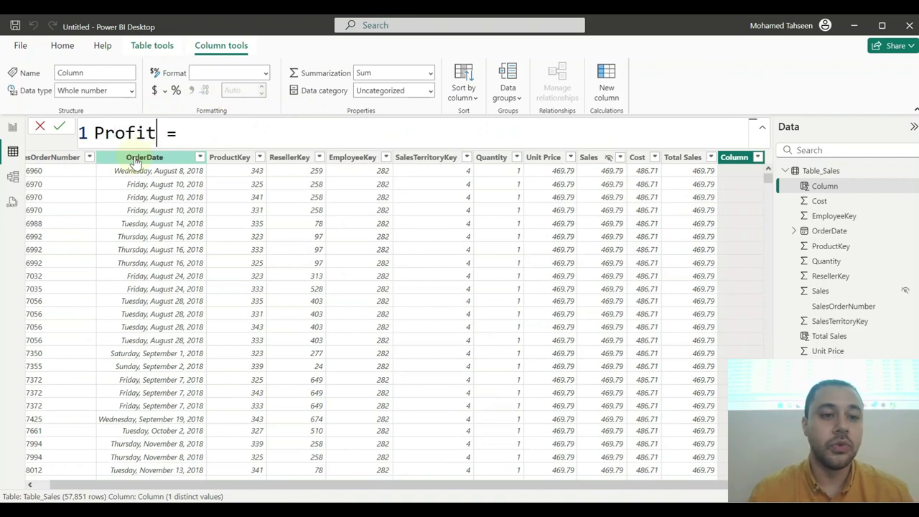
pyautogui.click(274, 132)
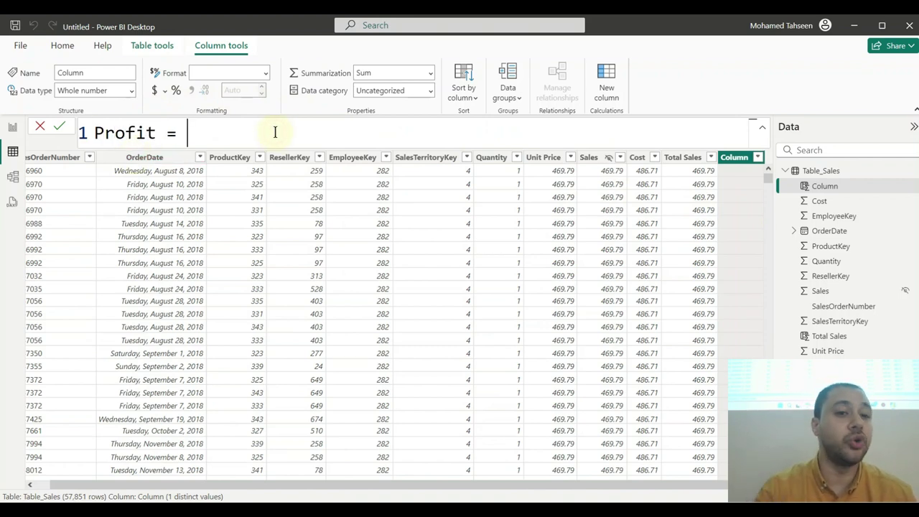
# Step: Set the Profit formula to Table_Sales[Total Sales]-Table_Sales[Cost], commit it, and look through the column's values
pyautogui.write('t')
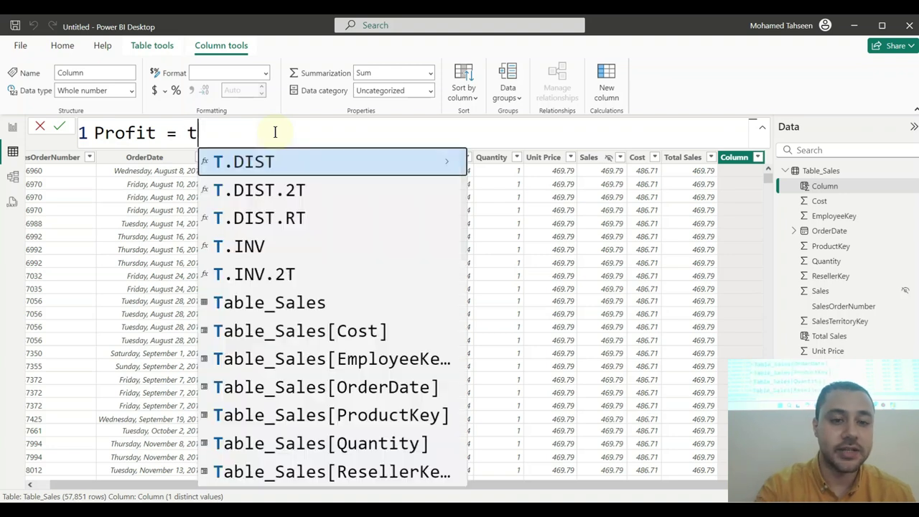
pyautogui.write('ota')
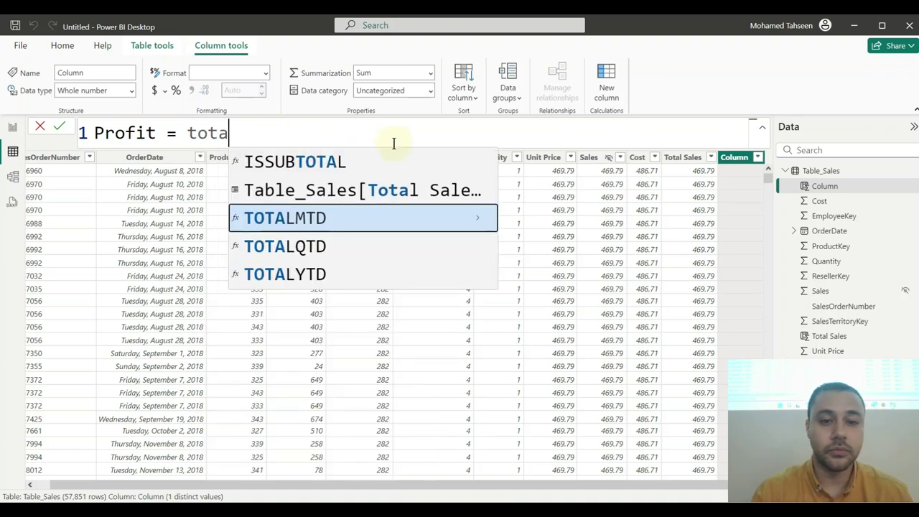
pyautogui.click(396, 190)
pyautogui.write('-')
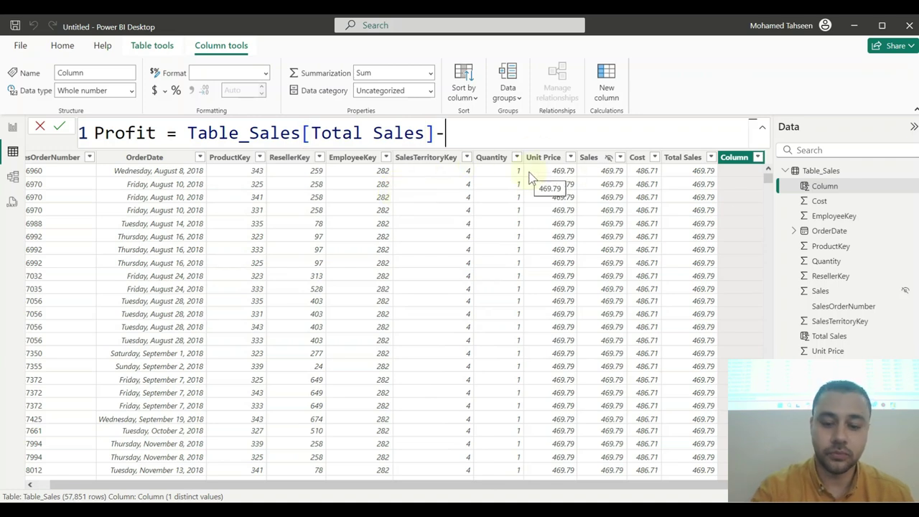
pyautogui.write('co')
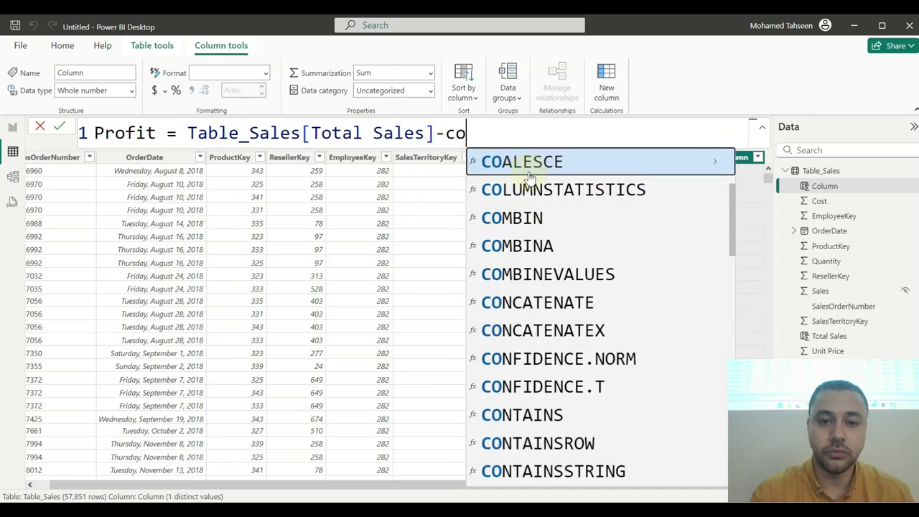
pyautogui.write('s')
pyautogui.click(556, 273)
pyautogui.press('Return')
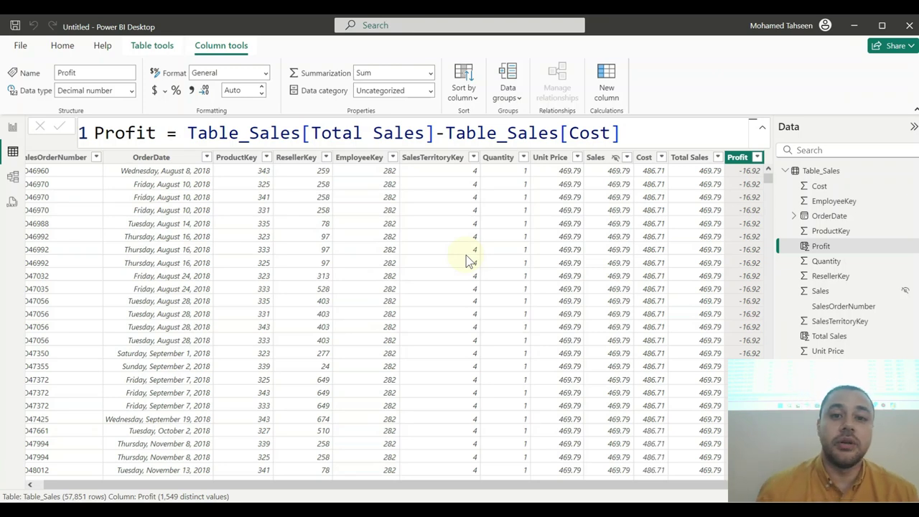
pyautogui.scroll(-15, 467, 259)
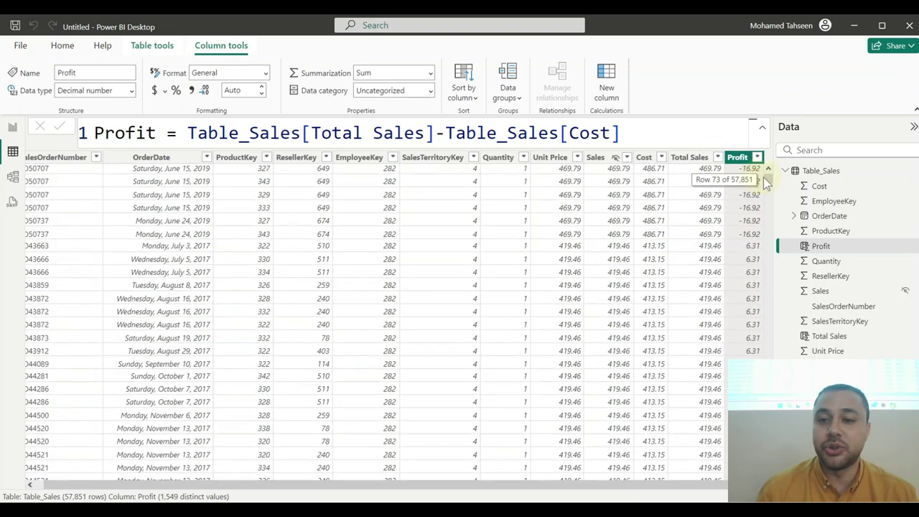
pyautogui.moveTo(771, 188); pyautogui.dragTo(769, 201)
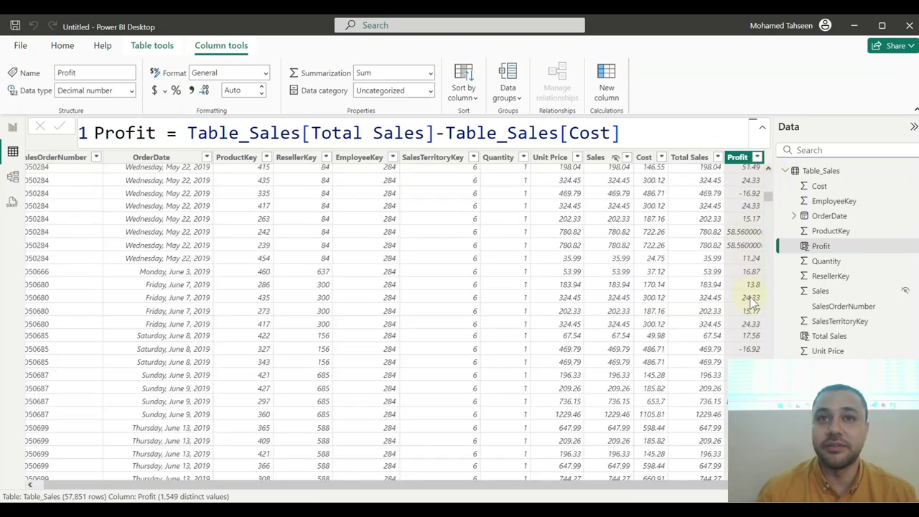
pyautogui.moveTo(769, 195); pyautogui.dragTo(769, 164)
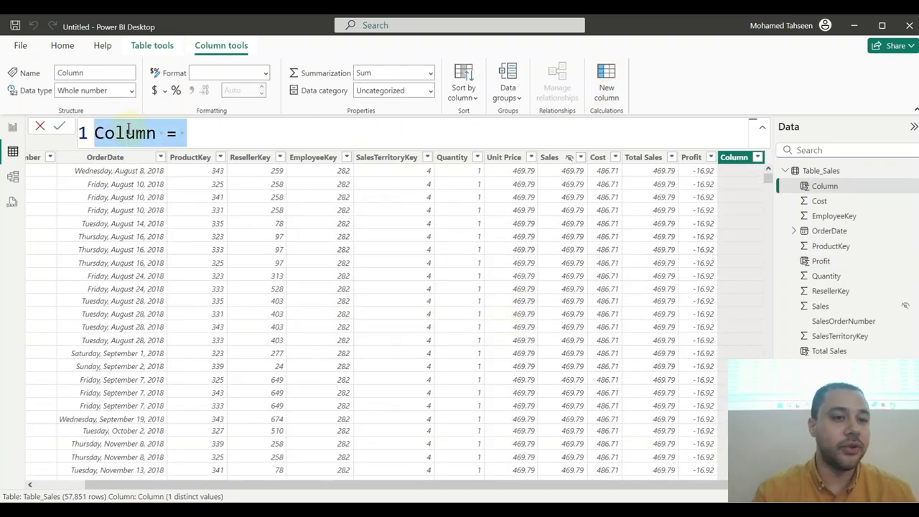
# Step: Name the new calculated column Profit margin in its formula
pyautogui.write('Pro')
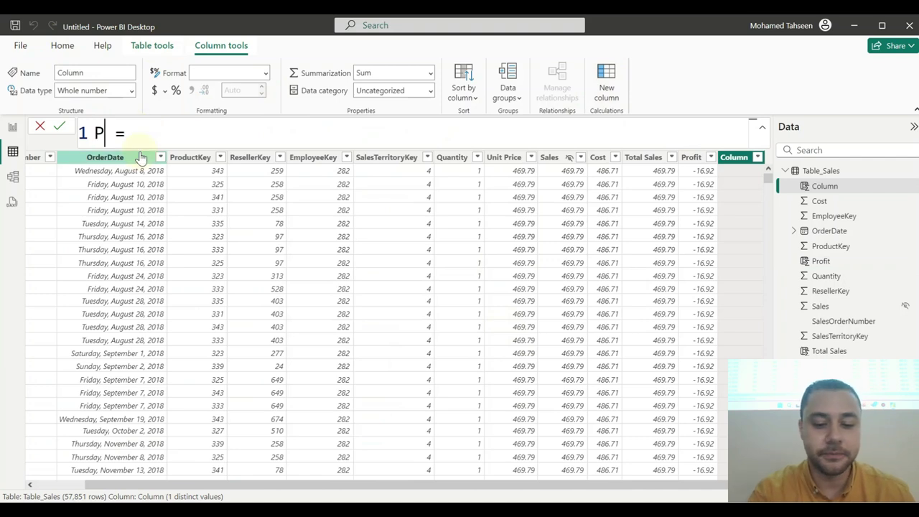
pyautogui.write('fit marg')
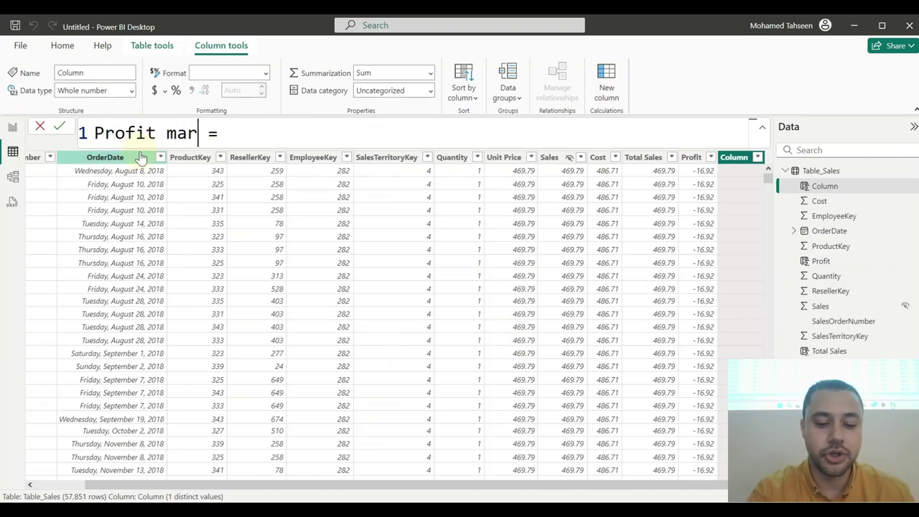
pyautogui.write('iu')
pyautogui.press('BackSpace')
pyautogui.write('n')
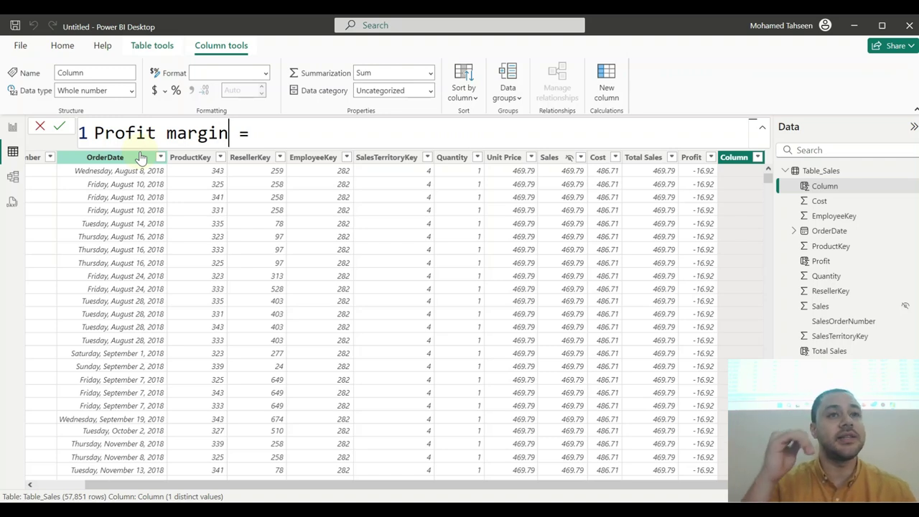
pyautogui.click(283, 138)
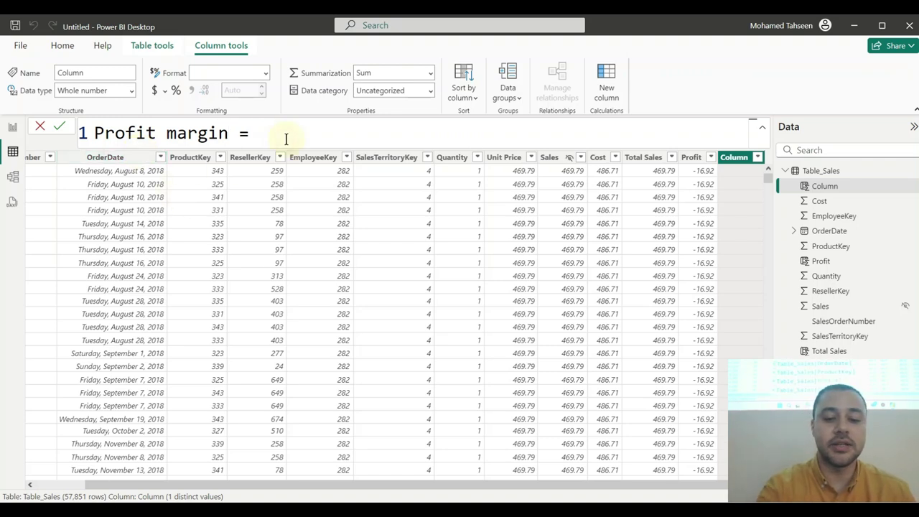
# Step: Begin the Profit margin formula as a division, replacing the Total Sales numerator with Table_Sales[Profit]
pyautogui.write('tota')
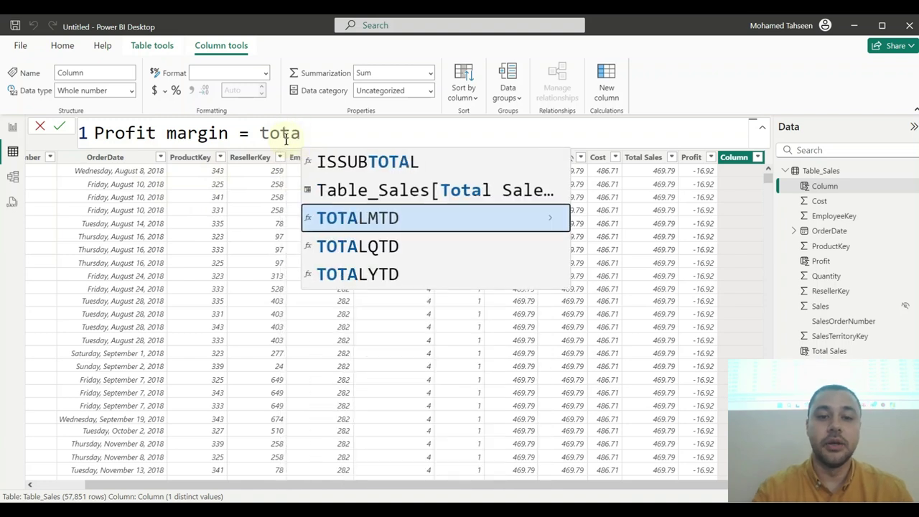
pyautogui.press('Up')
pyautogui.press('Tab')
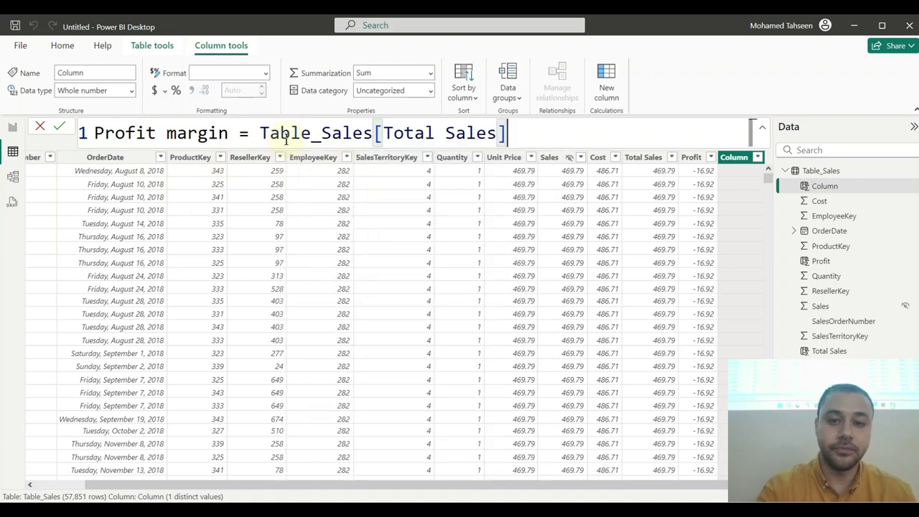
pyautogui.write('/')
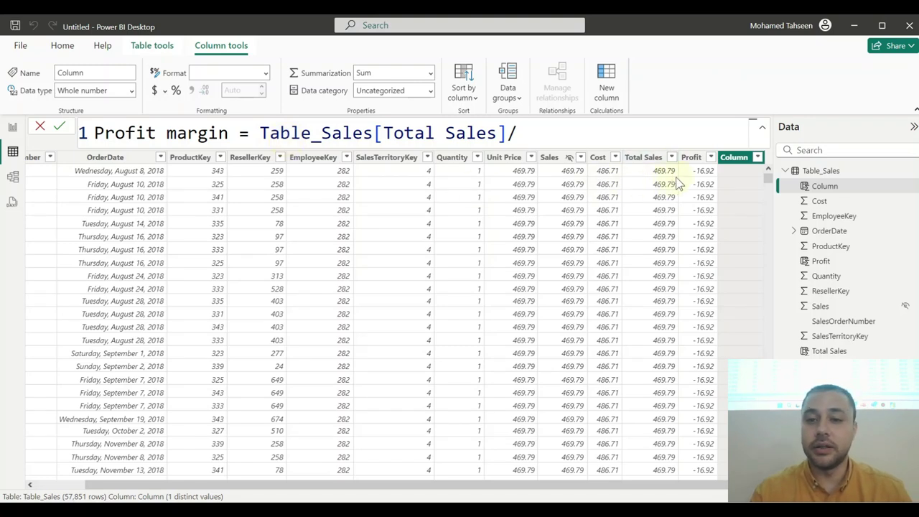
pyautogui.click(505, 131)
pyautogui.moveTo(506, 129); pyautogui.dragTo(260, 127)
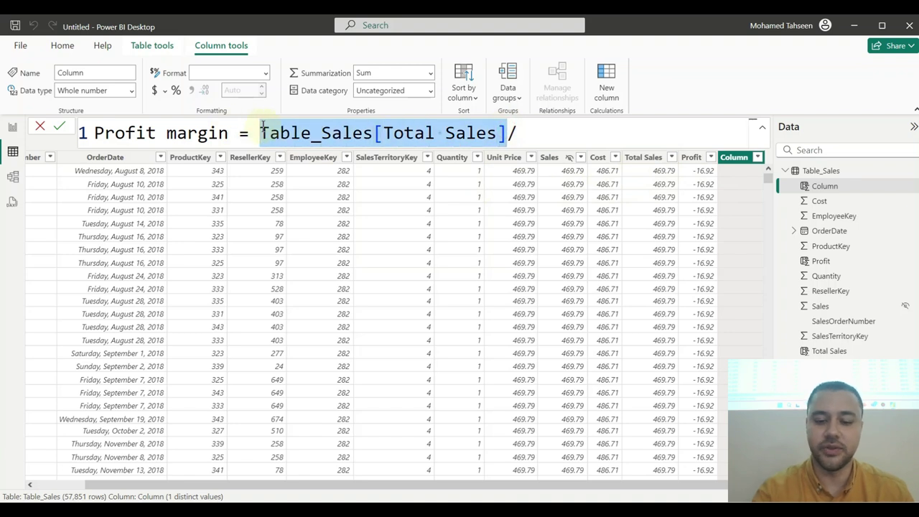
pyautogui.write('prof/')
pyautogui.press('Tab')
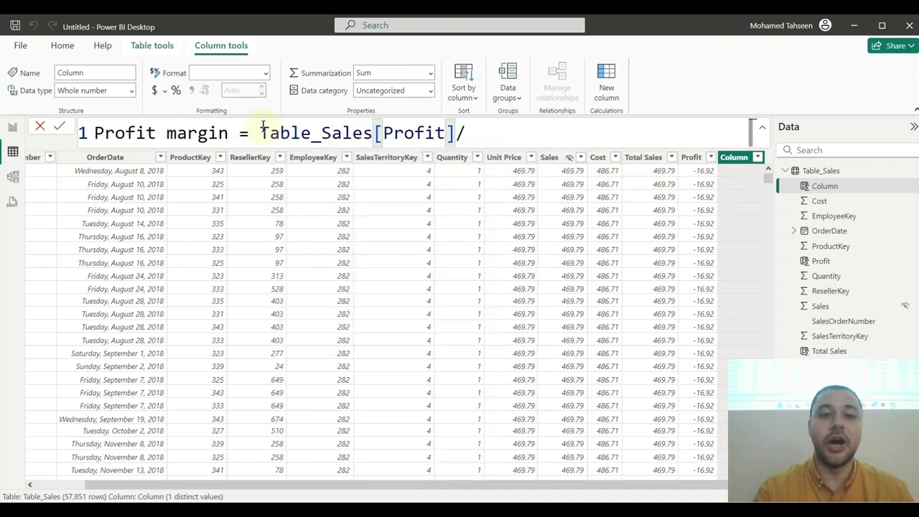
# Step: Use Table_Sales[Total Sales] as the denominator of the Profit margin formula and commit it
pyautogui.write('/')
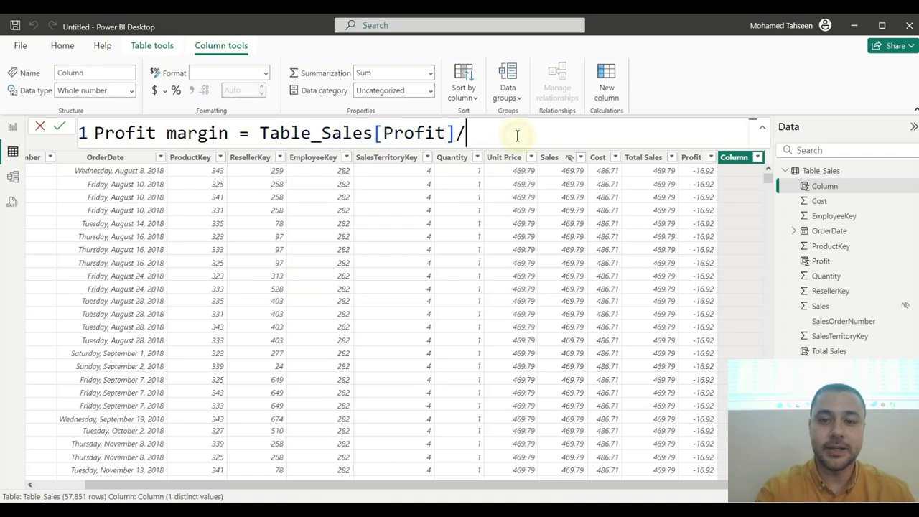
pyautogui.write('sa')
pyautogui.press('BackSpace')
pyautogui.press('BackSpace')
pyautogui.write('tota')
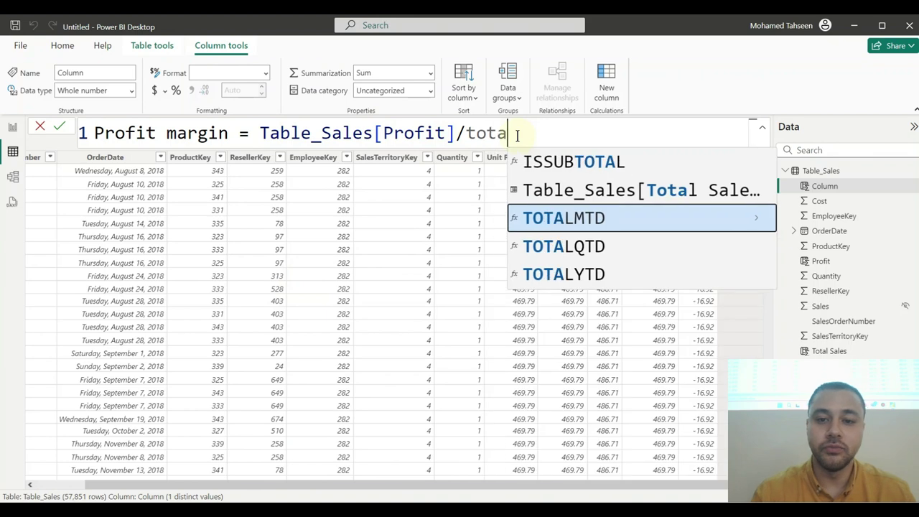
pyautogui.click(642, 192)
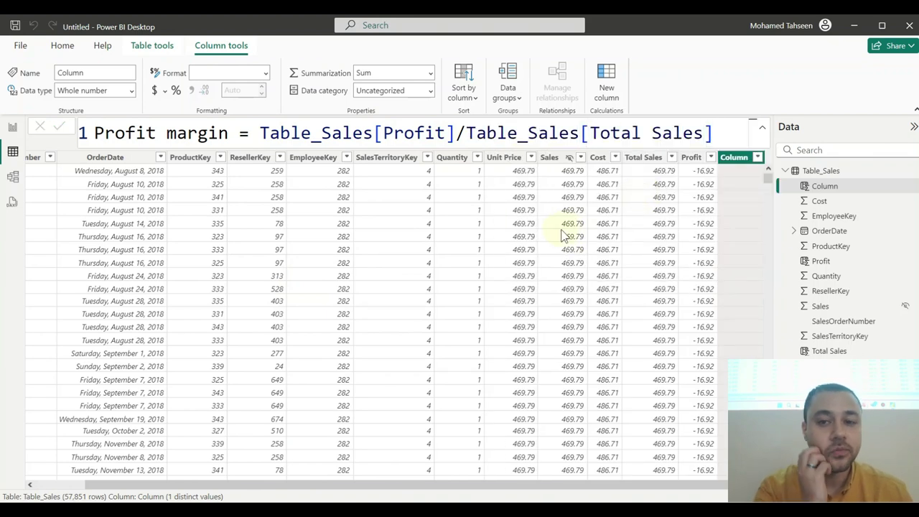
pyautogui.press('Return')
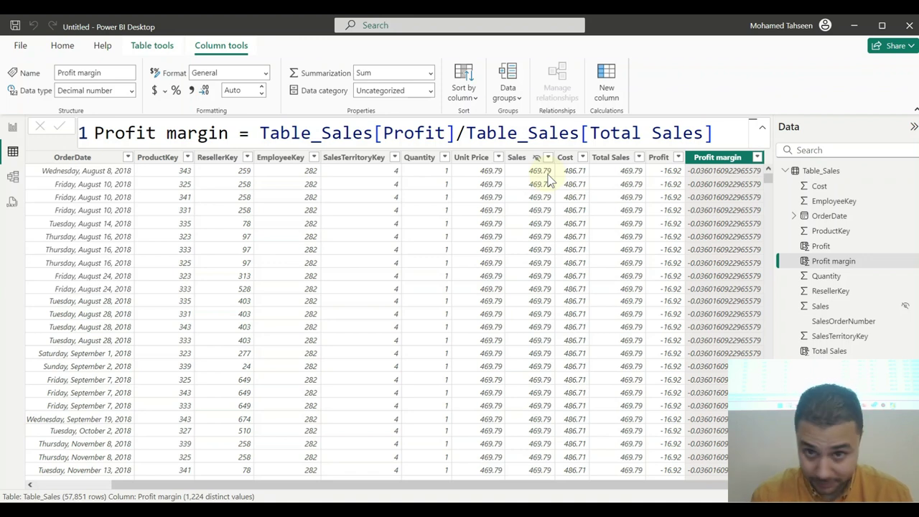
# Step: Replace the denominator of the Profit margin formula with Table_Sales[Cost] and commit it
pyautogui.click(466, 133)
pyautogui.moveTo(581, 127); pyautogui.dragTo(713, 127)
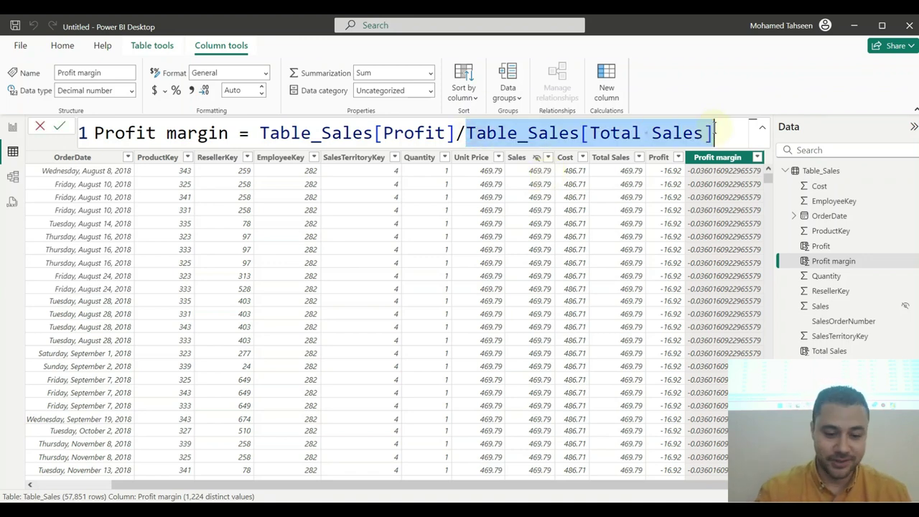
pyautogui.write('cos')
pyautogui.press('Down')
pyautogui.press('Down')
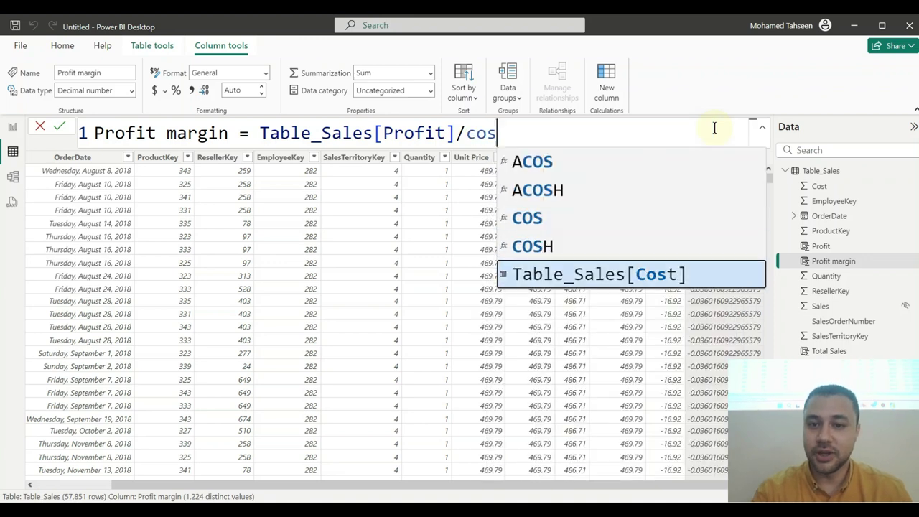
pyautogui.press('Tab')
pyautogui.press('Return')
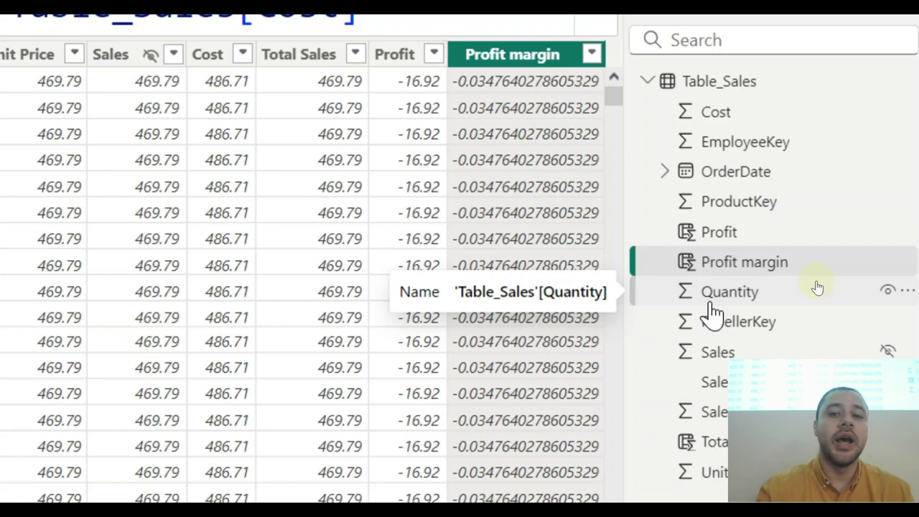
# Step: Switch to PowerPoint to check the remaining exercise step on the Steps slide, minimize it and return to Power BI
pyautogui.click(798, 266)
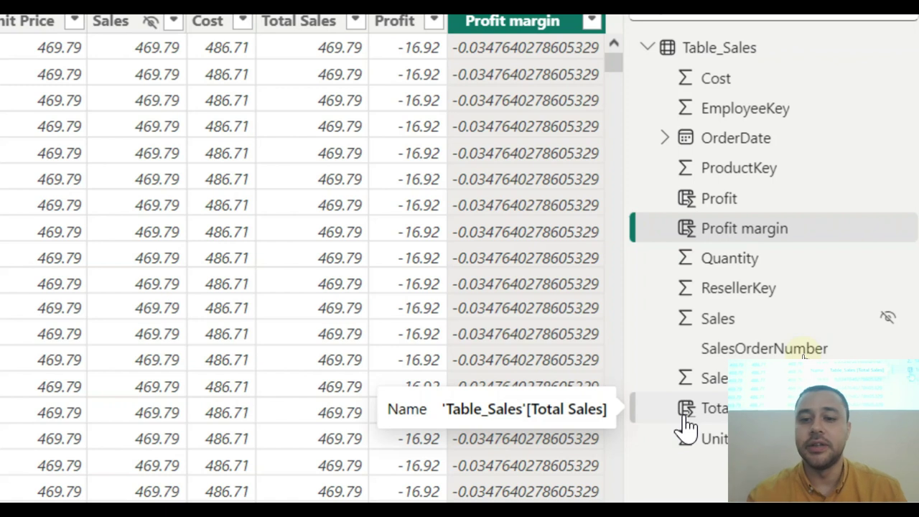
pyautogui.click(678, 233)
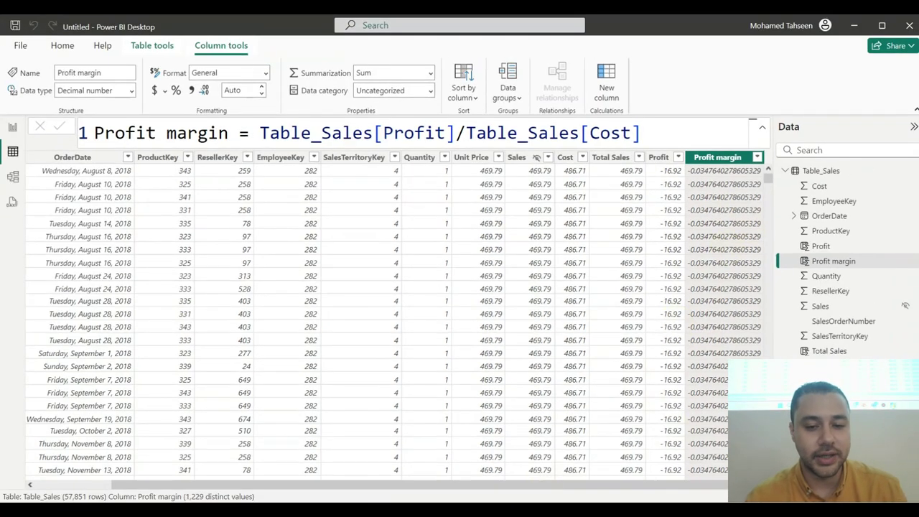
pyautogui.hotkey('alt', 'Tab')
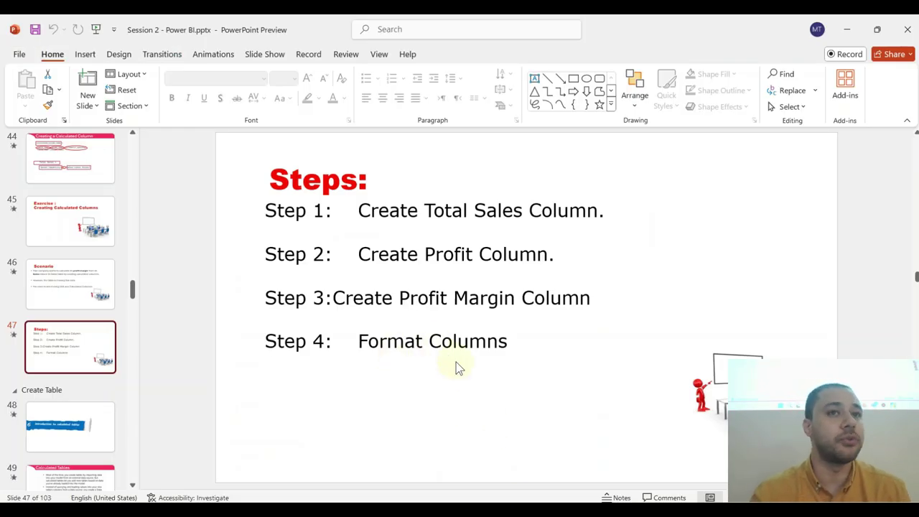
pyautogui.click(846, 30)
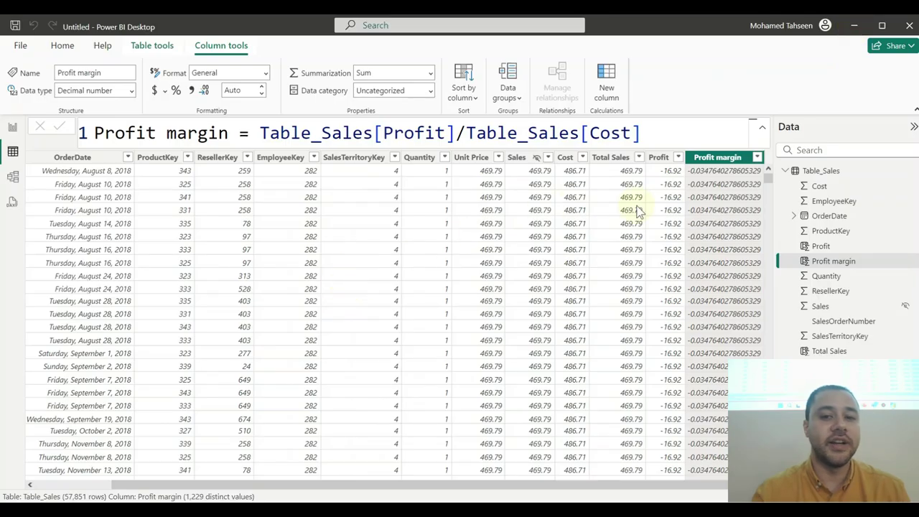
# Step: Set the Total Sales column to display 0 decimal places
pyautogui.click(611, 157)
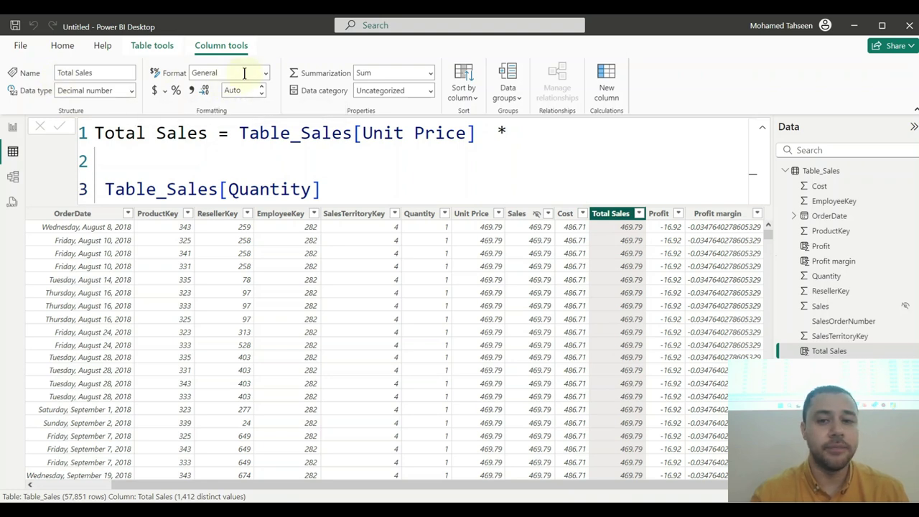
pyautogui.click(266, 72)
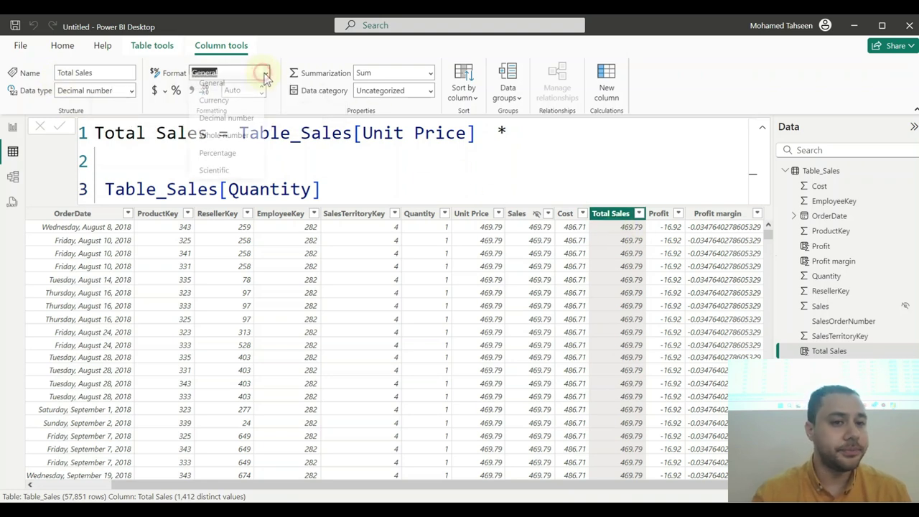
pyautogui.click(267, 72)
pyautogui.click(267, 72)
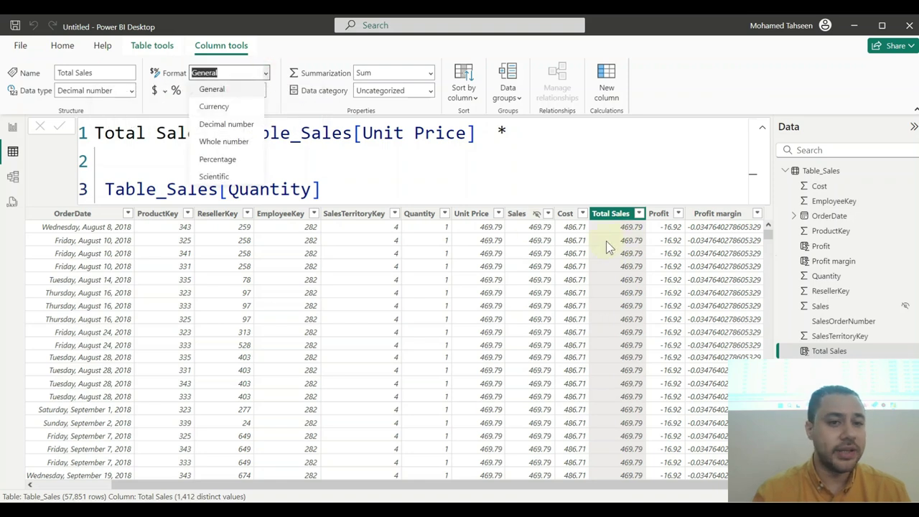
pyautogui.click(174, 109)
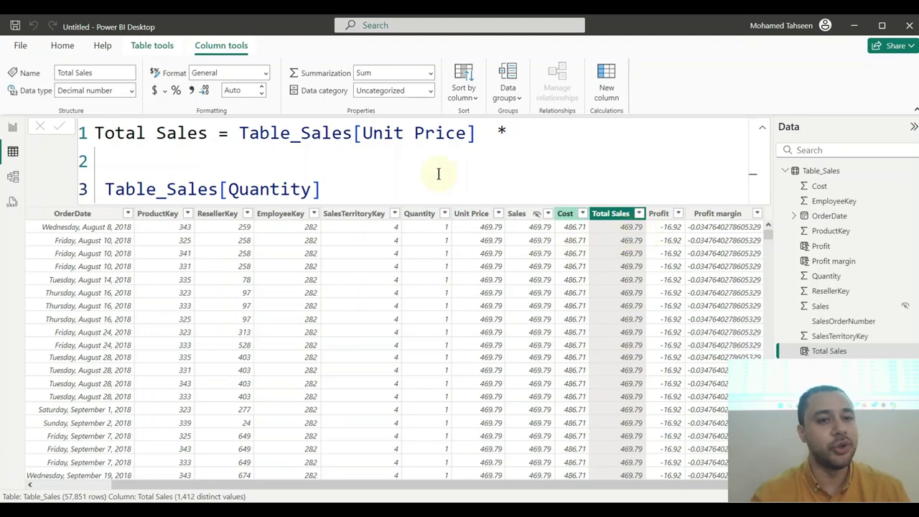
pyautogui.click(230, 90)
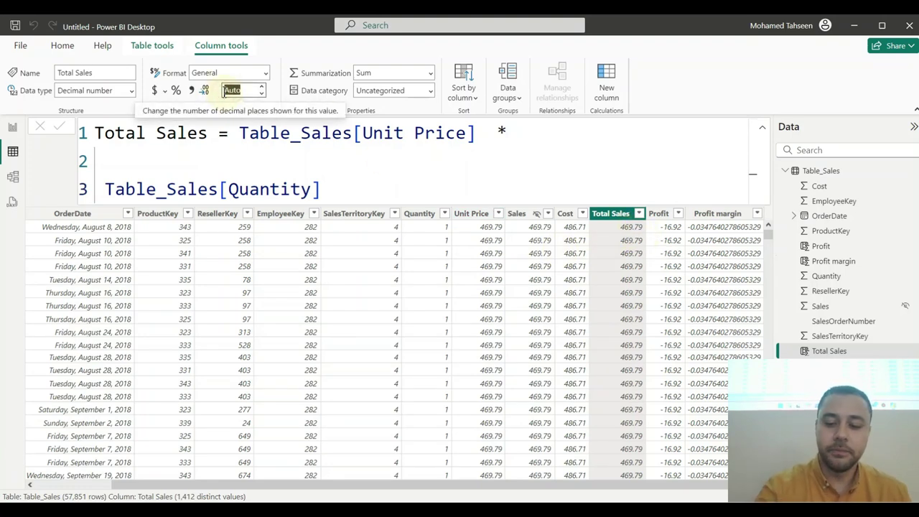
pyautogui.write('0')
pyautogui.press('Return')
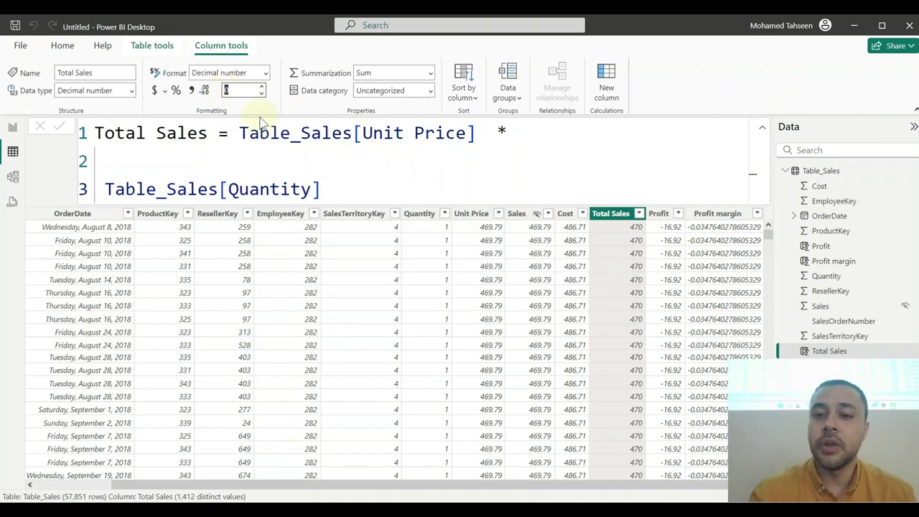
# Step: Set the Profit column to 0 decimal places and format Profit margin as a percentage with 2 decimals
pyautogui.click(657, 213)
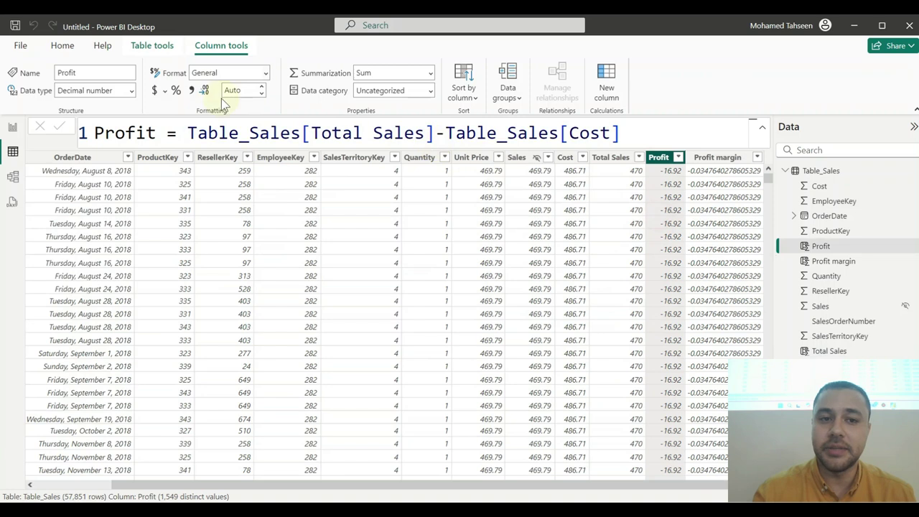
pyautogui.doubleClick(254, 95)
pyautogui.write('0')
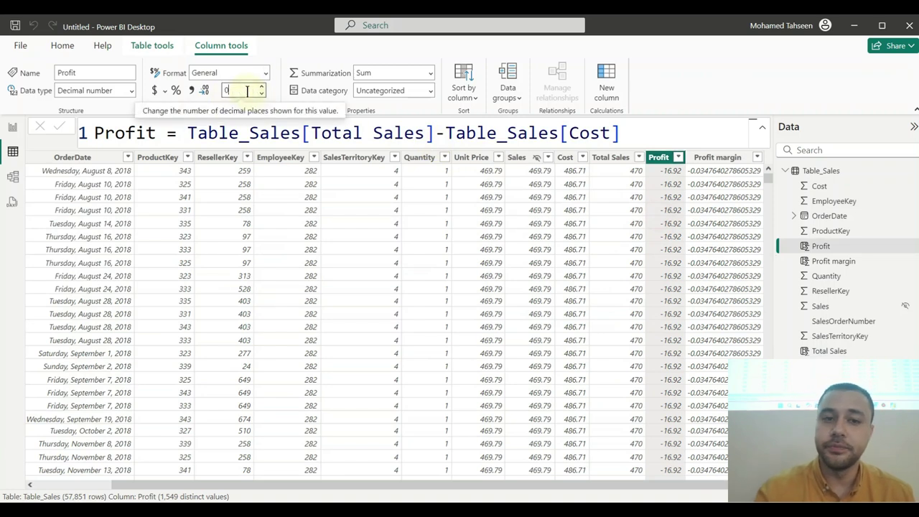
pyautogui.click(262, 96)
pyautogui.click(262, 95)
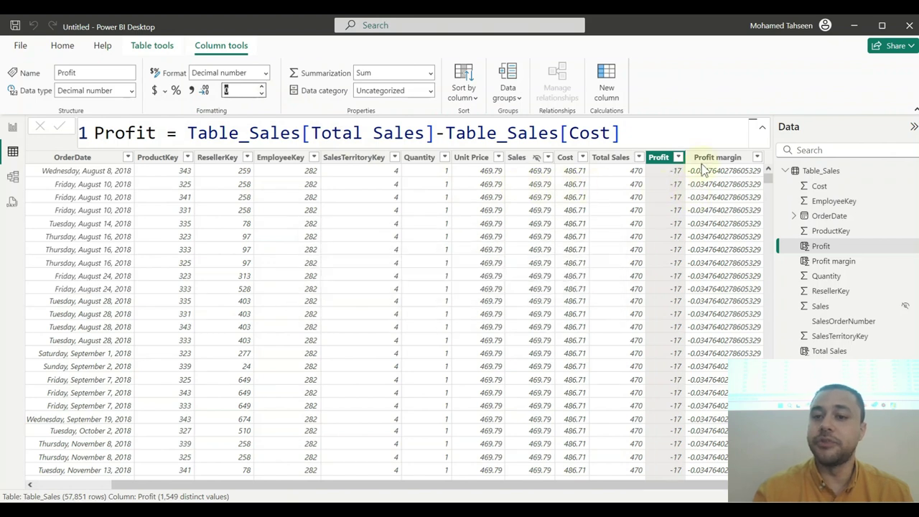
pyautogui.click(706, 157)
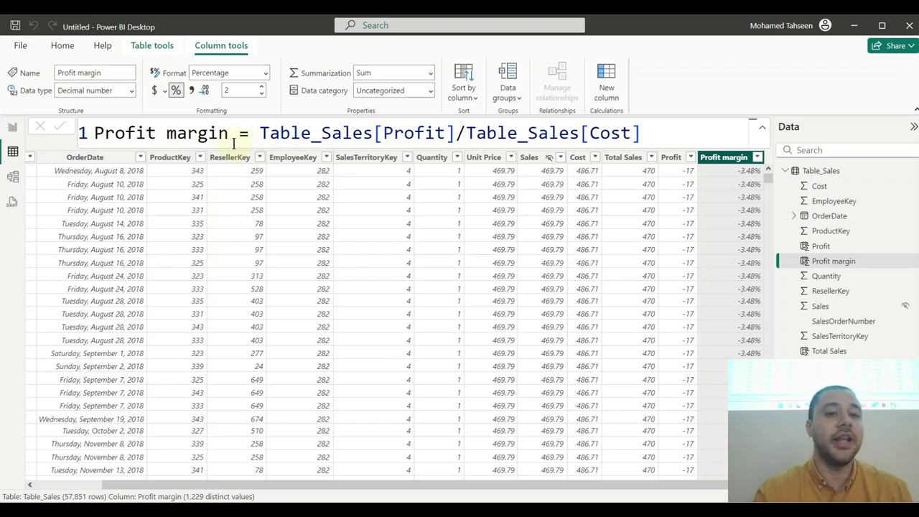
# Step: Add a blank table visual to the report page, enlarge it and place it near the middle of the canvas
pyautogui.click(12, 128)
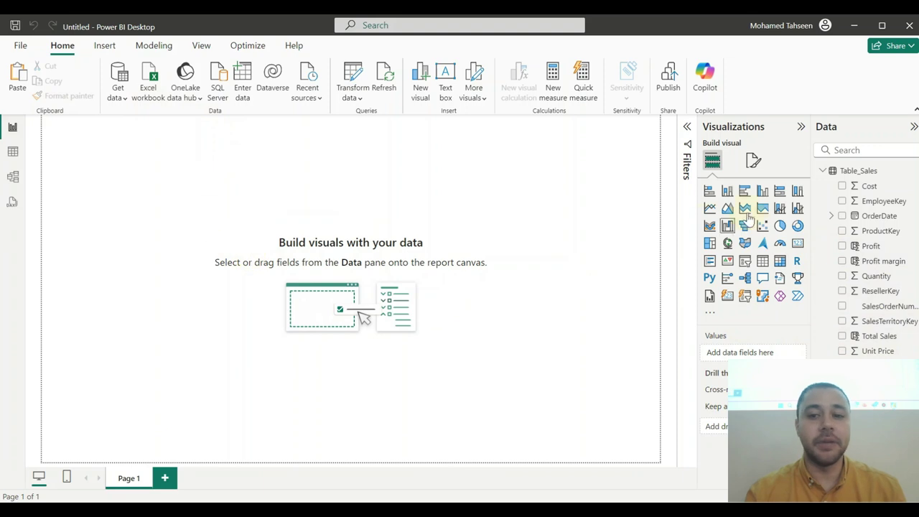
pyautogui.click(762, 262)
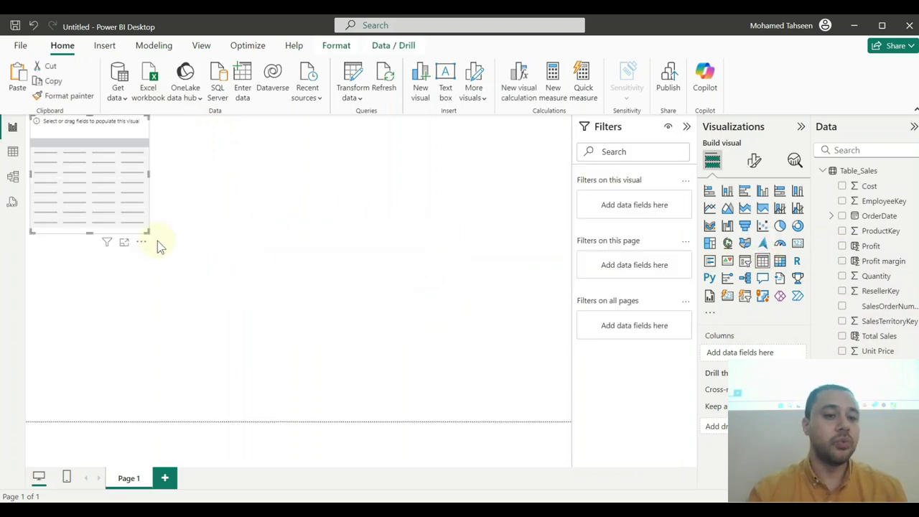
pyautogui.moveTo(147, 232); pyautogui.dragTo(308, 319)
pyautogui.click(259, 161)
pyautogui.moveTo(315, 201); pyautogui.dragTo(344, 226)
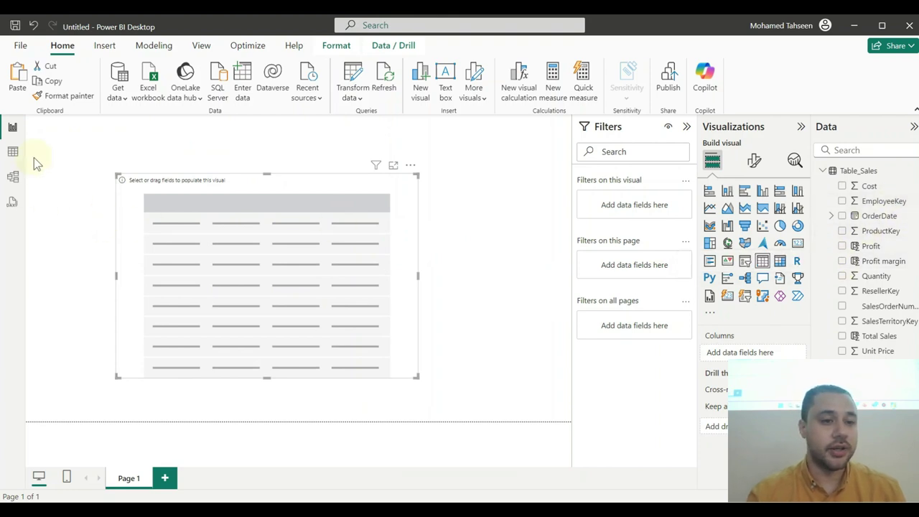
# Step: Check the columns in the data table, and fill the table visual with SalesOrderNumber, Total Sales, Profit and Profit margin
pyautogui.click(13, 151)
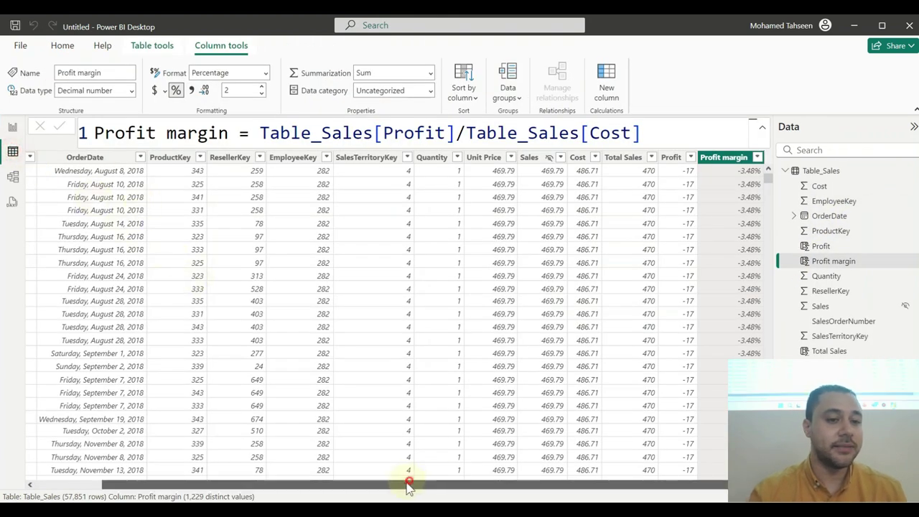
pyautogui.moveTo(407, 486); pyautogui.dragTo(29, 484)
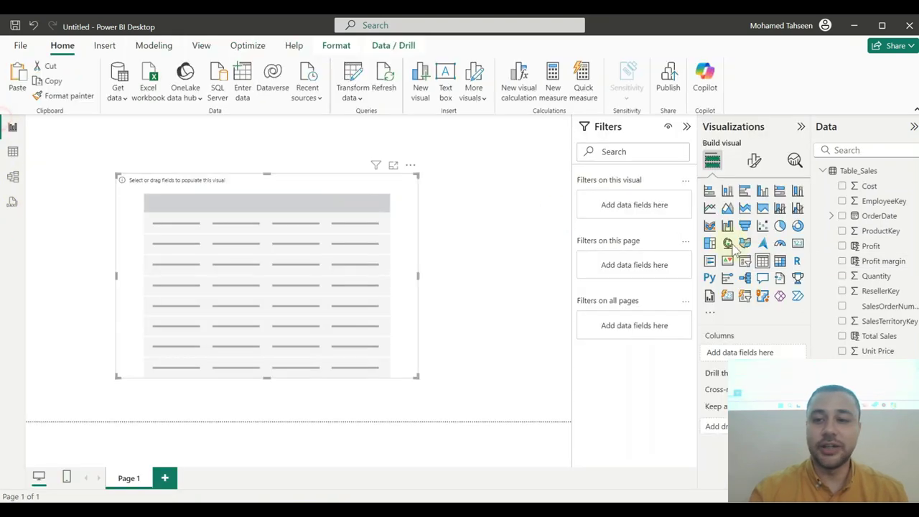
pyautogui.click(12, 126)
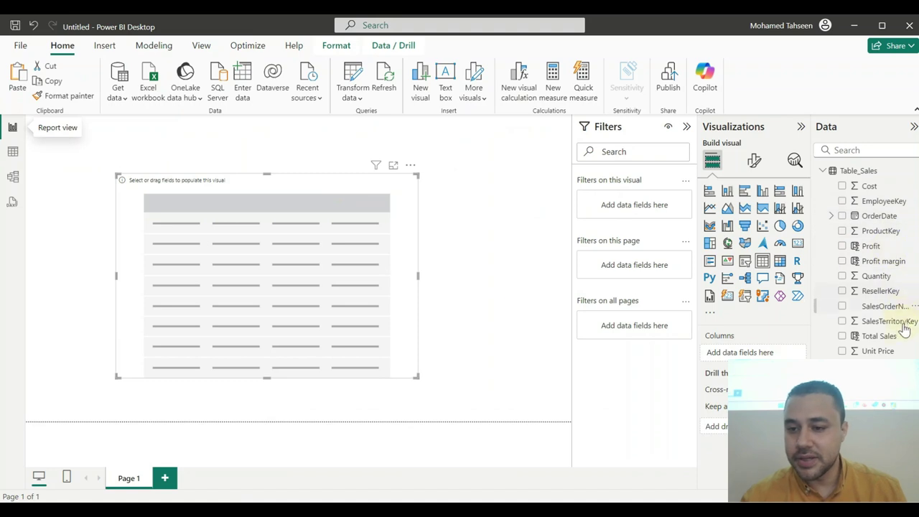
pyautogui.moveTo(881, 305); pyautogui.dragTo(260, 351)
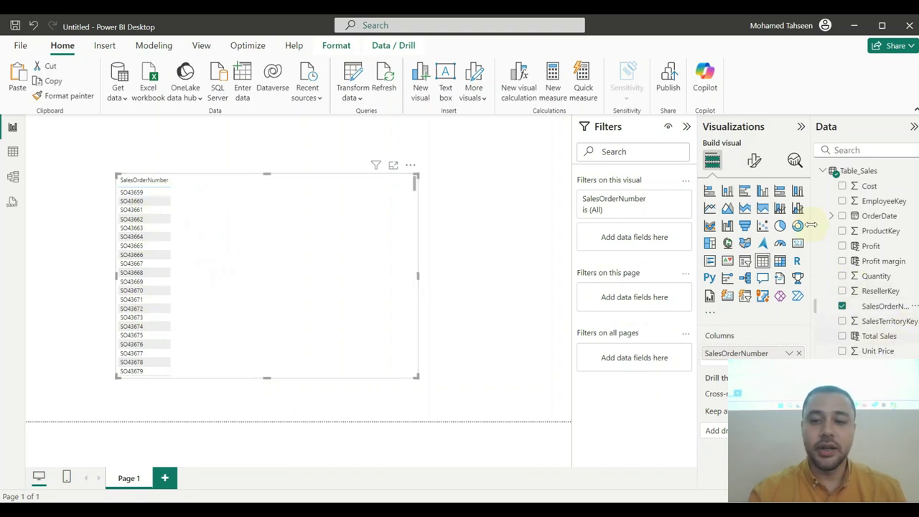
pyautogui.moveTo(884, 334); pyautogui.dragTo(309, 322)
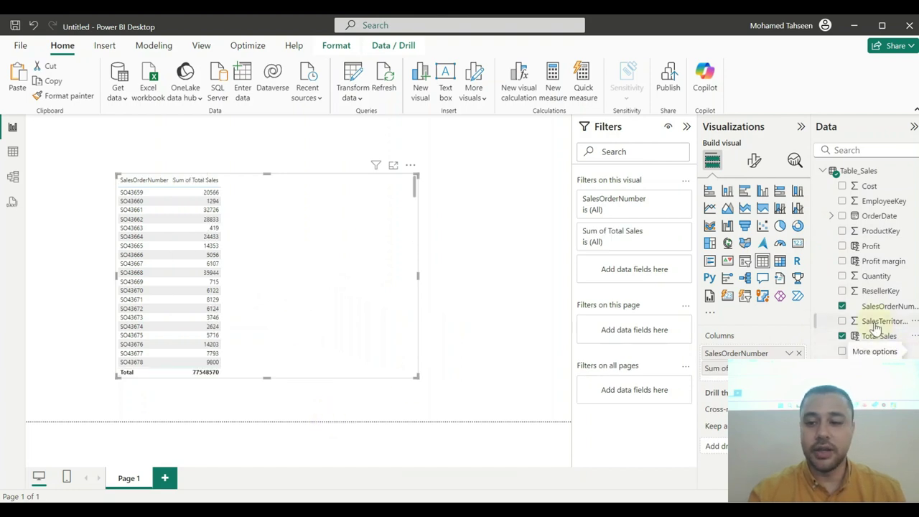
pyautogui.moveTo(874, 246); pyautogui.dragTo(315, 247)
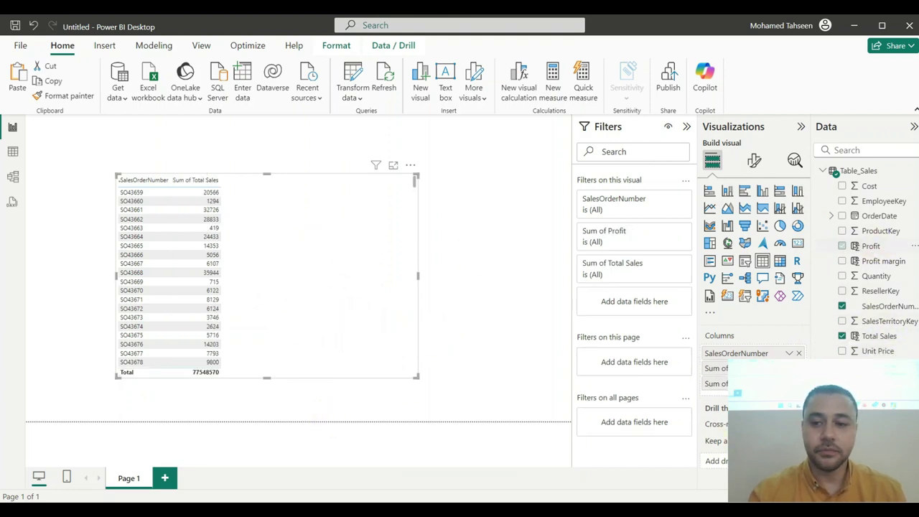
pyautogui.moveTo(890, 263); pyautogui.dragTo(316, 267)
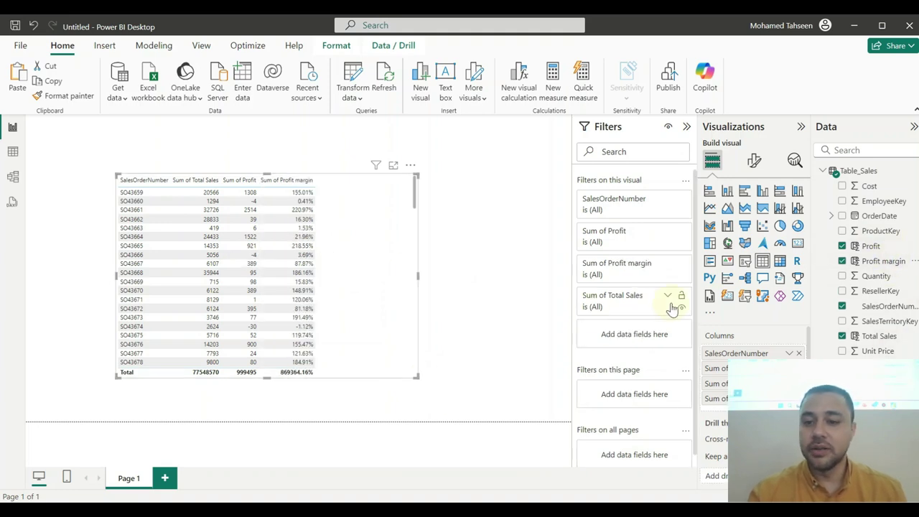
# Step: Increase the font size of the table visual's values, and move and enlarge the visual to suit
pyautogui.click(753, 159)
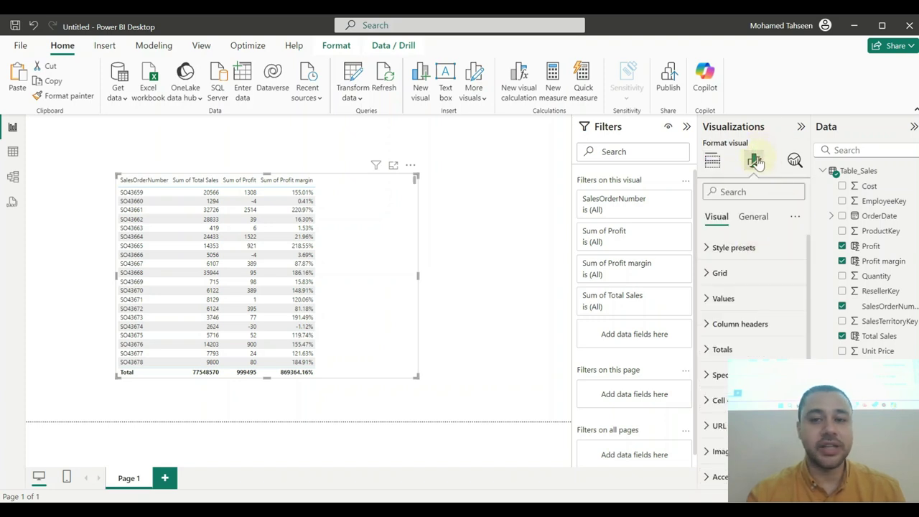
pyautogui.click(721, 298)
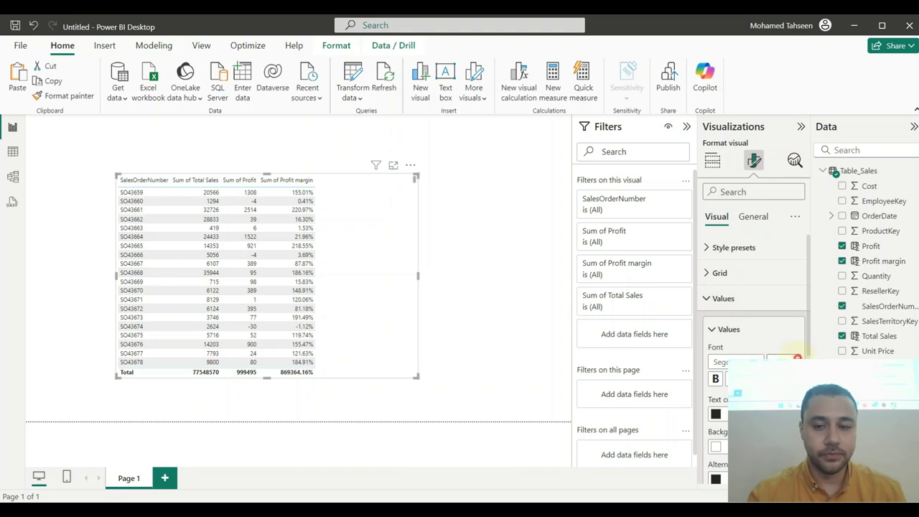
pyautogui.click(783, 358)
pyautogui.moveTo(352, 189); pyautogui.dragTo(348, 137)
pyautogui.moveTo(412, 330); pyautogui.dragTo(482, 398)
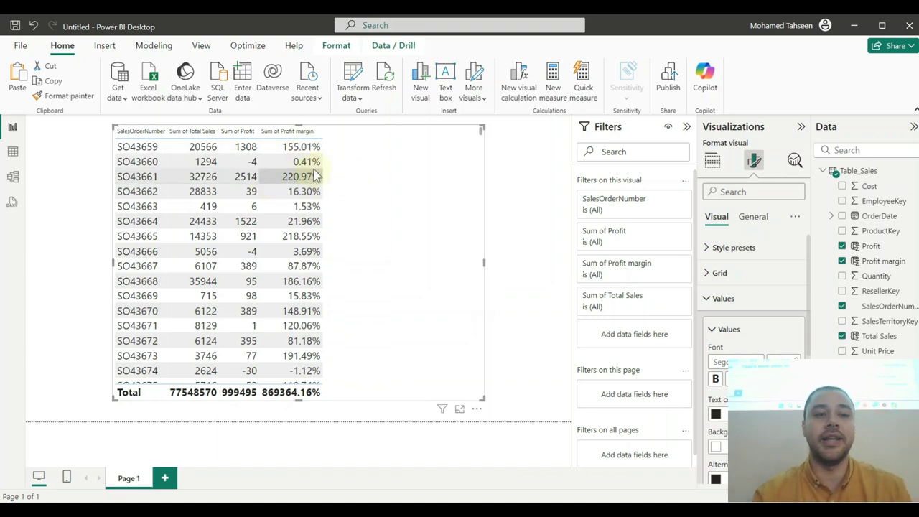
# Step: Sort the table visual by Profit margin in descending order and check how its value fields are summarized
pyautogui.click(287, 131)
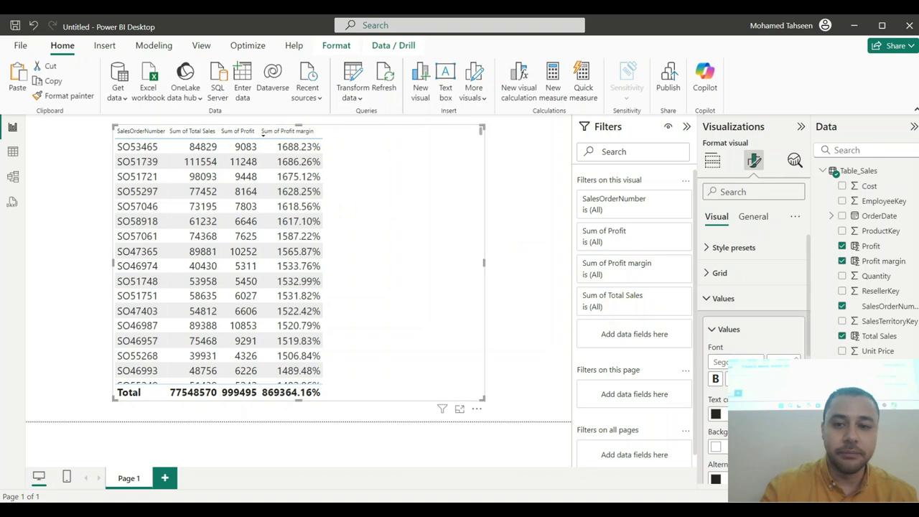
pyautogui.click(712, 160)
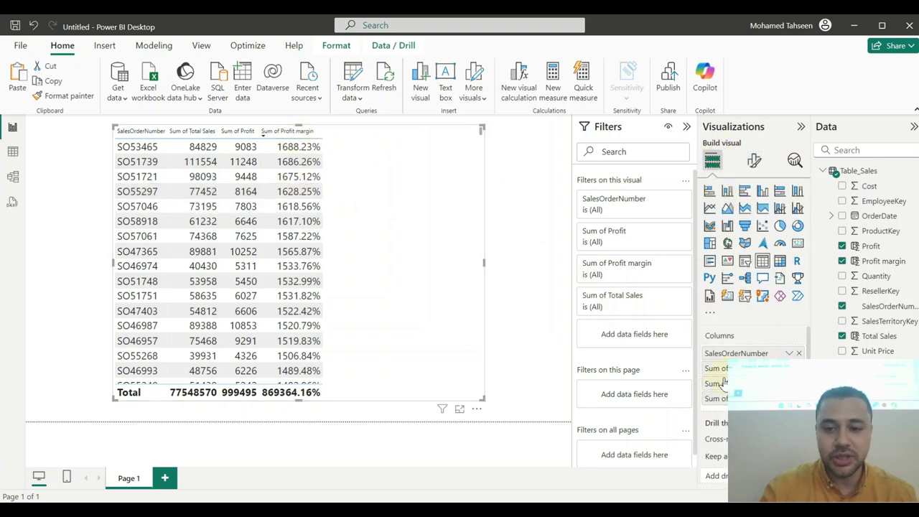
pyautogui.click(789, 368)
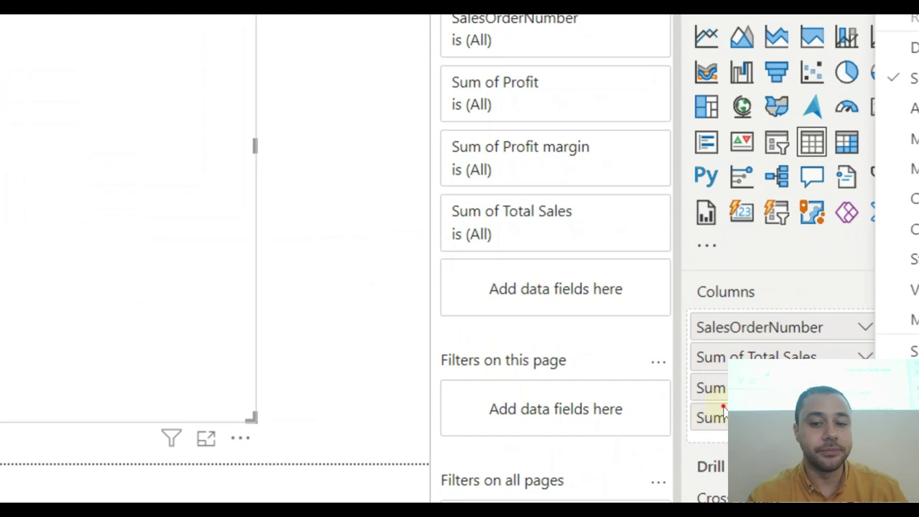
pyautogui.click(723, 417)
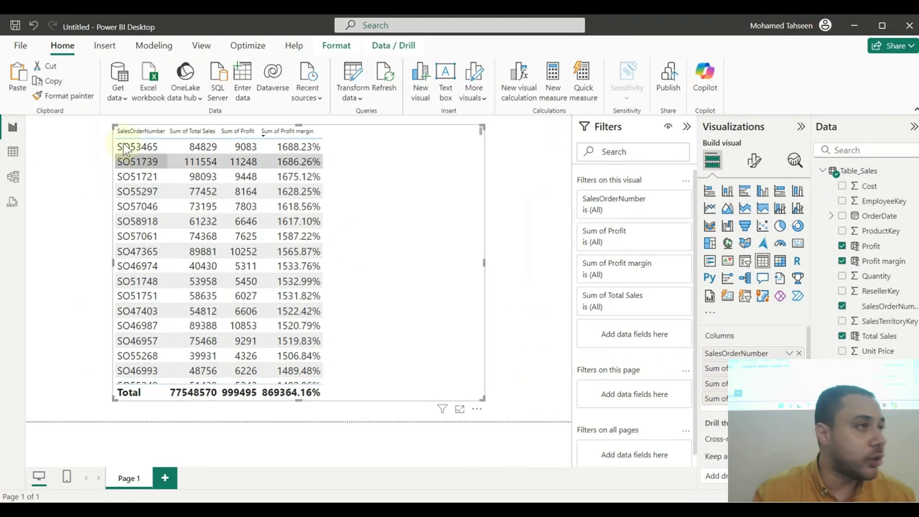
pyautogui.click(147, 147)
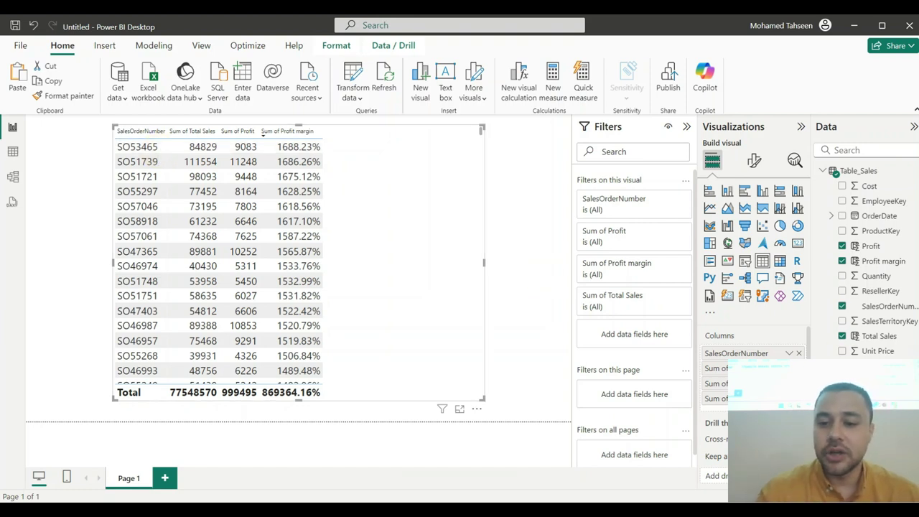
# Step: Remove Profit margin from the table visual, add the Cost field and adjust the visual's width
pyautogui.hotkey('ctrl', 'z')
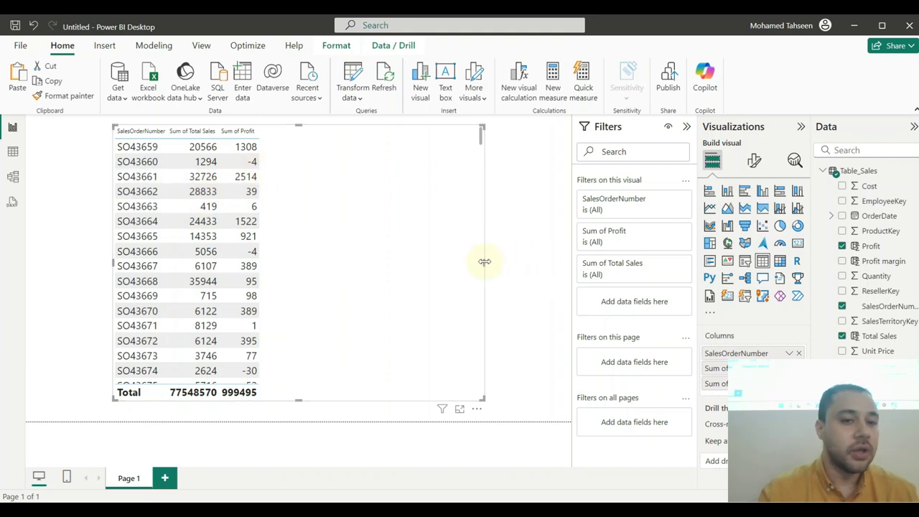
pyautogui.moveTo(480, 262); pyautogui.dragTo(271, 258)
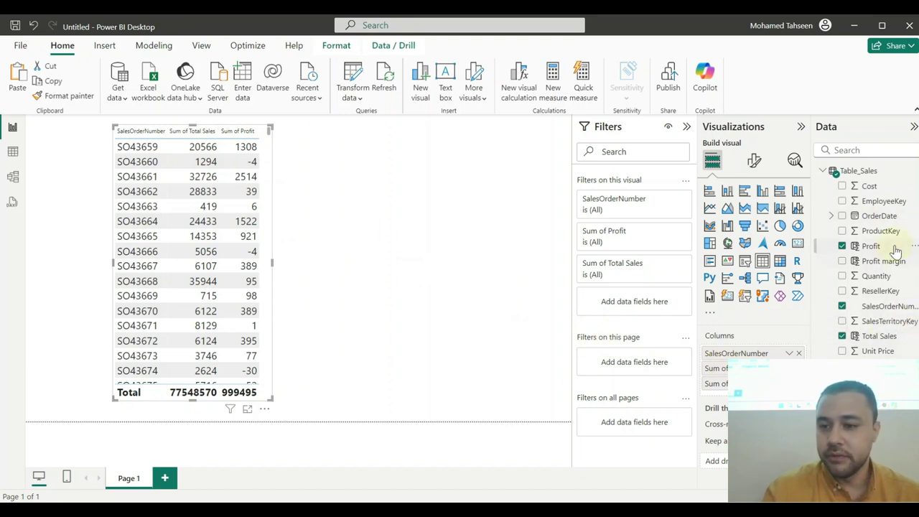
pyautogui.moveTo(867, 186); pyautogui.dragTo(240, 212)
pyautogui.moveTo(276, 262); pyautogui.dragTo(403, 277)
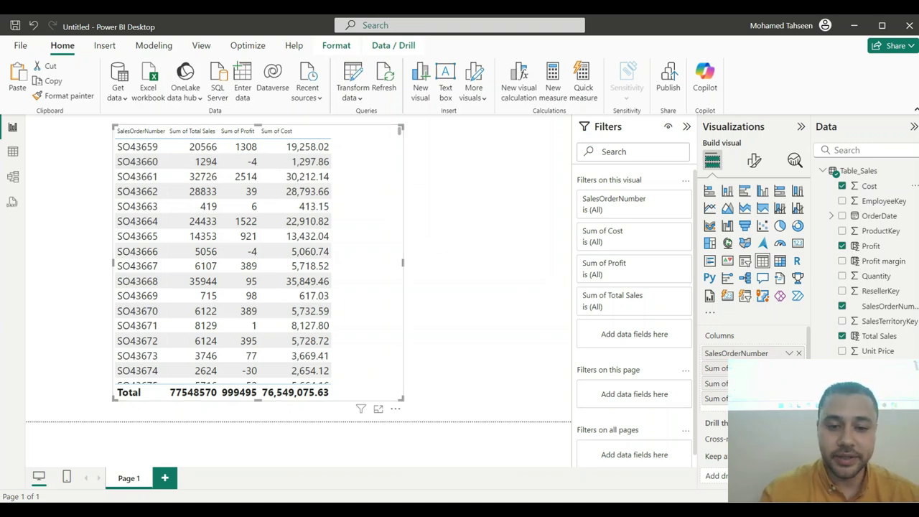
# Step: Switch to PowerPoint to view the Introduction to calculated tables slide, and return to Power BI
pyautogui.hotkey('alt', 'Tab')
pyautogui.click(54, 429)
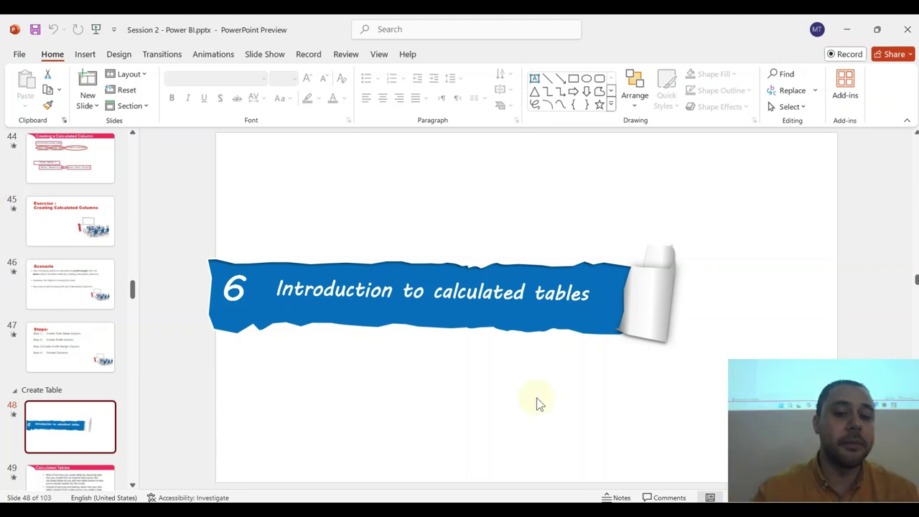
pyautogui.hotkey('alt', 'Tab')
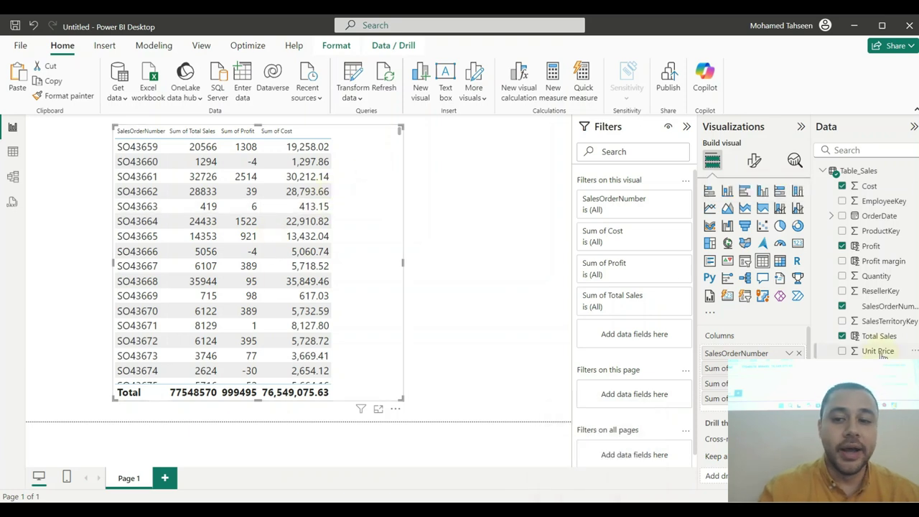
# Step: Add Profit margin back to the table visual and show the Profit margin column in the data table for review
pyautogui.moveTo(882, 262); pyautogui.dragTo(371, 245)
pyautogui.click(12, 151)
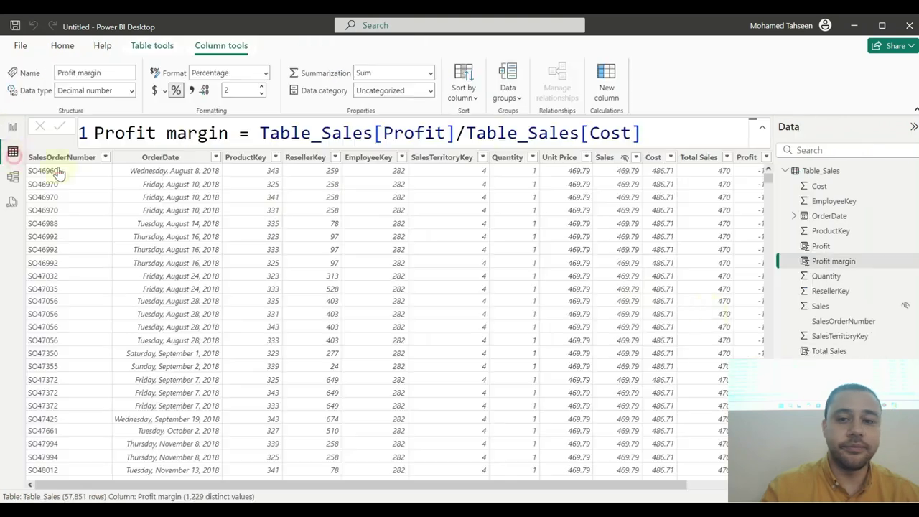
pyautogui.hscroll(3, 672, 470)
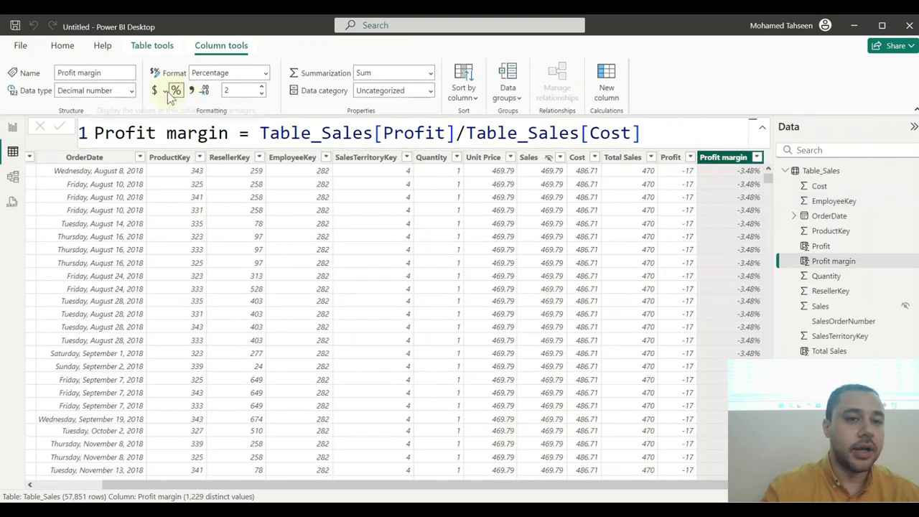
# Step: Set the Profit margin column's format to General, and widen and refresh the table visual in the report view
pyautogui.click(265, 74)
pyautogui.click(251, 87)
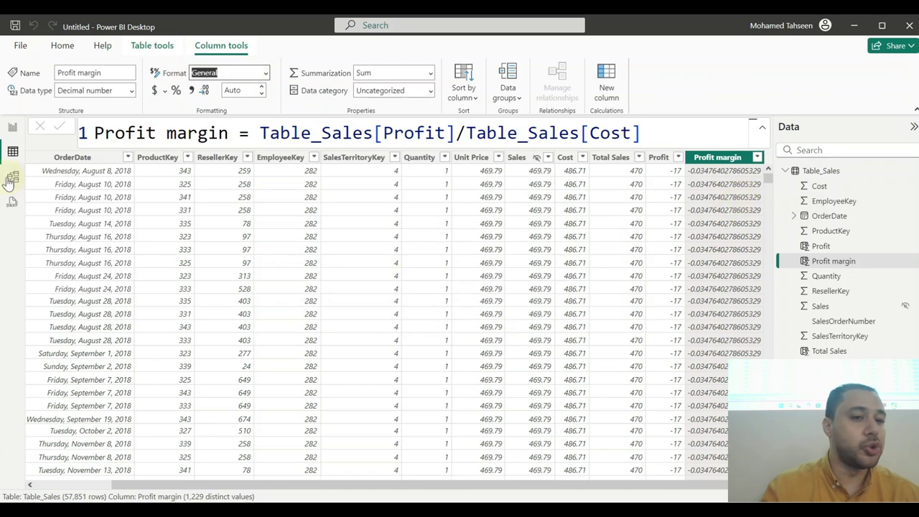
pyautogui.click(12, 127)
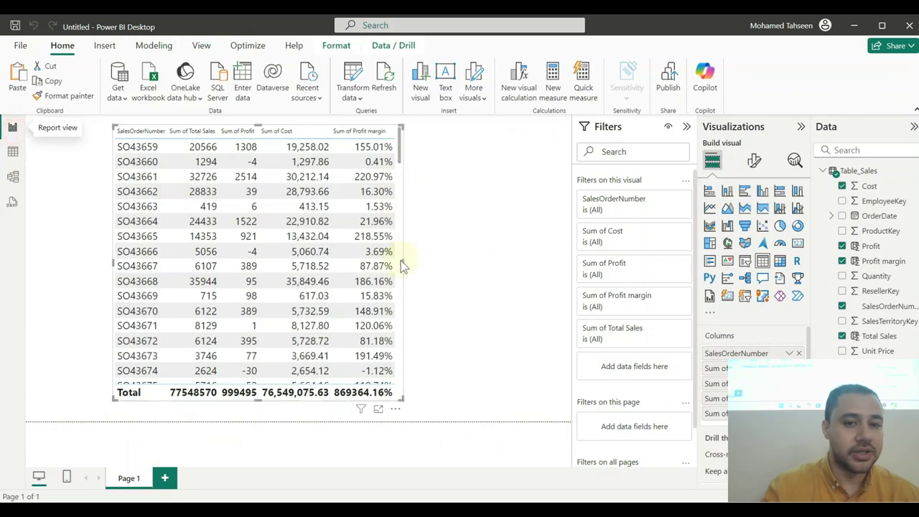
pyautogui.moveTo(403, 263); pyautogui.dragTo(465, 289)
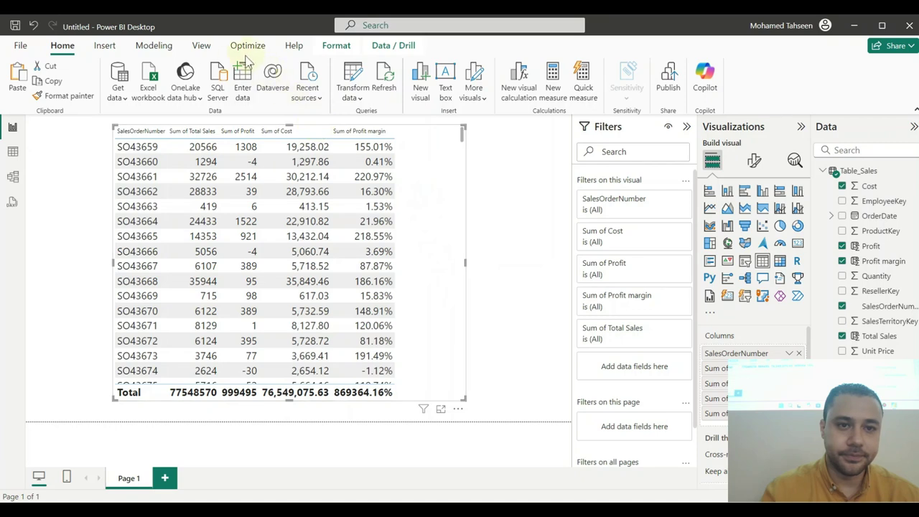
pyautogui.click(384, 82)
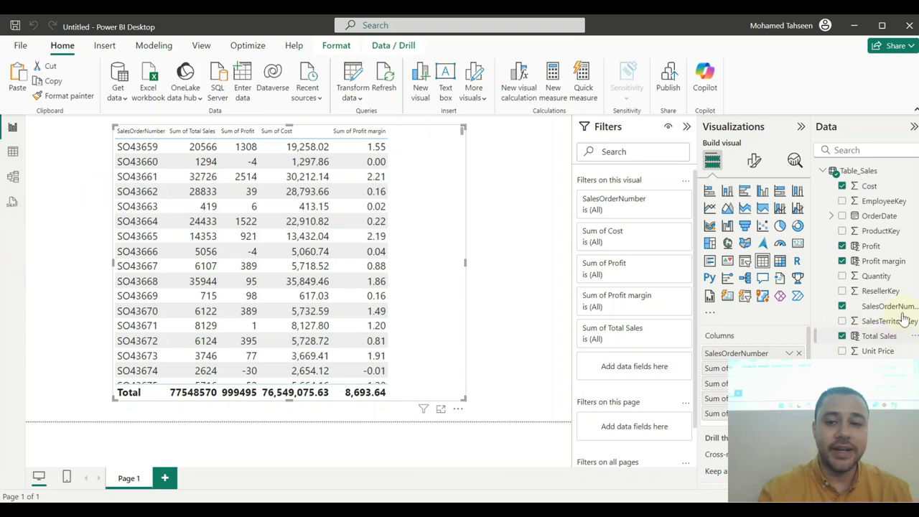
# Step: Format the Profit margin column as a percentage
pyautogui.click(886, 262)
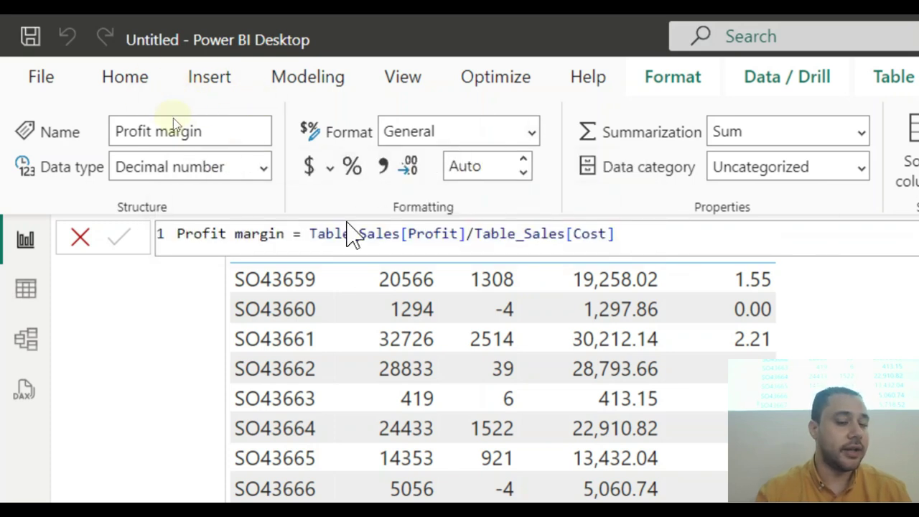
pyautogui.click(352, 167)
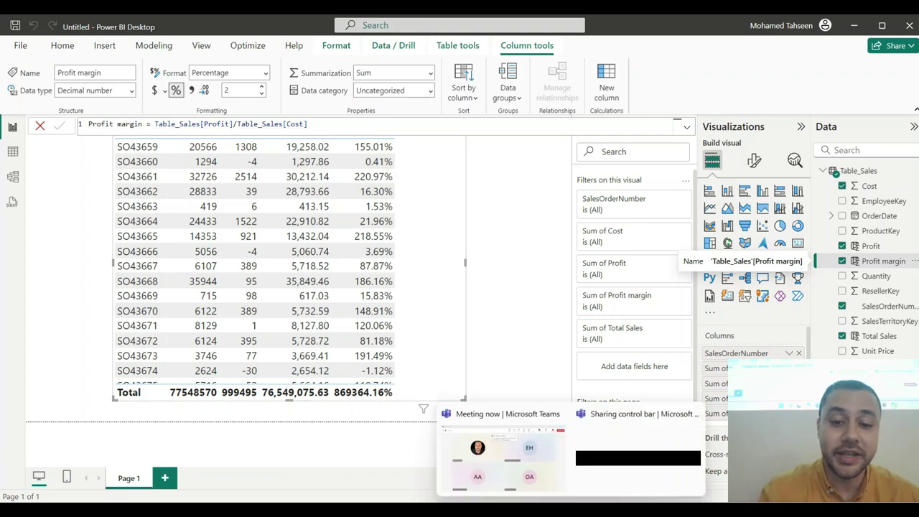
# Step: Switch to the Session 2 - Power BI presentation in PowerPoint and show the Calculated Tables slide (slide 49)
pyautogui.click(546, 509)
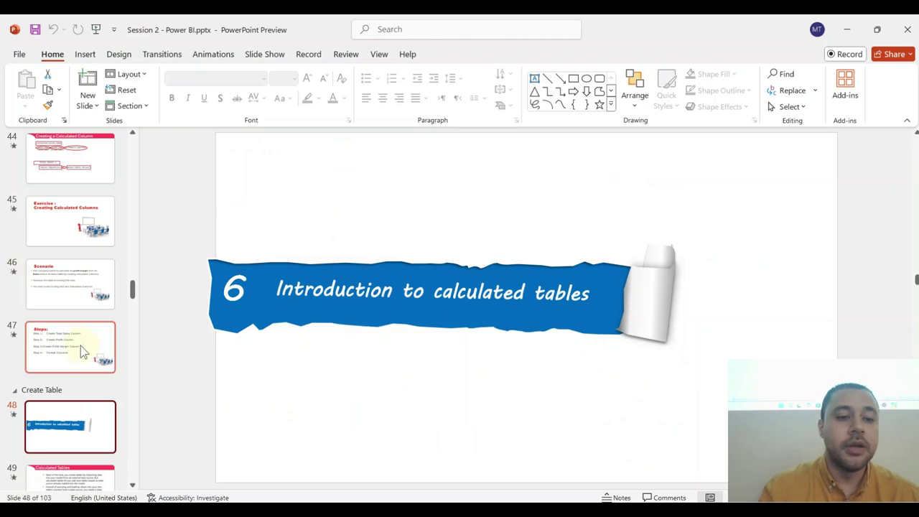
pyautogui.scroll(-3, 80, 347)
pyautogui.scroll(-3, 82, 349)
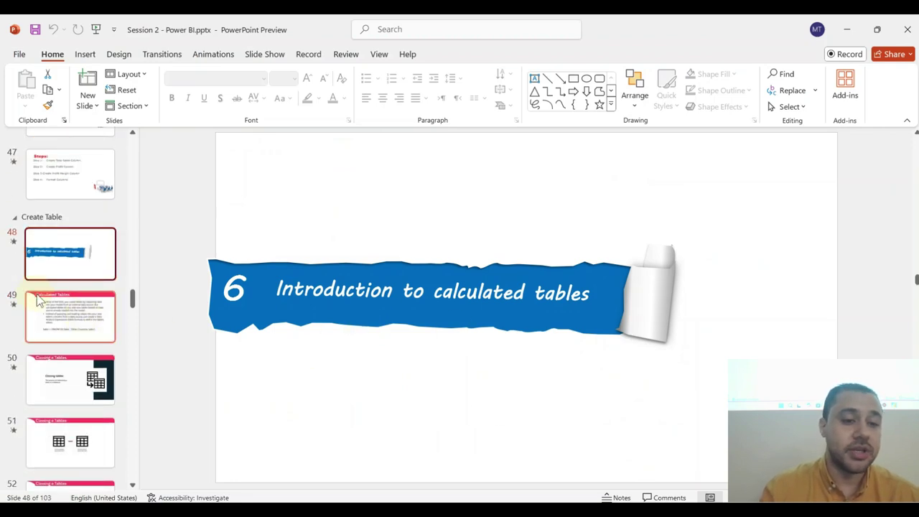
pyautogui.scroll(-1, 40, 300)
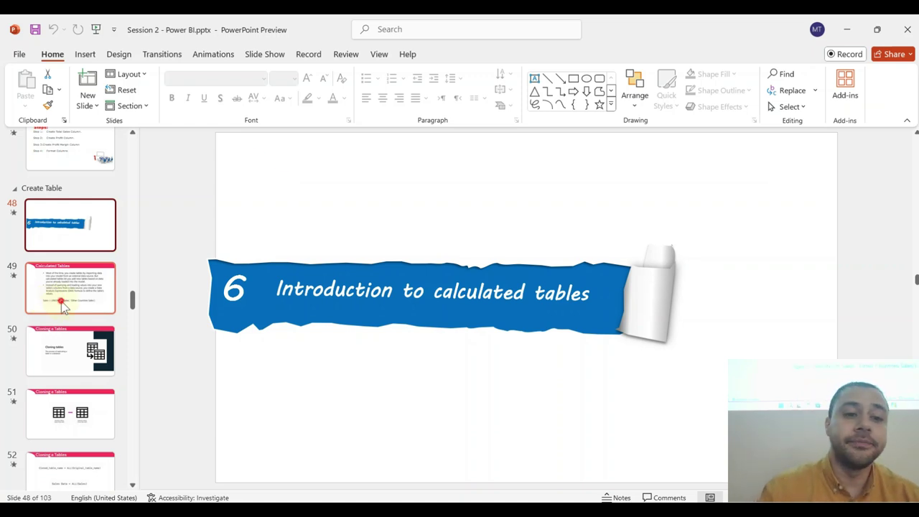
pyautogui.click(52, 306)
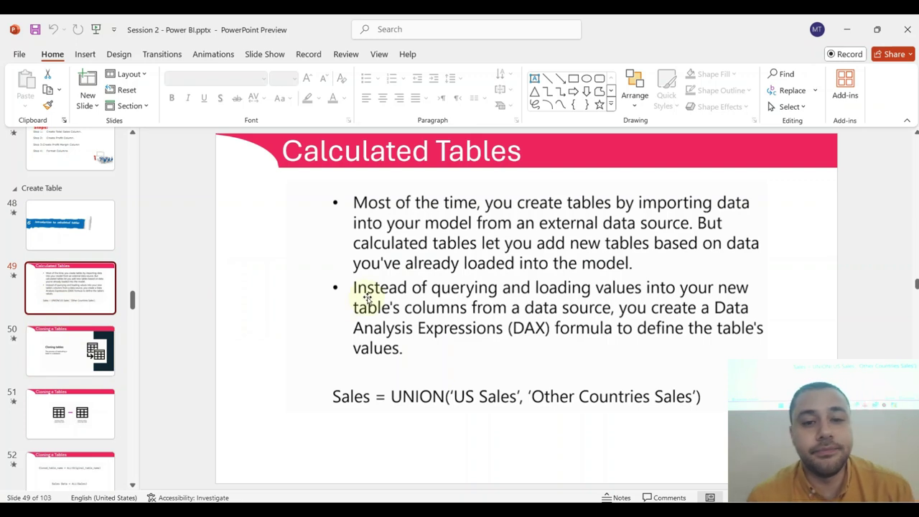
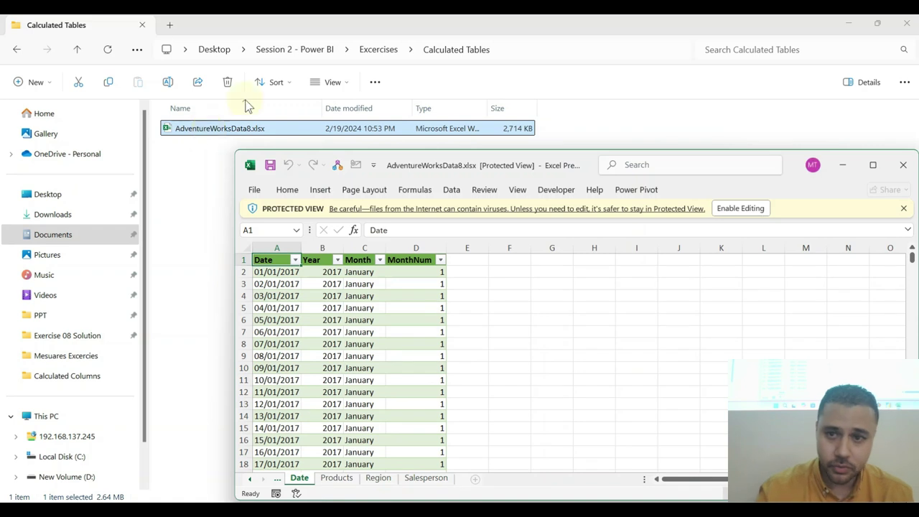
# Step: Maximize the AdventureWorksData8.xlsx workbook in Excel, and enable its editing and external data content
pyautogui.click(872, 164)
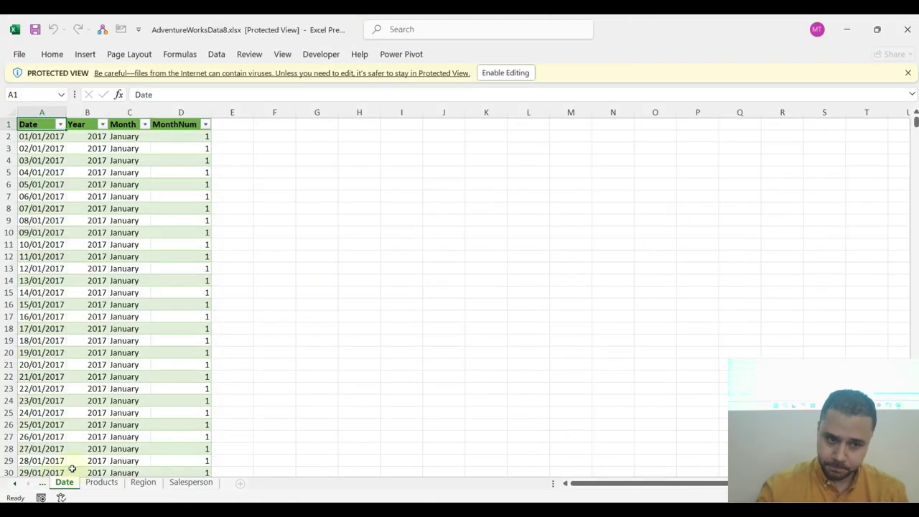
pyautogui.click(42, 485)
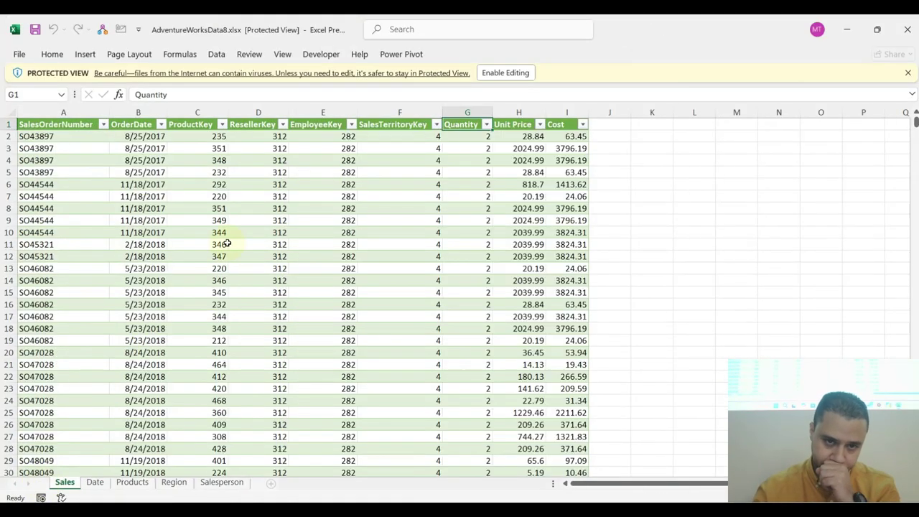
pyautogui.click(324, 184)
pyautogui.click(523, 69)
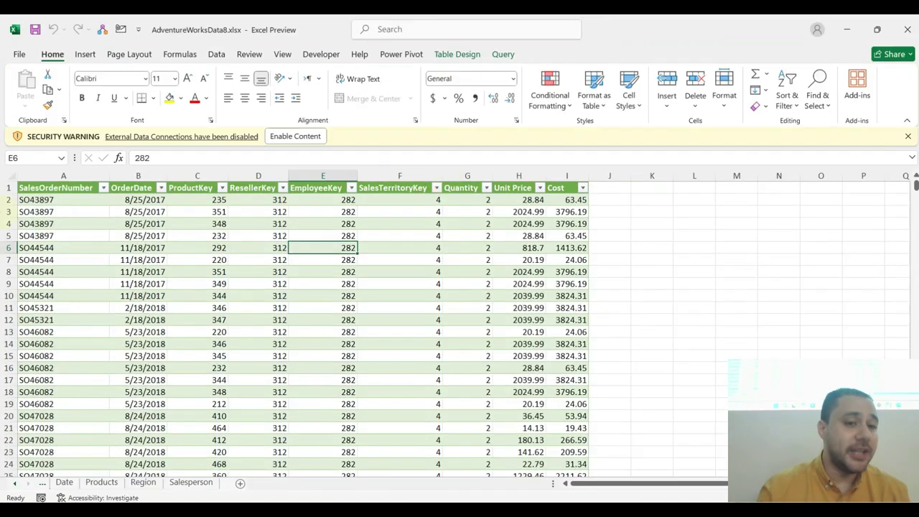
pyautogui.click(276, 235)
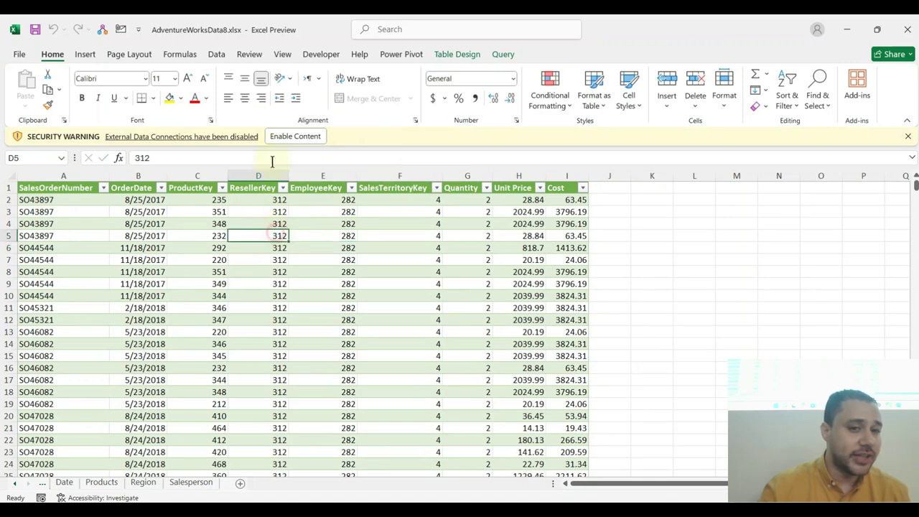
pyautogui.click(294, 136)
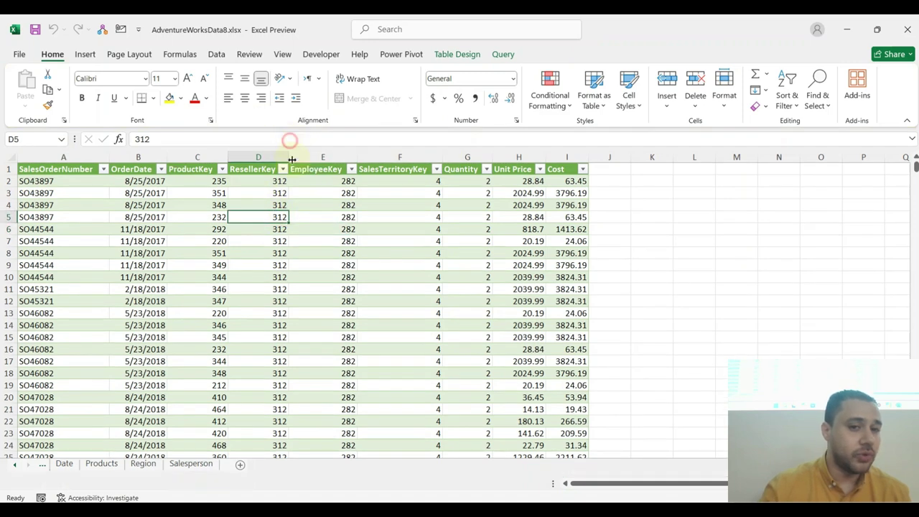
pyautogui.click(127, 217)
pyautogui.click(323, 241)
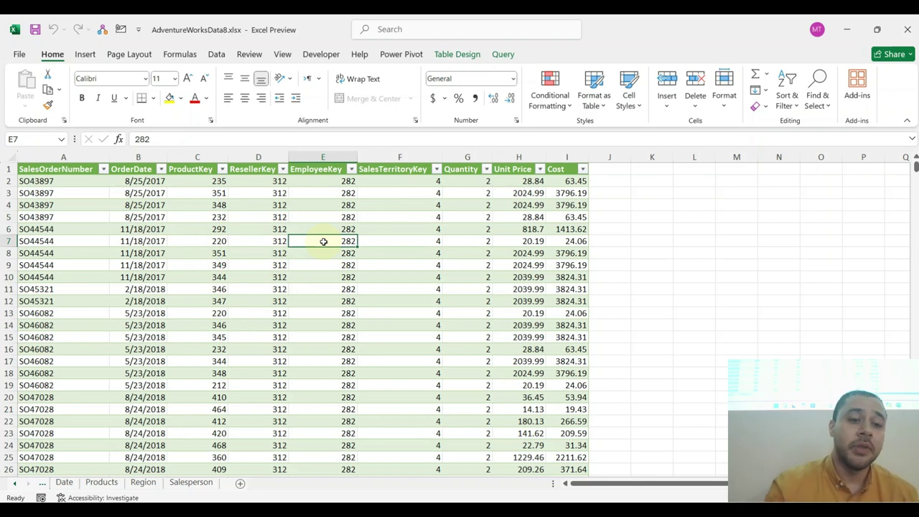
# Step: Check the table names and columns on the Sales and Date sheets
pyautogui.click(43, 482)
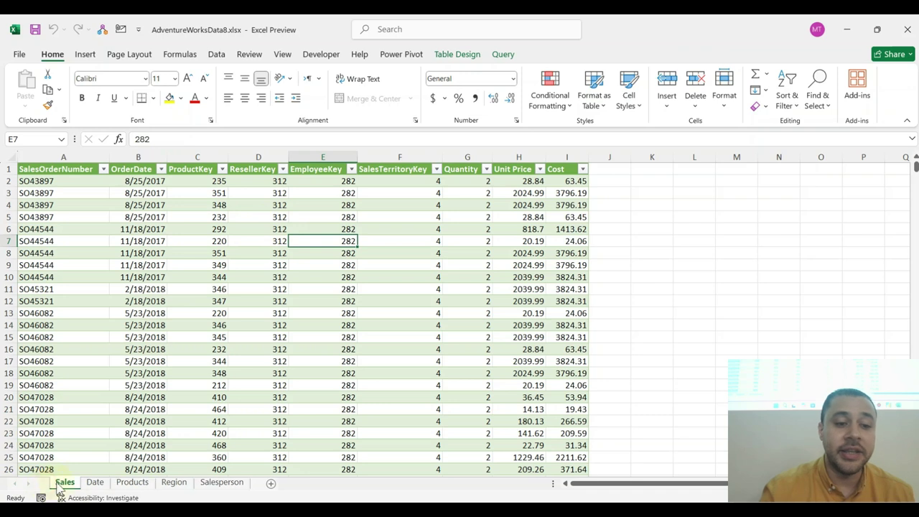
pyautogui.click(219, 276)
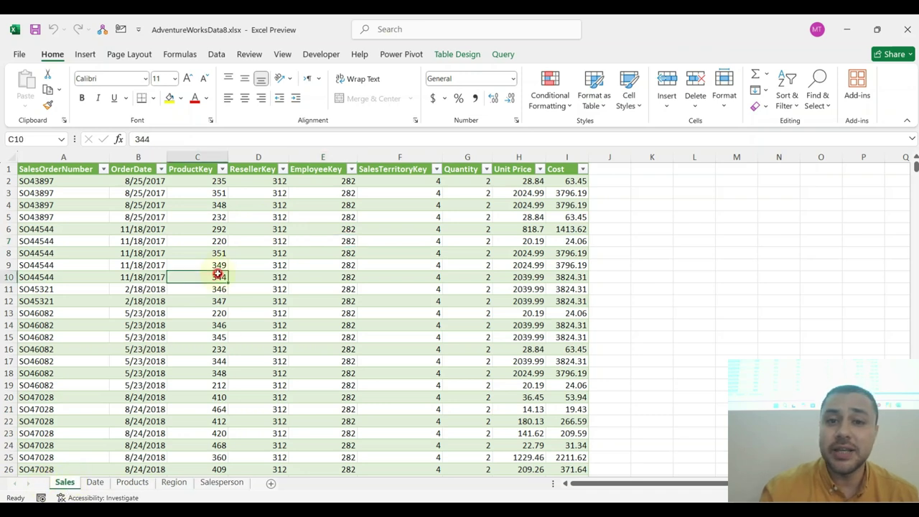
pyautogui.click(453, 56)
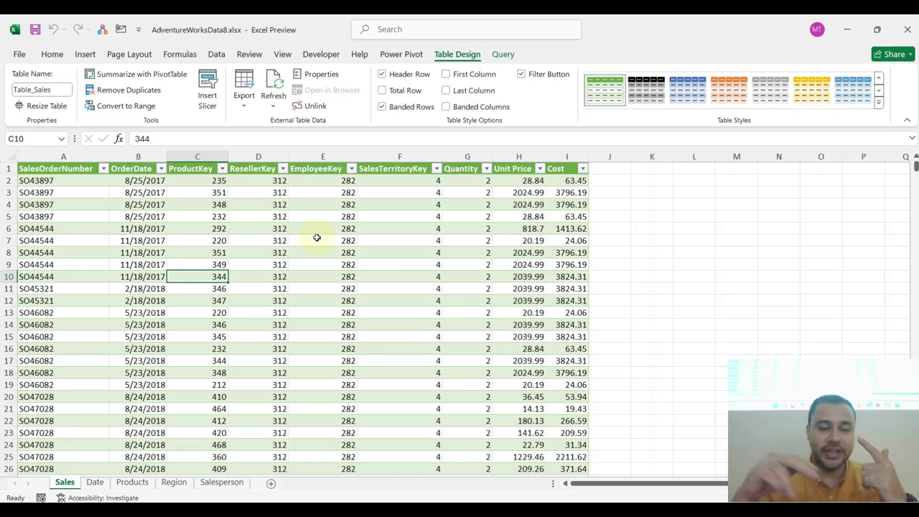
pyautogui.click(95, 482)
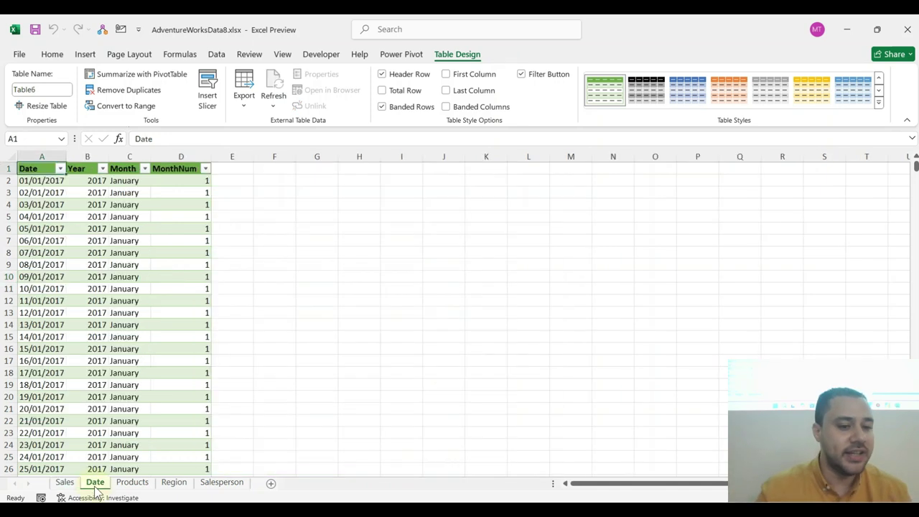
pyautogui.click(85, 241)
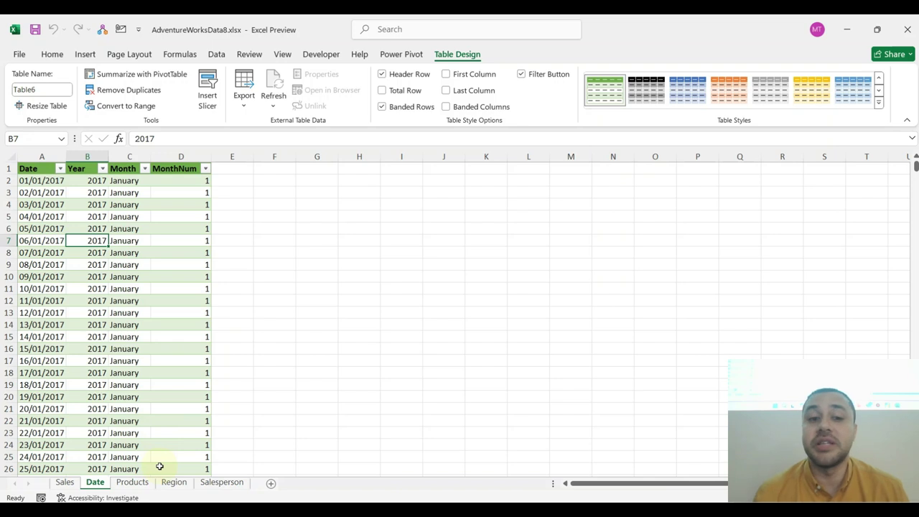
# Step: Review the tables on the Products, Region and Salesperson sheets, and return to the Sales sheet
pyautogui.click(133, 481)
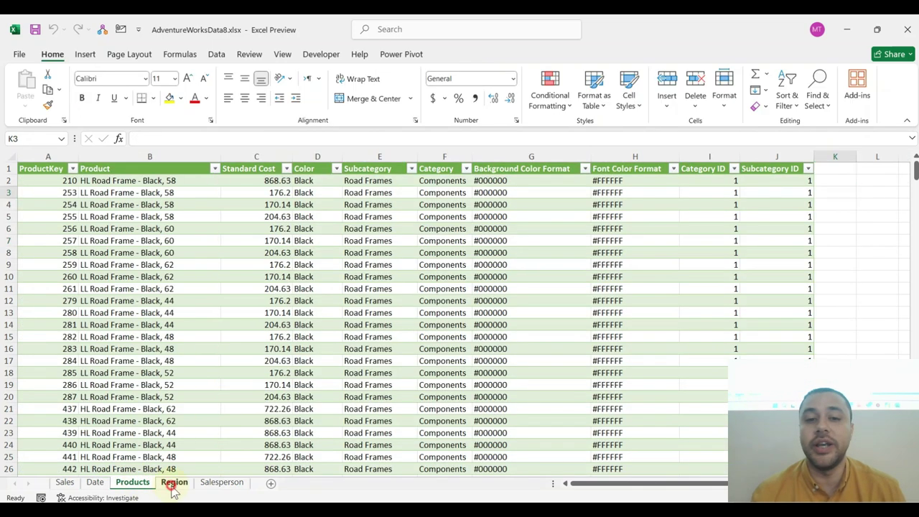
pyautogui.click(174, 481)
pyautogui.click(741, 216)
pyautogui.click(234, 190)
pyautogui.click(133, 216)
pyautogui.click(521, 223)
pyautogui.click(159, 217)
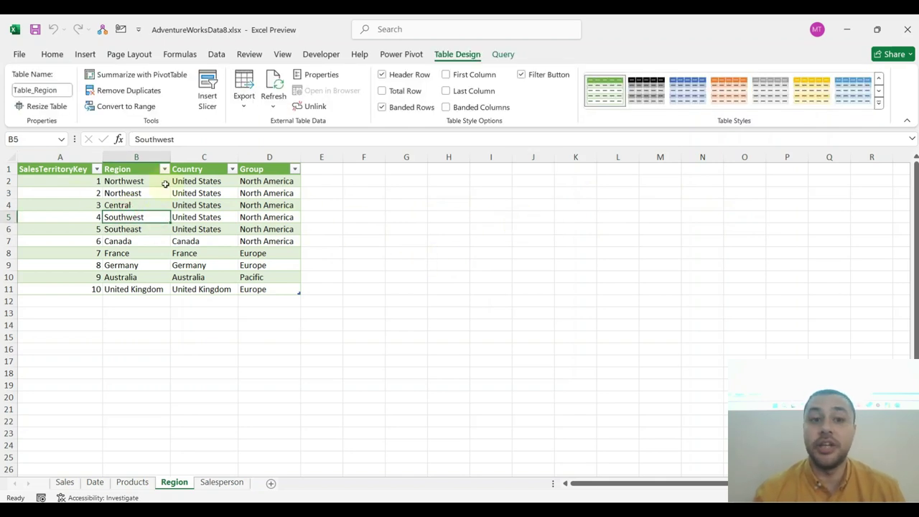
pyautogui.click(774, 206)
pyautogui.click(592, 203)
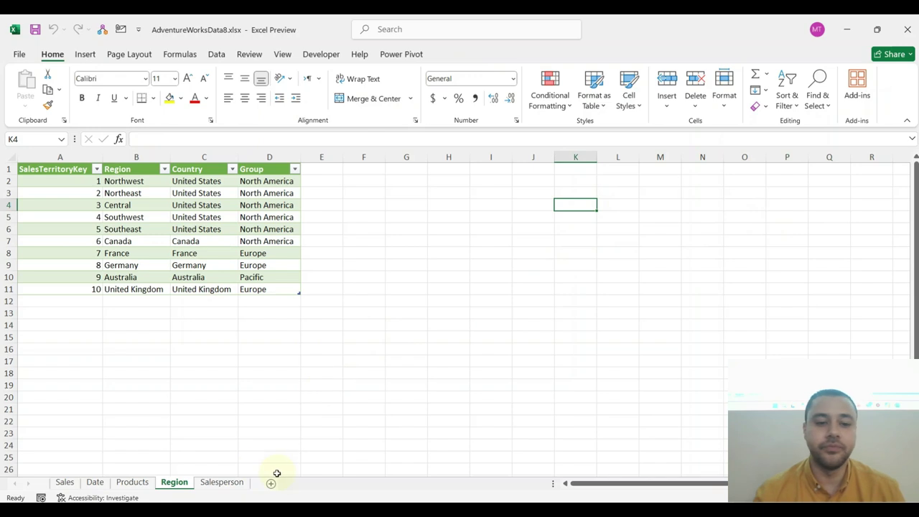
pyautogui.click(215, 483)
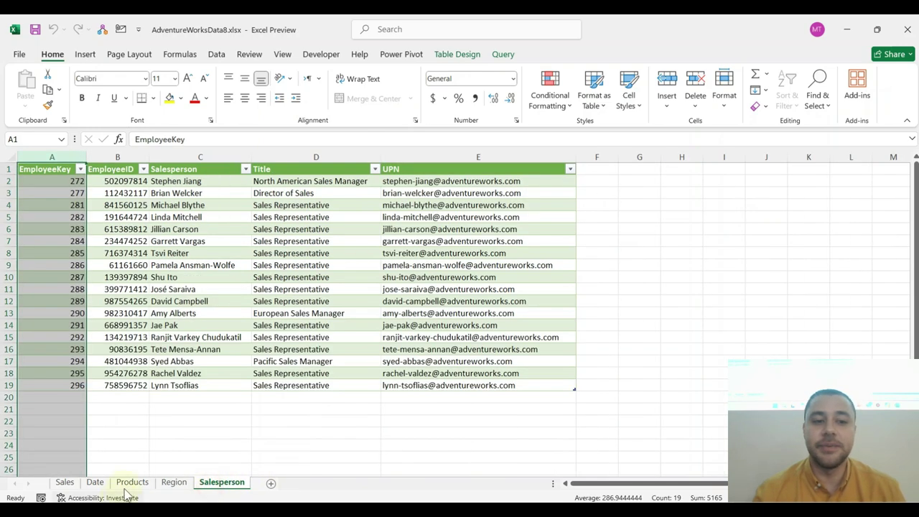
pyautogui.click(63, 483)
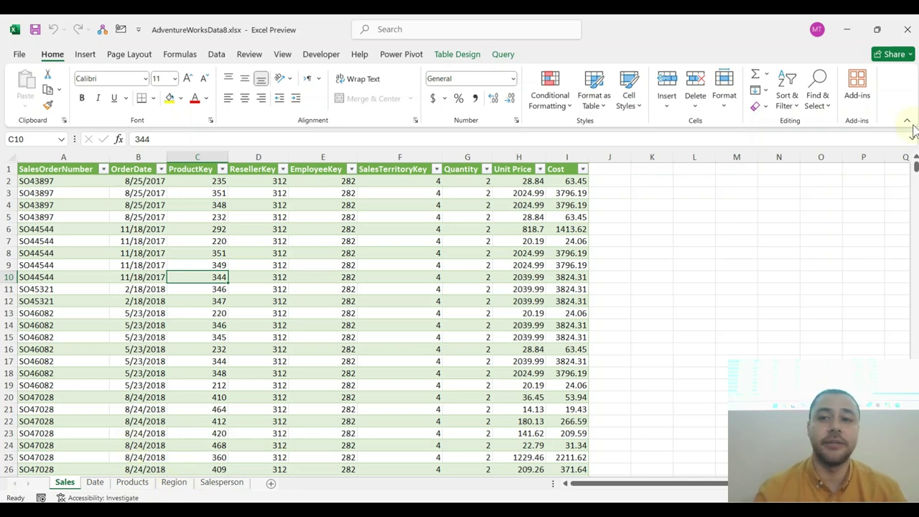
# Step: Close and reopen AdventureWorksData8.xlsx, look through its sheets once more, and close the workbook
pyautogui.click(907, 29)
pyautogui.click(272, 213)
pyautogui.doubleClick(201, 129)
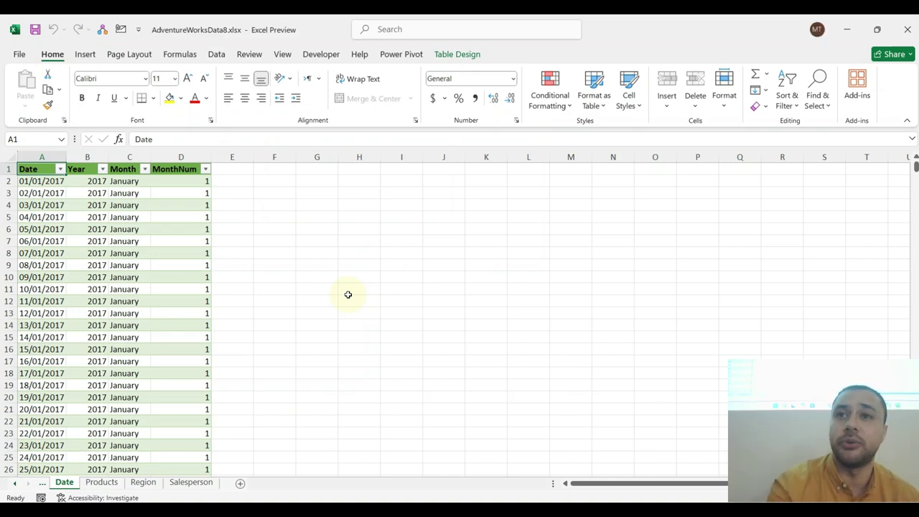
pyautogui.click(41, 485)
pyautogui.click(129, 483)
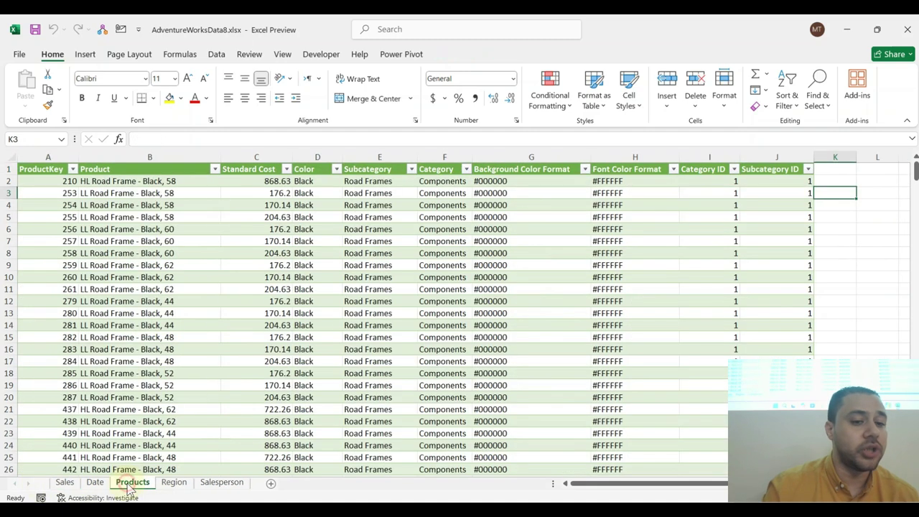
pyautogui.click(175, 484)
pyautogui.click(222, 482)
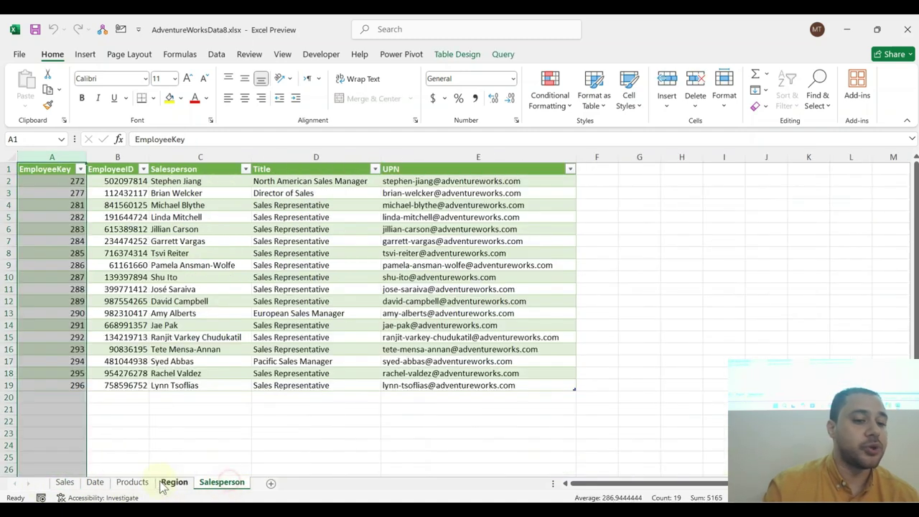
pyautogui.click(66, 482)
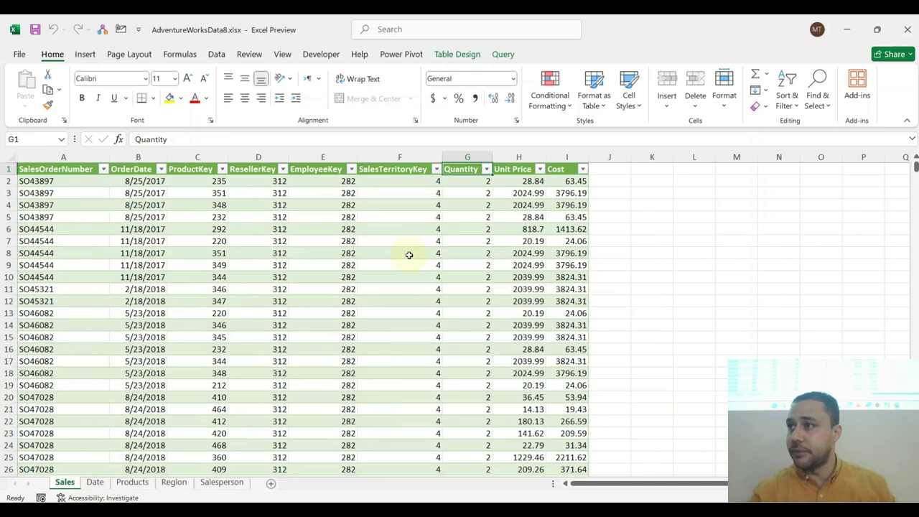
pyautogui.click(907, 29)
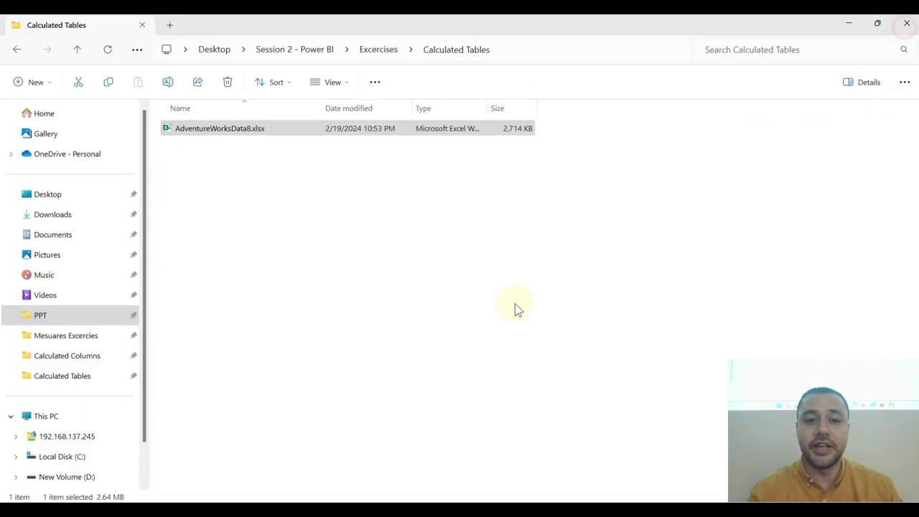
# Step: Switch to the blank Power BI report and open AdventureWorksData8.xlsx from the Calculated Tables folder as an Excel data source
pyautogui.click(413, 359)
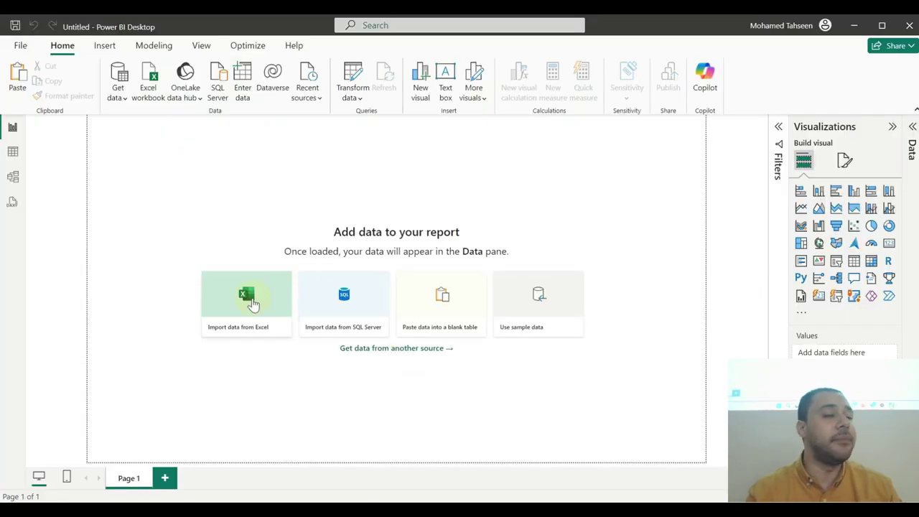
pyautogui.click(252, 304)
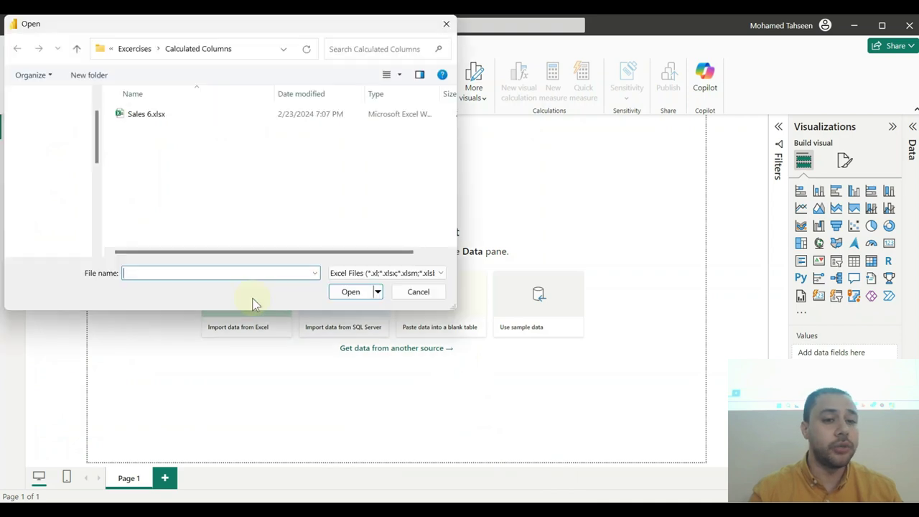
pyautogui.click(135, 48)
pyautogui.click(175, 115)
pyautogui.doubleClick(164, 135)
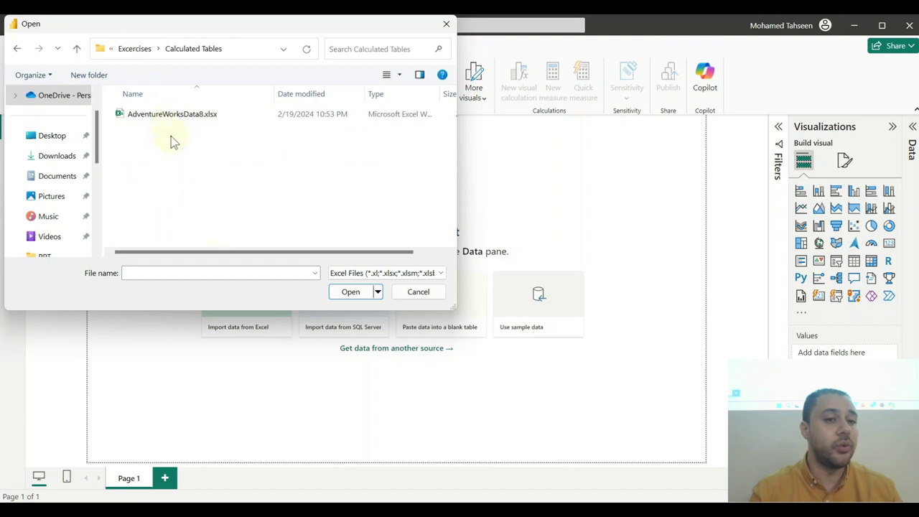
pyautogui.doubleClick(169, 116)
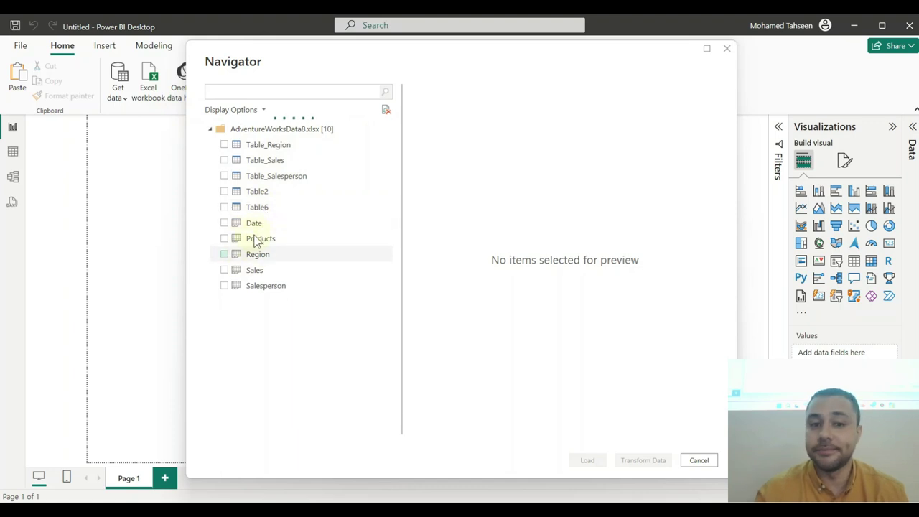
# Step: Load Table_Region, Table_Sales, Table_Salesperson, Table2 and Table6 from the workbook into the report
pyautogui.click(223, 144)
pyautogui.click(224, 160)
pyautogui.click(224, 176)
pyautogui.click(224, 191)
pyautogui.click(224, 207)
pyautogui.click(587, 461)
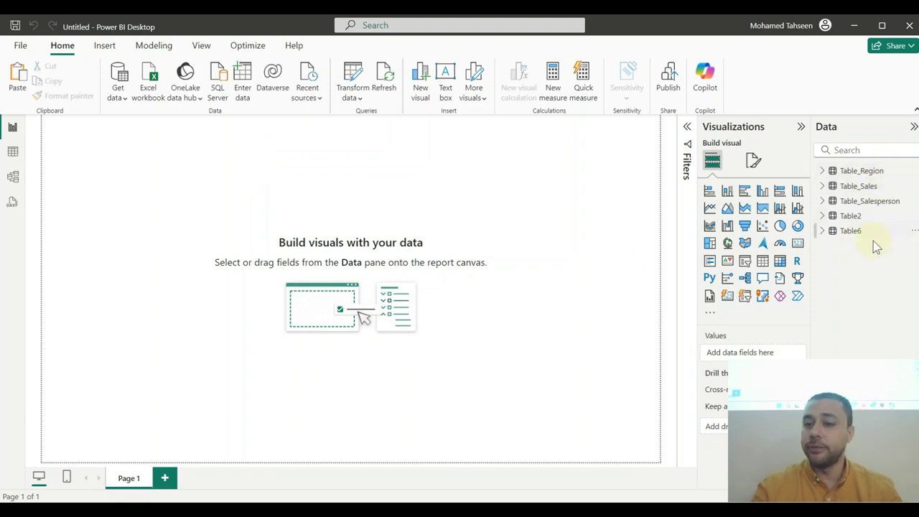
# Step: Arrange the Table_Region, Table2, Table_Salesperson and Table6 cards around Table_Sales in the model diagram
pyautogui.click(14, 178)
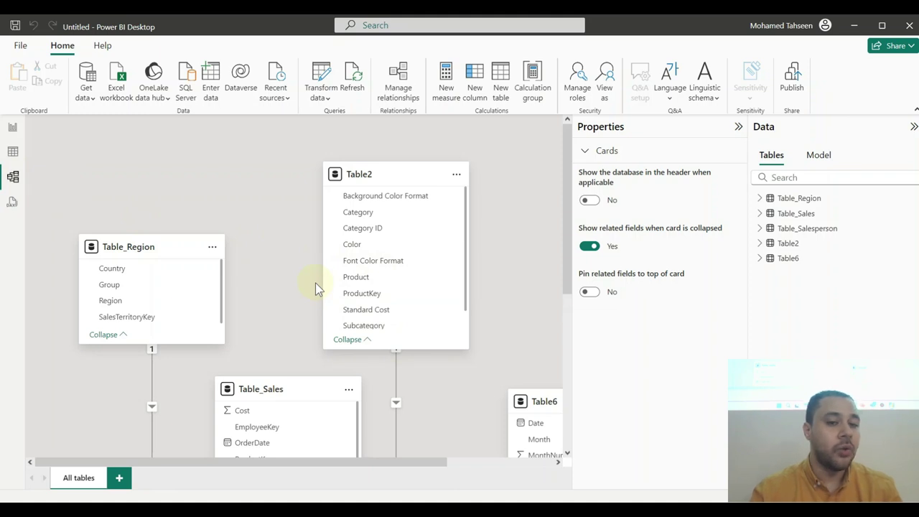
pyautogui.scroll(-3, 322, 282)
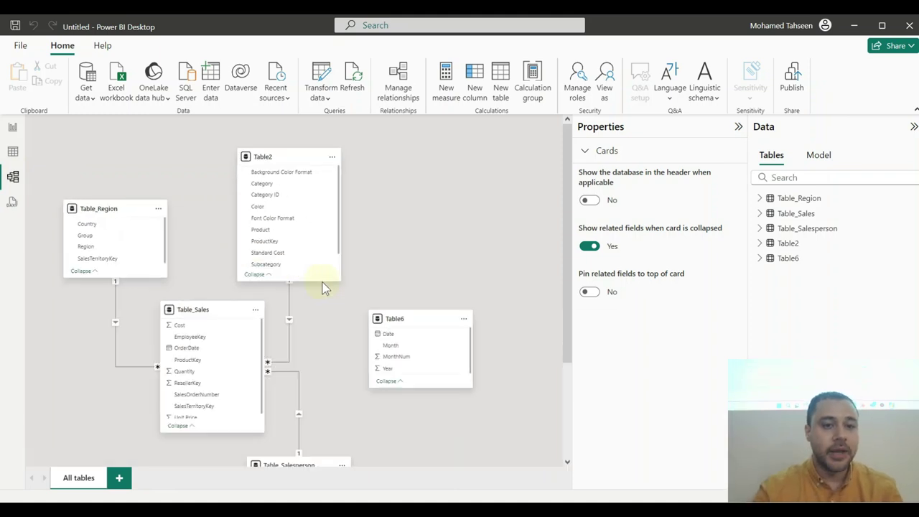
pyautogui.scroll(-2, 322, 282)
pyautogui.moveTo(159, 269); pyautogui.dragTo(264, 275)
pyautogui.moveTo(250, 150); pyautogui.dragTo(397, 151)
pyautogui.moveTo(246, 394); pyautogui.dragTo(95, 343)
pyautogui.click(95, 187)
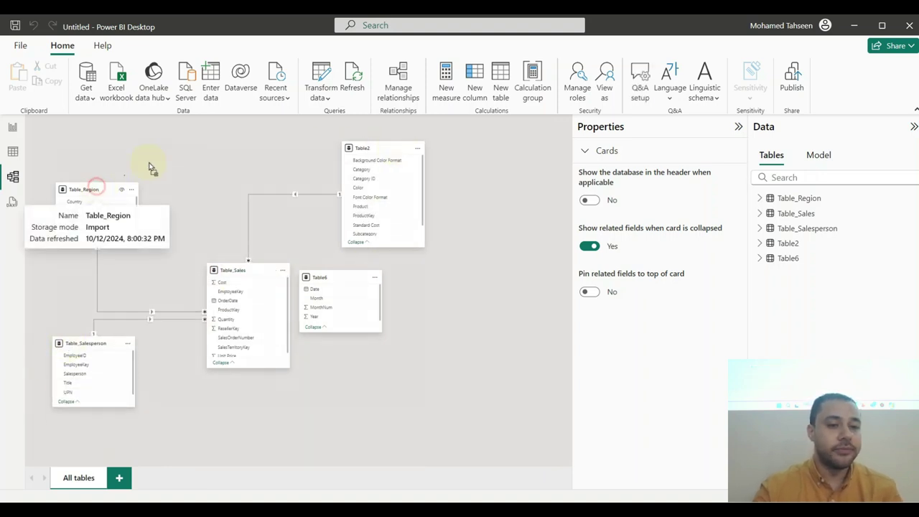
pyautogui.moveTo(150, 167); pyautogui.dragTo(155, 159)
pyautogui.moveTo(338, 289); pyautogui.dragTo(468, 349)
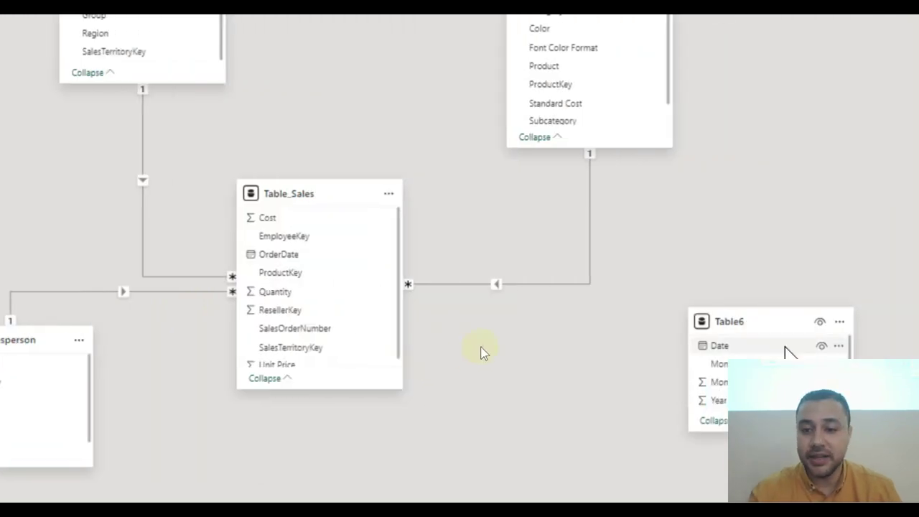
# Step: Create an active one-to-many, single-direction relationship from Table6 Date to Table_Sales OrderDate, and place Table6 below Table2
pyautogui.moveTo(896, 345); pyautogui.dragTo(765, 297)
pyautogui.moveTo(588, 297); pyautogui.dragTo(281, 261)
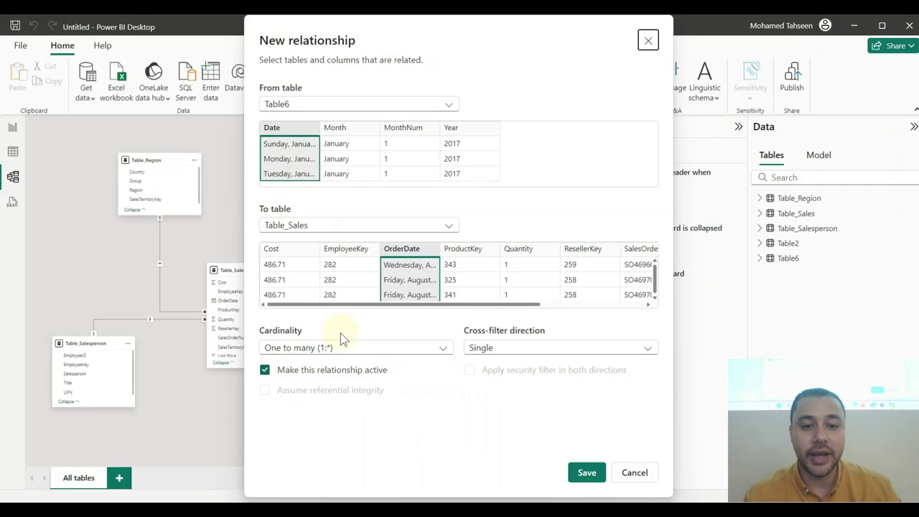
pyautogui.click(588, 475)
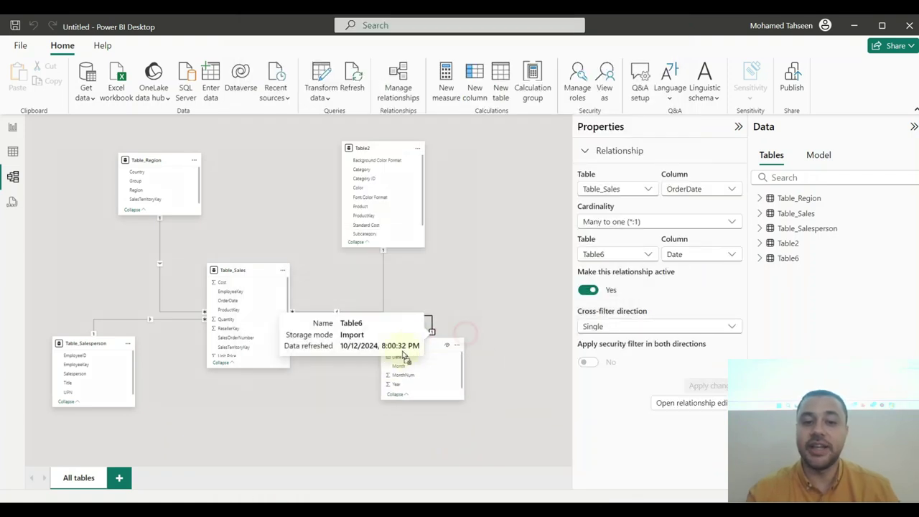
pyautogui.moveTo(466, 338); pyautogui.dragTo(401, 381)
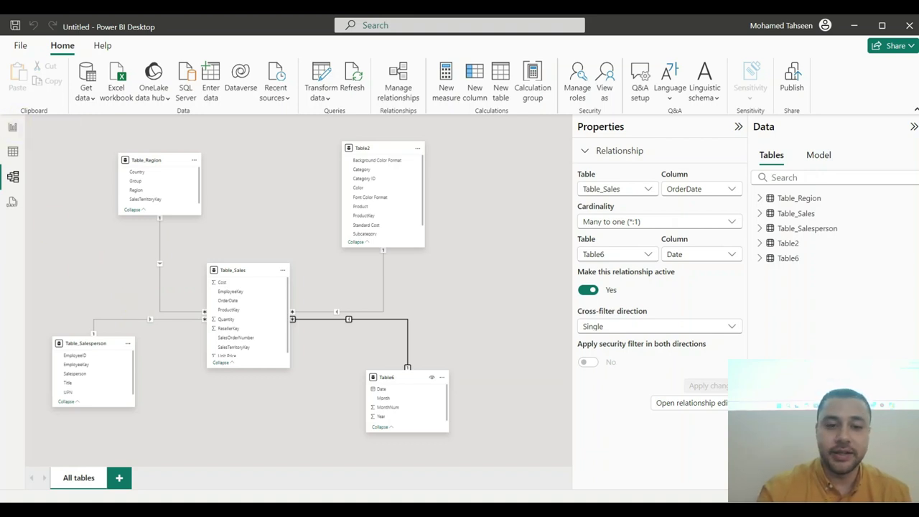
# Step: Check the exercise steps slide, remove duplicates on SalesOrderNumber in the Table_Sales query in Power Query, and apply the change
pyautogui.hotkey('alt', 'Tab')
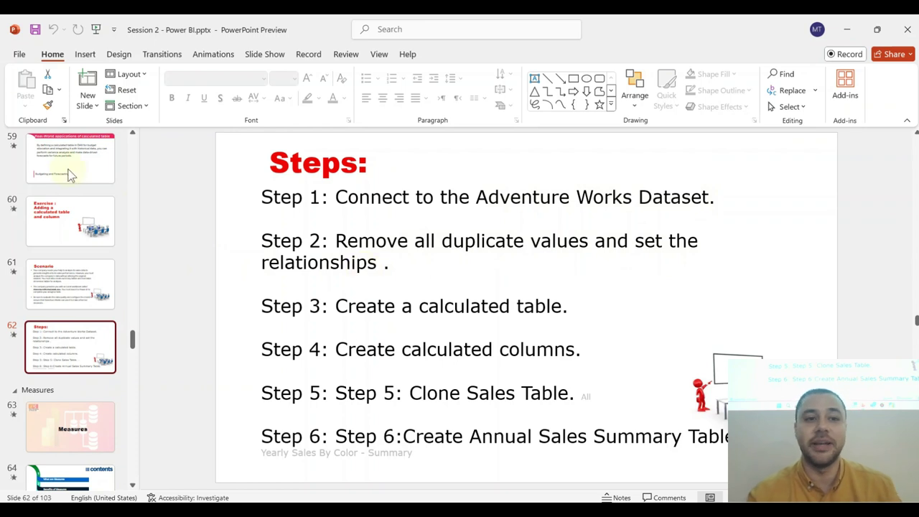
pyautogui.click(847, 32)
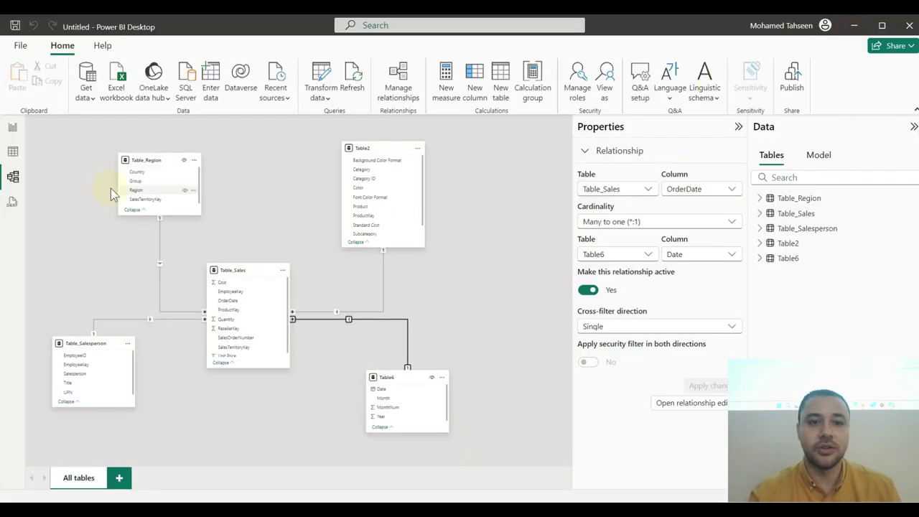
pyautogui.click(322, 71)
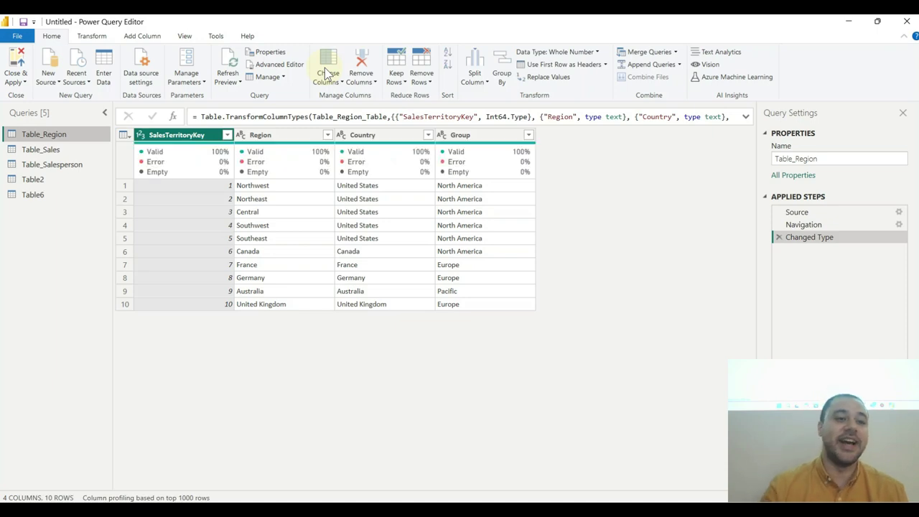
pyautogui.click(58, 149)
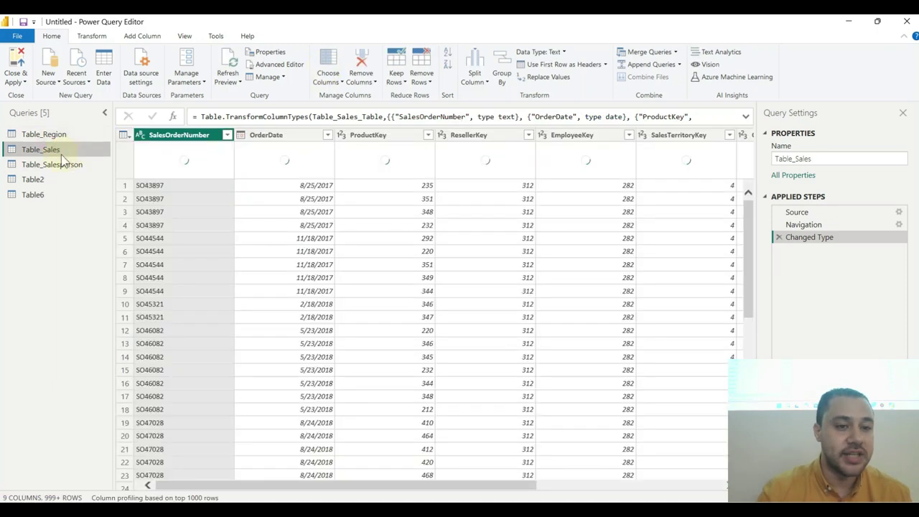
pyautogui.rightClick(188, 138)
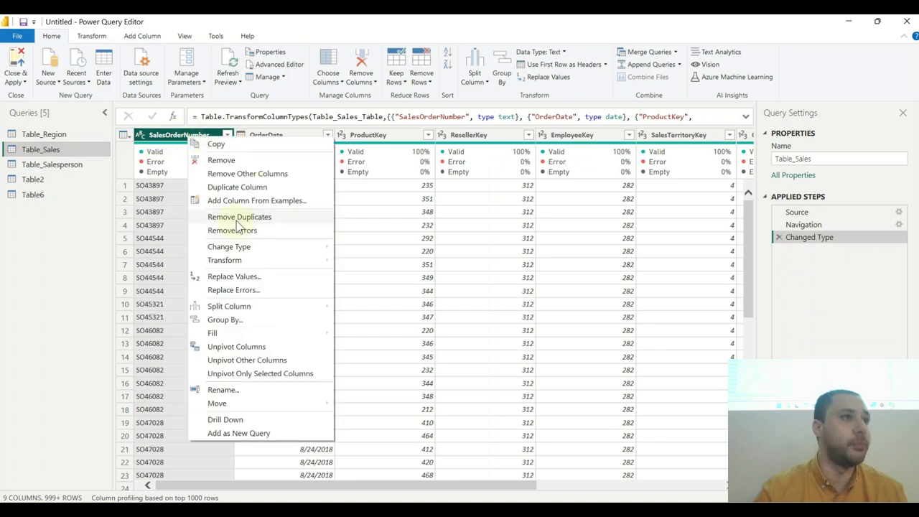
pyautogui.click(238, 219)
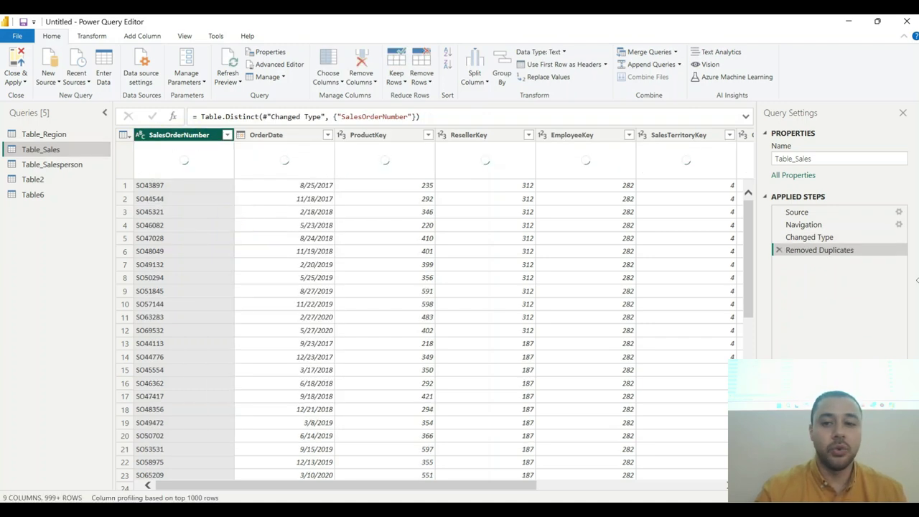
pyautogui.click(17, 65)
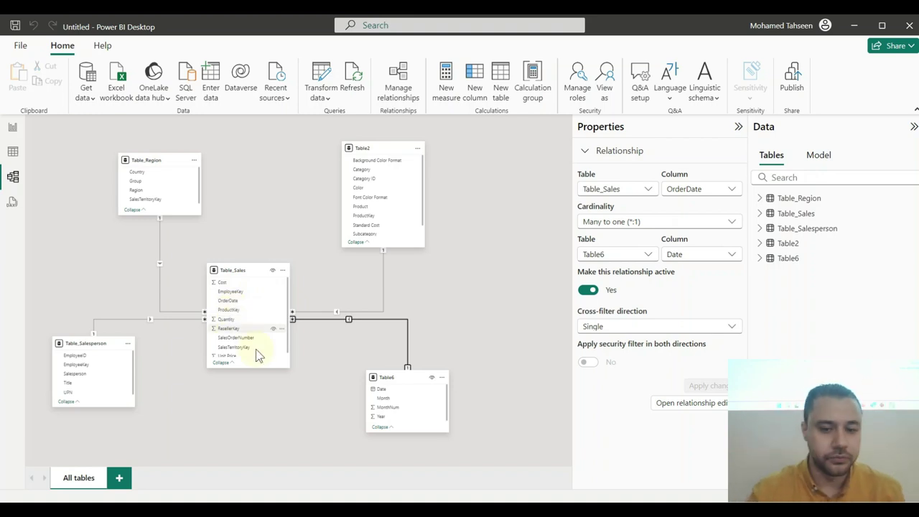
# Step: Review the remaining exercise steps on the PowerPoint slide and return to the Power BI model
pyautogui.moveTo(625, 511)
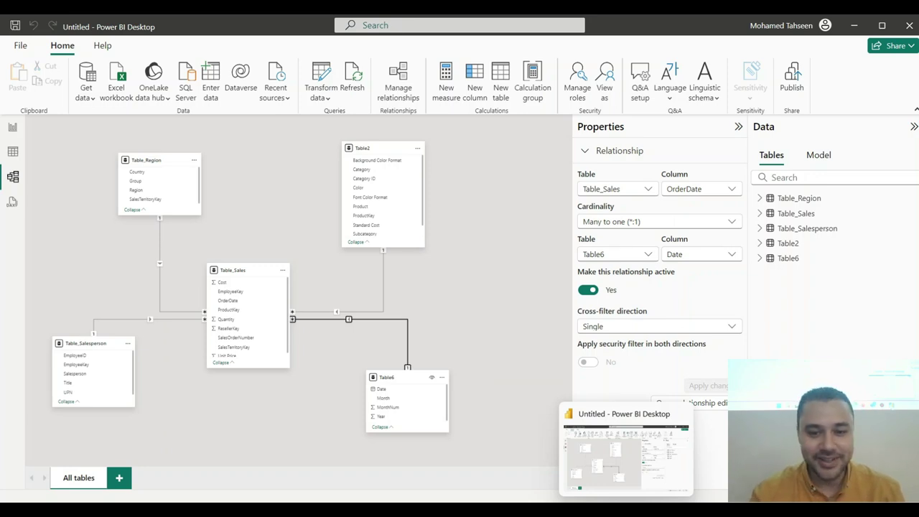
pyautogui.click(543, 511)
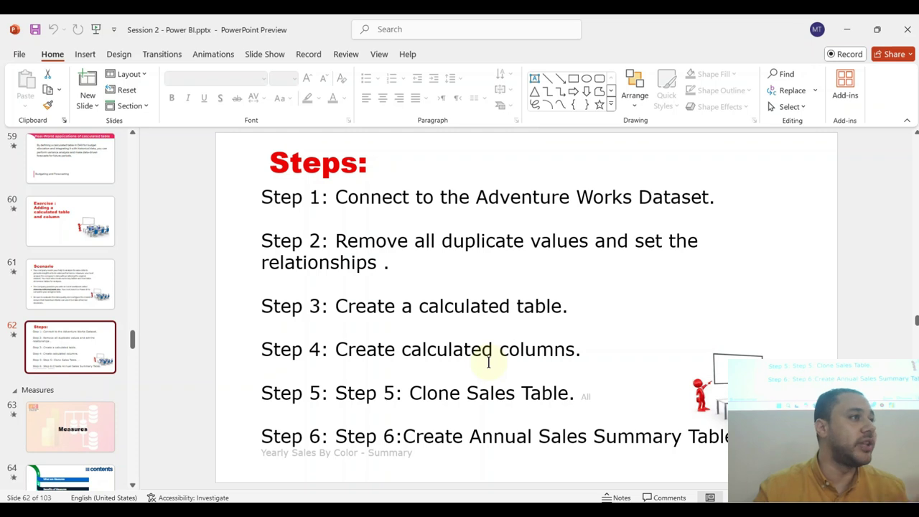
pyautogui.click(846, 30)
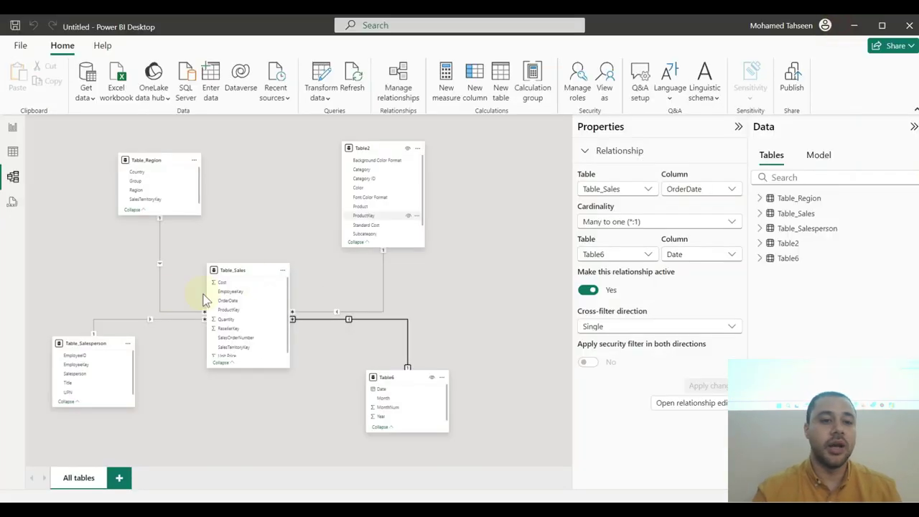
# Step: Select the Table_Sales card, and collapse the Properties and Data panes to free up the model diagram
pyautogui.click(239, 268)
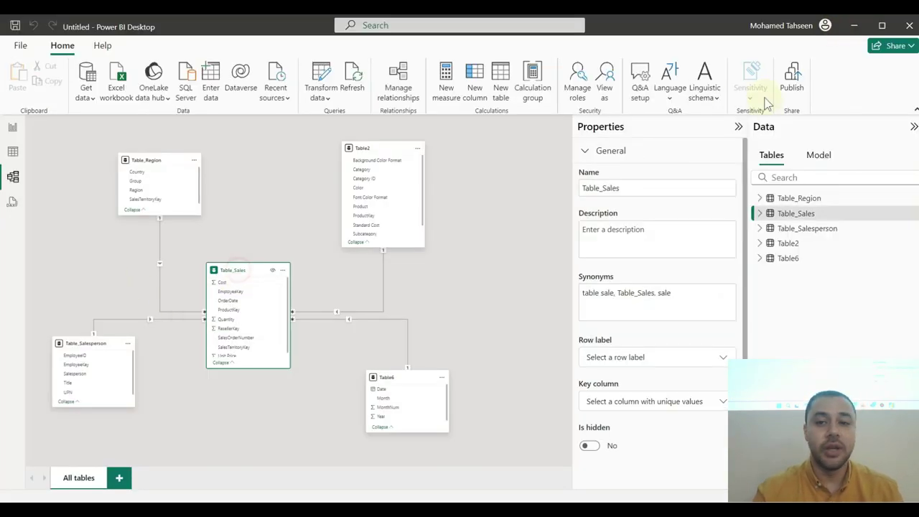
pyautogui.click(738, 126)
pyautogui.click(914, 126)
pyautogui.click(501, 323)
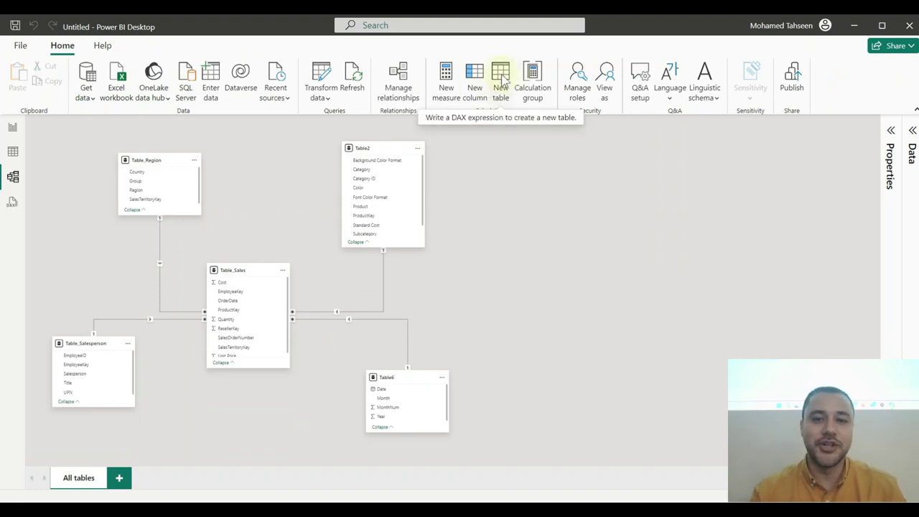
# Step: Create a calculated table with the DAX formula Sales Cloned = ALL(Table_Sales)
pyautogui.click(502, 77)
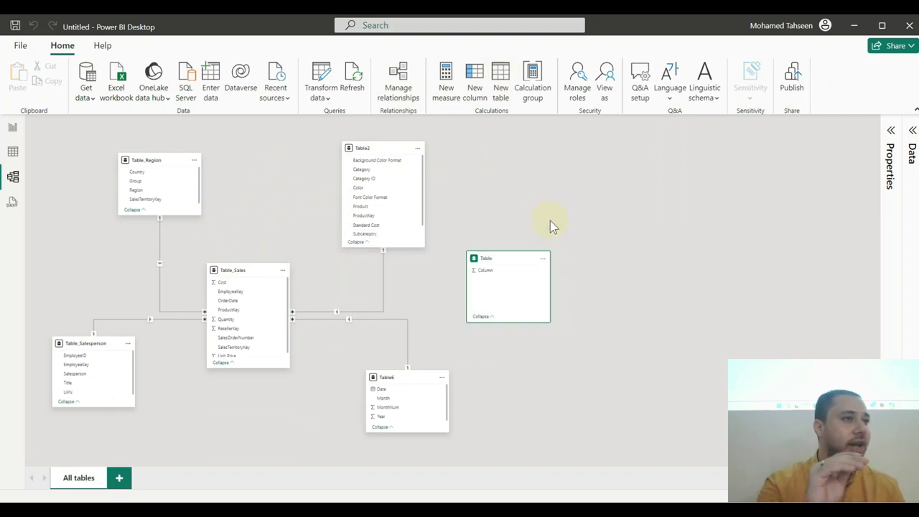
pyautogui.write('S')
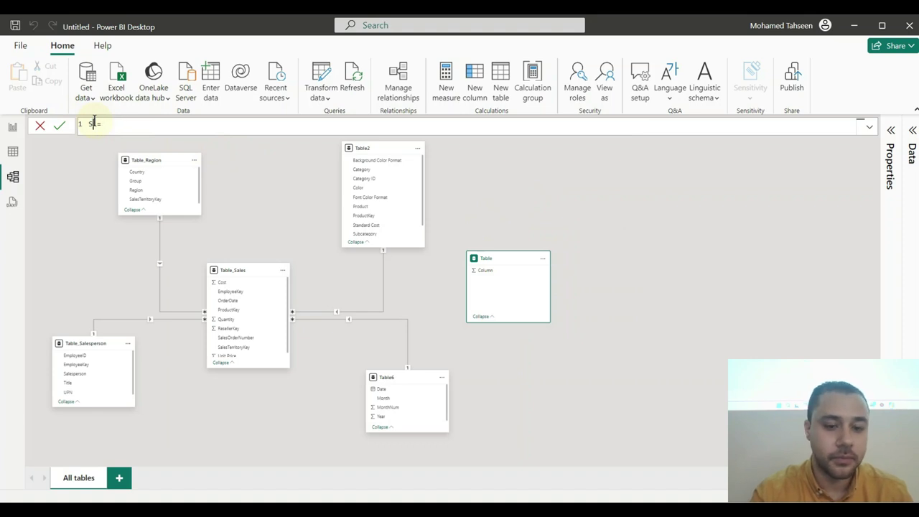
pyautogui.write('ales Cloned = ')
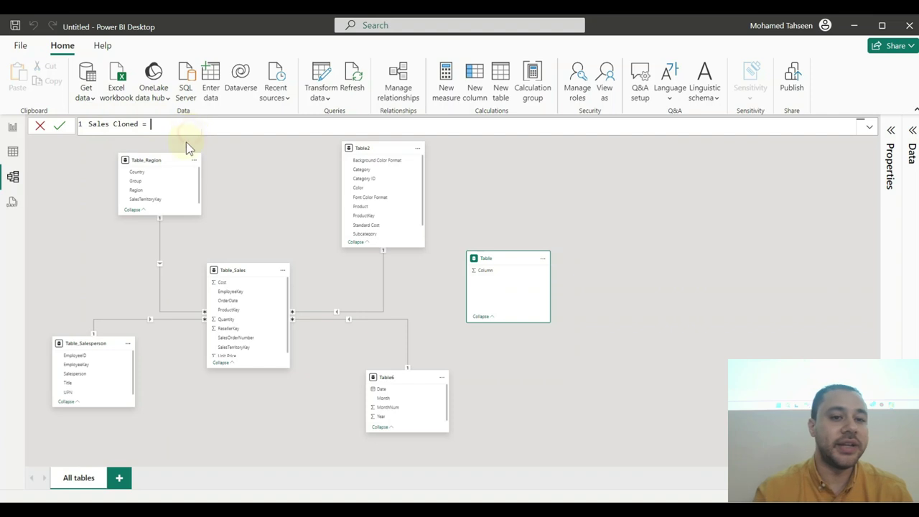
pyautogui.write('all')
pyautogui.press('Tab')
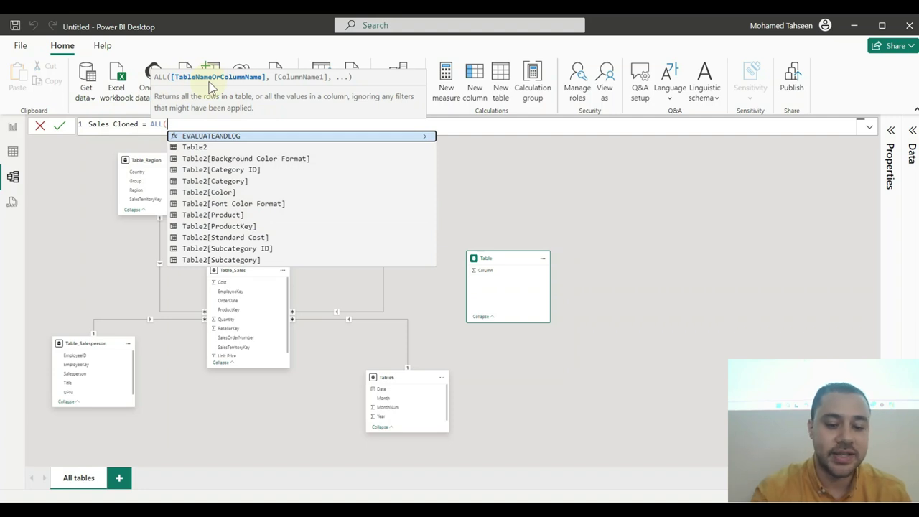
pyautogui.write('sal')
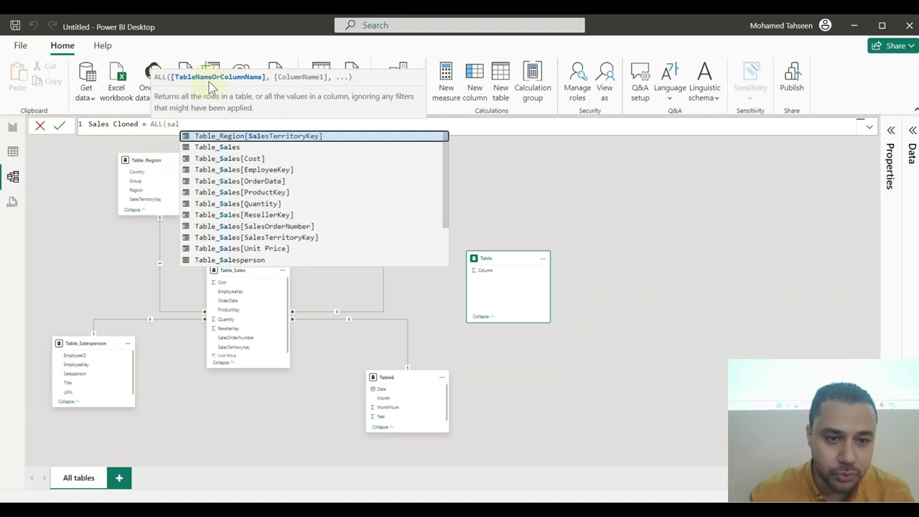
pyautogui.press('BackSpace')
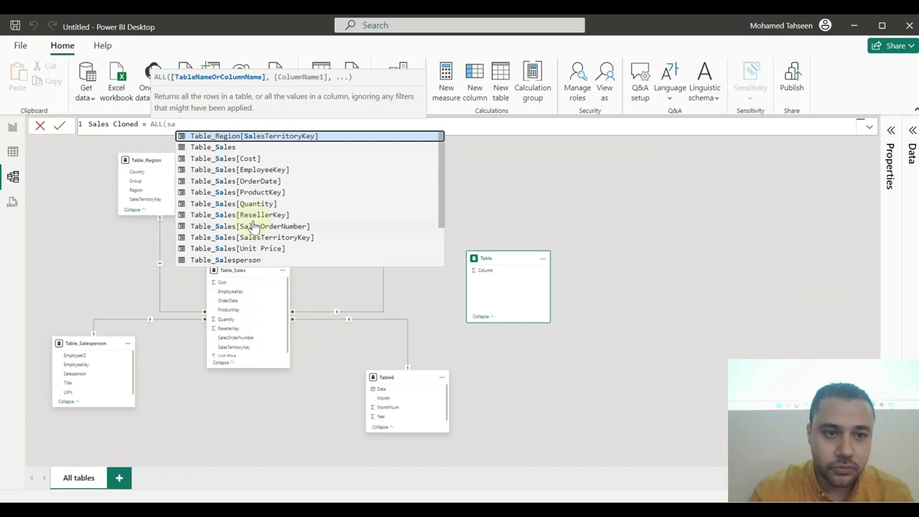
pyautogui.write('les')
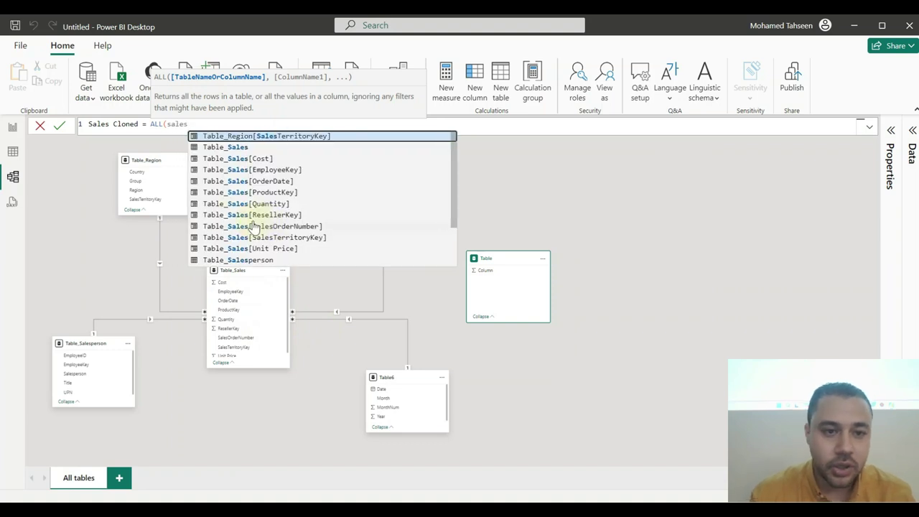
pyautogui.click(215, 147)
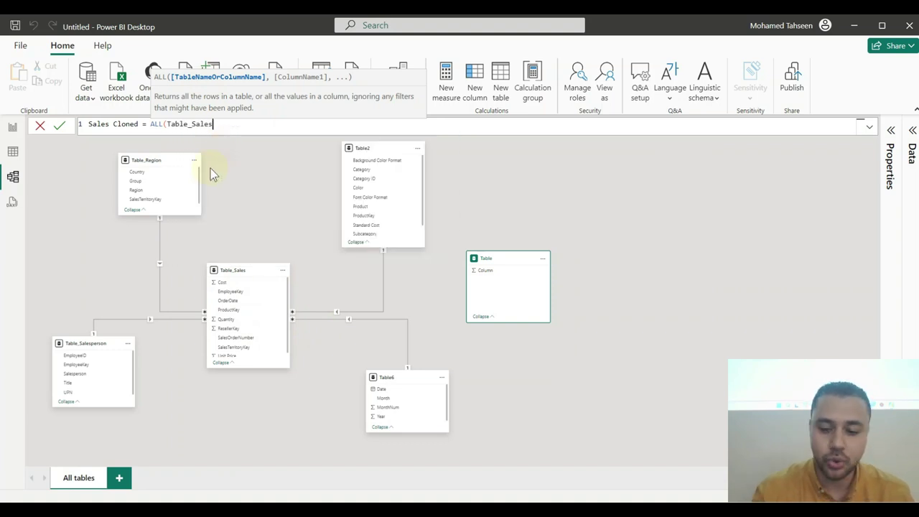
pyautogui.write(')')
pyautogui.press('Return')
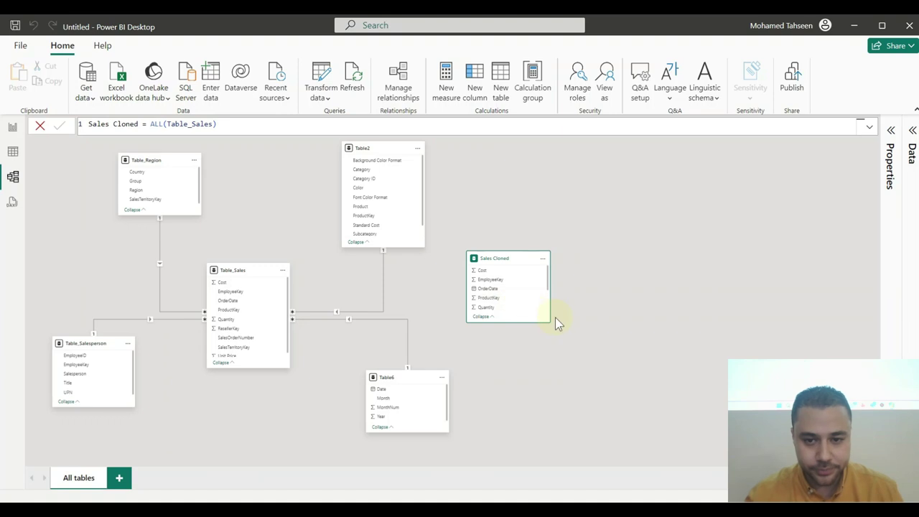
# Step: Enlarge the Sales Cloned card to fit all its fields, and switch to the report view
pyautogui.moveTo(546, 322); pyautogui.dragTo(552, 419)
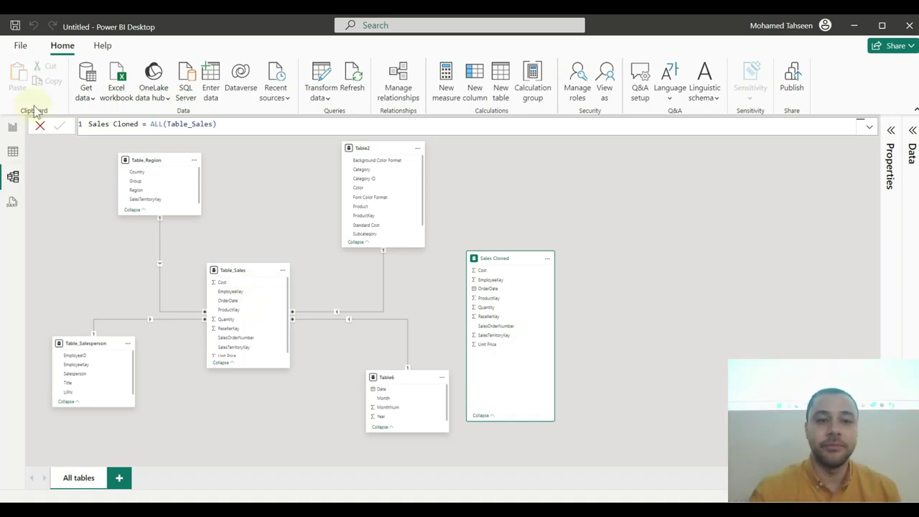
pyautogui.click(11, 128)
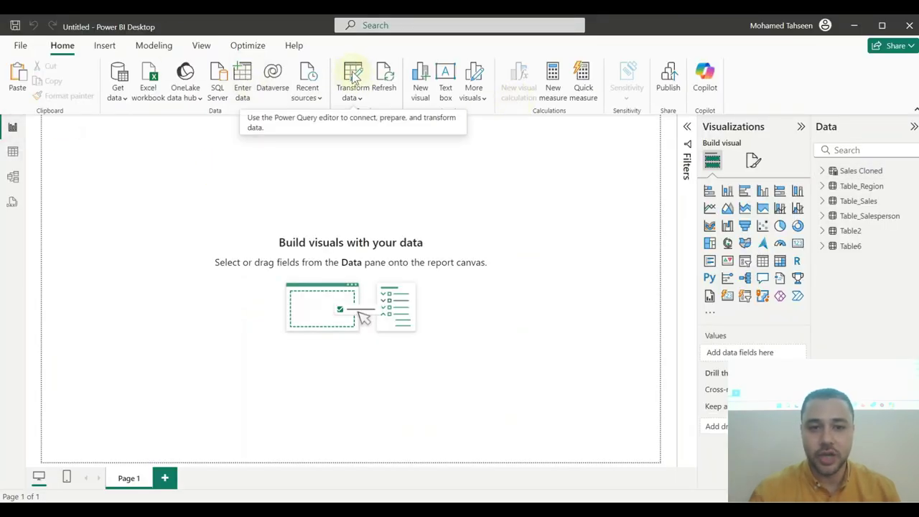
# Step: Examine the Table_Sales query and the Remove Duplicates option for SalesOrderNumber in the Power Query Editor, and return to the report view
pyautogui.click(352, 72)
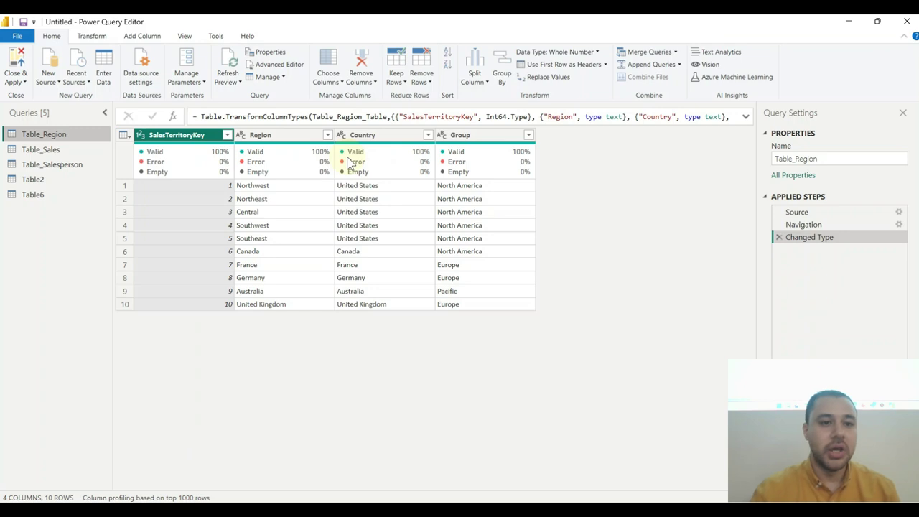
pyautogui.click(57, 149)
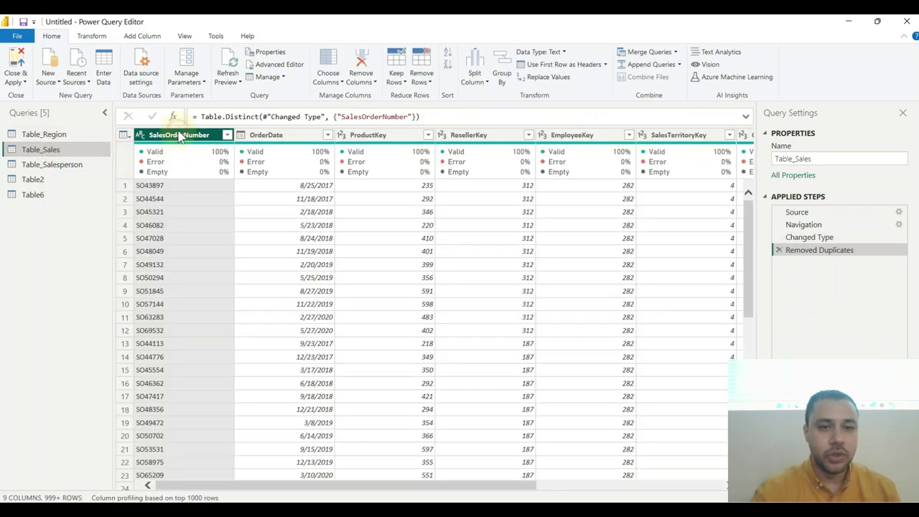
pyautogui.rightClick(182, 139)
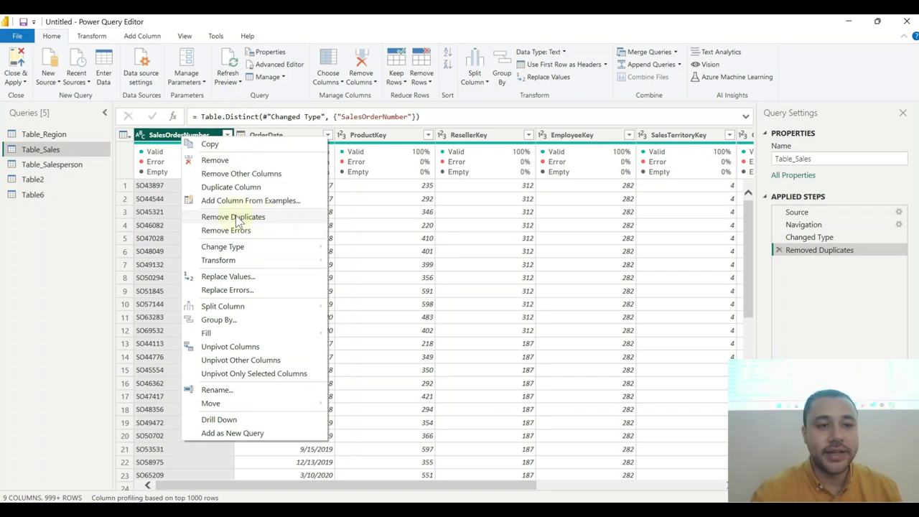
pyautogui.click(18, 58)
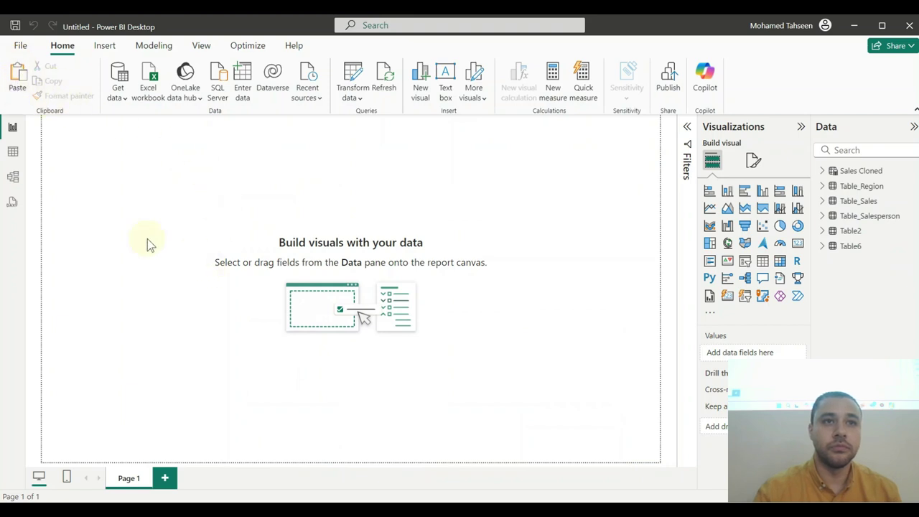
# Step: From the model view, review the SalesOrderNumber column options of Table_Sales again in the Power Query Editor, and close it with changes applied
pyautogui.click(12, 176)
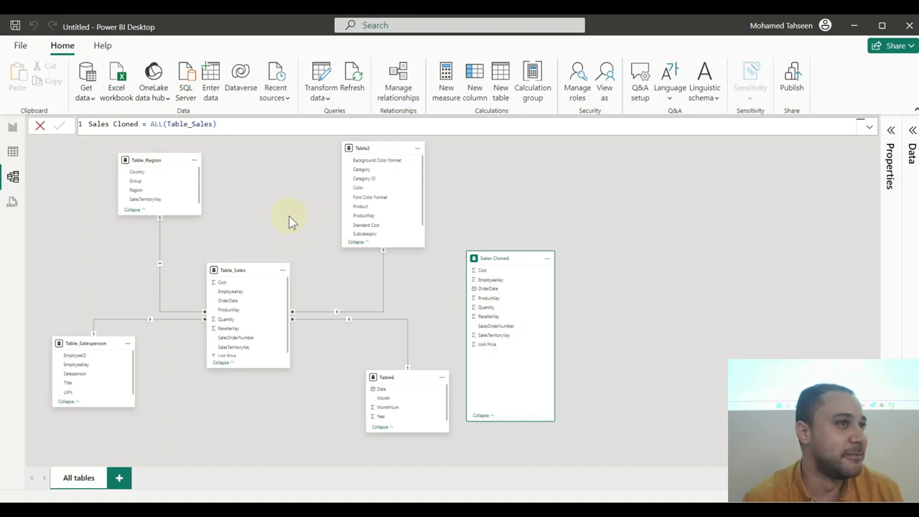
pyautogui.click(323, 76)
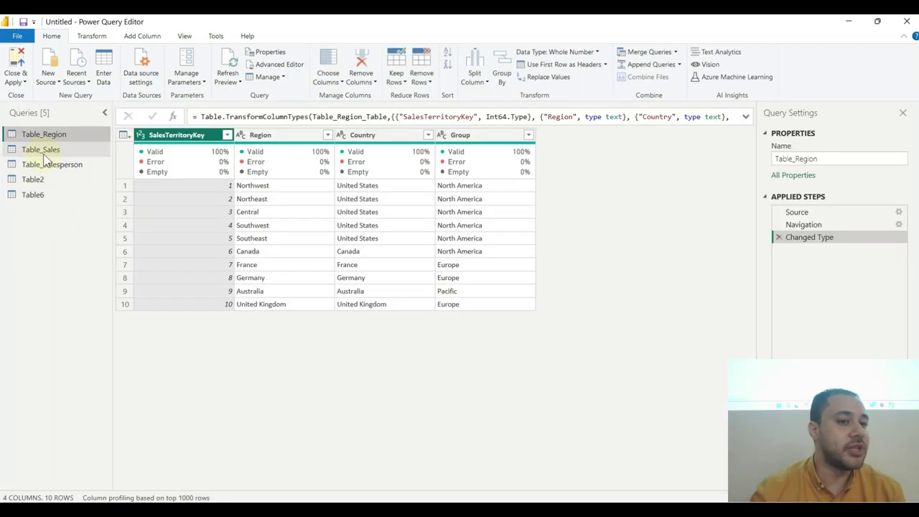
pyautogui.click(43, 154)
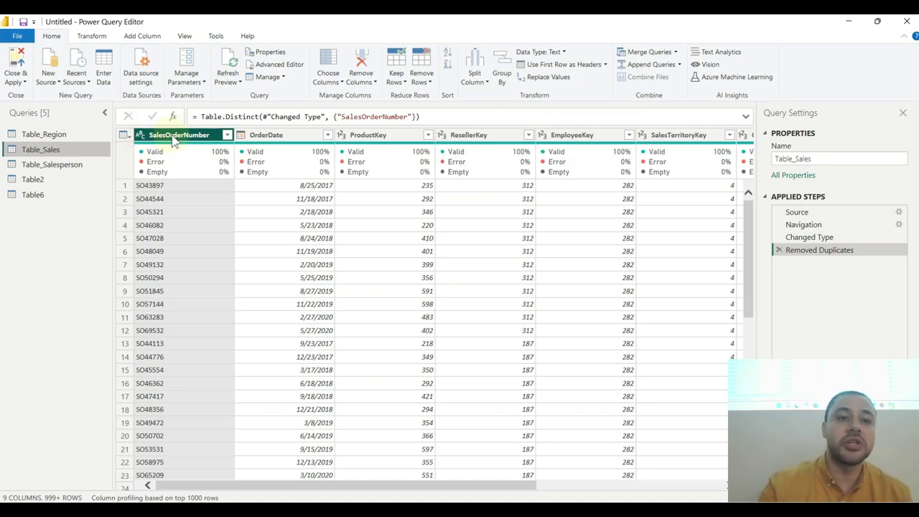
pyautogui.rightClick(173, 138)
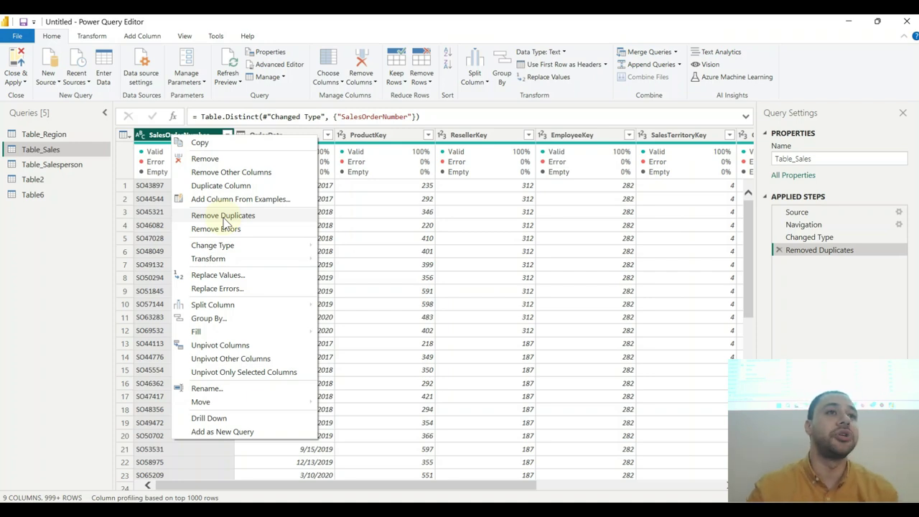
pyautogui.click(18, 61)
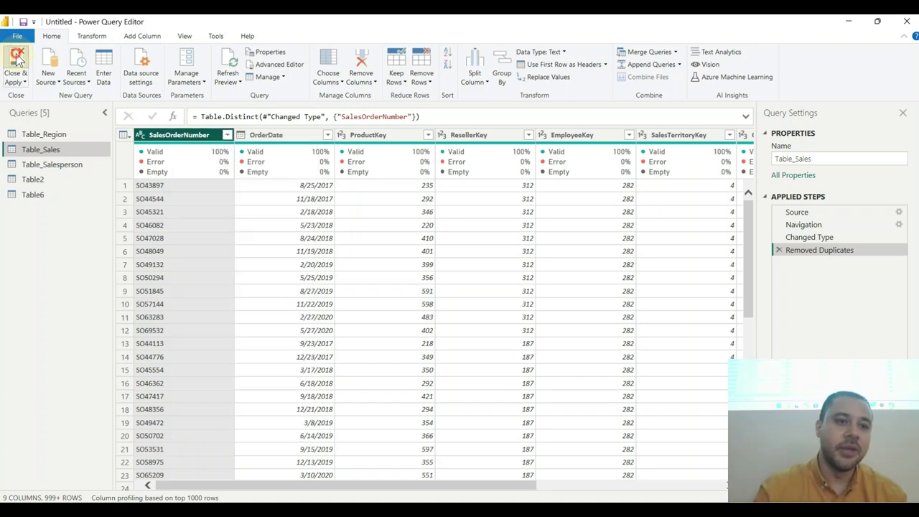
pyautogui.click(18, 61)
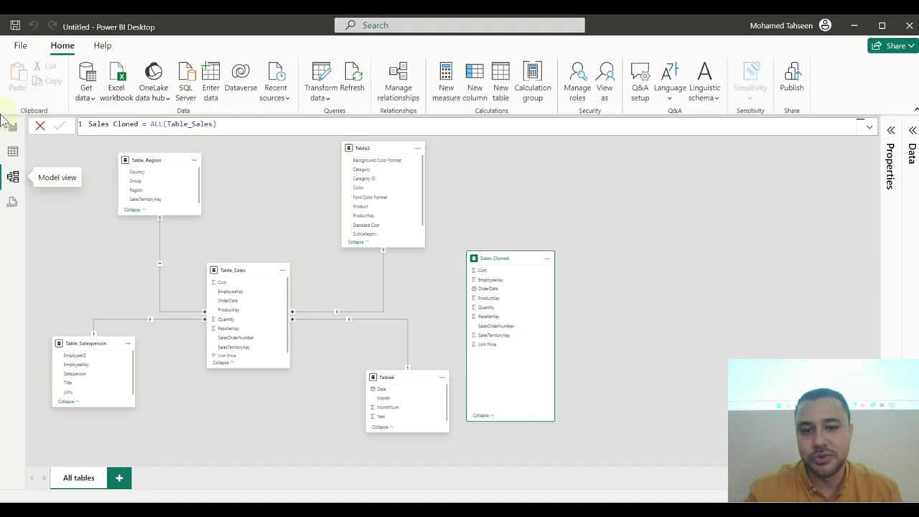
# Step: Move the Sales Cloned card higher and create another calculated table with the DAX formula Sales Cloned 2 = ALL(Table_Sales)
pyautogui.moveTo(490, 260); pyautogui.dragTo(516, 174)
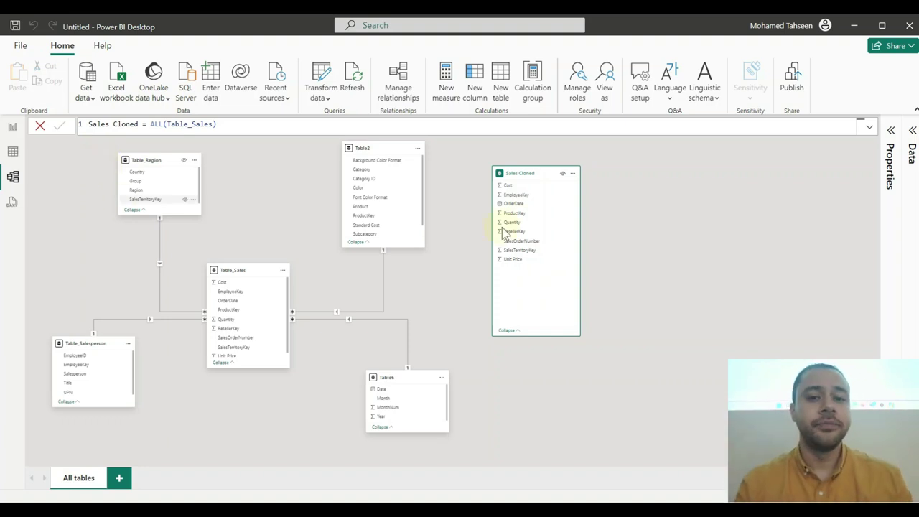
pyautogui.click(439, 264)
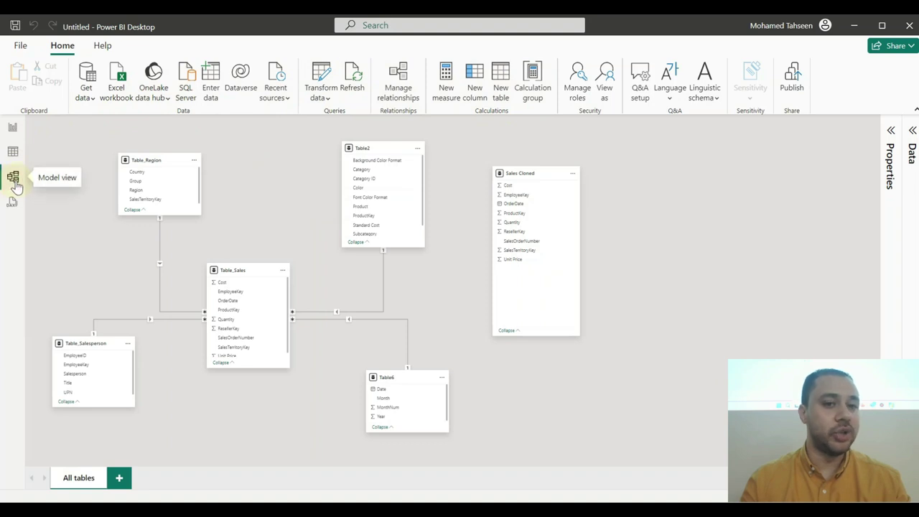
pyautogui.click(505, 89)
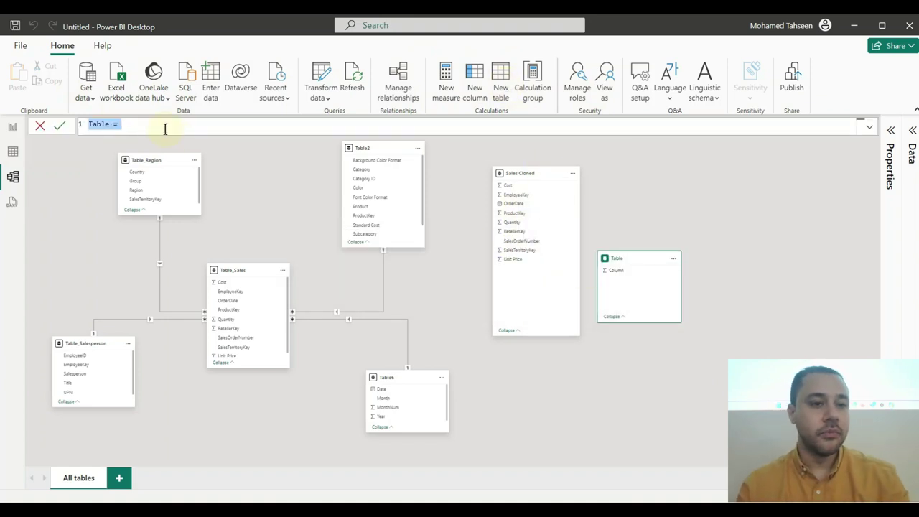
pyautogui.doubleClick(99, 124)
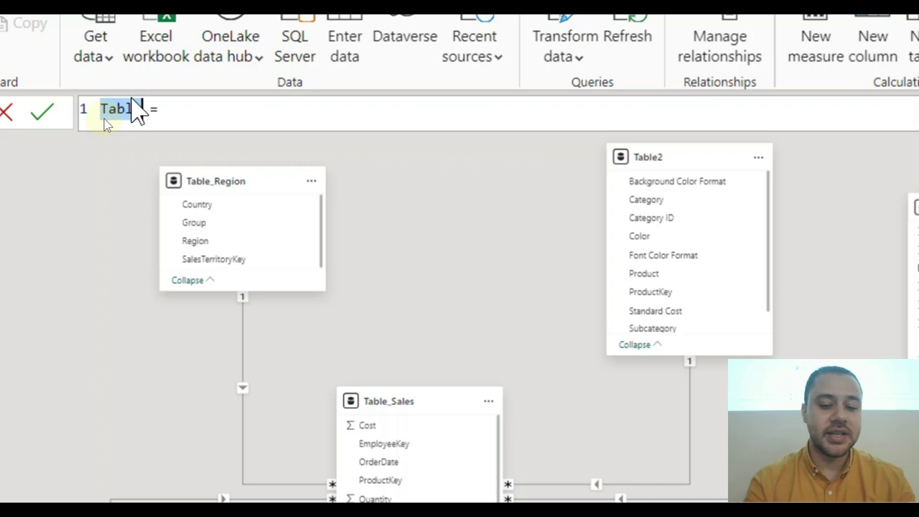
pyautogui.write('Sales Cloned 2')
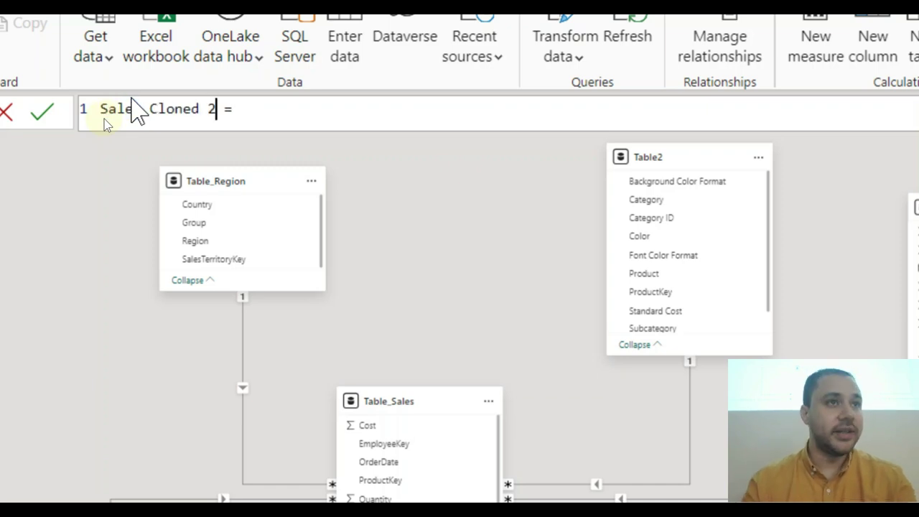
pyautogui.click(301, 106)
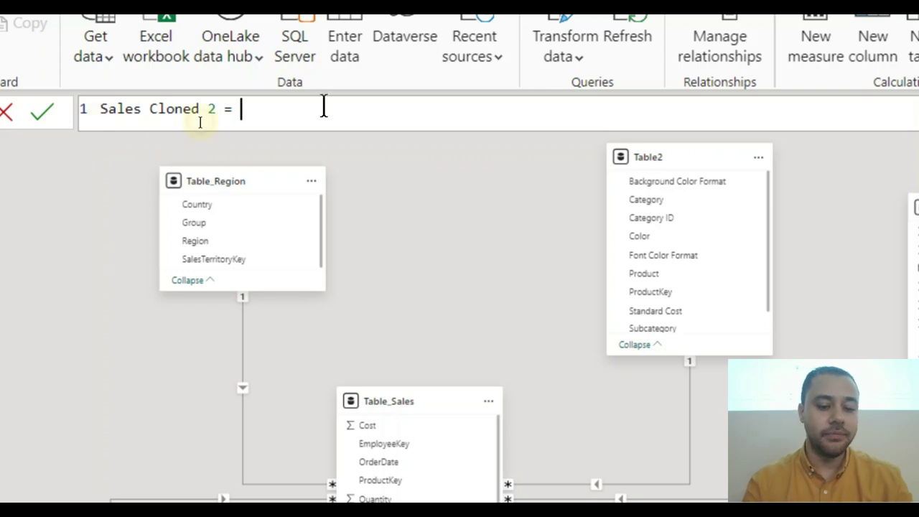
pyautogui.write('all(')
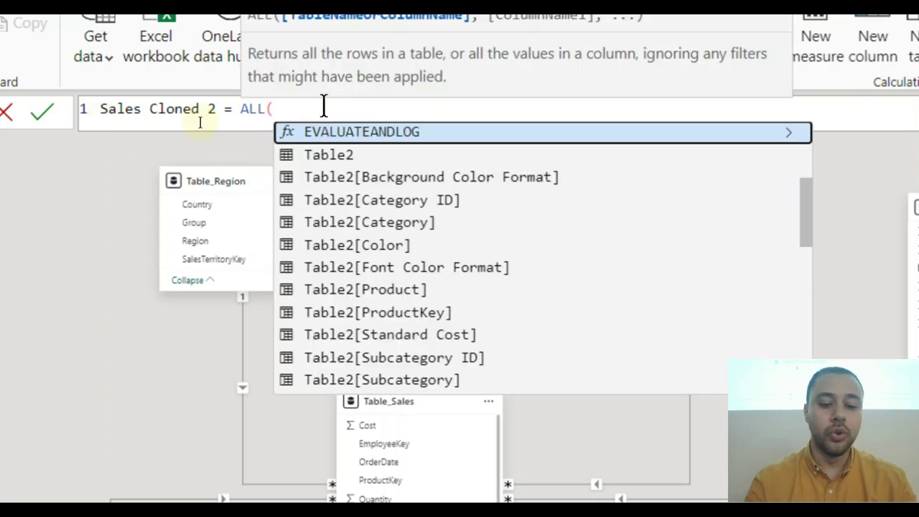
pyautogui.write('sal')
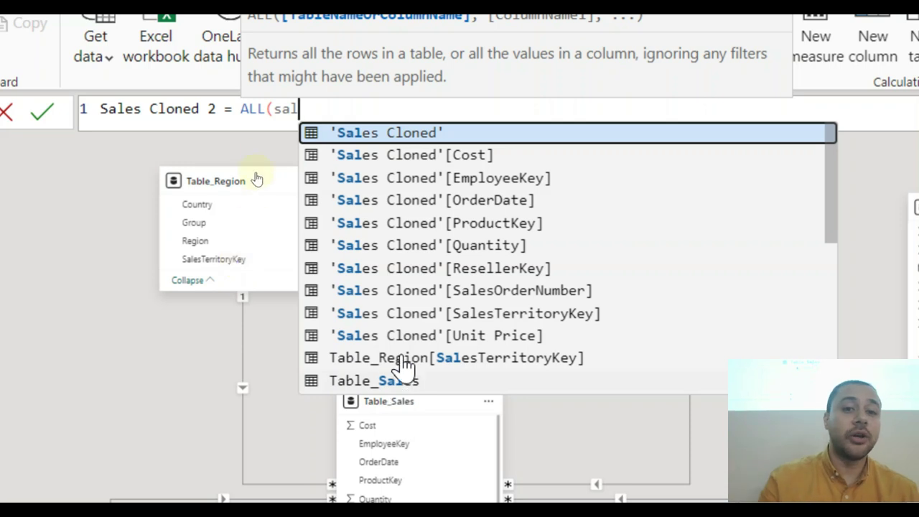
pyautogui.click(369, 388)
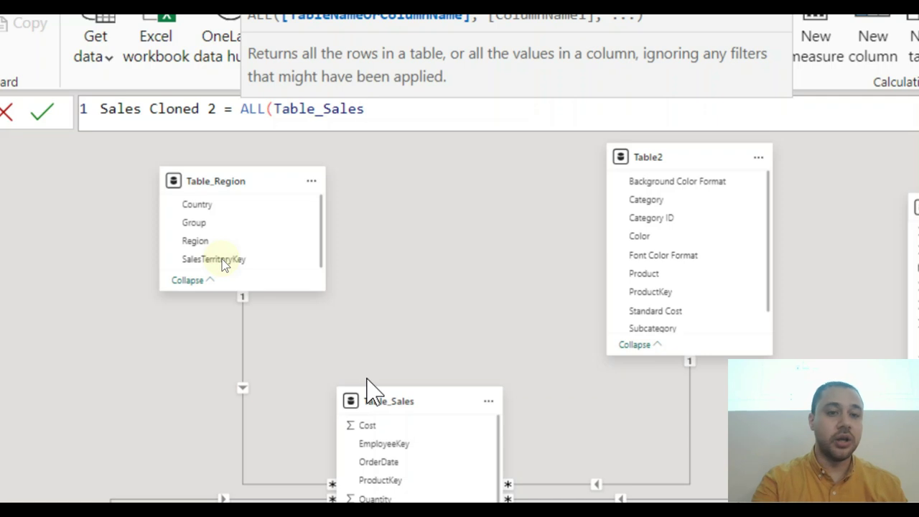
pyautogui.write(')')
pyautogui.press('Return')
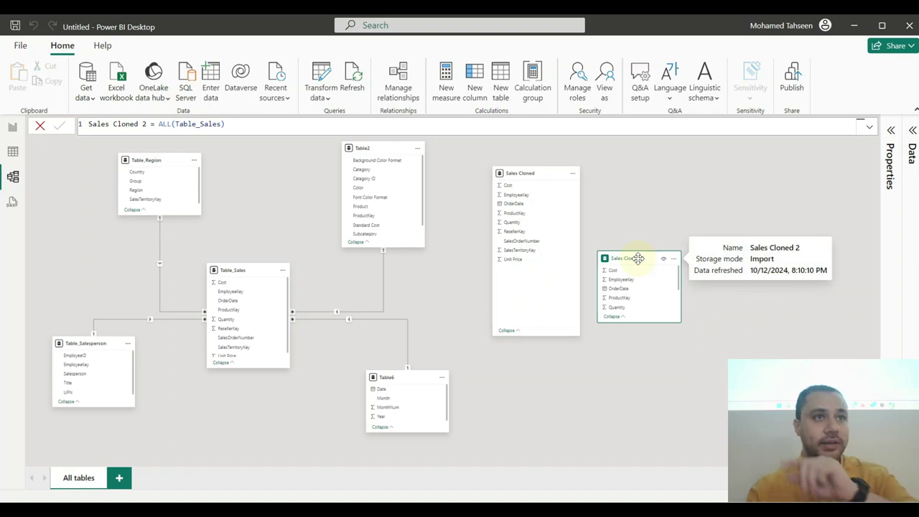
# Step: Align and enlarge the Sales Cloned 2 card beside Sales Cloned, and delete the Sales Cloned 2 table from the model
pyautogui.moveTo(637, 259)
pyautogui.mouseDown()
pyautogui.moveTo(622, 148)
pyautogui.moveTo(635, 179)
pyautogui.mouseUp()
pyautogui.moveTo(633, 236)
pyautogui.mouseDown()
pyautogui.moveTo(654, 352)
pyautogui.moveTo(651, 328)
pyautogui.mouseUp()
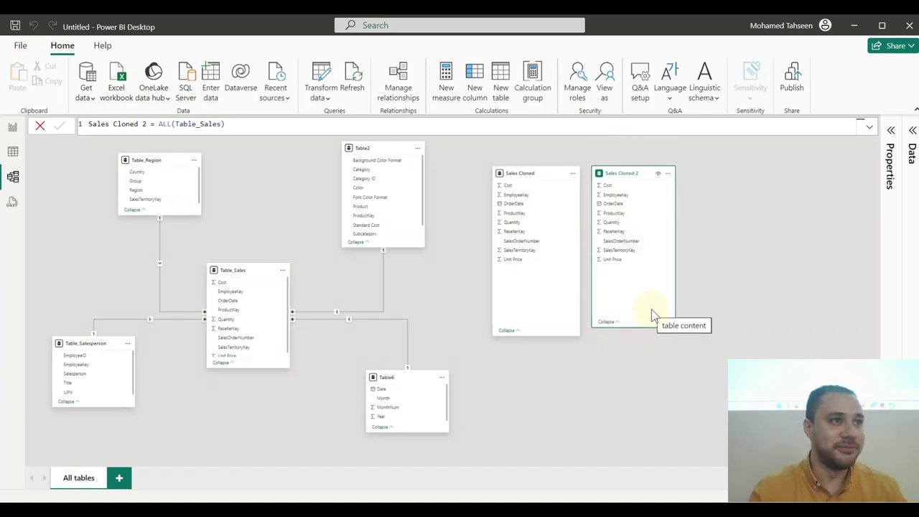
pyautogui.click(668, 174)
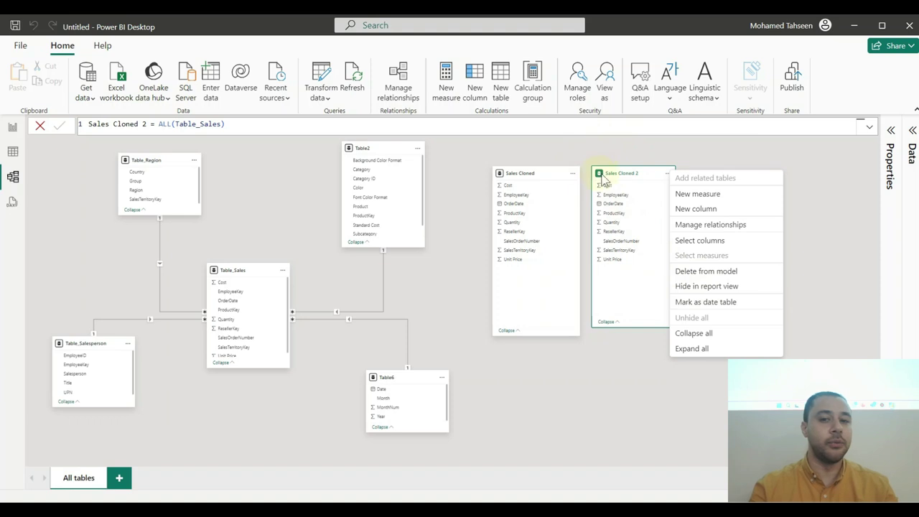
pyautogui.click(714, 273)
pyautogui.click(568, 294)
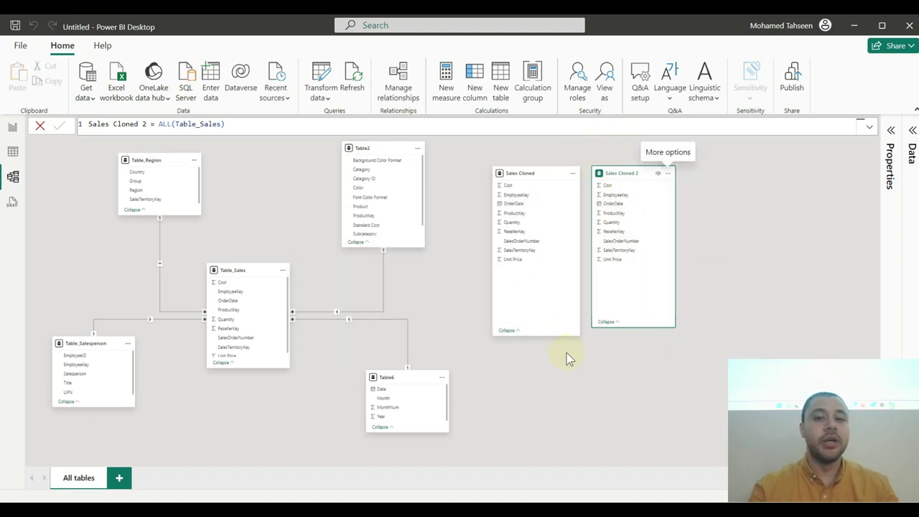
pyautogui.press('Delete')
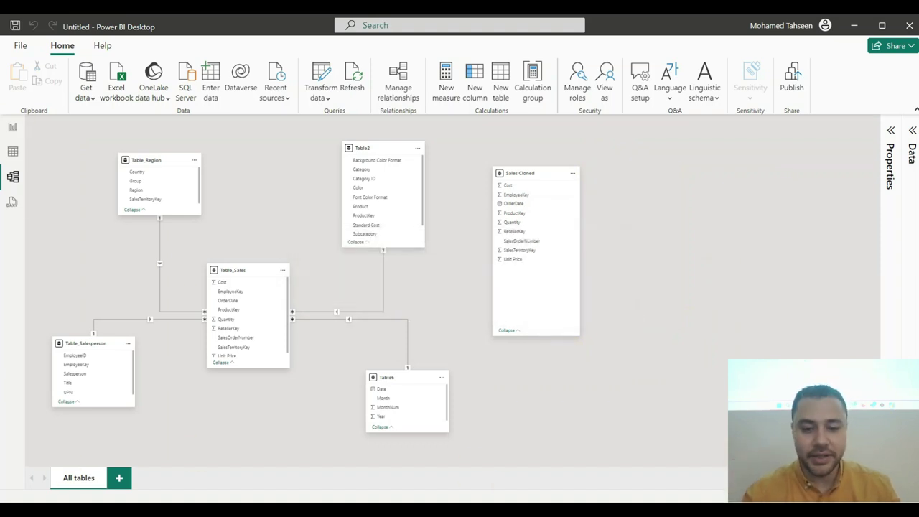
# Step: Check the exercise steps in PowerPoint, and move the Sales Cloned card well away from the other tables in the Power BI model
pyautogui.hotkey('alt', 'Tab')
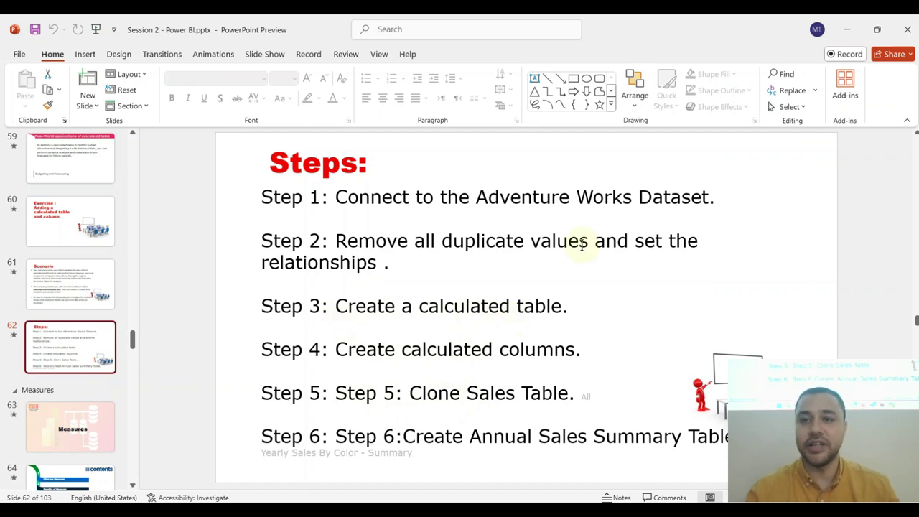
pyautogui.click(847, 31)
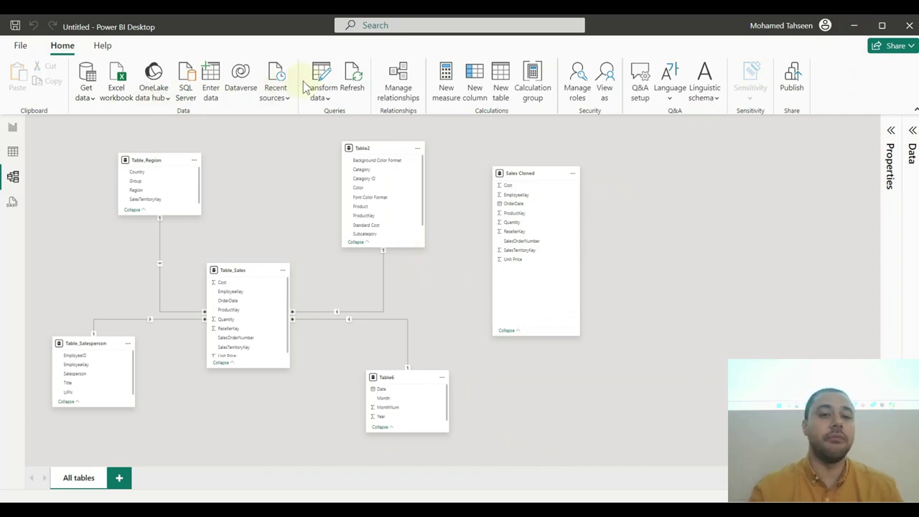
pyautogui.click(519, 175)
pyautogui.moveTo(520, 175); pyautogui.dragTo(731, 169)
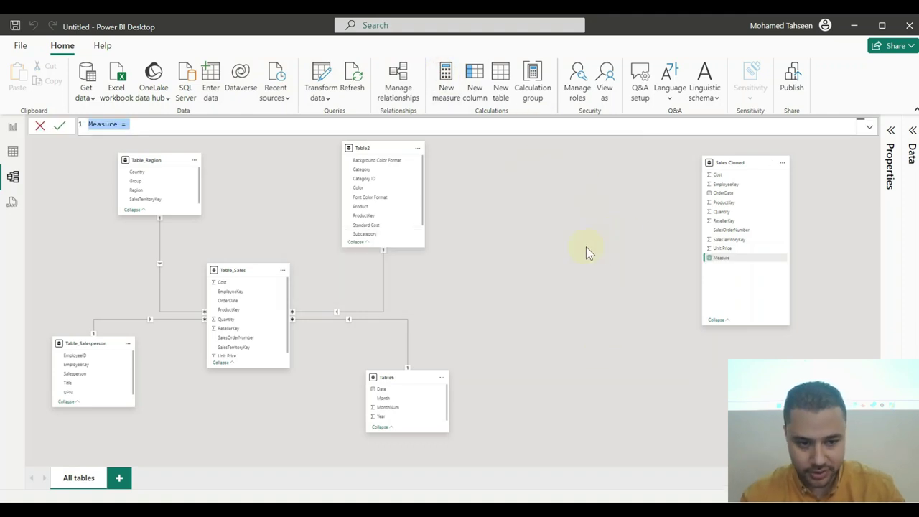
pyautogui.press('Escape')
# Step: Review the annual sales summary step on the PowerPoint slide and return to the Power BI model diagram
pyautogui.click(559, 500)
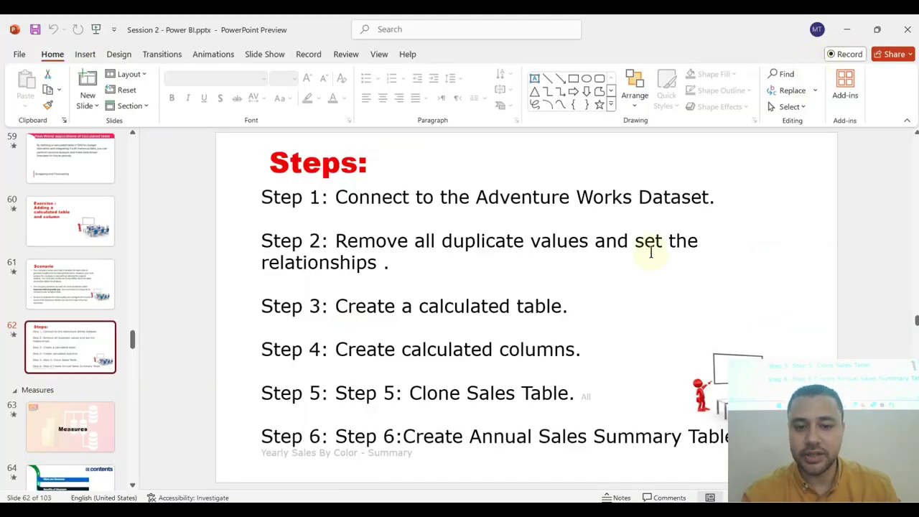
pyautogui.click(847, 30)
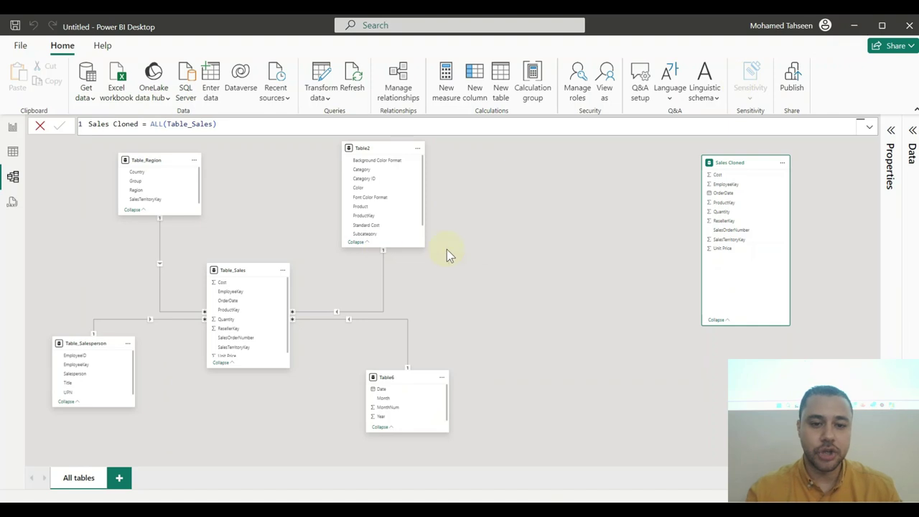
pyautogui.click(524, 215)
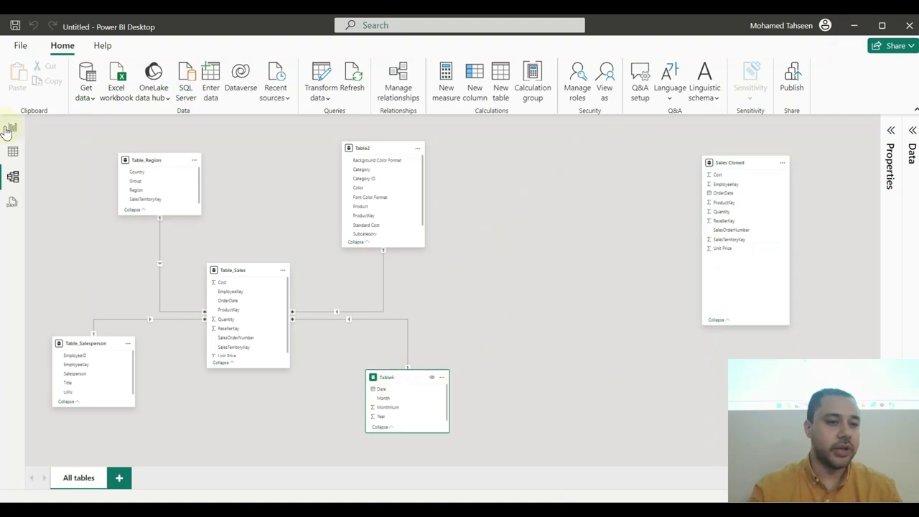
pyautogui.click(13, 151)
pyautogui.click(783, 171)
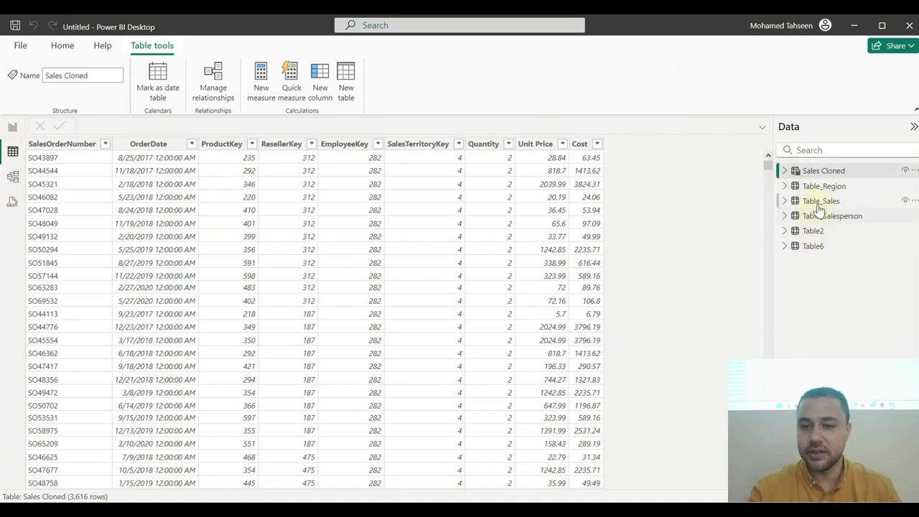
pyautogui.click(12, 126)
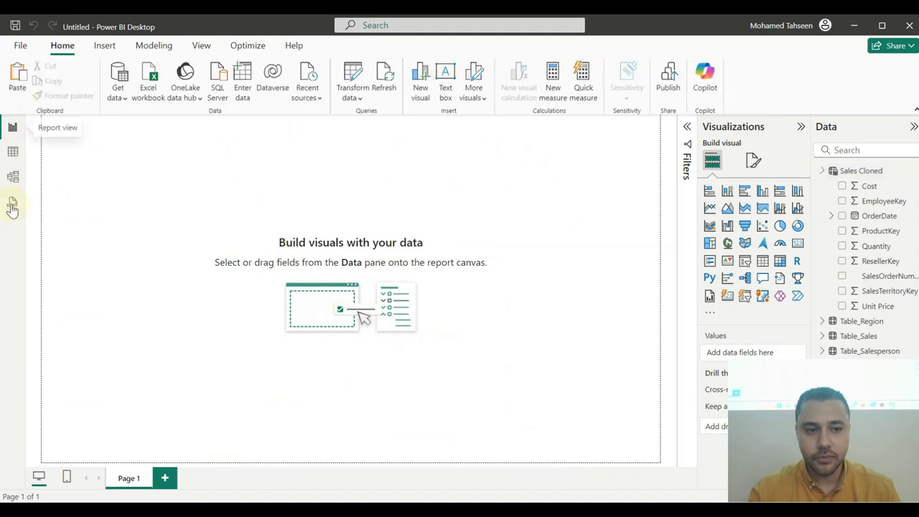
pyautogui.click(12, 177)
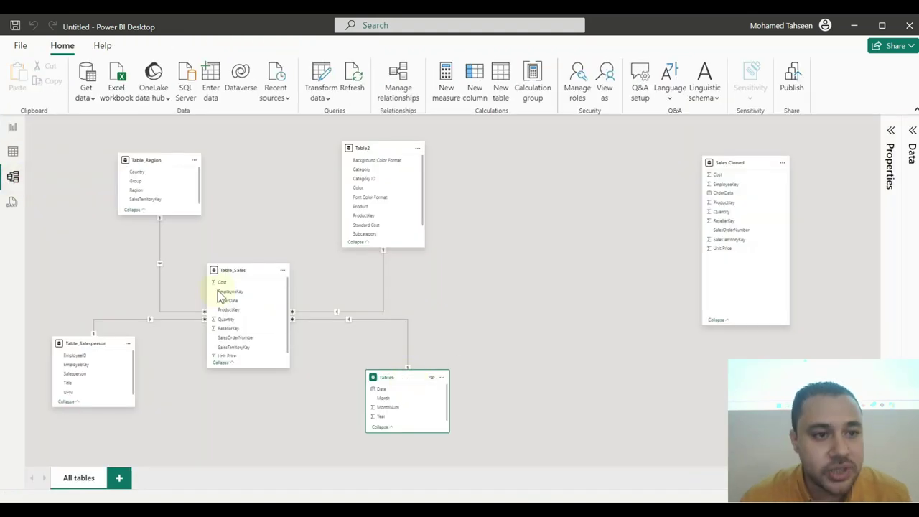
# Step: Add a new calculated column to Table6 and name it QTR
pyautogui.click(13, 150)
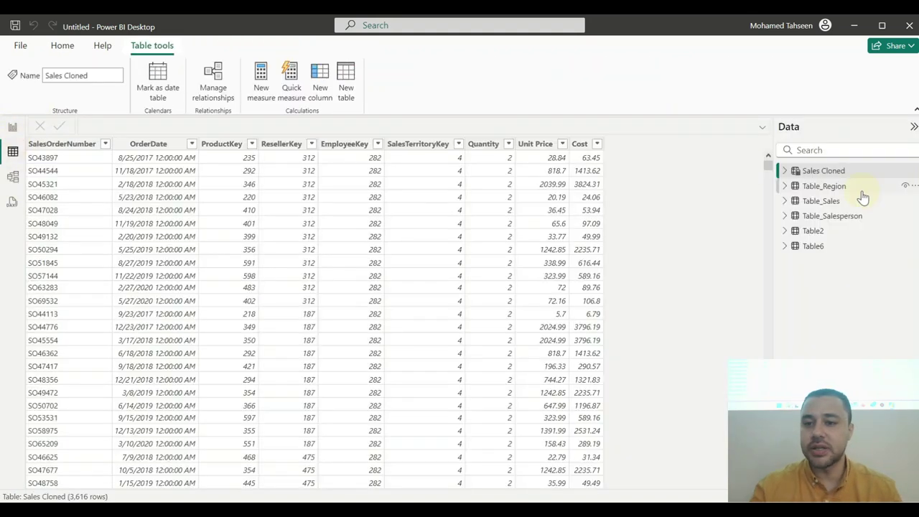
pyautogui.click(812, 246)
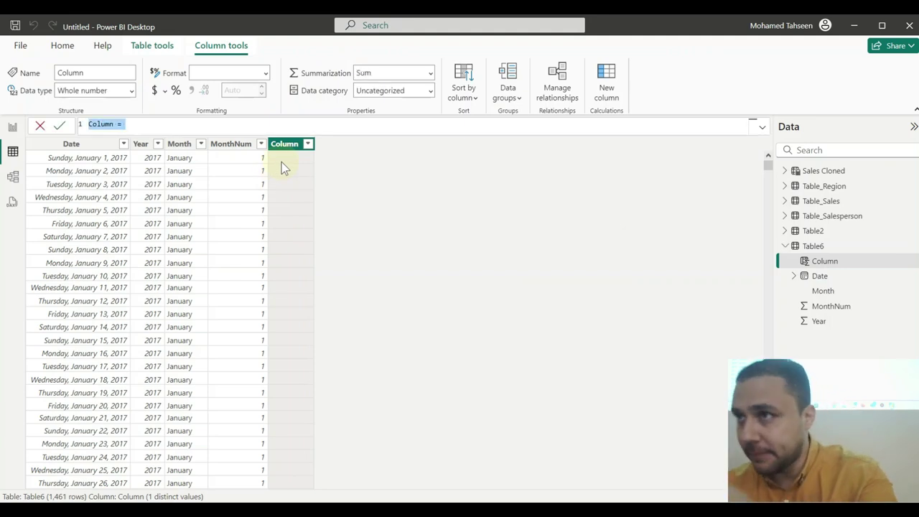
pyautogui.doubleClick(98, 125)
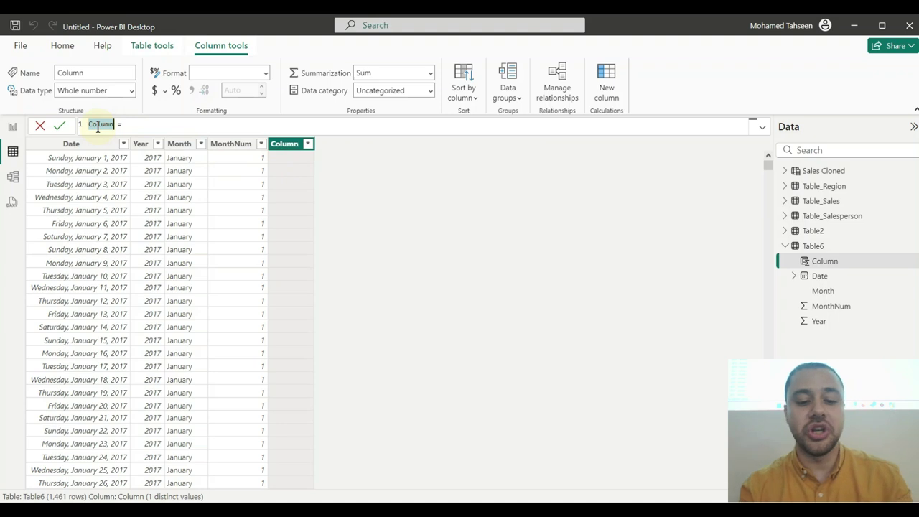
pyautogui.write('d')
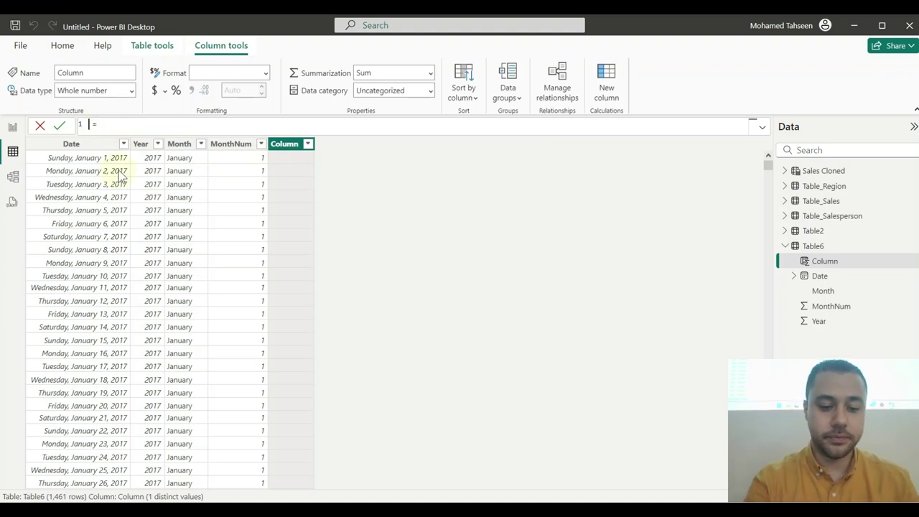
pyautogui.write('TR')
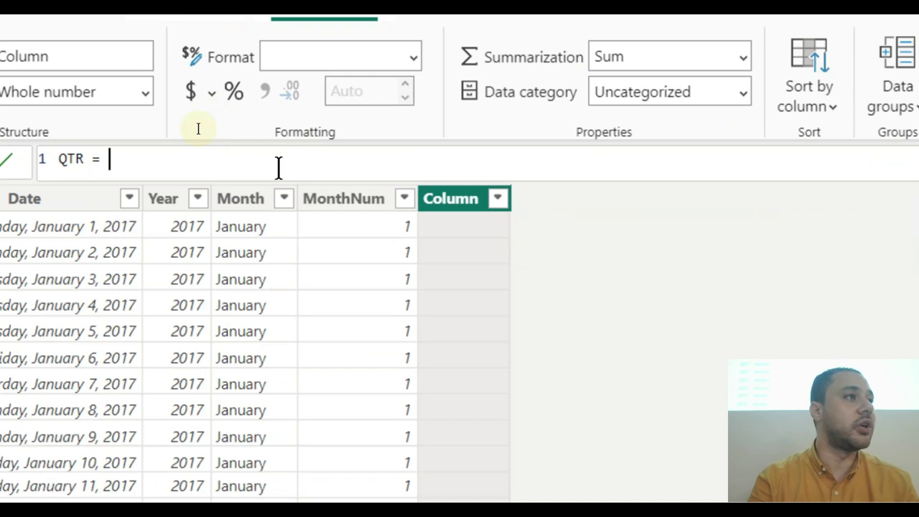
# Step: Define the QTR column as QUARTER(Table6[Date]) and check its values across the months
pyautogui.write('quart')
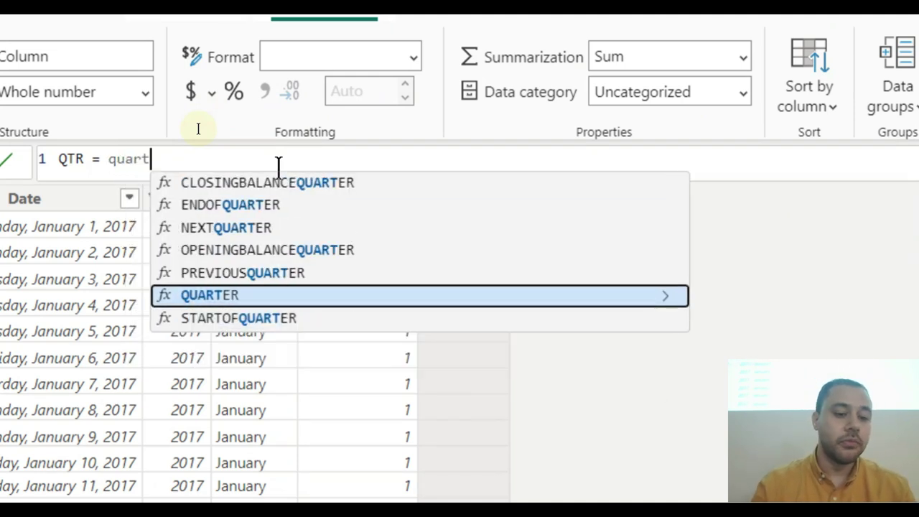
pyautogui.press('Tab')
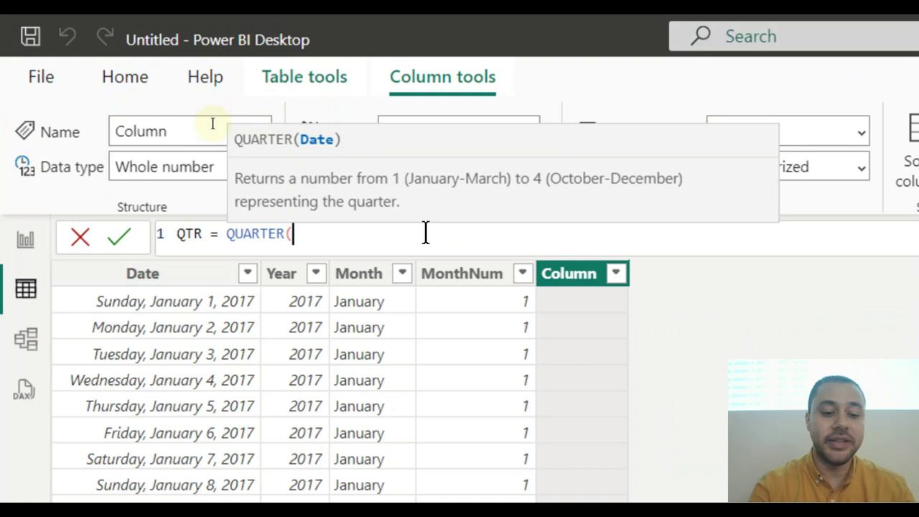
pyautogui.write('s')
pyautogui.press('BackSpace')
pyautogui.write('date')
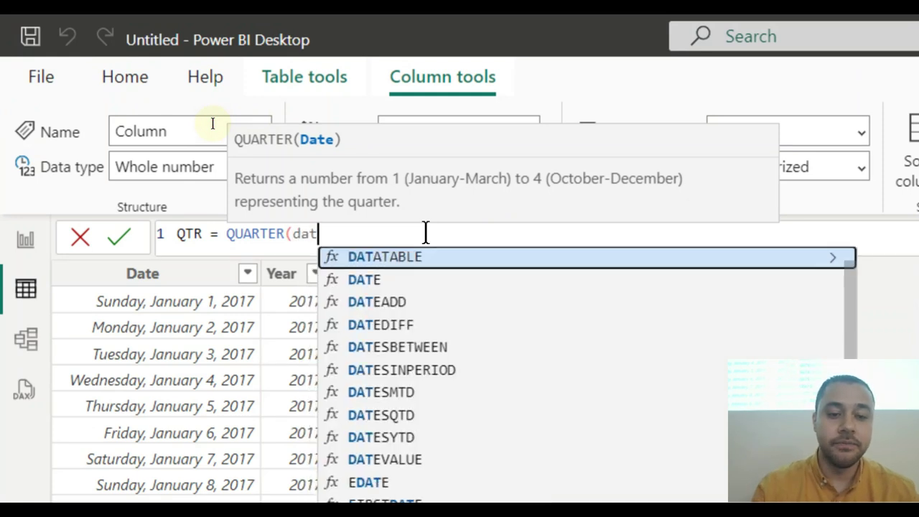
pyautogui.scroll(-1, 669, 382)
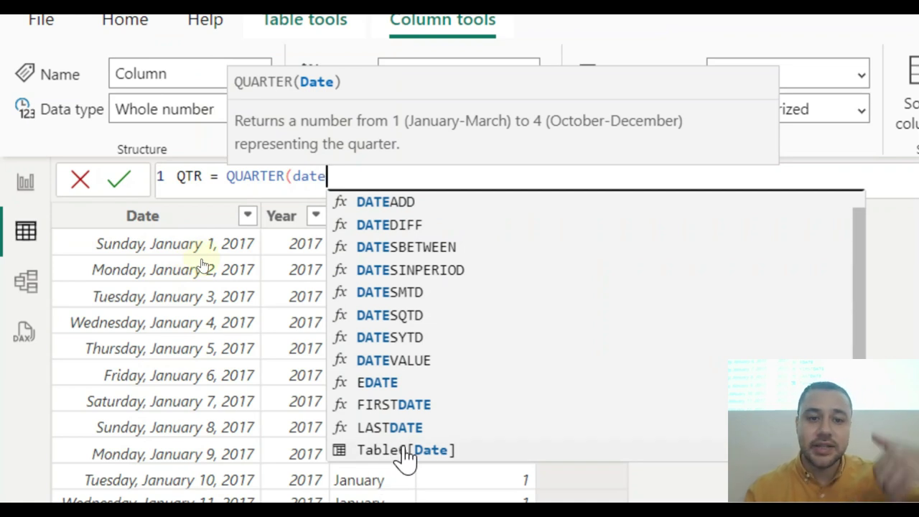
pyautogui.click(406, 450)
pyautogui.write(')')
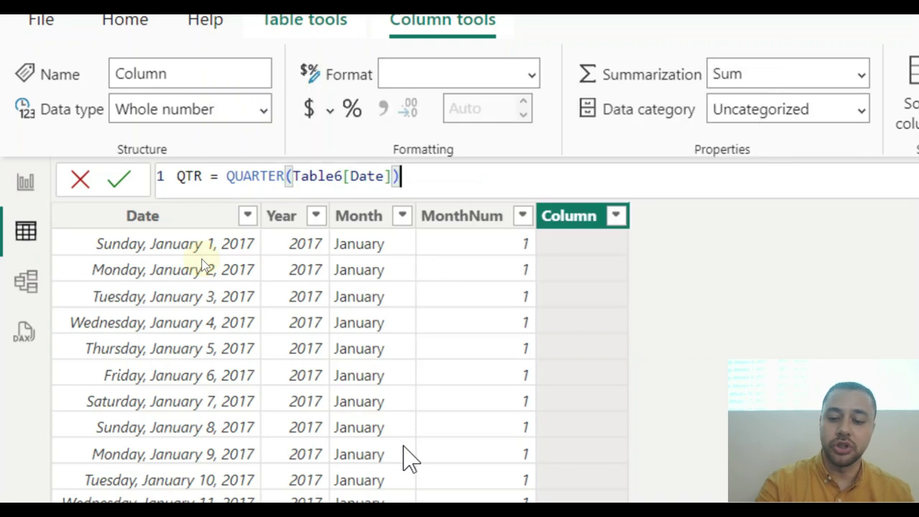
pyautogui.press('Return')
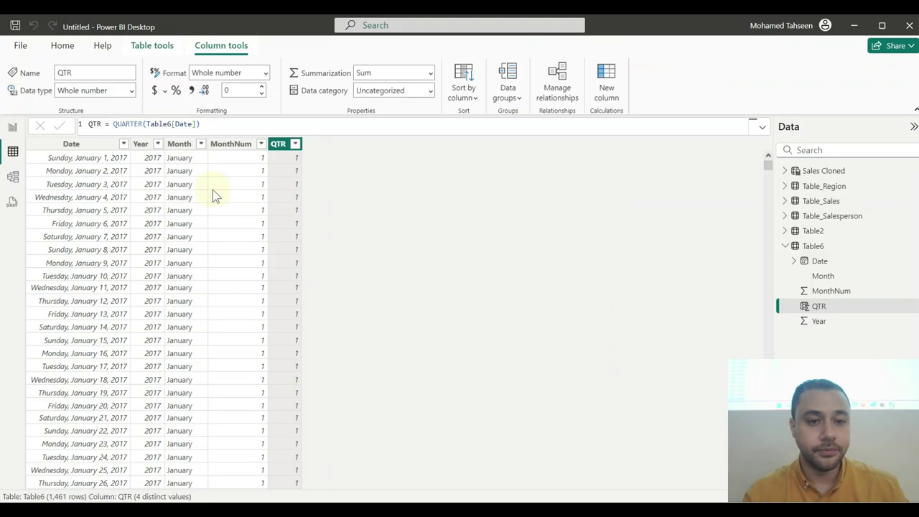
pyautogui.scroll(-20, 532, 407)
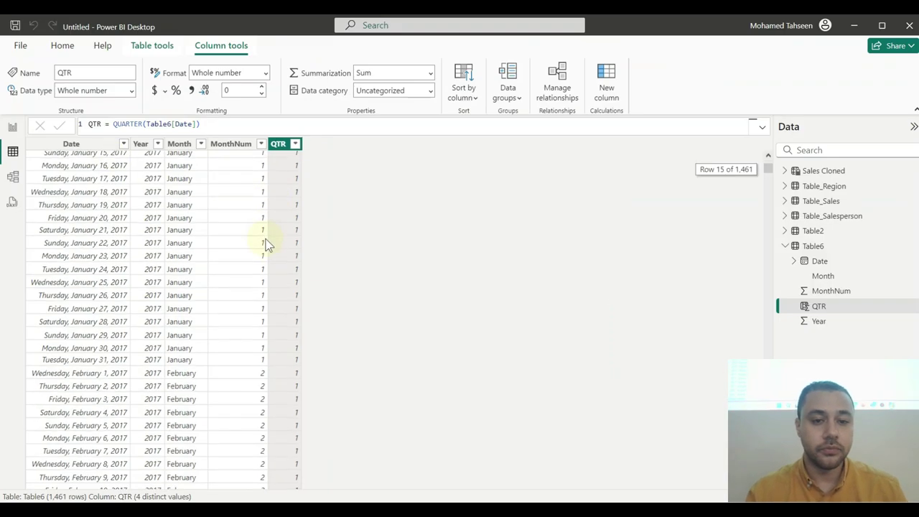
pyautogui.scroll(6, 265, 239)
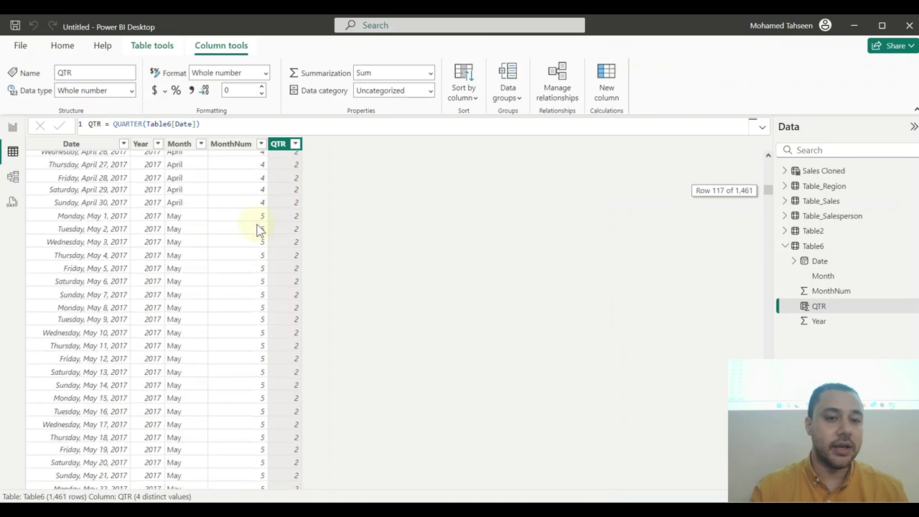
pyautogui.scroll(20, 283, 208)
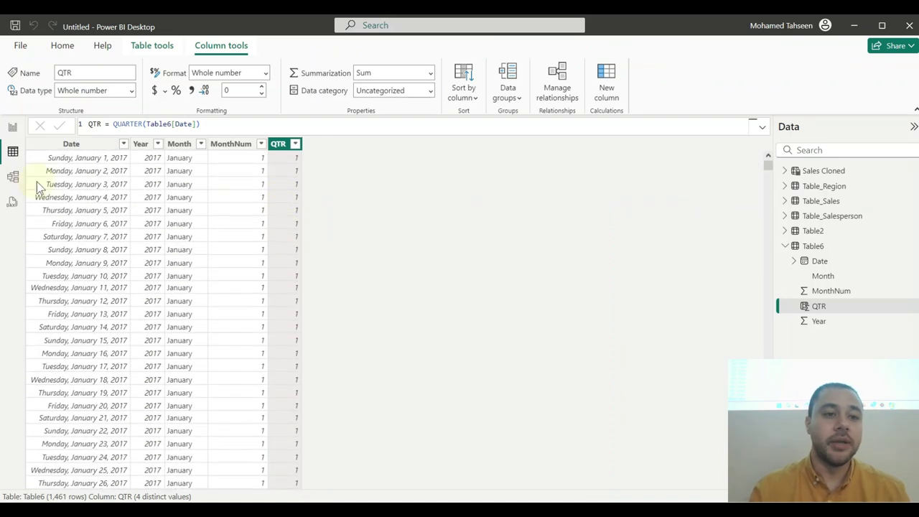
# Step: Add a table visual with Table6's Month field to the report page, then shrink it and move it towards the middle of the page
pyautogui.click(239, 155)
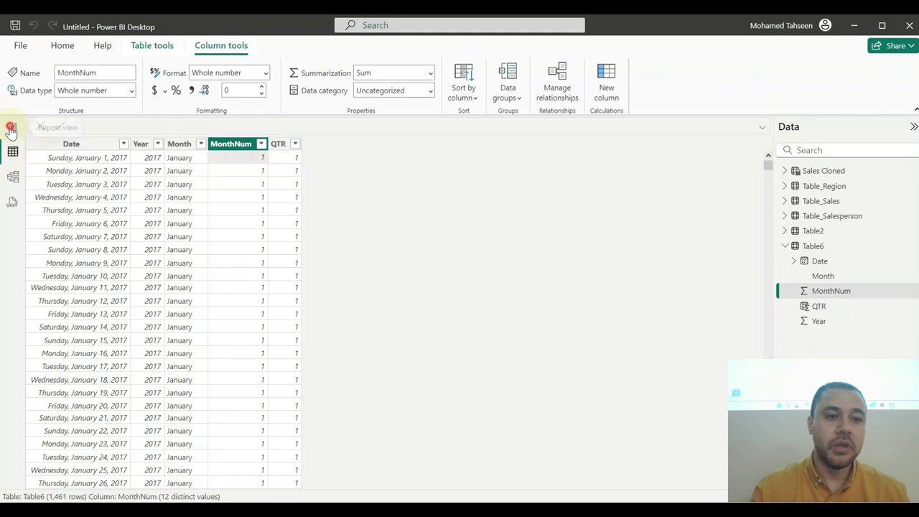
pyautogui.click(12, 127)
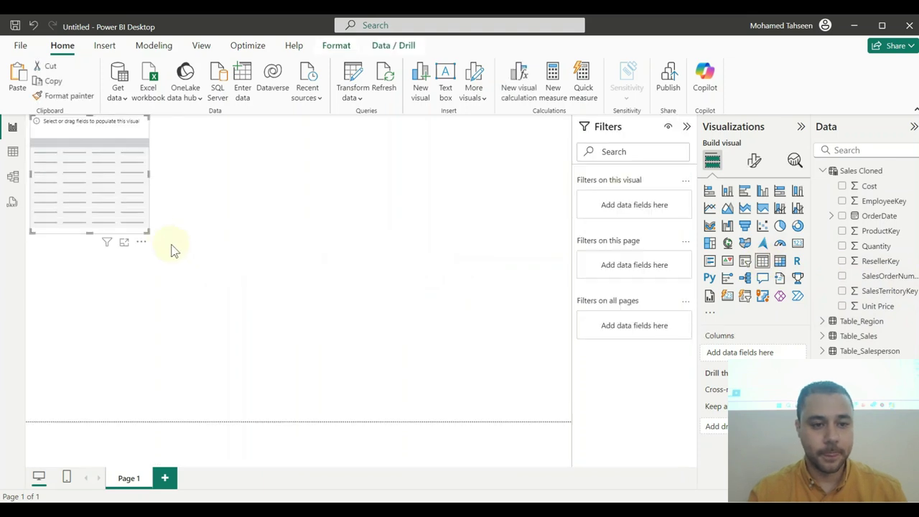
pyautogui.moveTo(148, 236); pyautogui.dragTo(481, 404)
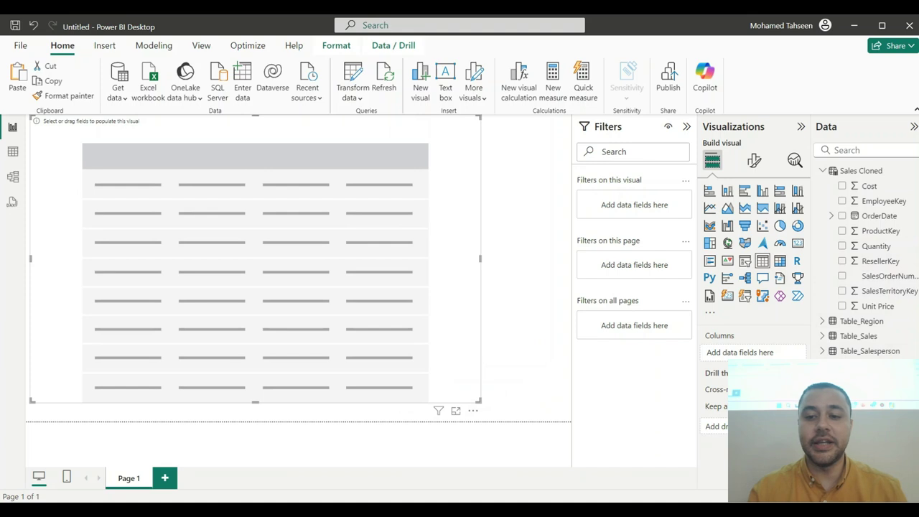
pyautogui.moveTo(419, 327); pyautogui.dragTo(137, 348)
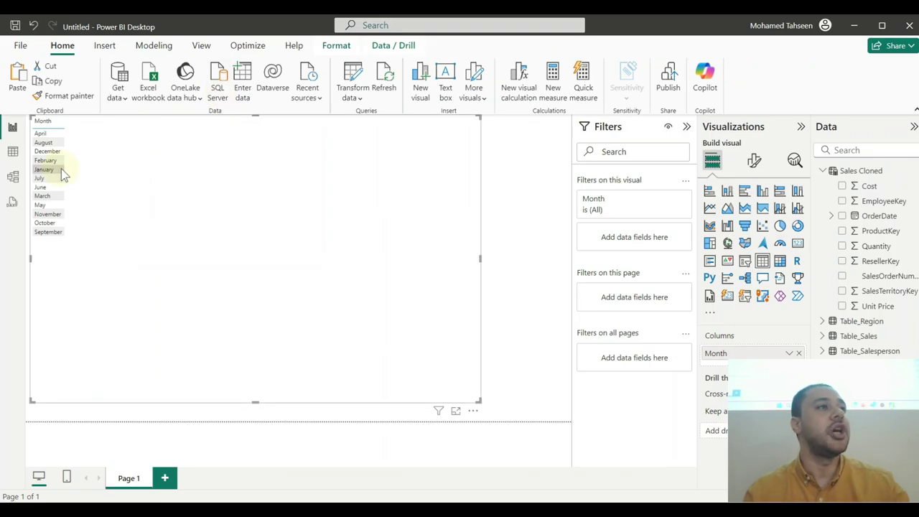
pyautogui.moveTo(477, 399); pyautogui.dragTo(259, 246)
pyautogui.moveTo(201, 225); pyautogui.dragTo(324, 302)
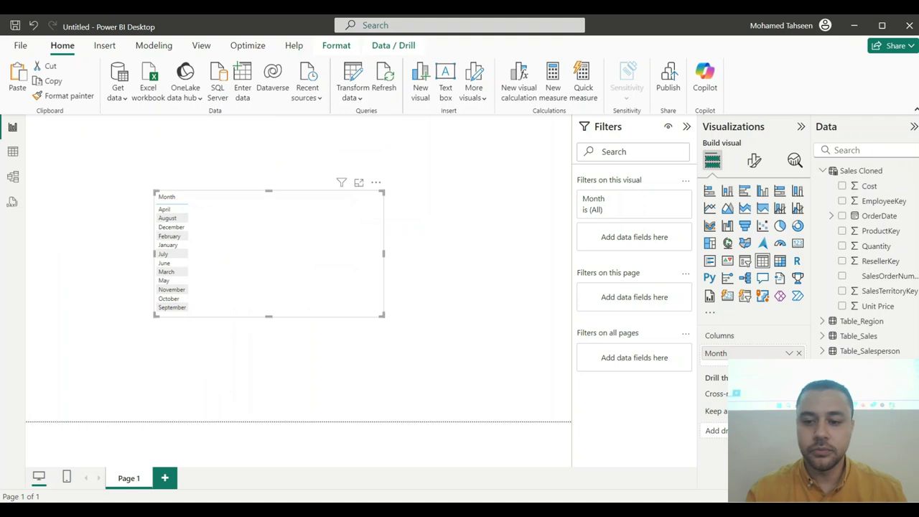
# Step: Set the Month column in the table visual to sort by MonthNum
pyautogui.click(266, 293)
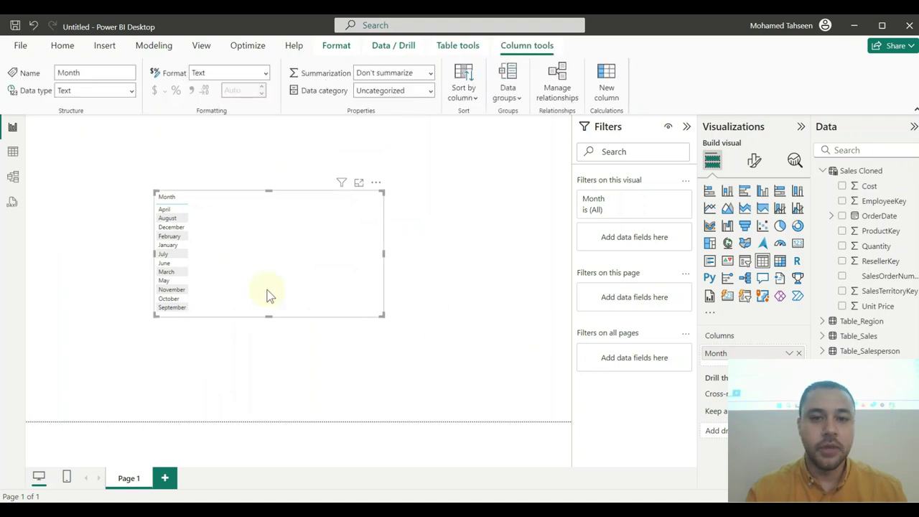
pyautogui.click(471, 99)
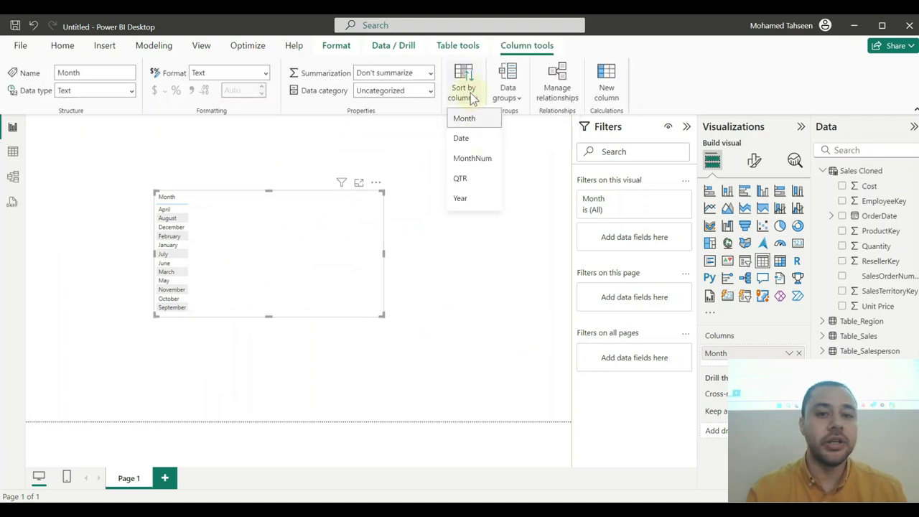
pyautogui.click(474, 161)
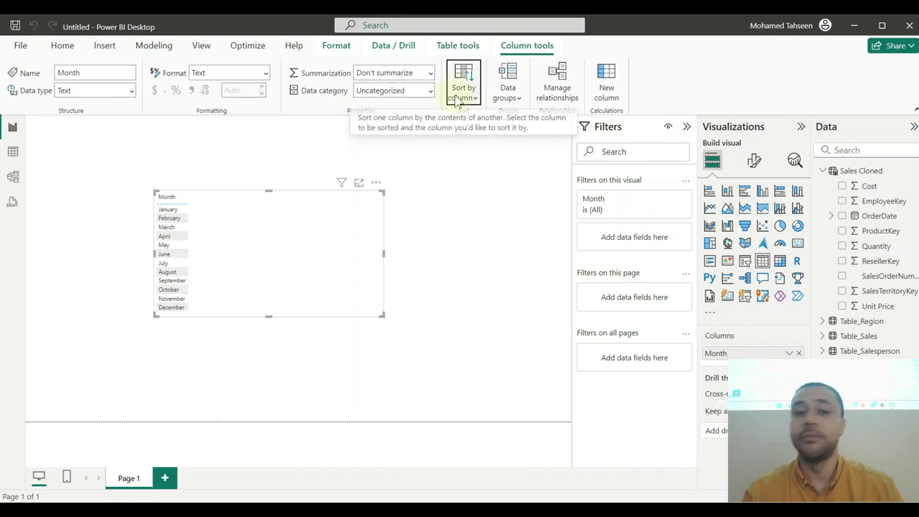
# Step: Add another calculated column to Table6 and name it Month Short
pyautogui.click(13, 154)
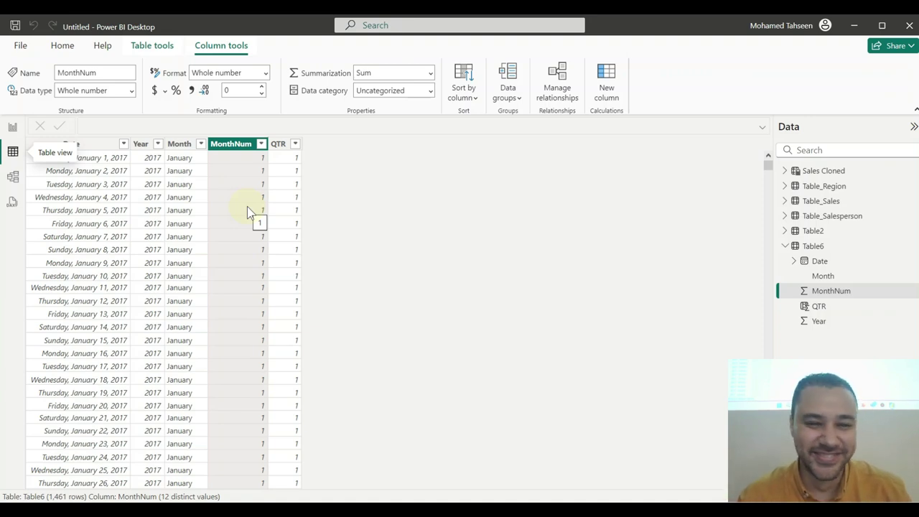
pyautogui.click(284, 156)
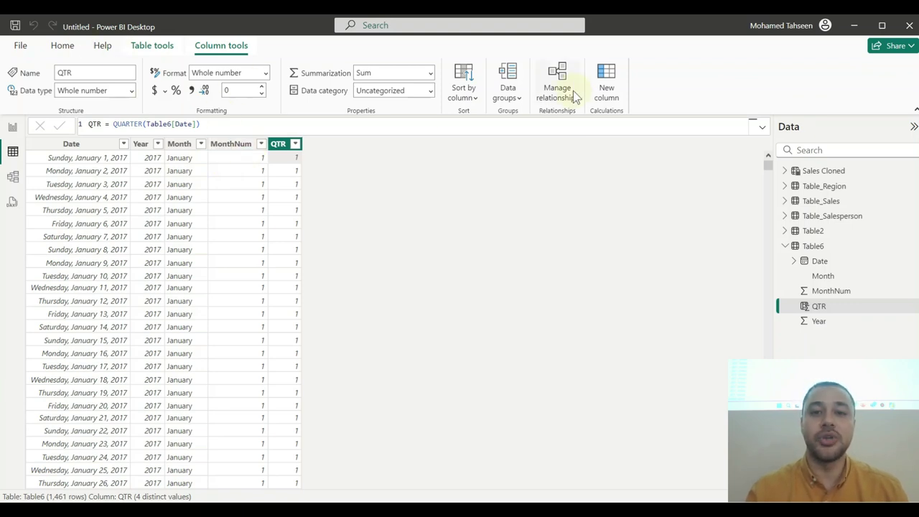
pyautogui.click(606, 80)
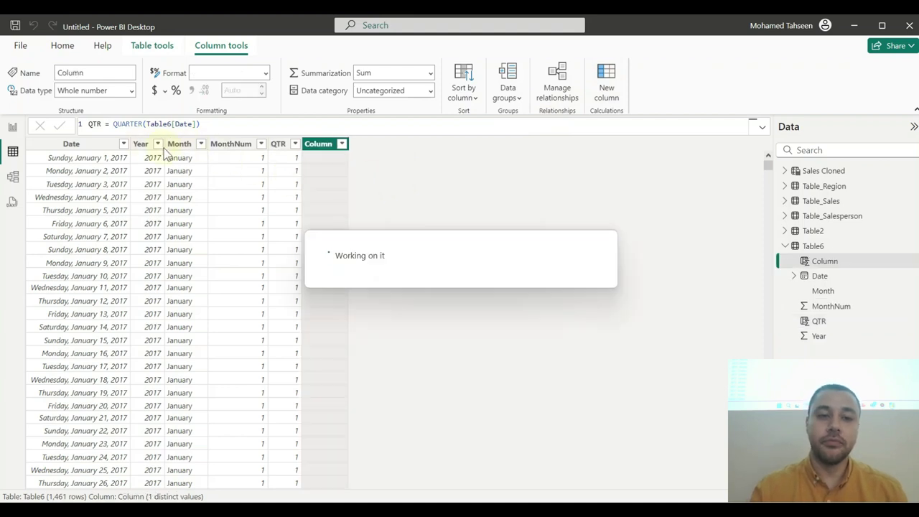
pyautogui.doubleClick(101, 125)
pyautogui.write('JaMonth')
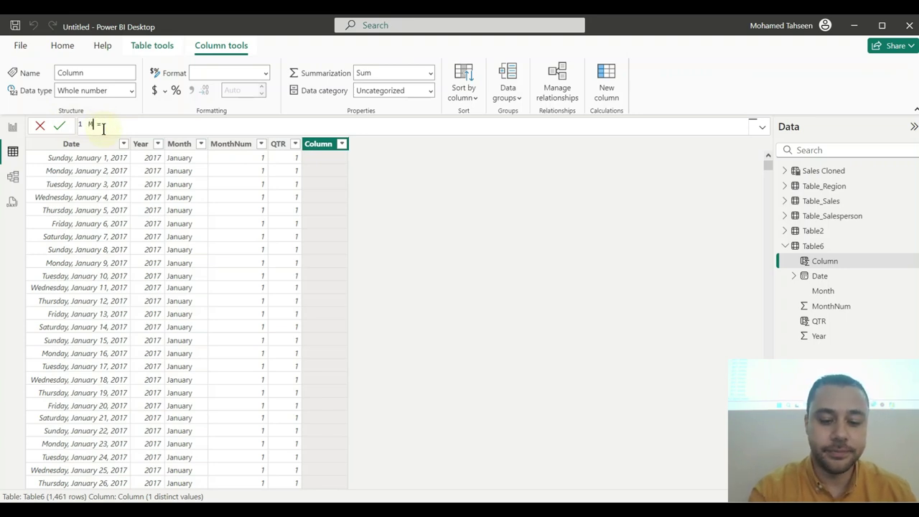
pyautogui.write(' Short')
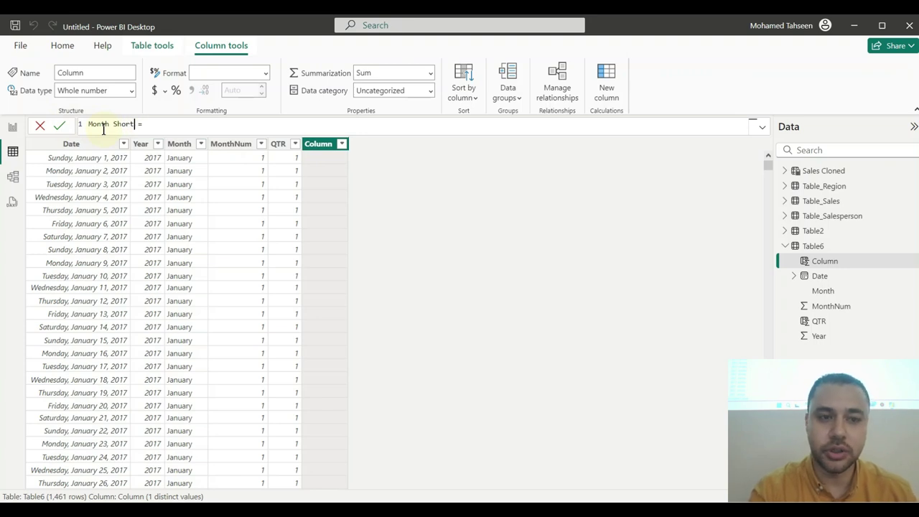
# Step: Define the Month Short column with the formula LEFT(Table6[Month])
pyautogui.click(170, 122)
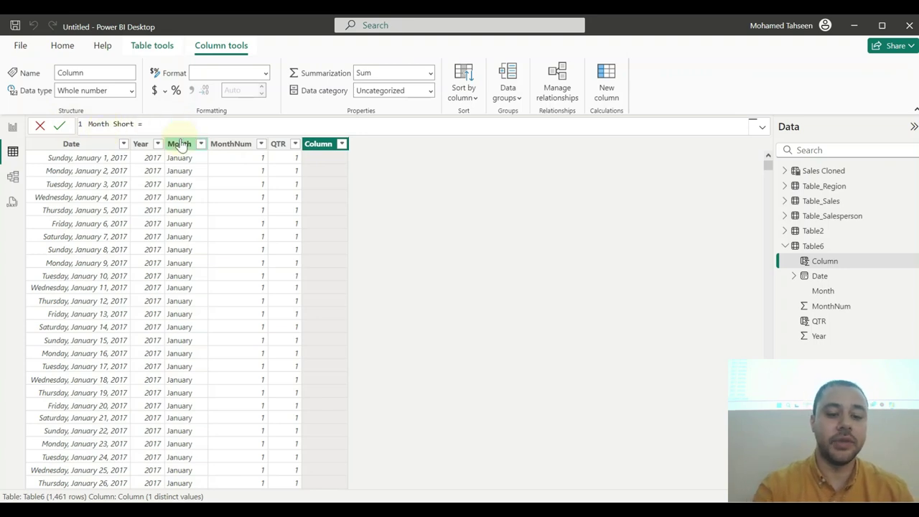
pyautogui.write('left')
pyautogui.press('Tab')
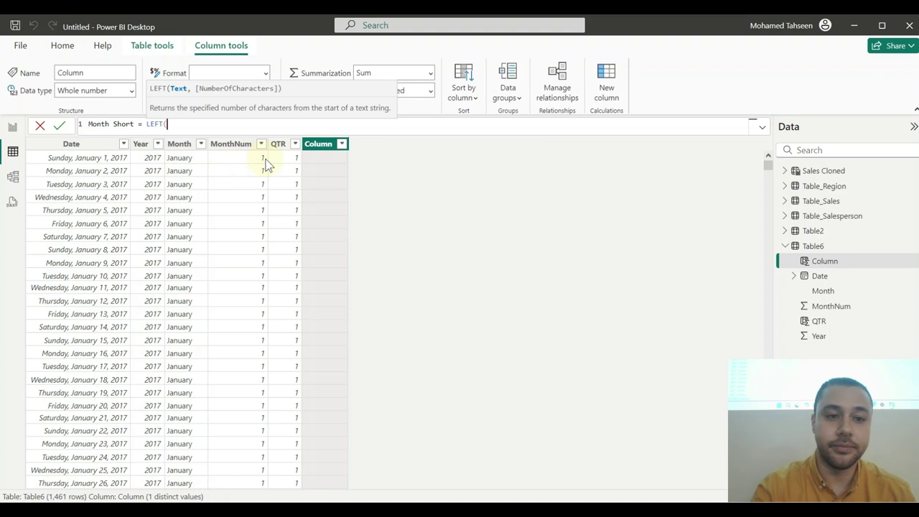
pyautogui.write('mon')
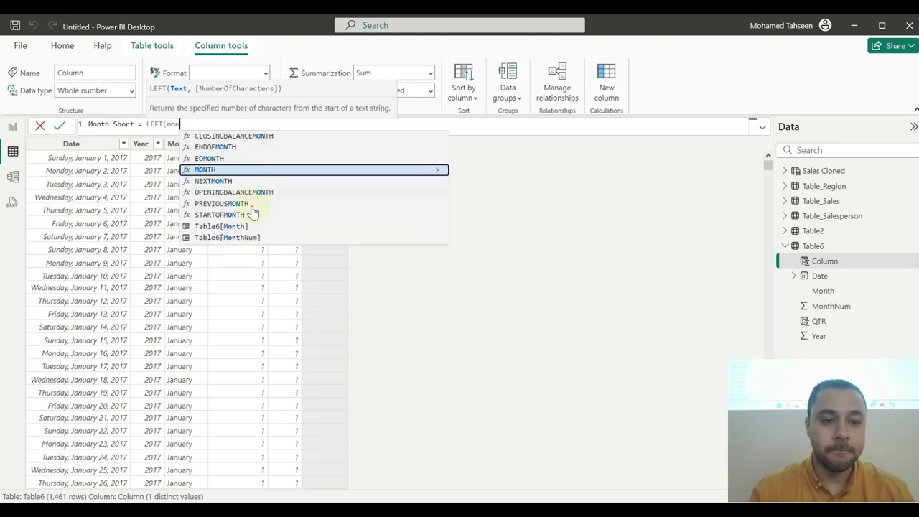
pyautogui.click(221, 226)
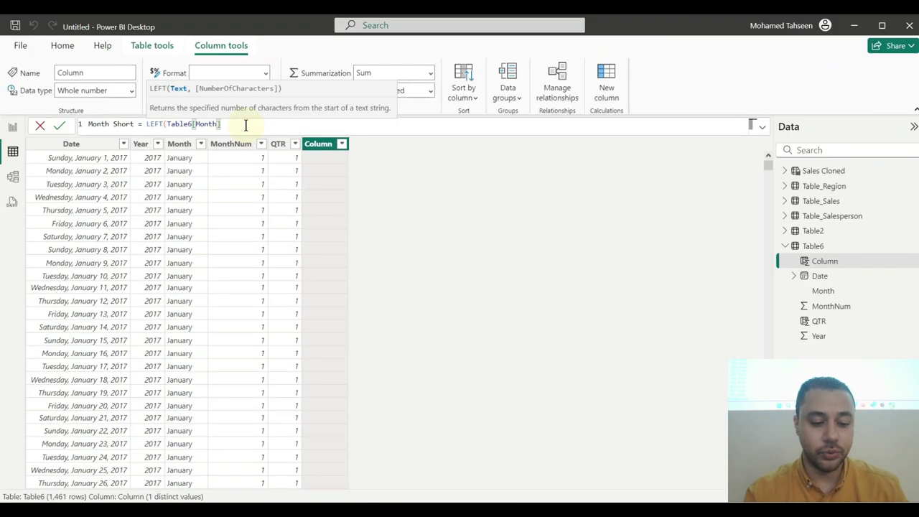
pyautogui.keyDown('ctrl'); pyautogui.scroll(2, 246, 127); pyautogui.keyUp('ctrl')
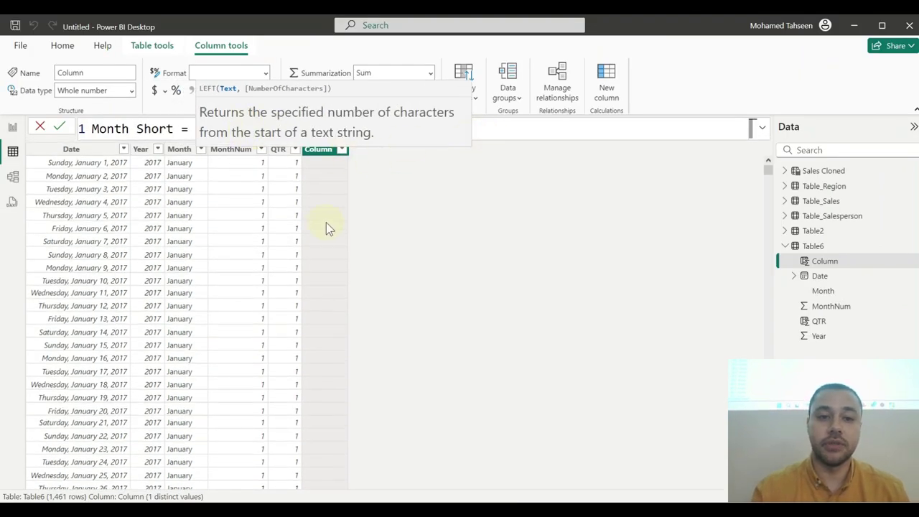
pyautogui.press('Return')
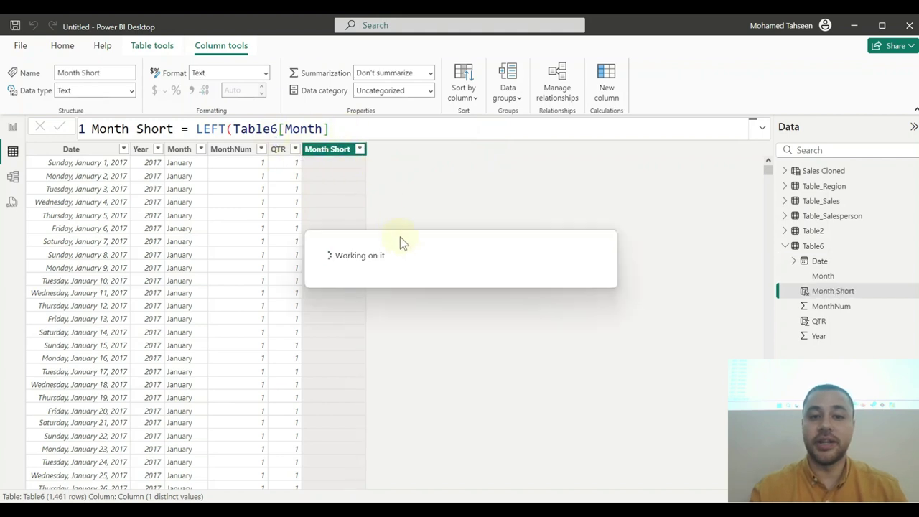
# Step: Rewrite the Month Short formula as LEFT(Table6[Month],3) so it takes the first three characters of the month name
pyautogui.click(359, 128)
pyautogui.write('),')
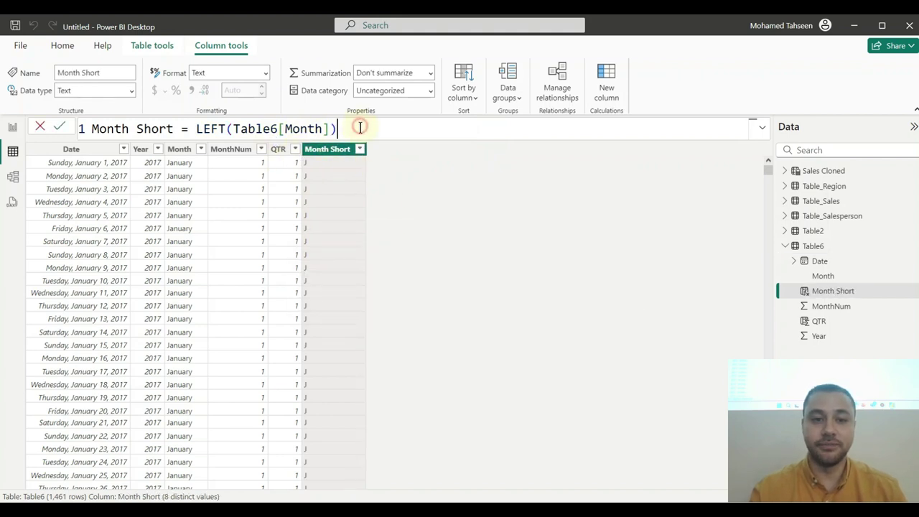
pyautogui.press('BackSpace')
pyautogui.press('BackSpace')
pyautogui.press('BackSpace')
pyautogui.press('BackSpace')
pyautogui.press('BackSpace')
pyautogui.press('BackSpace')
pyautogui.press('BackSpace')
pyautogui.press('BackSpace')
pyautogui.press('BackSpace')
pyautogui.press('BackSpace')
pyautogui.press('BackSpace')
pyautogui.press('BackSpace')
pyautogui.press('BackSpace')
pyautogui.press('BackSpace')
pyautogui.press('BackSpace')
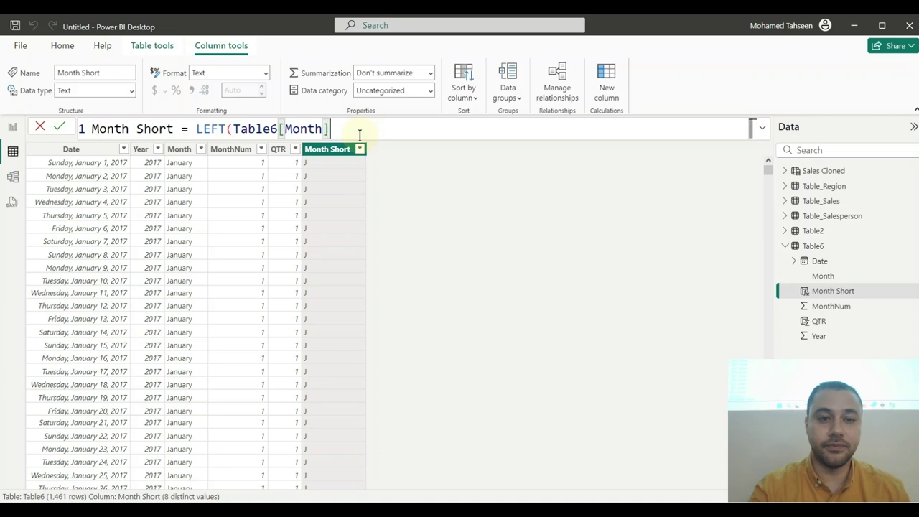
pyautogui.press('BackSpace')
pyautogui.write('(')
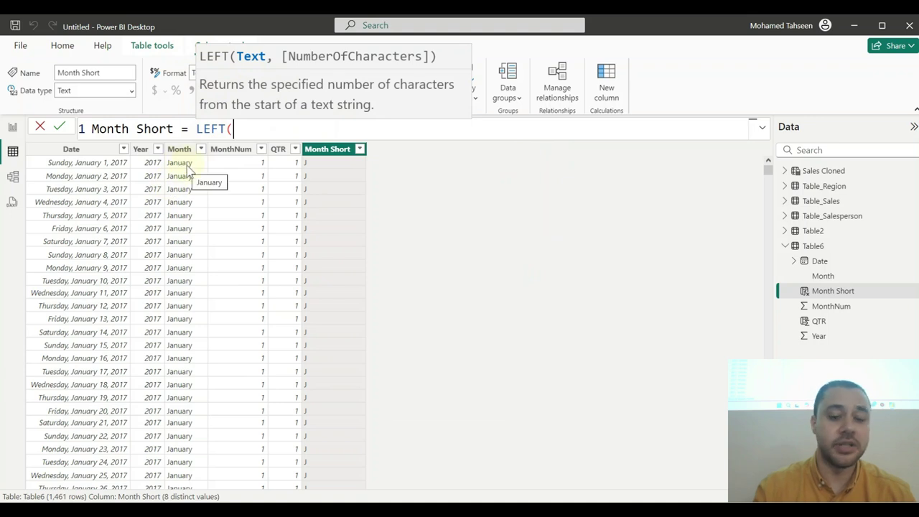
pyautogui.write('mon')
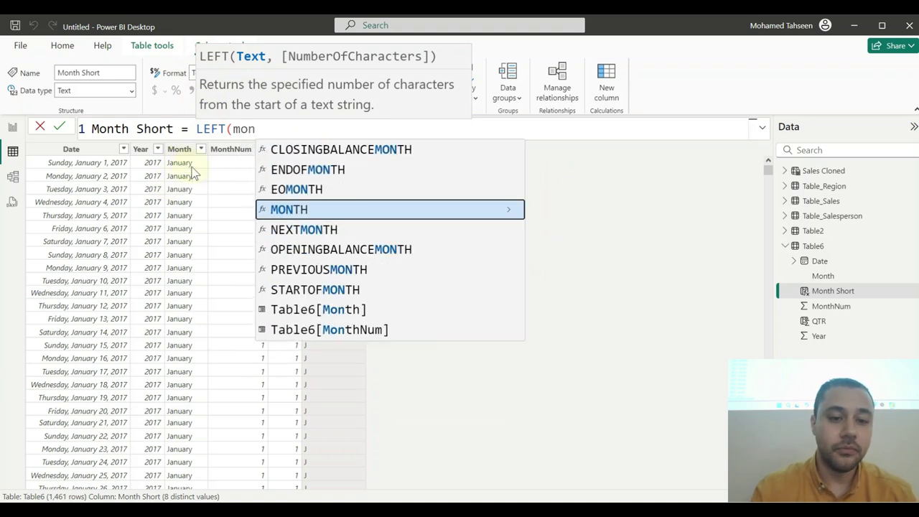
pyautogui.click(331, 308)
pyautogui.write(',3')
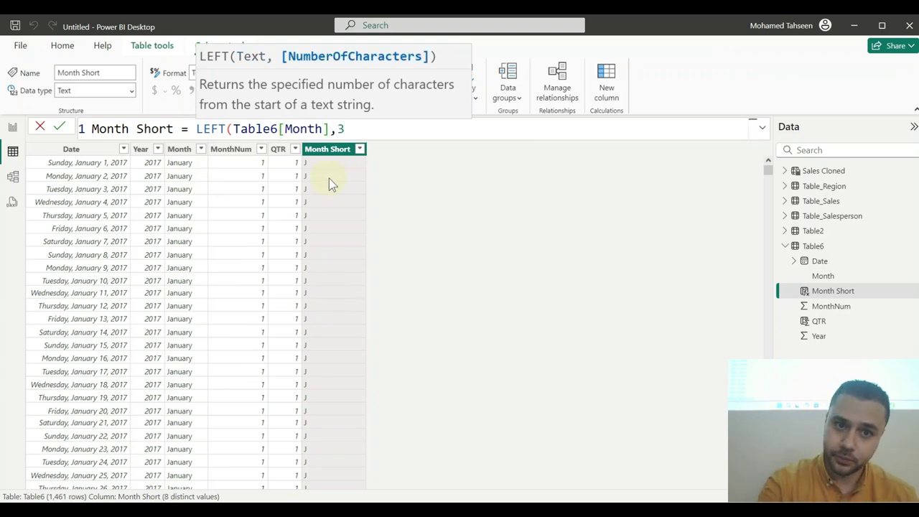
pyautogui.write(')')
pyautogui.press('Return')
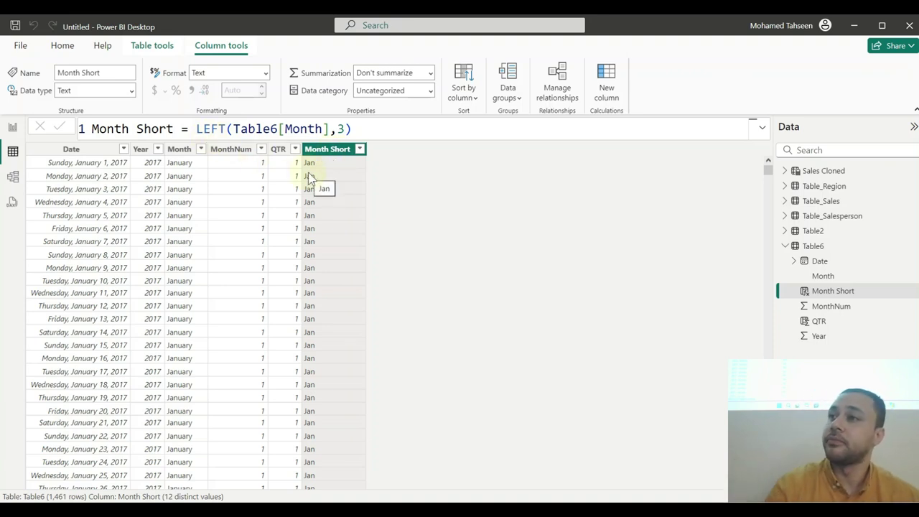
# Step: Delete the Month table visual from the report page
pyautogui.click(10, 130)
pyautogui.click(242, 292)
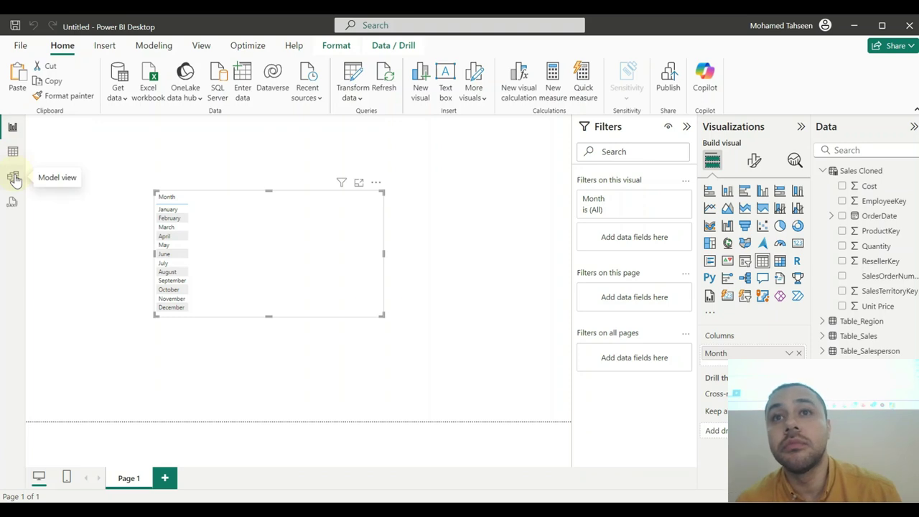
pyautogui.click(302, 244)
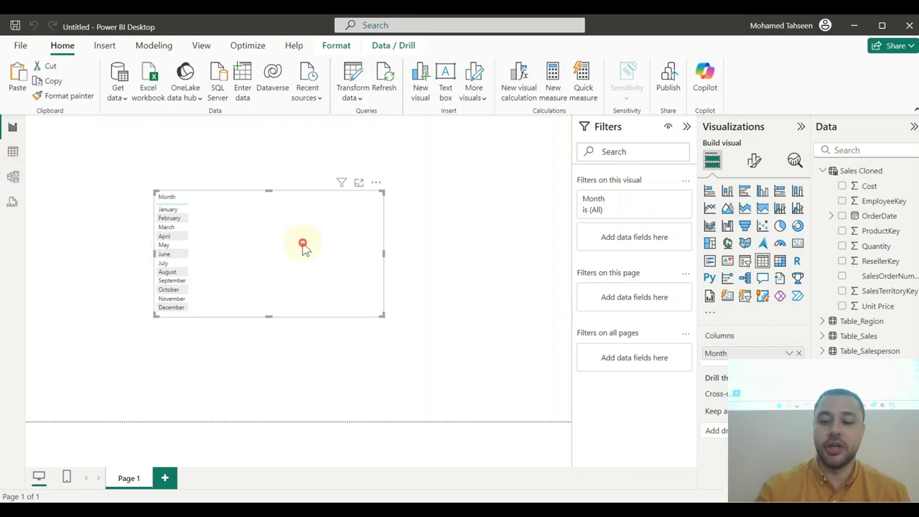
pyautogui.press('Delete')
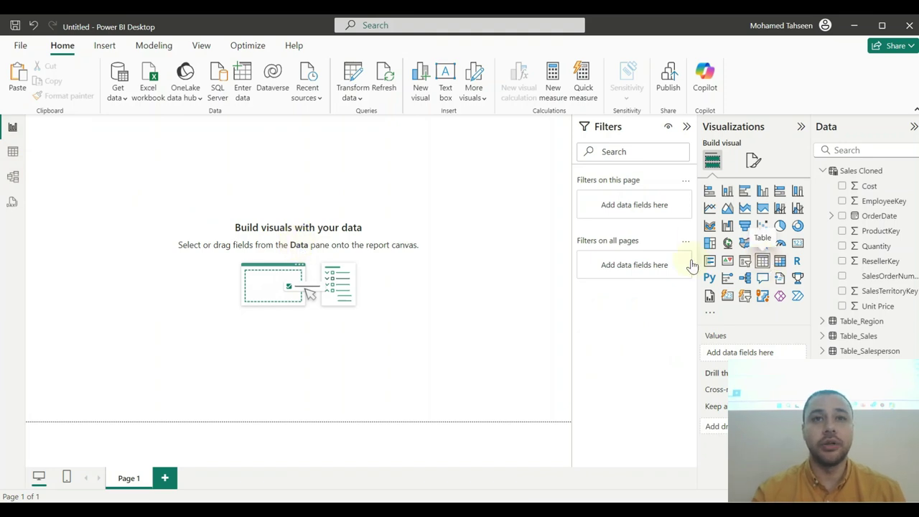
# Step: Add a new table visual with Table6's Month field to the report page and position it around the middle
pyautogui.moveTo(144, 232); pyautogui.dragTo(246, 297)
pyautogui.moveTo(150, 168); pyautogui.dragTo(356, 272)
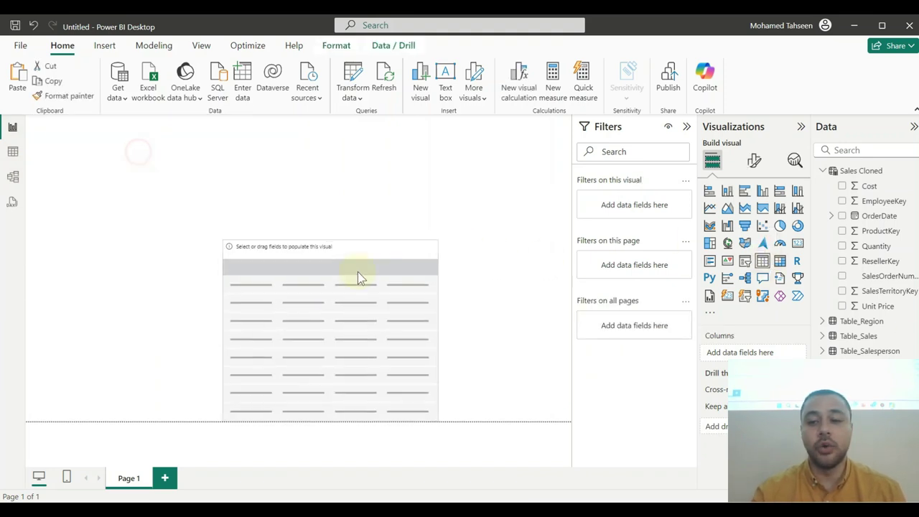
pyautogui.moveTo(320, 361); pyautogui.dragTo(320, 361)
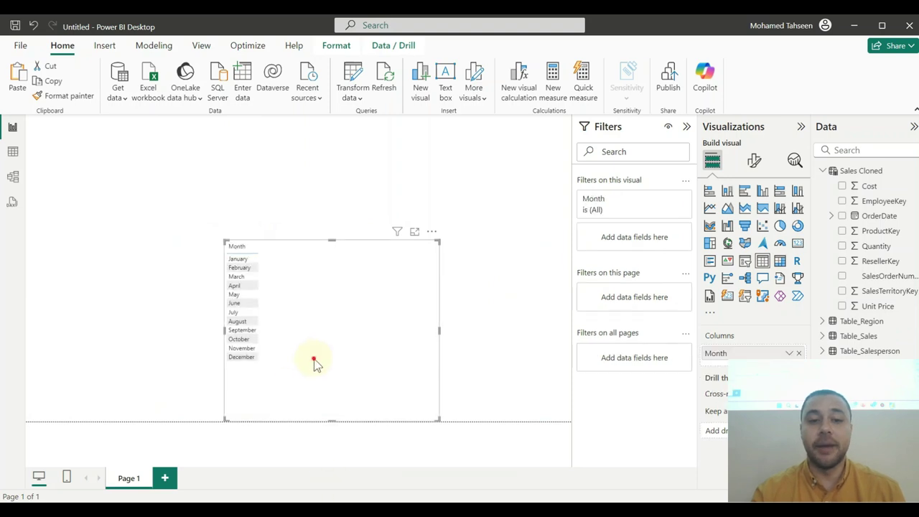
pyautogui.moveTo(275, 306); pyautogui.dragTo(277, 266)
# Step: Enlarge the font size of the values in the Month table visual
pyautogui.click(753, 160)
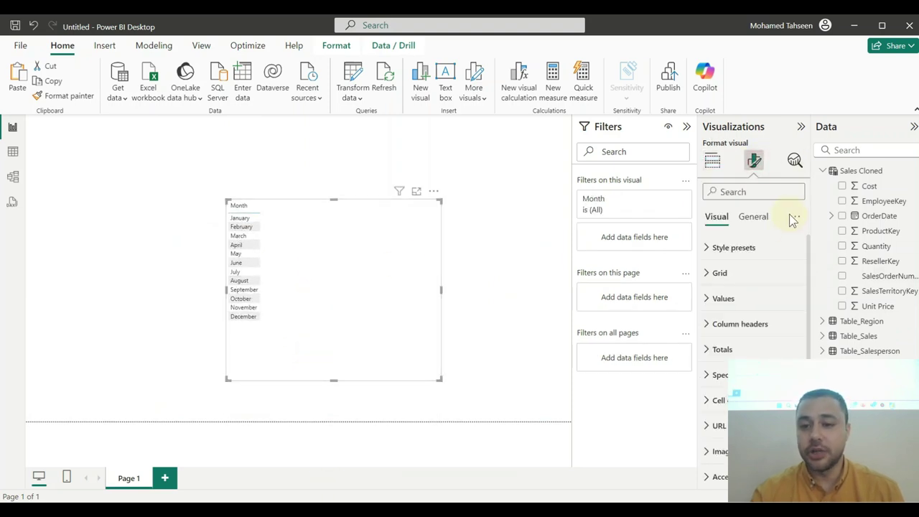
pyautogui.click(732, 300)
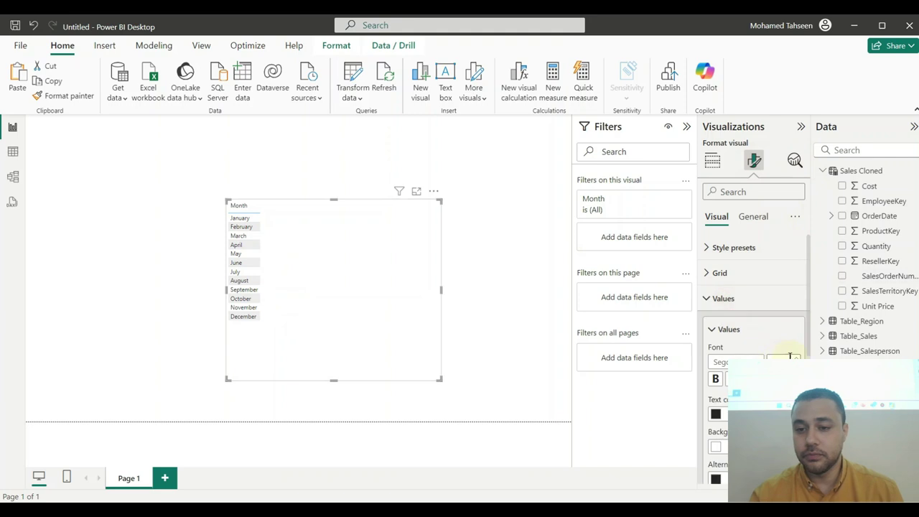
pyautogui.click(290, 314)
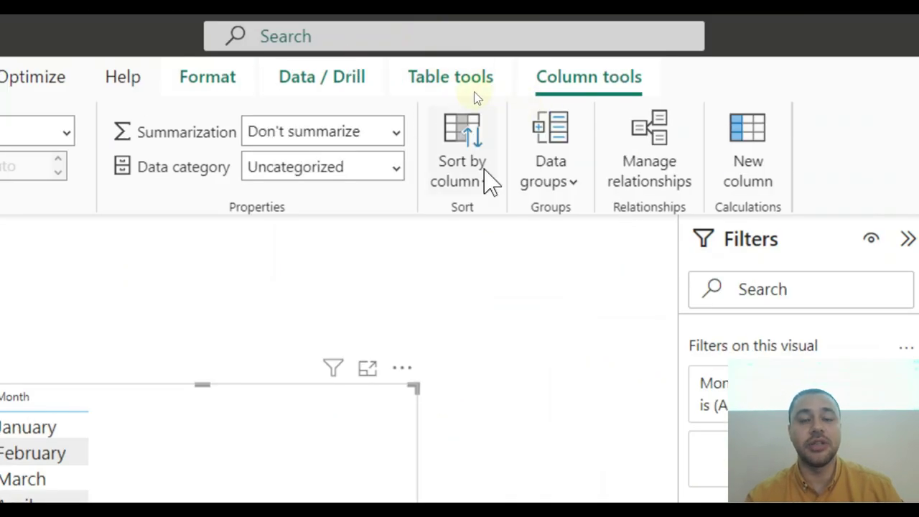
# Step: Try sorting the Month column by Month itself, and return its sort column to MonthNum
pyautogui.click(484, 181)
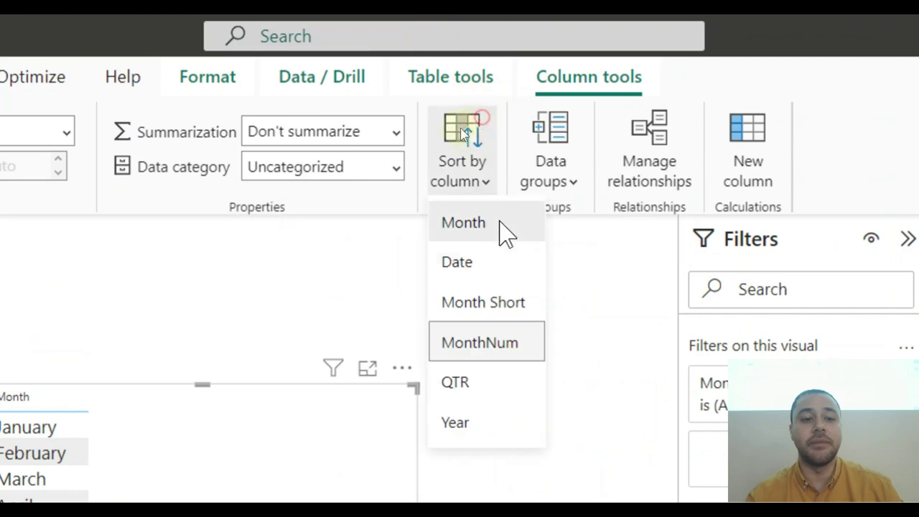
pyautogui.click(500, 228)
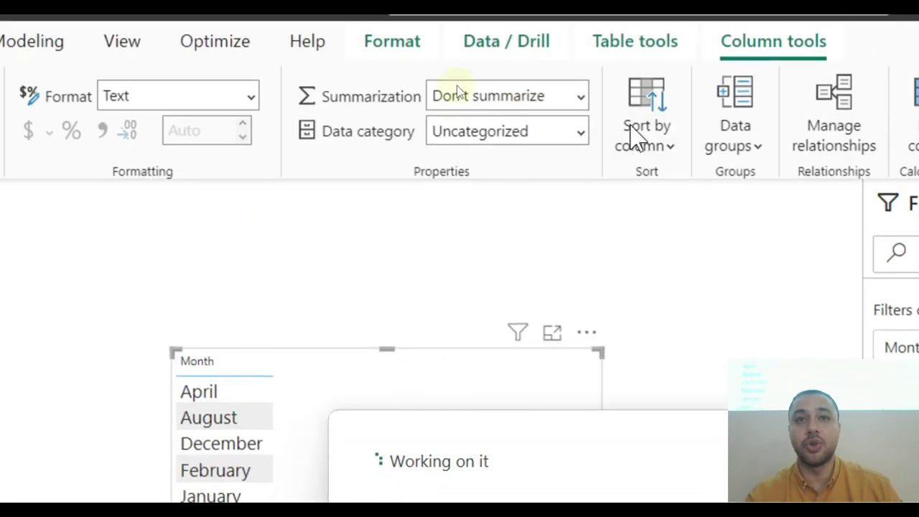
pyautogui.click(632, 129)
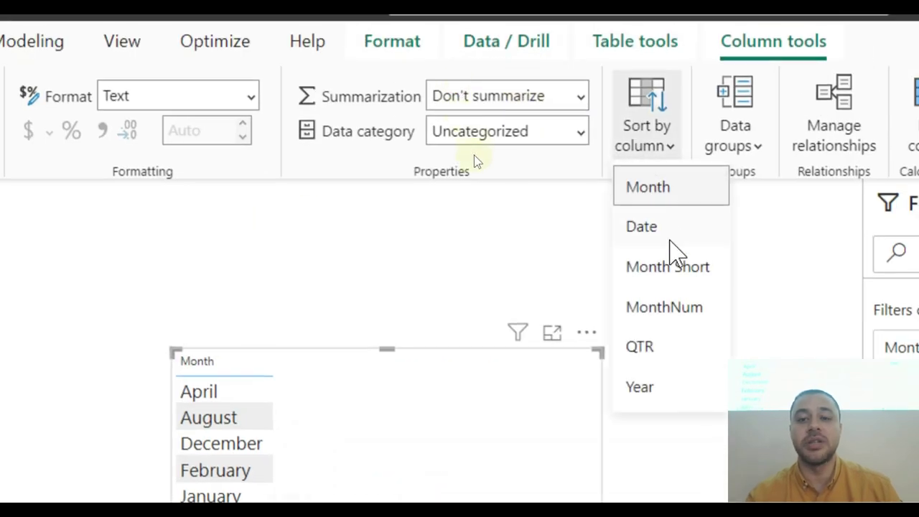
pyautogui.click(667, 307)
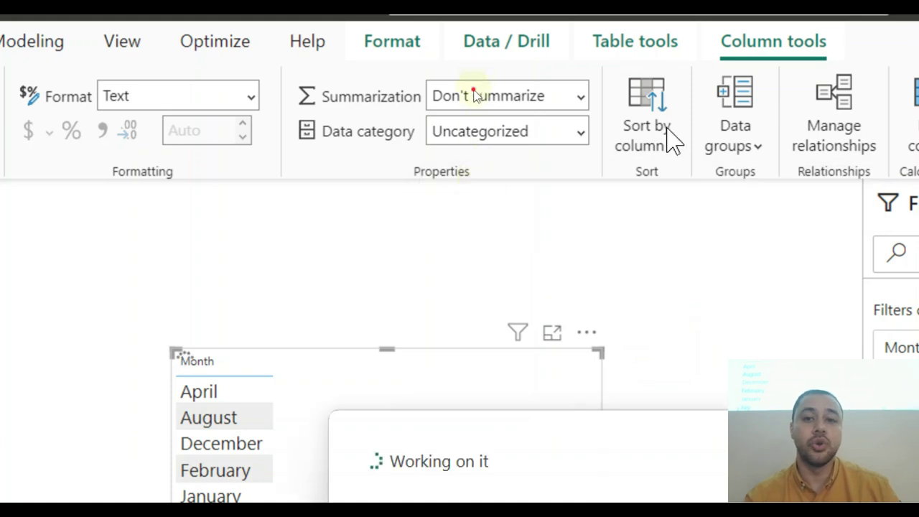
pyautogui.click(645, 137)
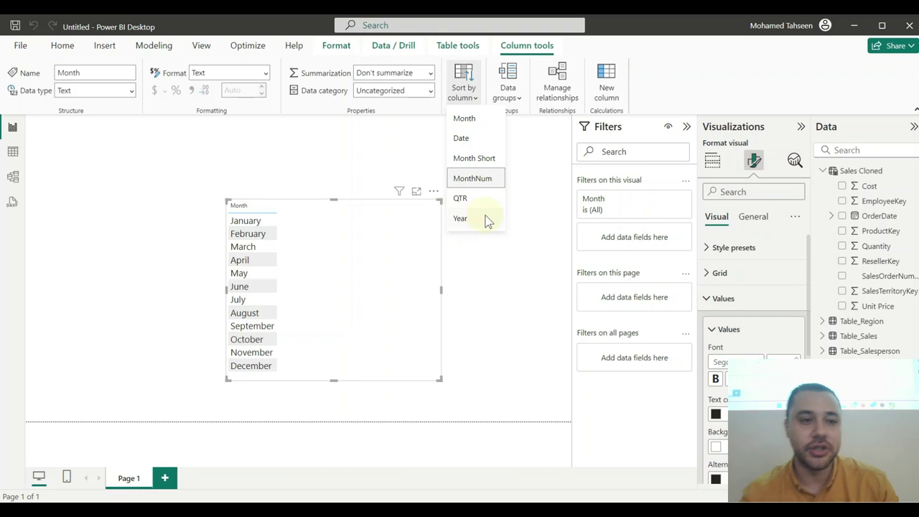
# Step: In the model diagram, move the Sales Cloned table next to Table2
pyautogui.click(13, 153)
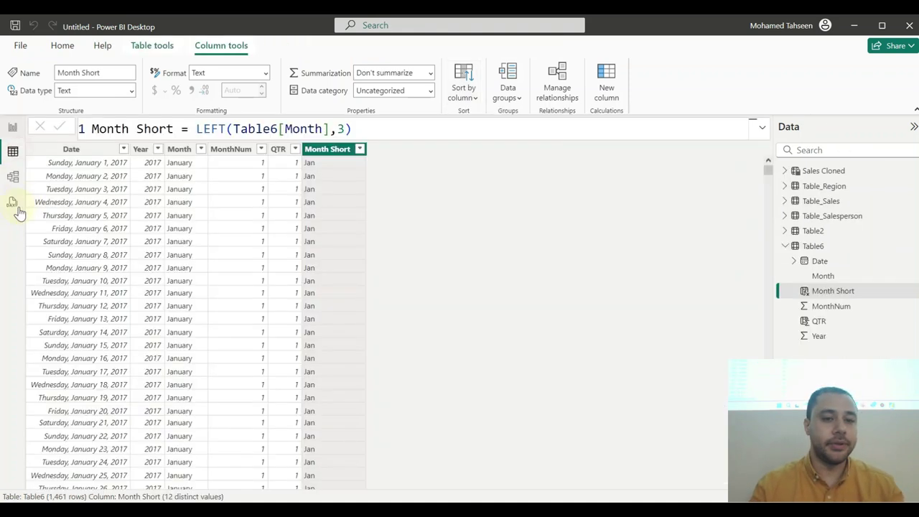
pyautogui.click(14, 180)
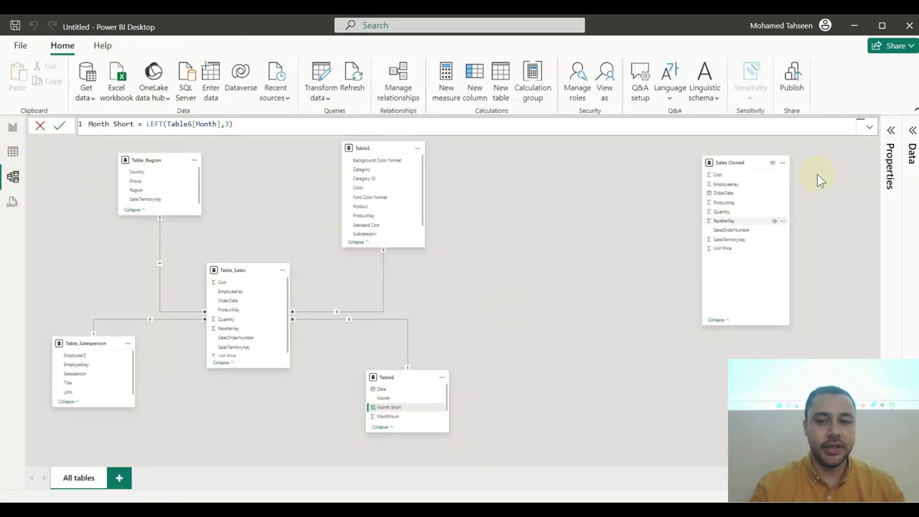
pyautogui.moveTo(753, 170); pyautogui.dragTo(551, 172)
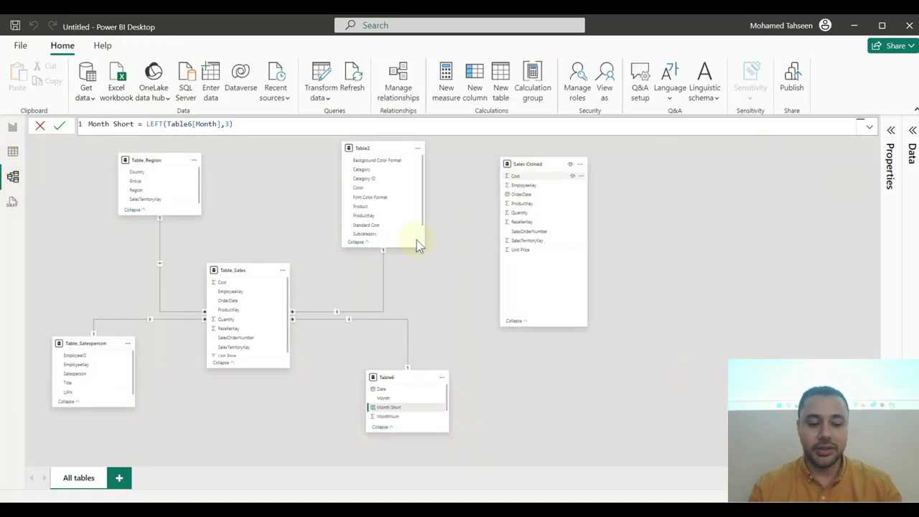
pyautogui.scroll(2, 495, 310)
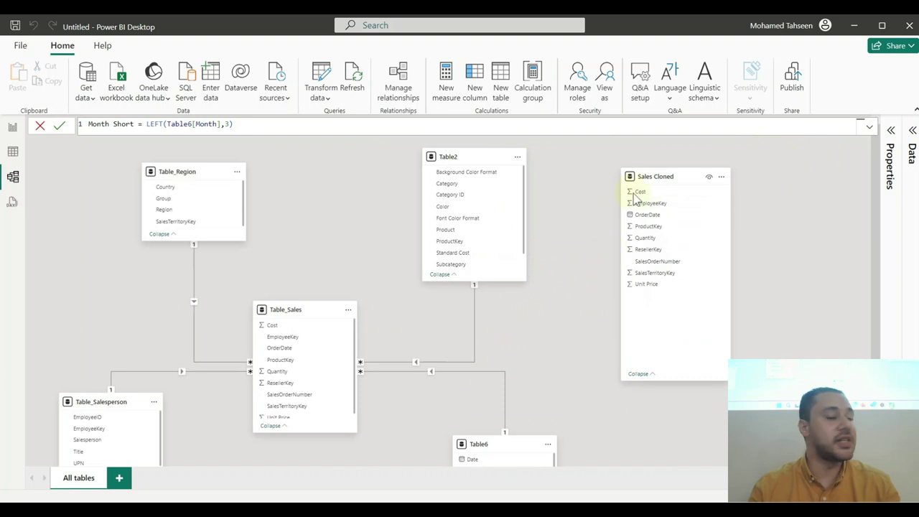
pyautogui.moveTo(669, 176); pyautogui.dragTo(601, 175)
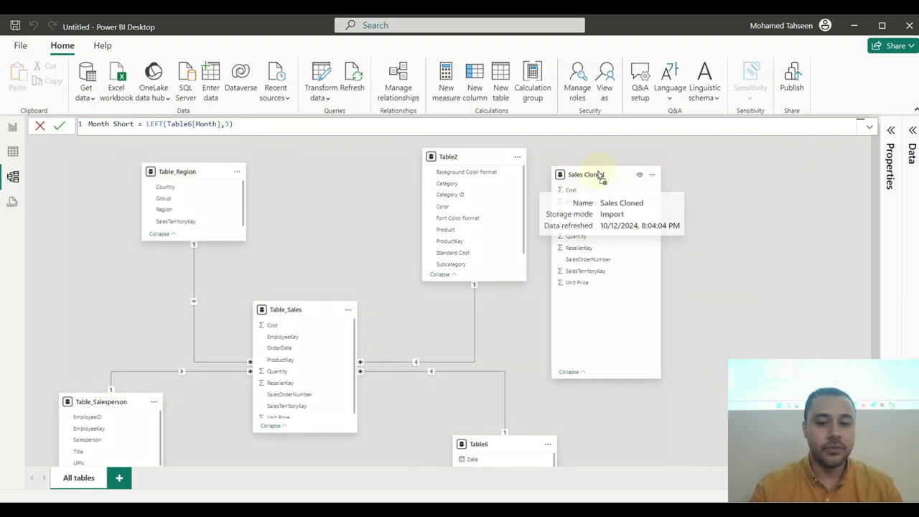
# Step: Switch to PowerPoint to check the exercise steps on slide 62, and return to the Power BI model
pyautogui.hotkey('alt', 'Tab')
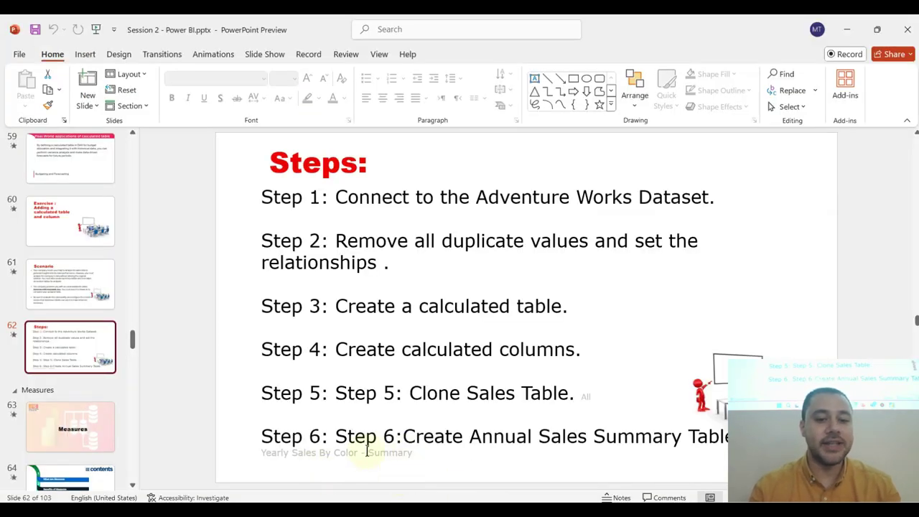
pyautogui.click(848, 32)
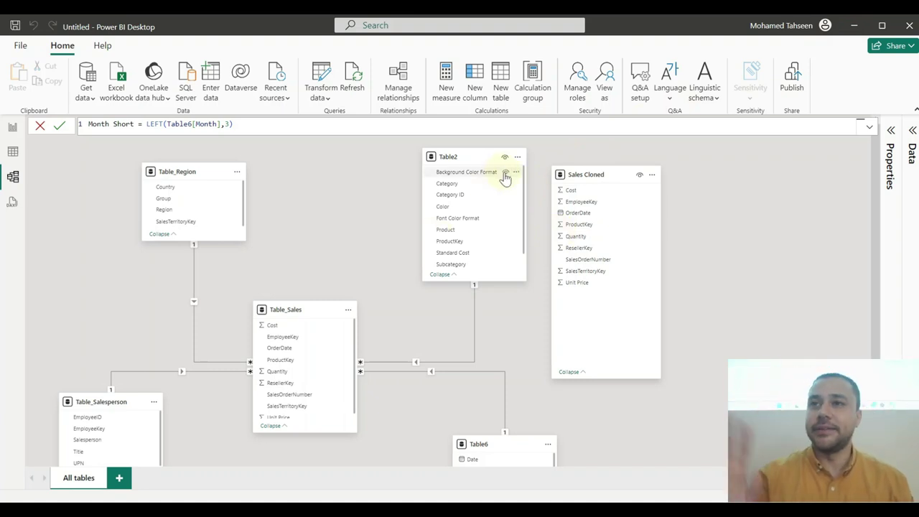
pyautogui.click(334, 222)
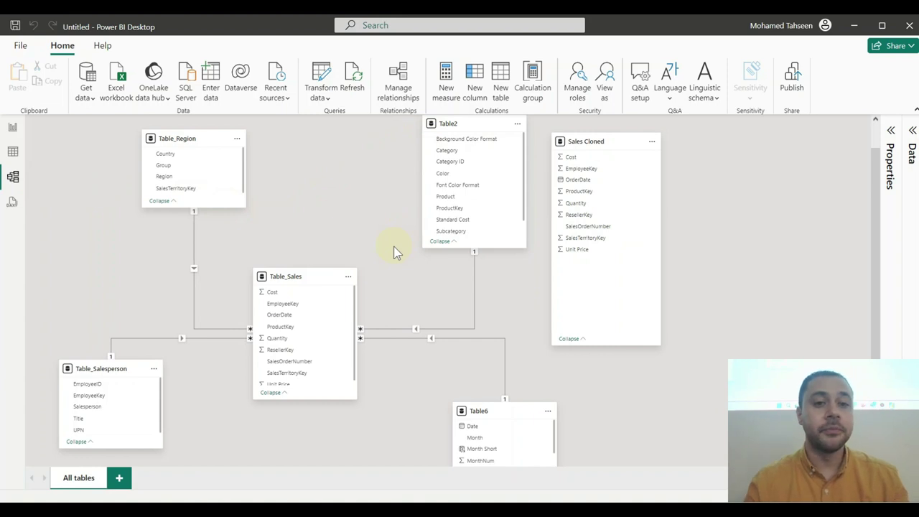
pyautogui.scroll(-1, 394, 246)
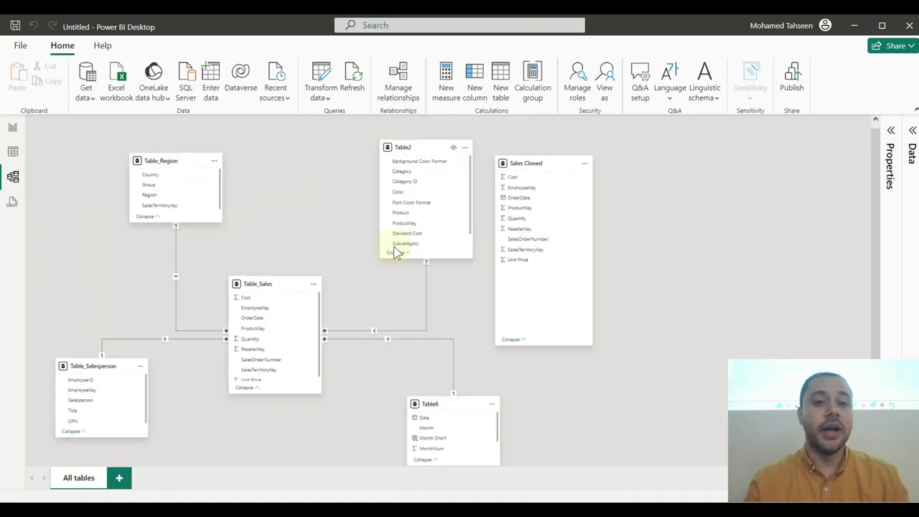
pyautogui.click(475, 81)
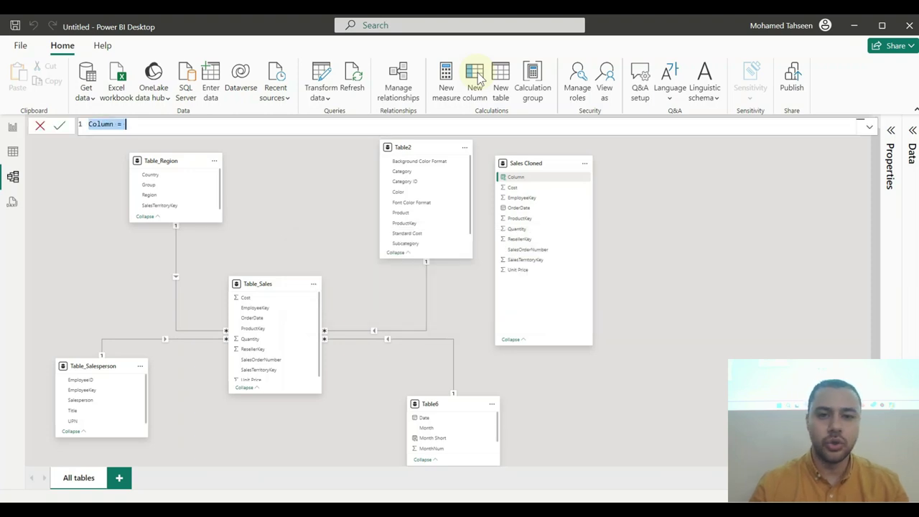
pyautogui.click(727, 226)
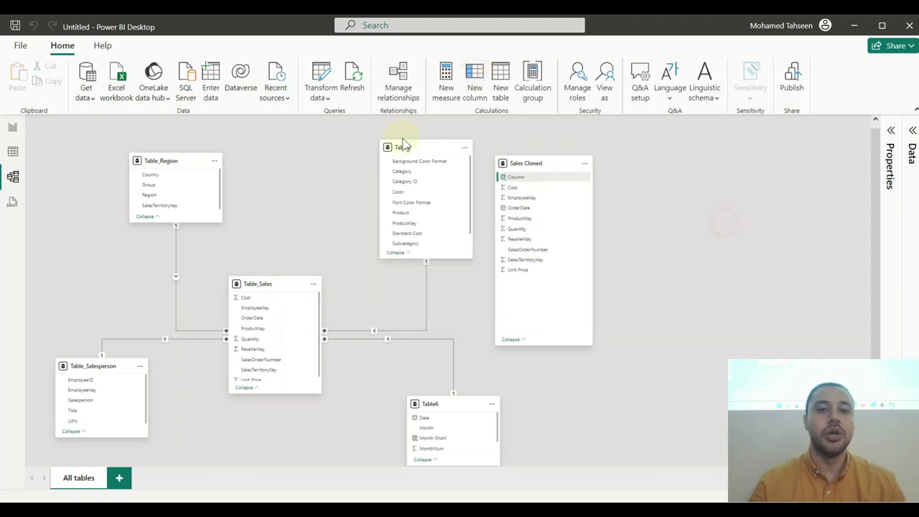
pyautogui.click(498, 85)
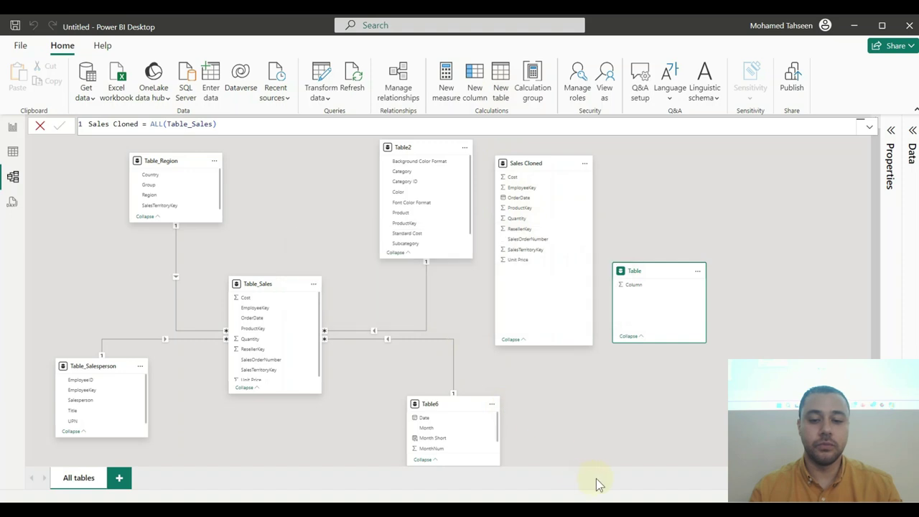
pyautogui.hotkey('alt', 'Tab')
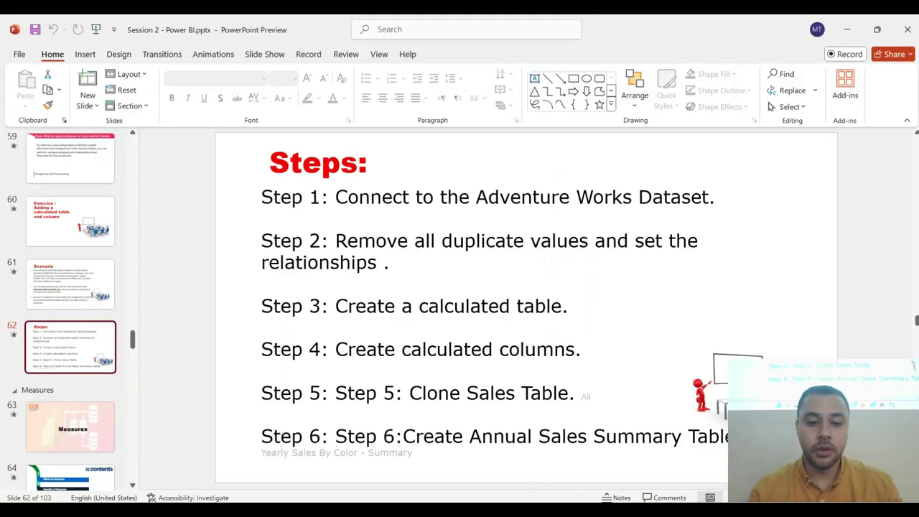
pyautogui.hotkey('alt', 'Tab')
pyautogui.doubleClick(108, 124)
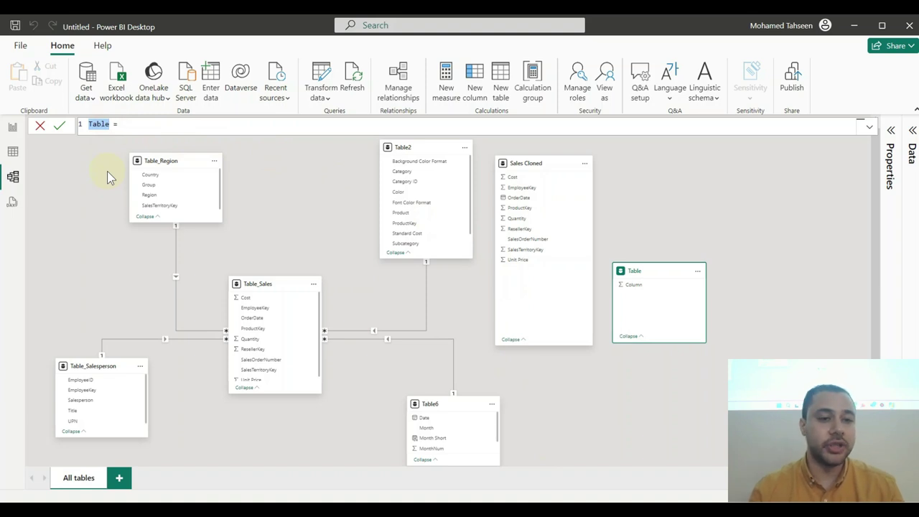
pyautogui.click(11, 153)
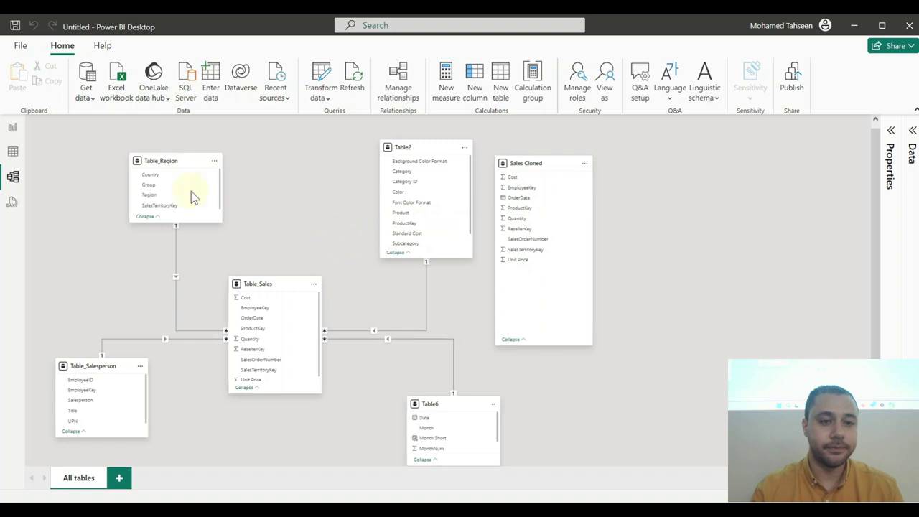
# Step: In Table view, collapse the expanded field lists and compare the Sales Cloned table's icon with those of the other tables
pyautogui.click(12, 151)
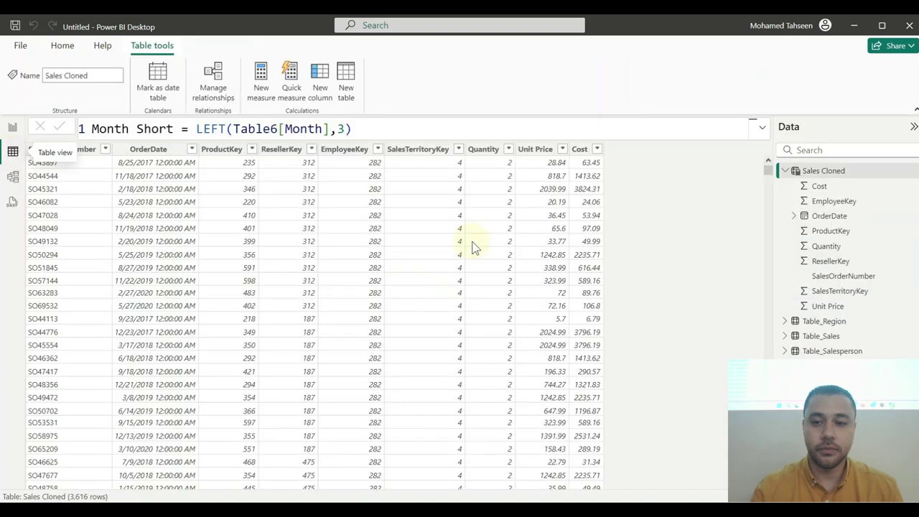
pyautogui.click(784, 170)
pyautogui.click(785, 247)
pyautogui.click(786, 248)
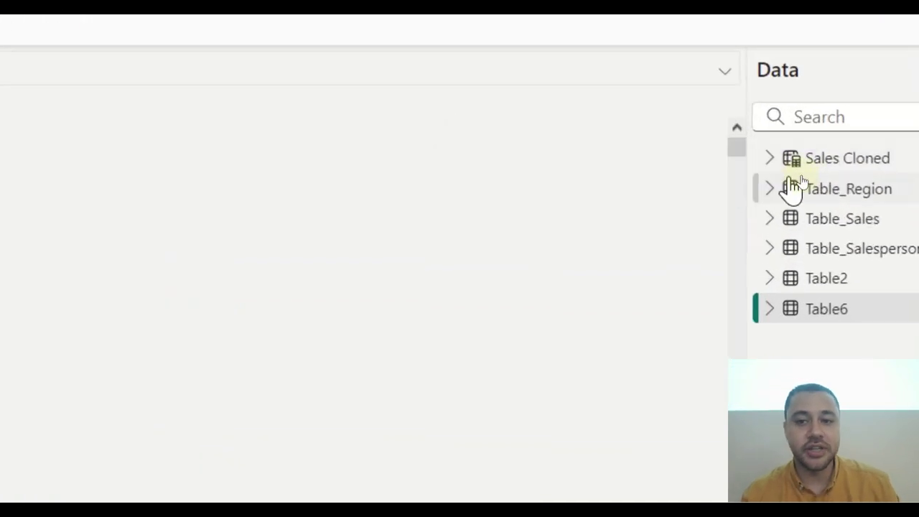
pyautogui.moveTo(791, 173)
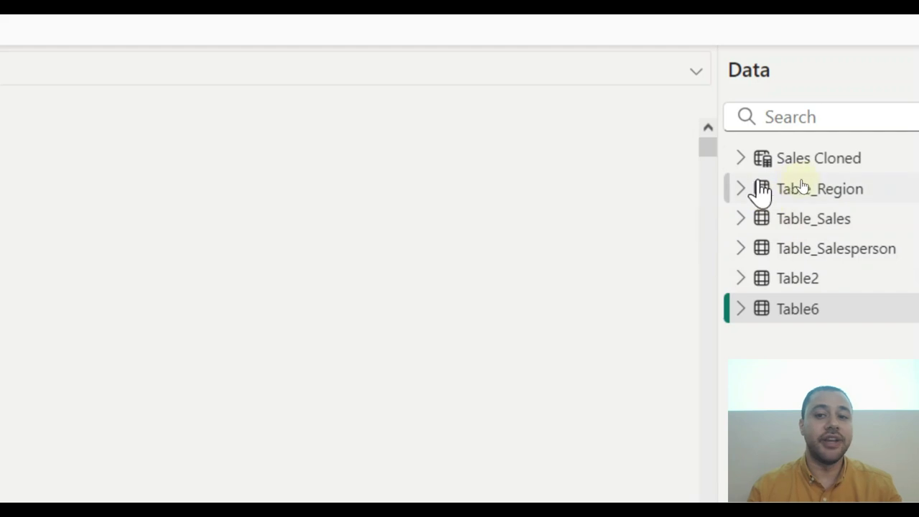
pyautogui.moveTo(786, 172)
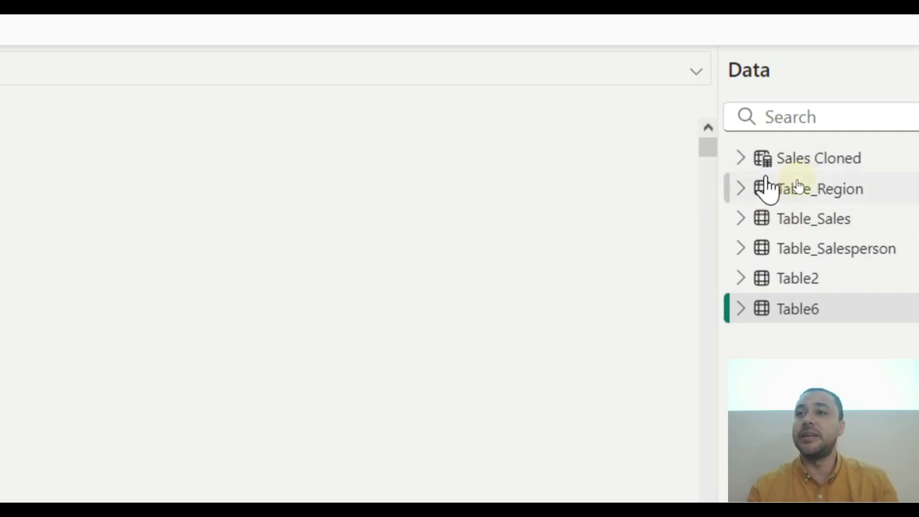
pyautogui.moveTo(768, 188)
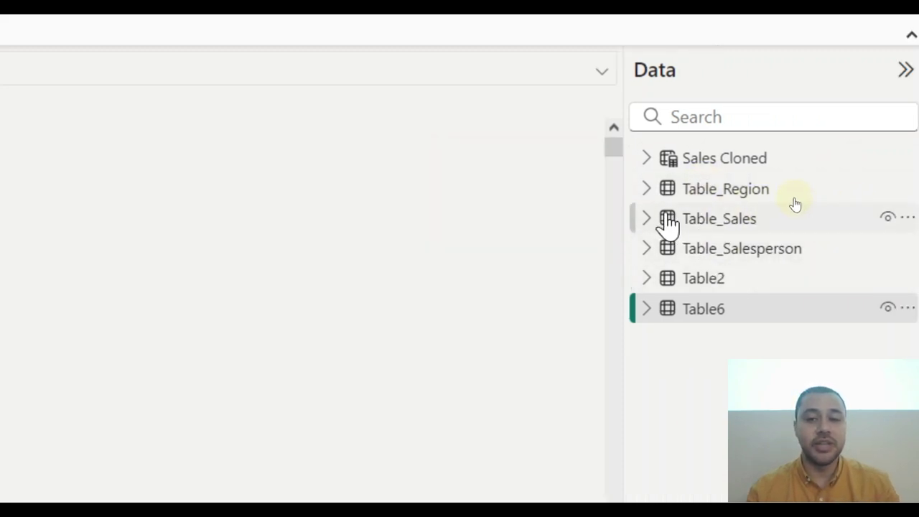
# Step: Examine the fields and rows of Table_Sales, and look at the product data in Table2
pyautogui.click(646, 219)
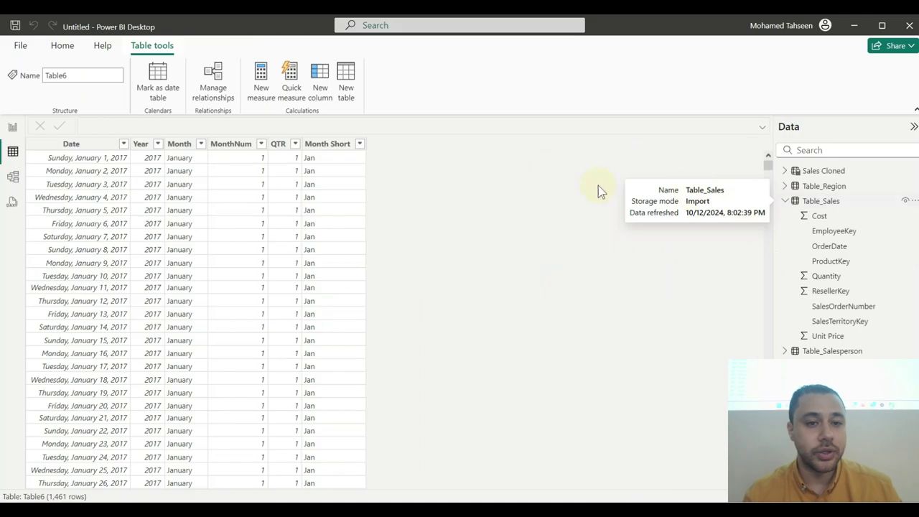
pyautogui.click(825, 202)
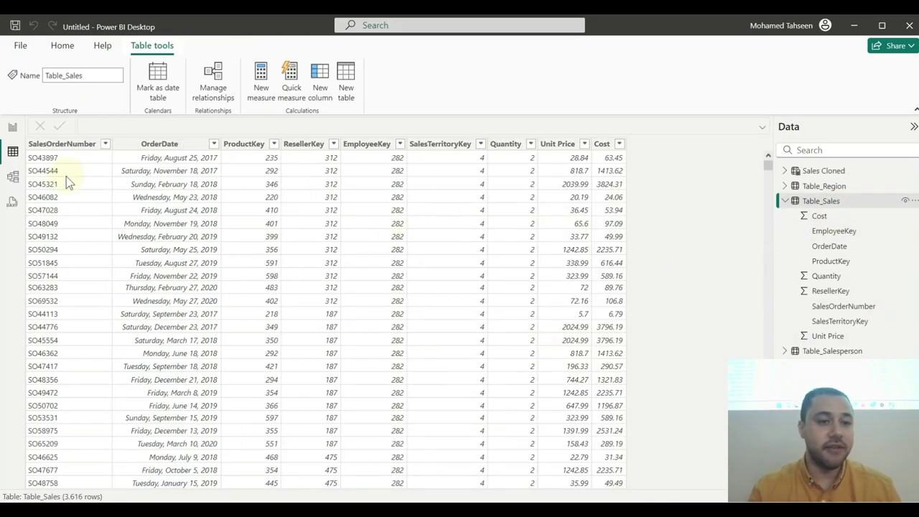
pyautogui.click(784, 200)
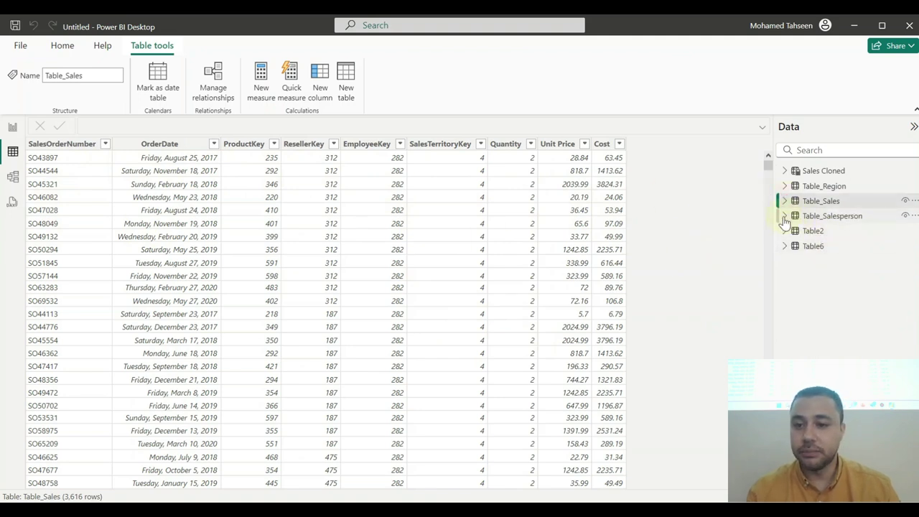
pyautogui.click(785, 215)
pyautogui.click(786, 215)
pyautogui.click(793, 231)
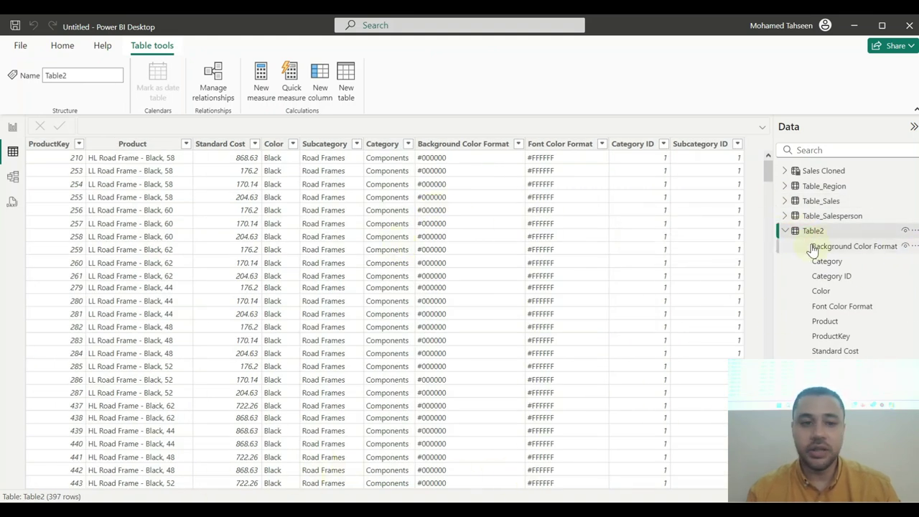
# Step: Open AdventureWorksData8.xlsx in Excel to view its source data, and check the exercise steps on slide 62 in PowerPoint
pyautogui.hotkey('alt', 'Tab')
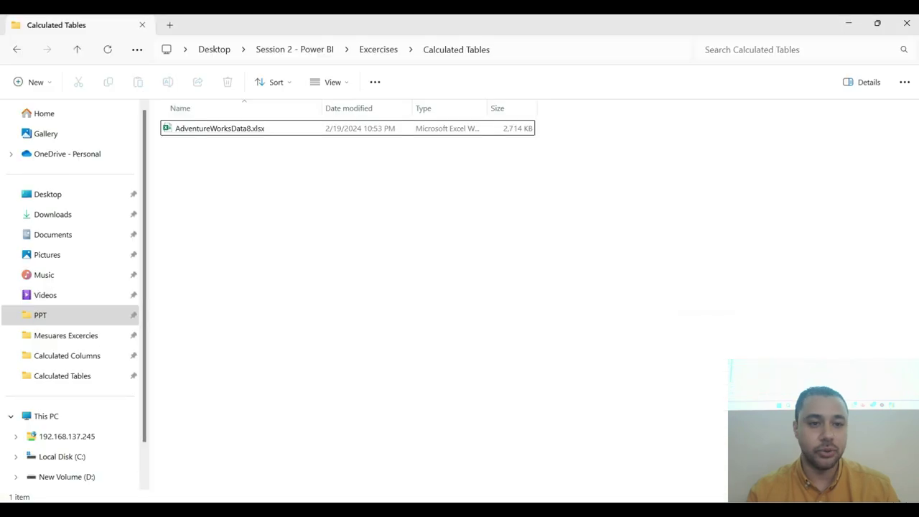
pyautogui.doubleClick(242, 129)
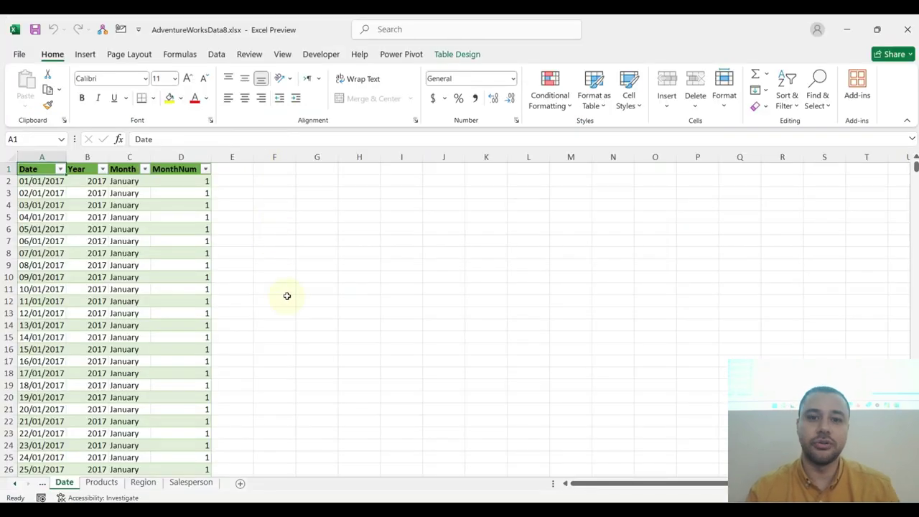
pyautogui.hotkey('alt', 'Tab')
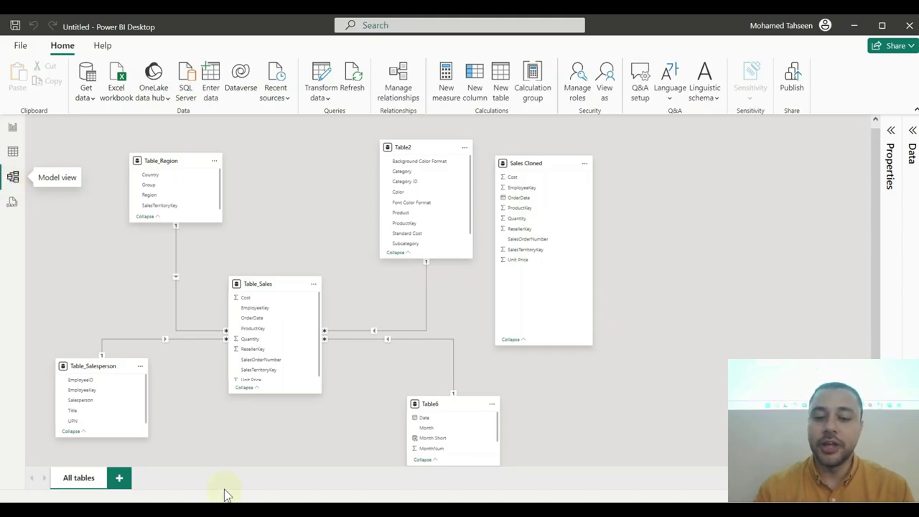
pyautogui.hotkey('alt', 'Tab')
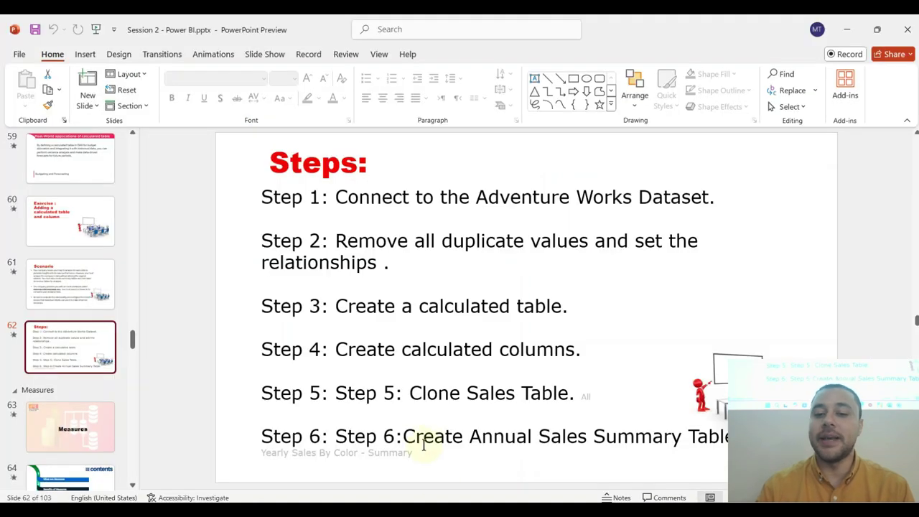
pyautogui.click(849, 30)
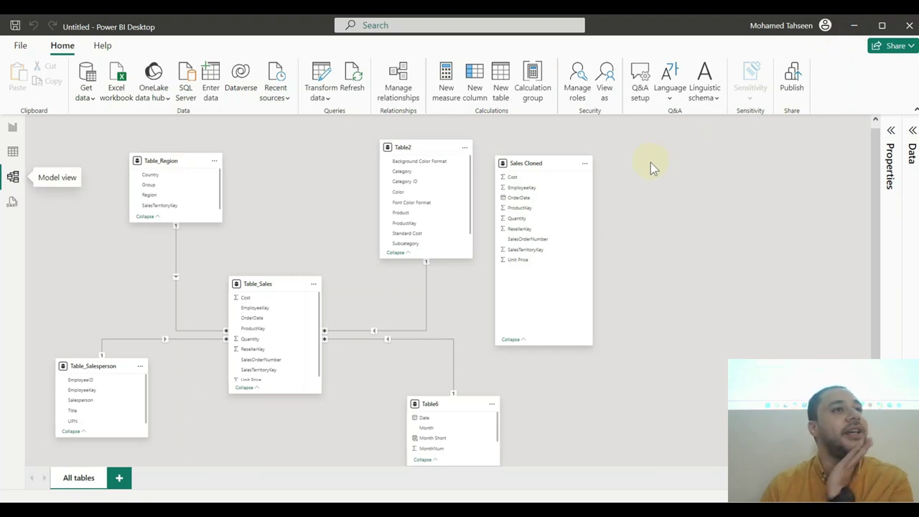
# Step: Examine where the command for creating a new table is offered in Table view and Report view, and return to Model view
pyautogui.click(503, 76)
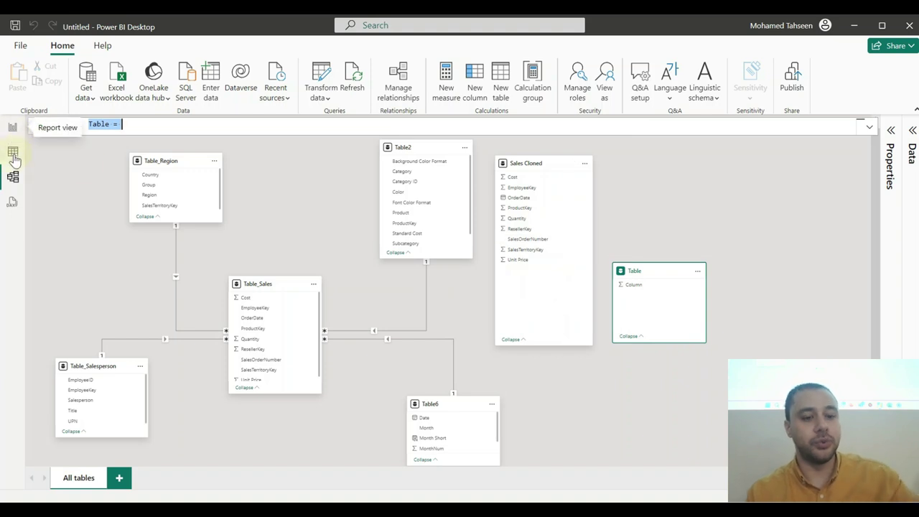
pyautogui.click(280, 194)
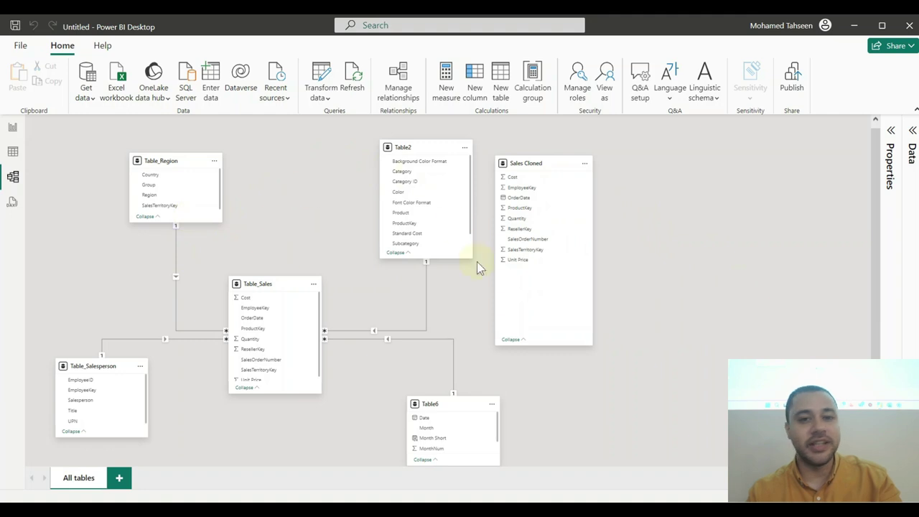
pyautogui.click(13, 151)
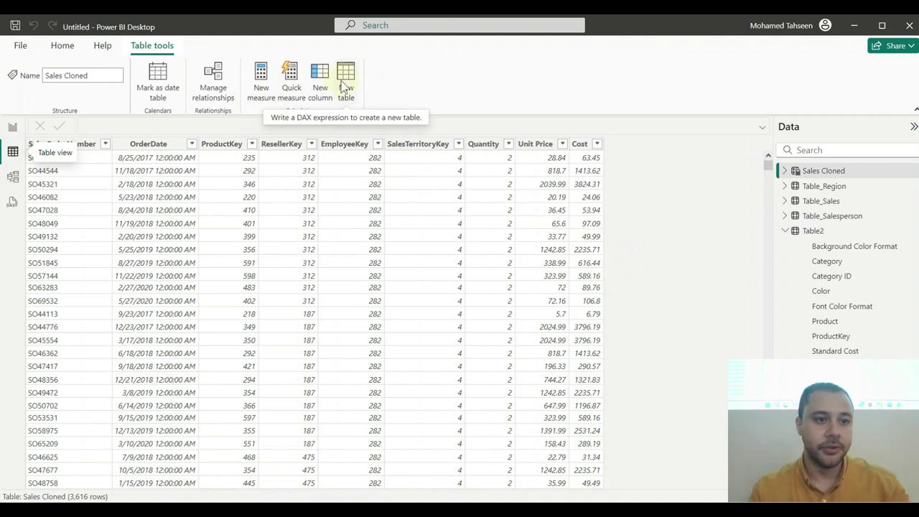
pyautogui.click(13, 127)
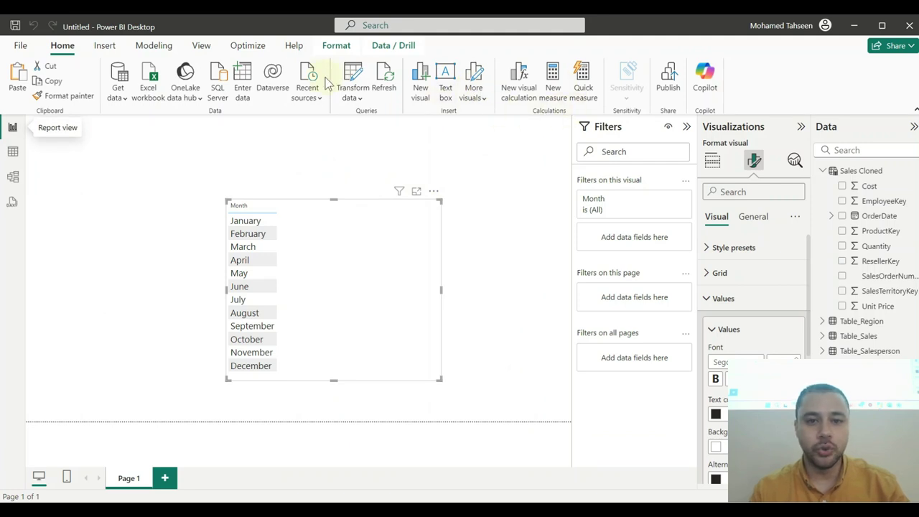
pyautogui.click(375, 140)
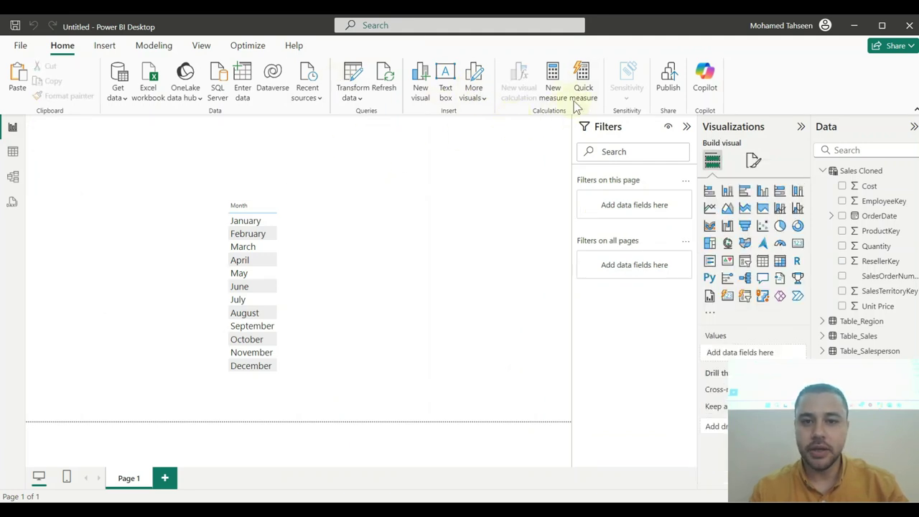
pyautogui.click(201, 49)
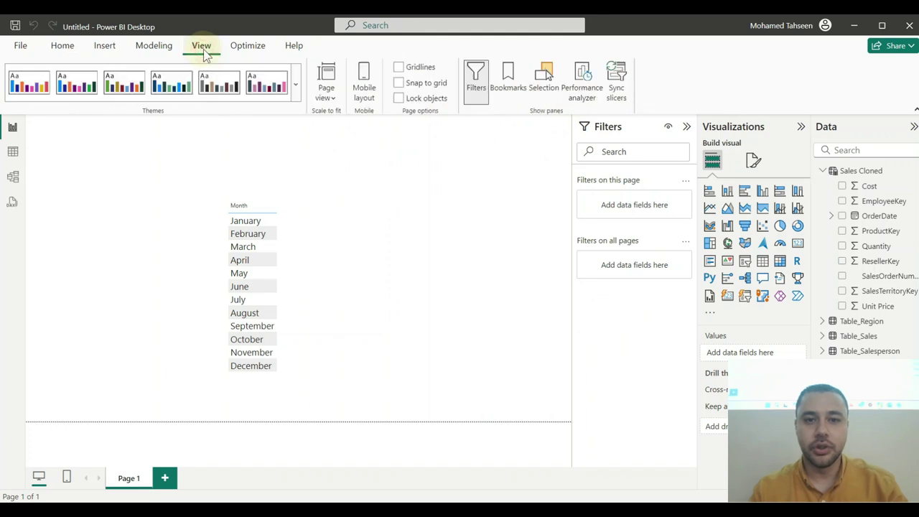
pyautogui.click(167, 46)
pyautogui.click(106, 46)
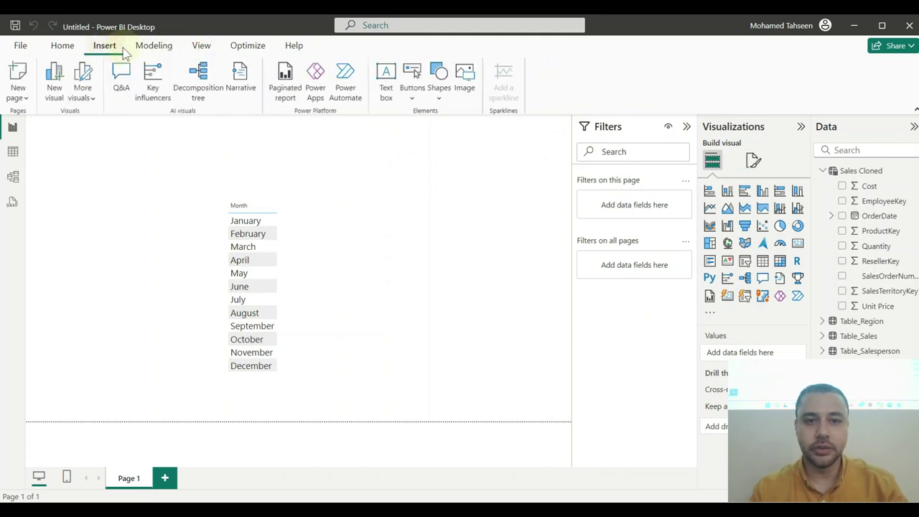
pyautogui.click(200, 46)
pyautogui.click(241, 46)
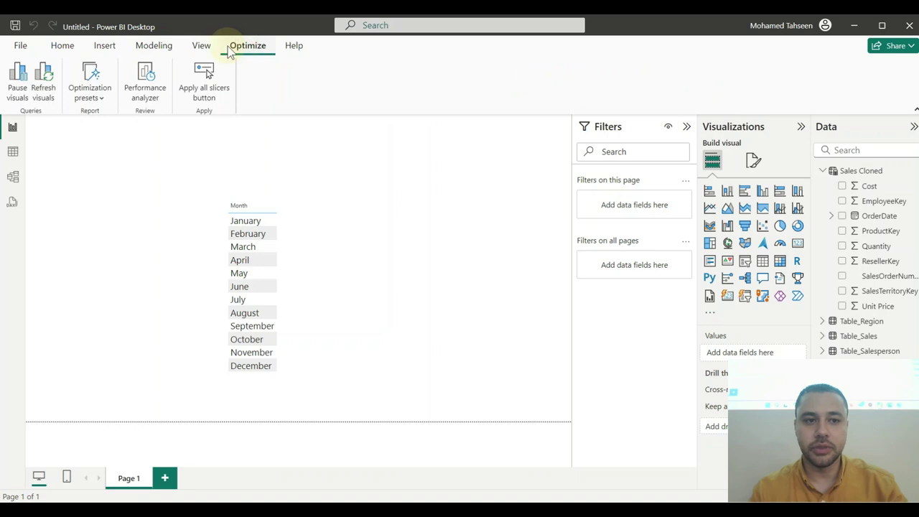
pyautogui.click(64, 48)
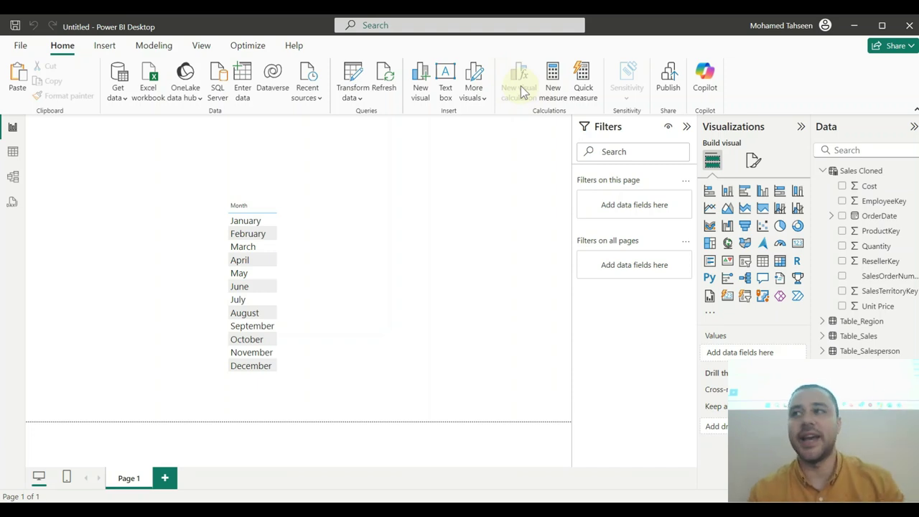
pyautogui.click(13, 180)
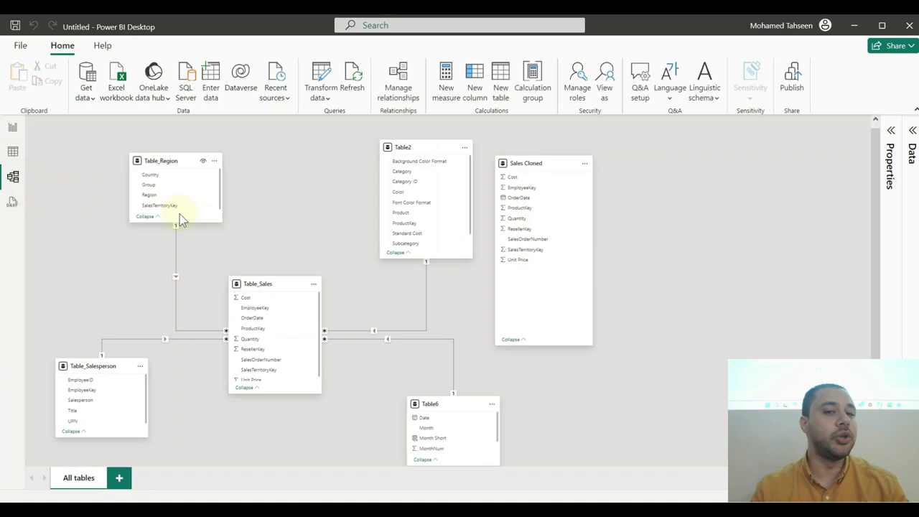
# Step: Start a new calculated table in the model and begin its name with "Yearly"
pyautogui.click(506, 79)
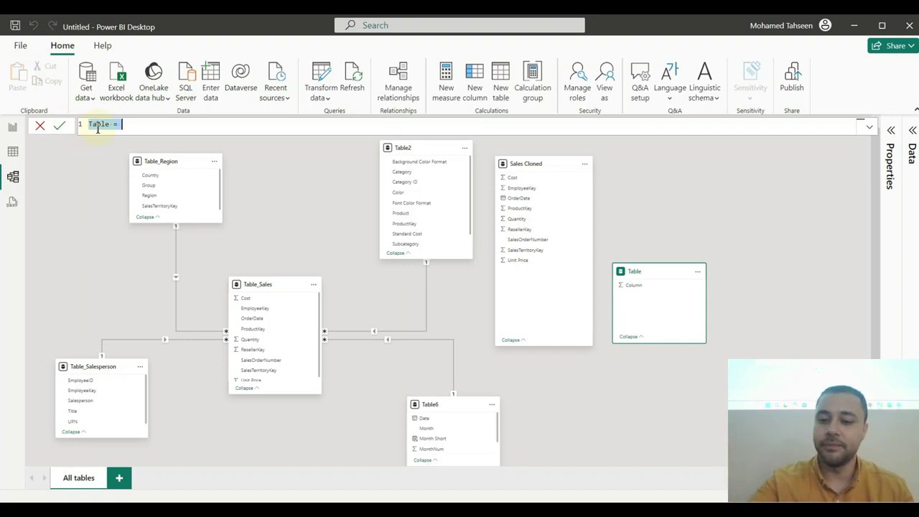
pyautogui.scroll(3, 98, 128)
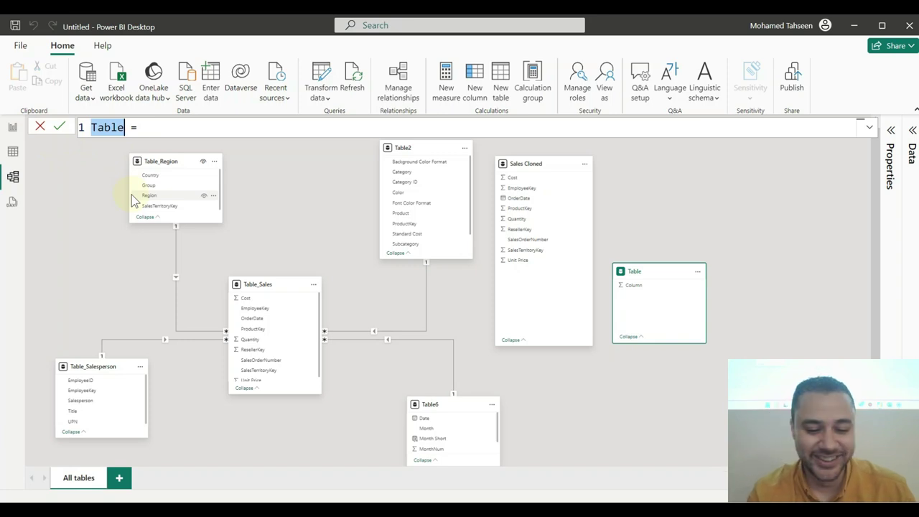
pyautogui.write('Yearly')
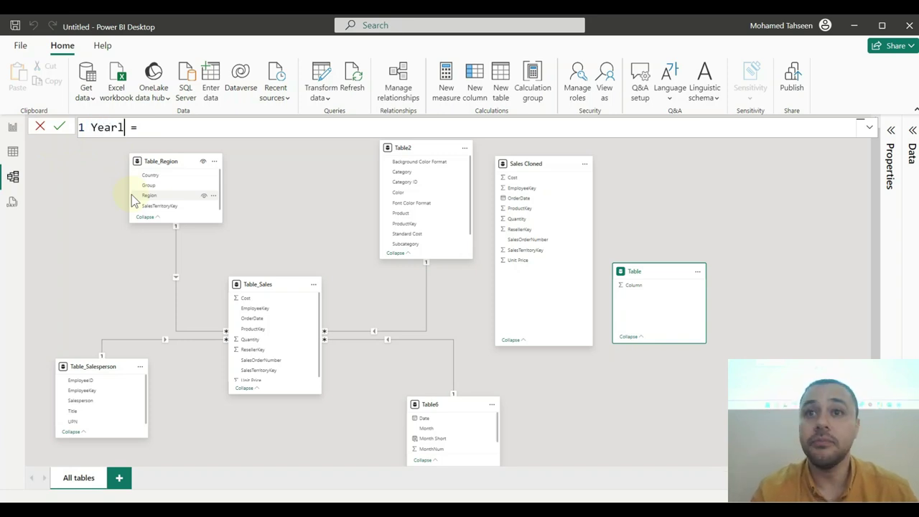
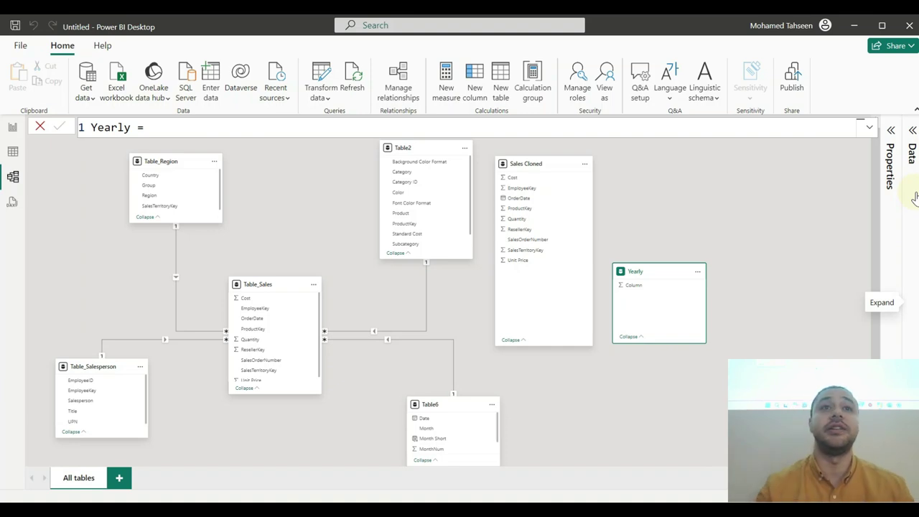
pyautogui.click(912, 130)
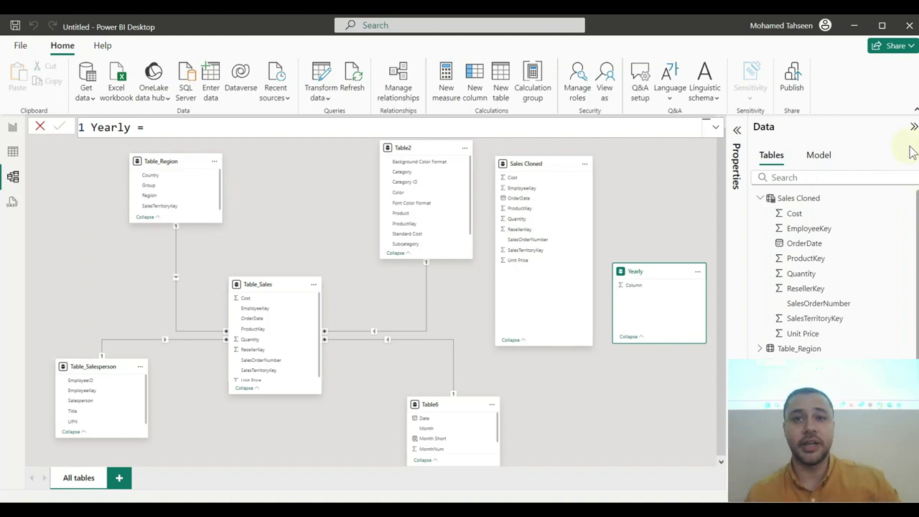
pyautogui.click(859, 128)
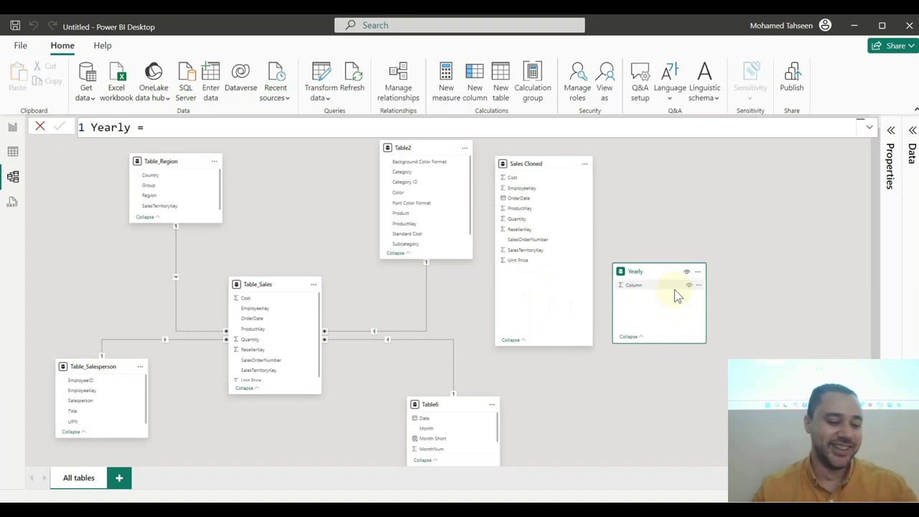
# Step: Move the new calculated table's card higher in the model diagram and extend its name in the formula to Yearly Sales
pyautogui.moveTo(666, 266); pyautogui.dragTo(674, 211)
pyautogui.click(167, 123)
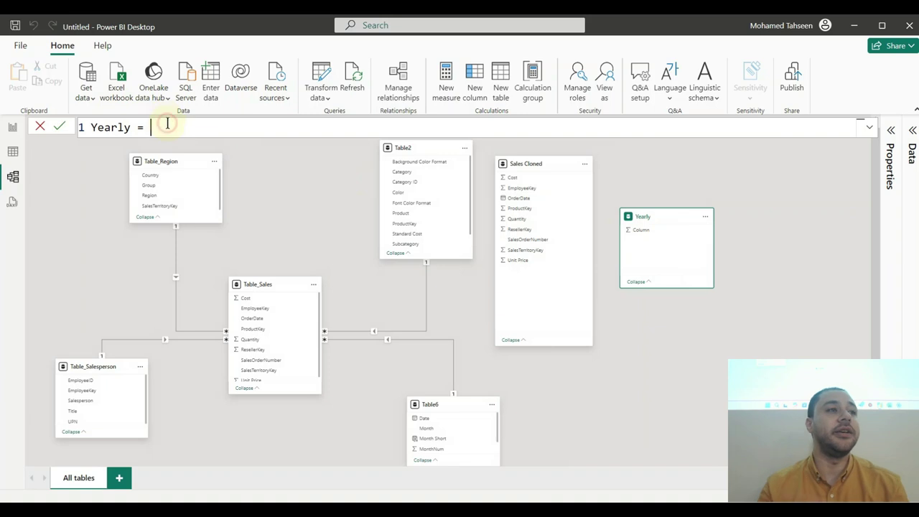
pyautogui.press('Left')
pyautogui.press('Left')
pyautogui.press('Left')
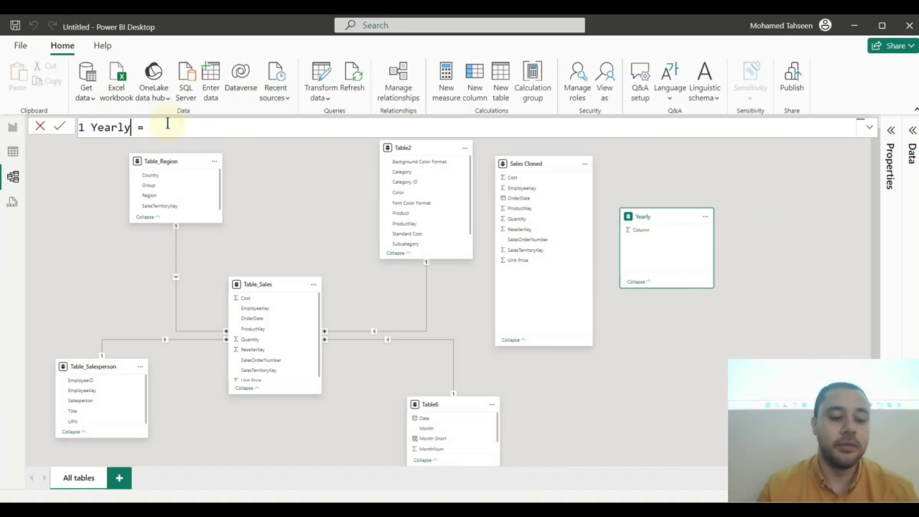
pyautogui.write('Sales')
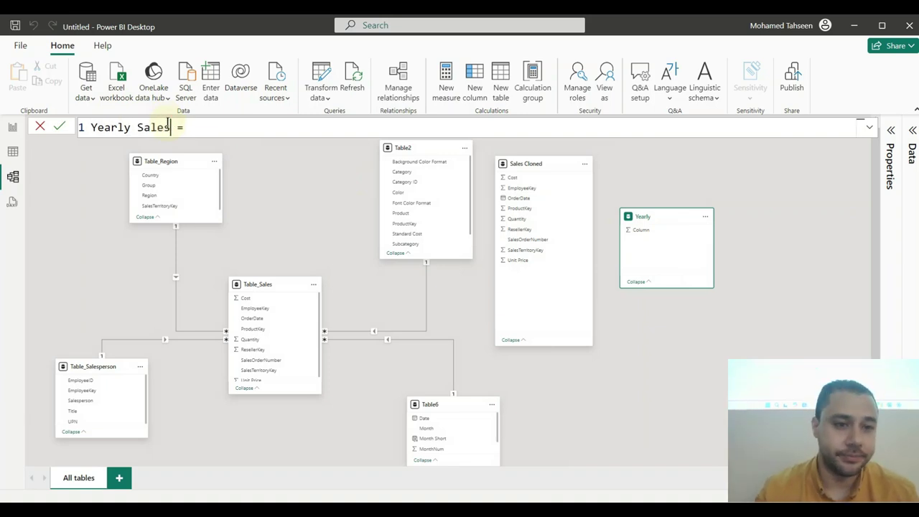
# Step: Begin the Yearly Sales formula with SUMMARIZE, using Table_Sales as the input table
pyautogui.click(200, 127)
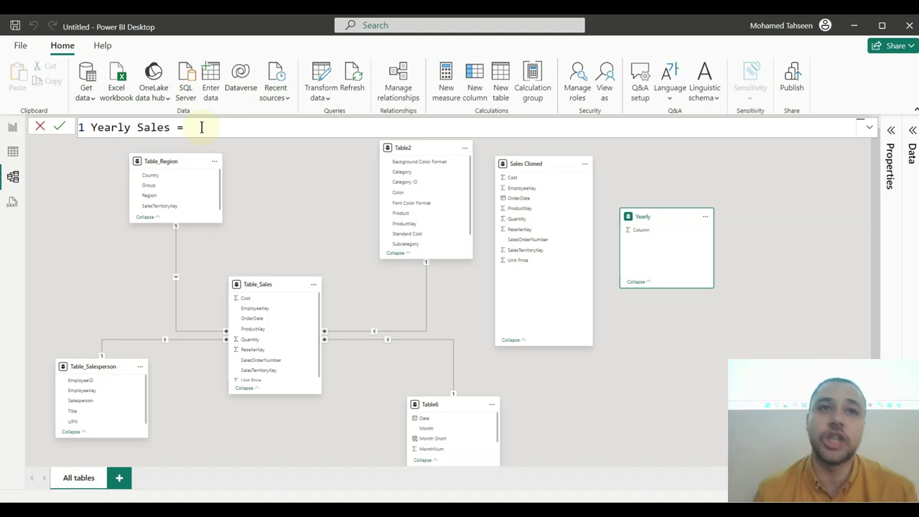
pyautogui.write('sum')
pyautogui.press('Tab')
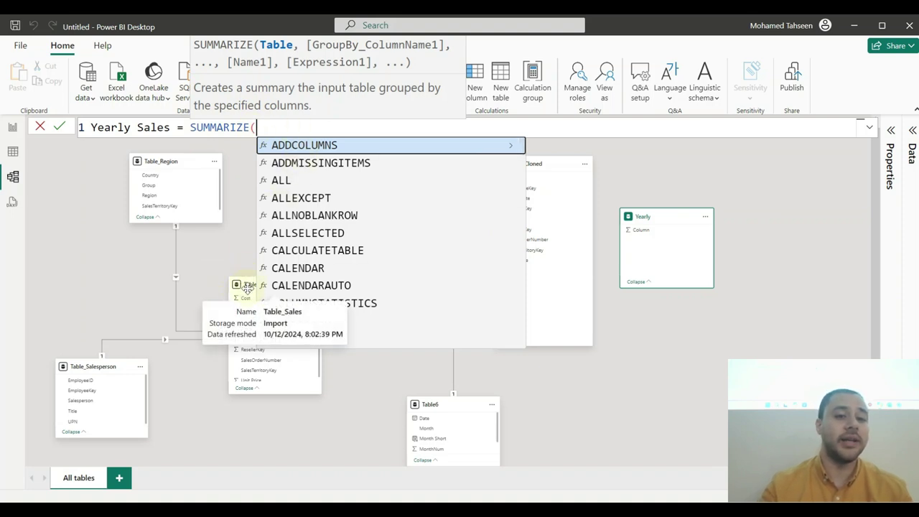
pyautogui.write('tab')
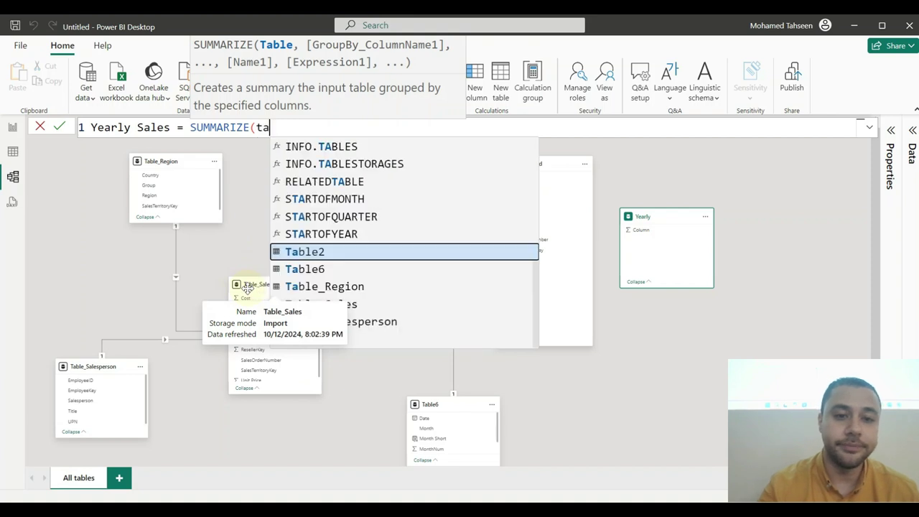
pyautogui.click(355, 322)
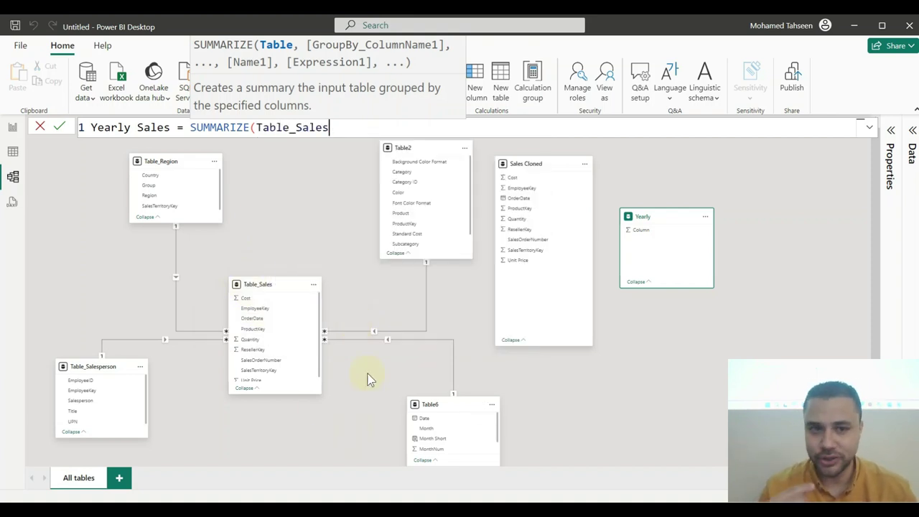
pyautogui.write(',')
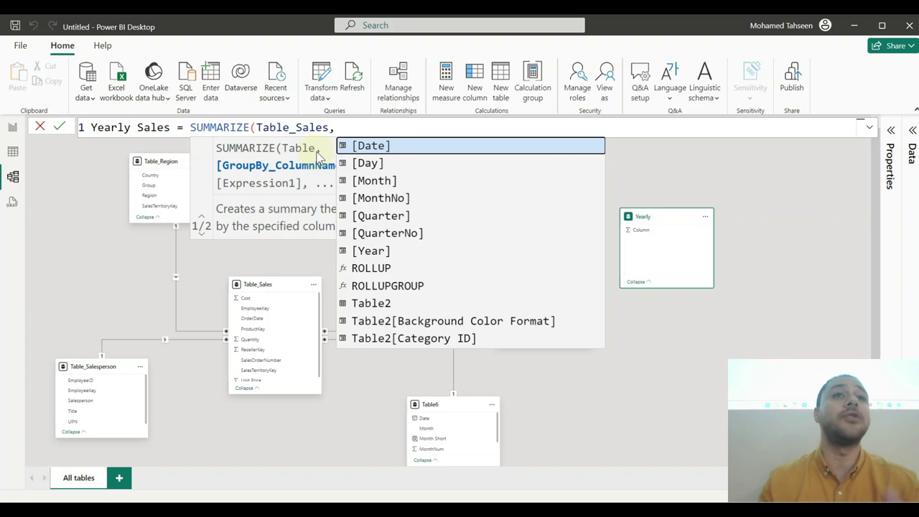
# Step: Group the Yearly Sales summary by Table2[Product] and commit the formula
pyautogui.write('prof')
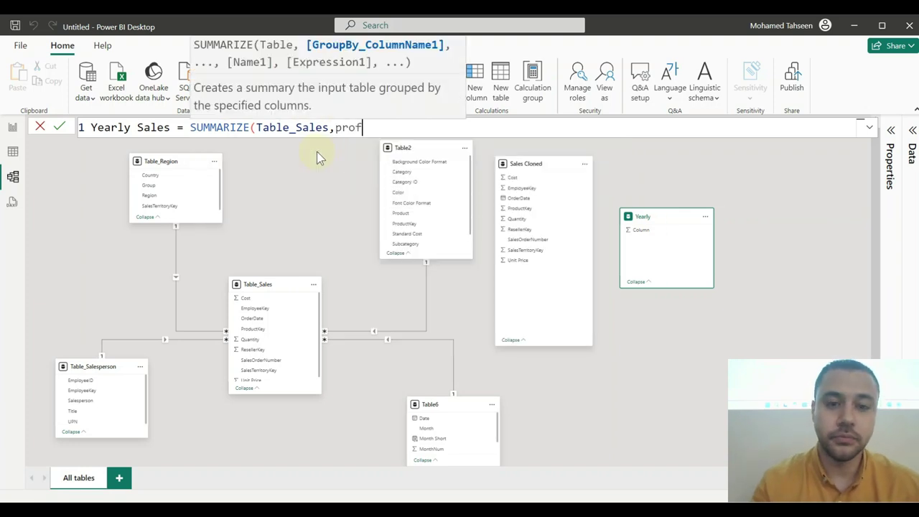
pyautogui.press('BackSpace')
pyautogui.write('du')
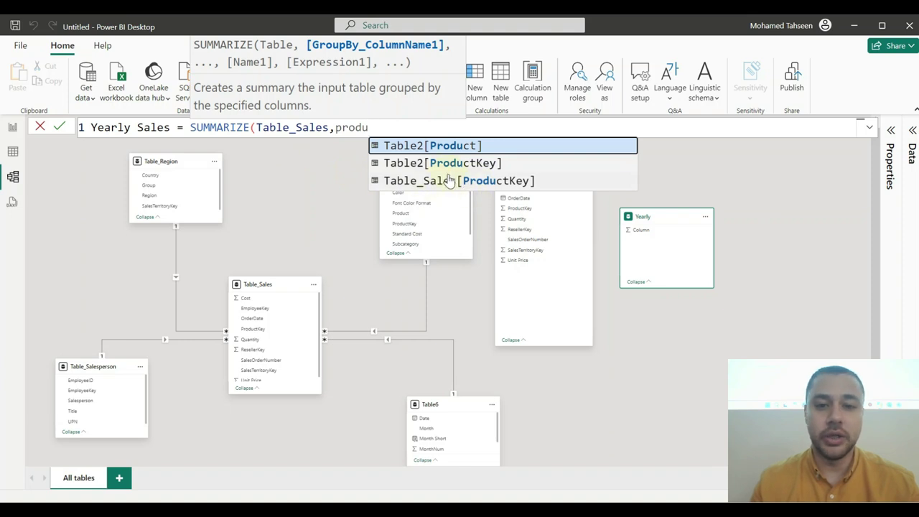
pyautogui.click(430, 146)
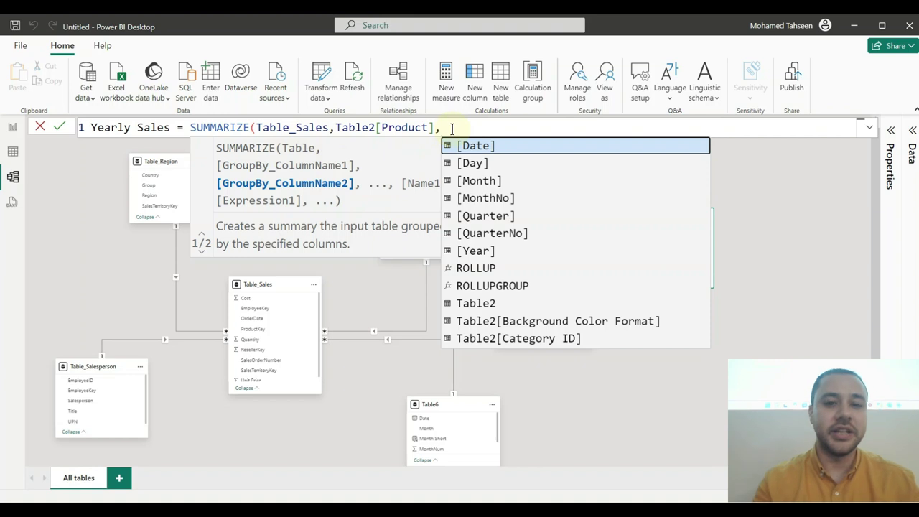
pyautogui.press('BackSpace')
pyautogui.write(')')
pyautogui.press('Return')
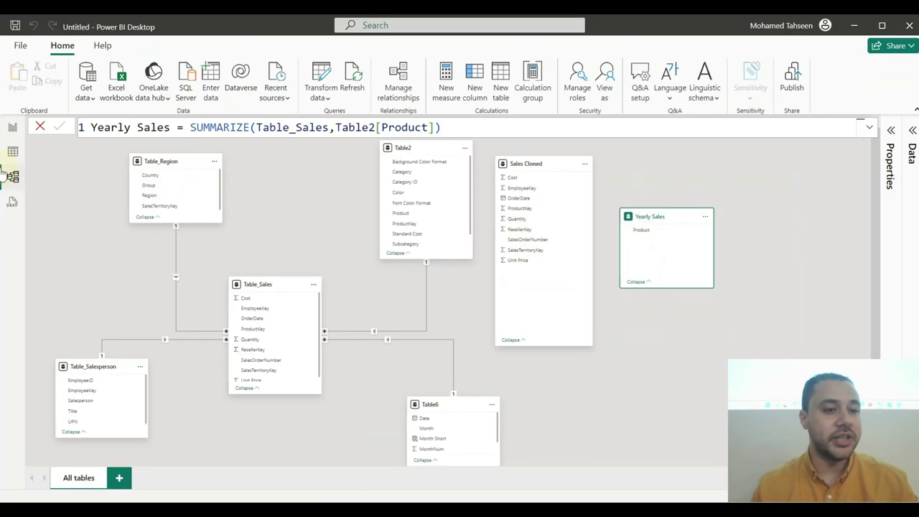
# Step: View the rows of the Yearly Sales table, and look through Table6, Table2, Table_Salesperson and Table_Sales in the table view
pyautogui.click(12, 151)
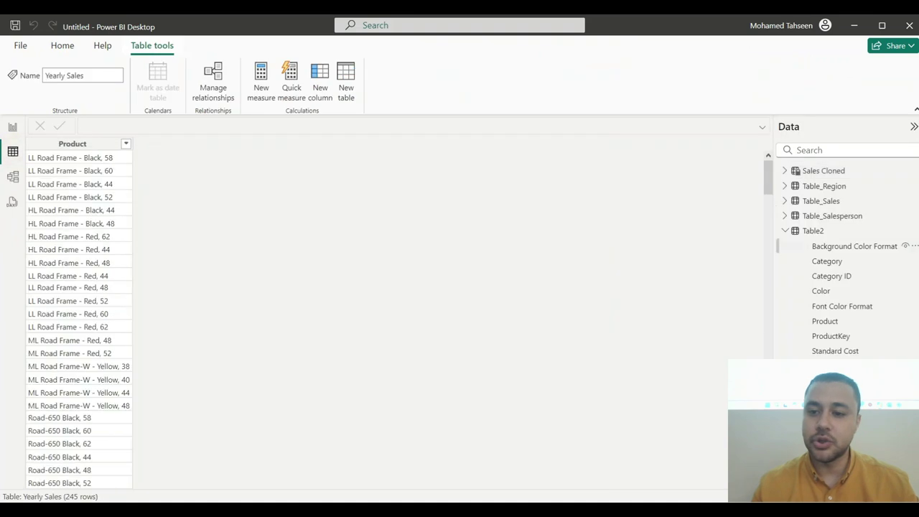
pyautogui.click(782, 231)
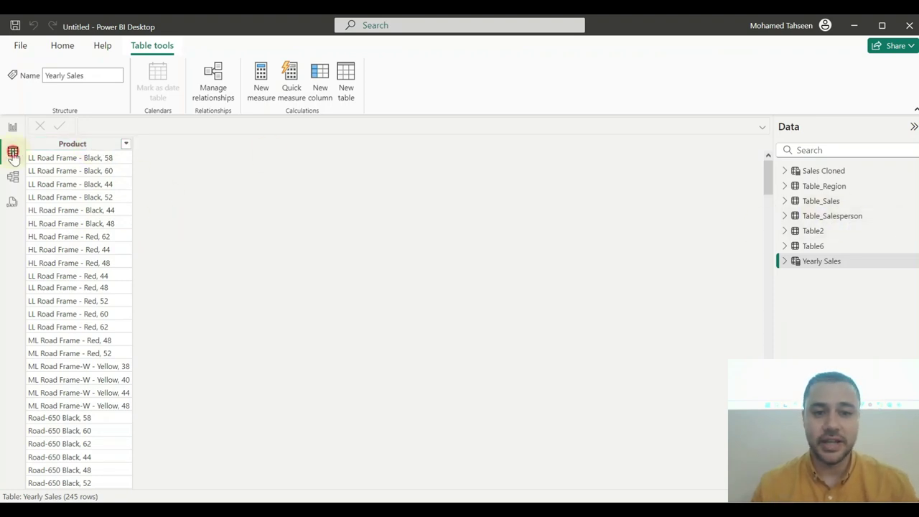
pyautogui.click(814, 245)
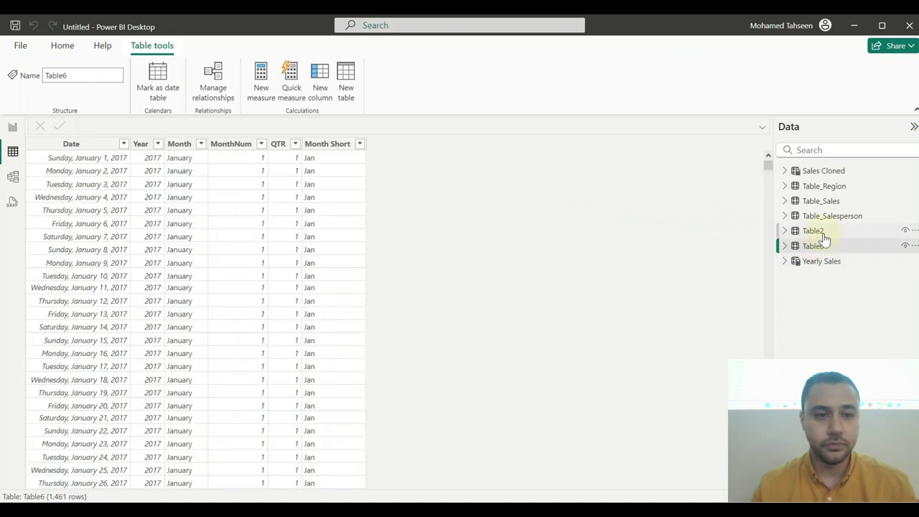
pyautogui.click(826, 231)
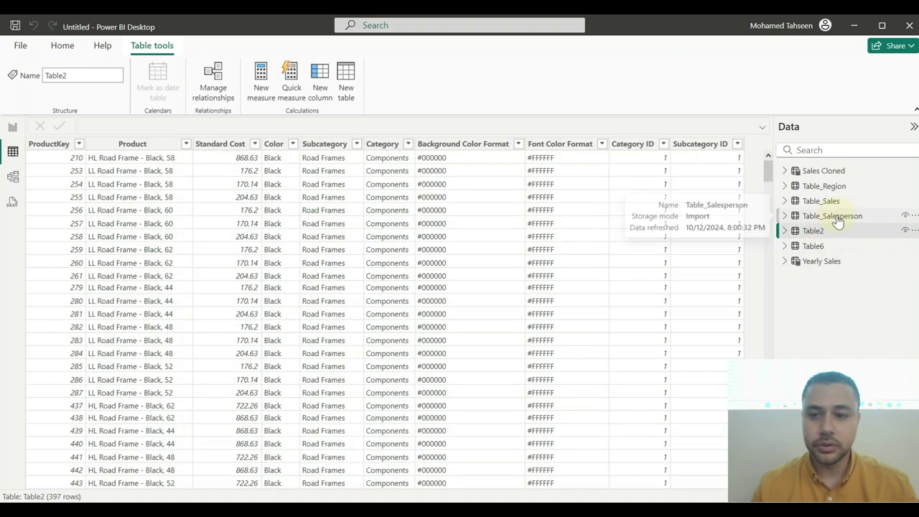
pyautogui.click(836, 218)
pyautogui.click(820, 202)
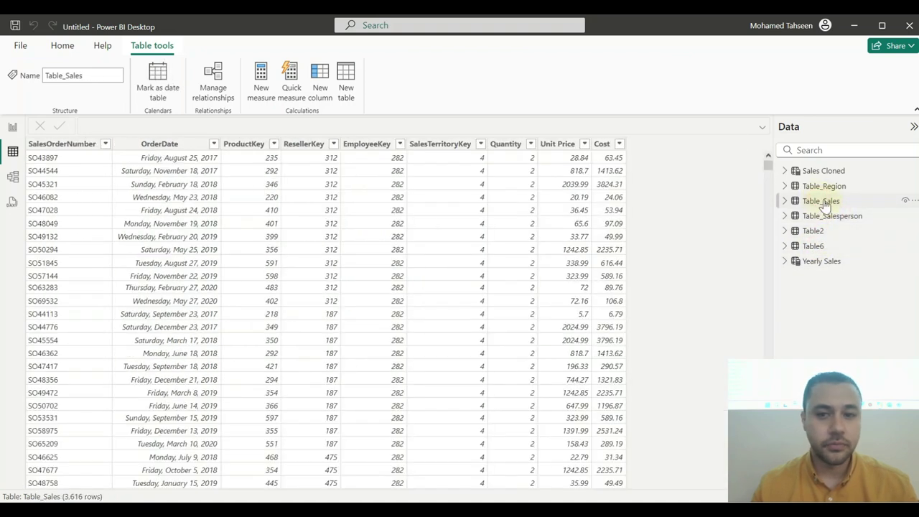
# Step: Inspect the distinct values of the Category column in Table2 without applying a filter
pyautogui.click(826, 231)
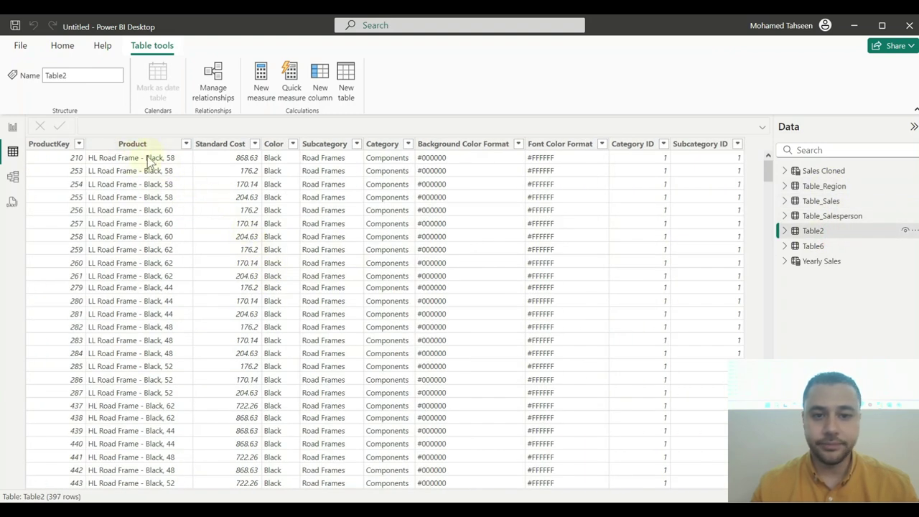
pyautogui.click(408, 144)
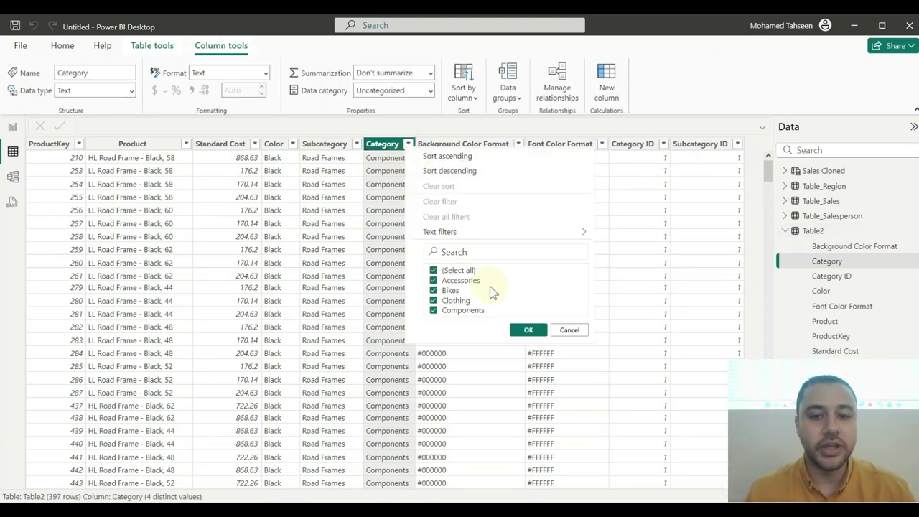
pyautogui.click(568, 331)
# Step: Return to the model view and replace the Yearly Sales expression with a fresh SUMMARIZE function over Table_Sales
pyautogui.click(12, 127)
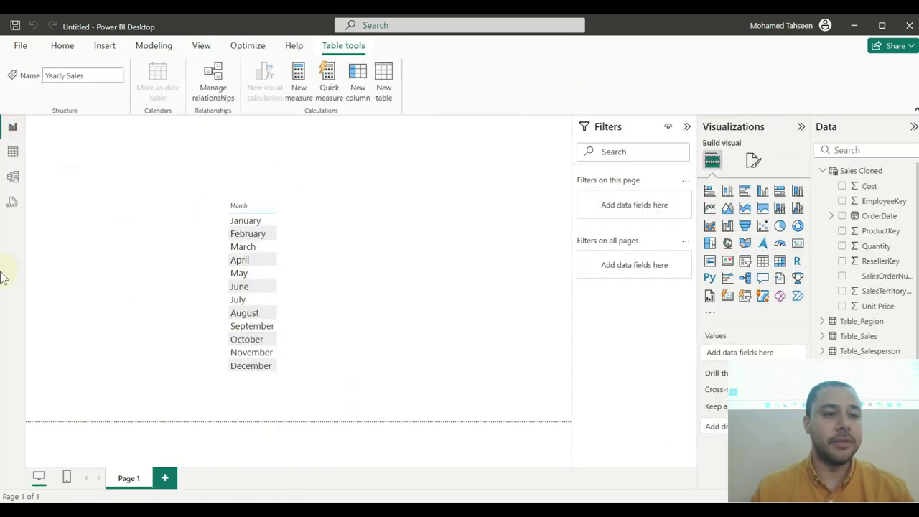
pyautogui.click(12, 179)
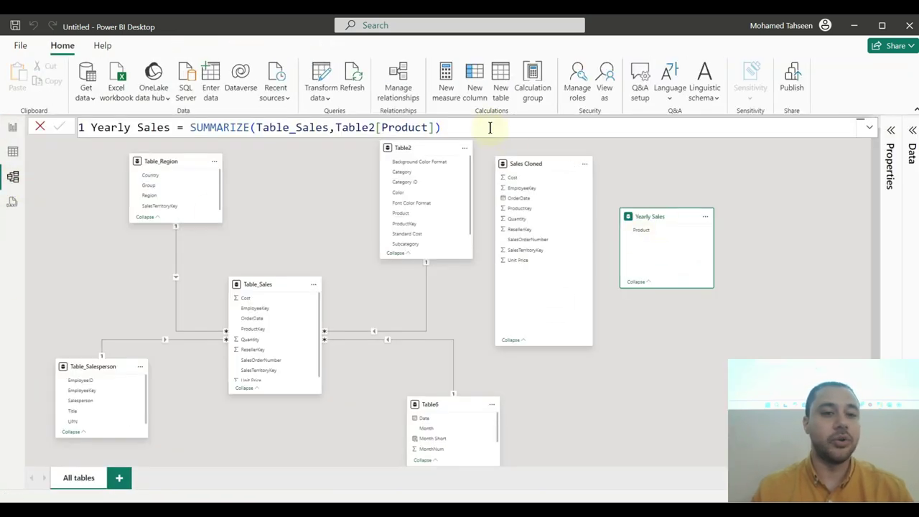
pyautogui.moveTo(488, 127); pyautogui.dragTo(170, 127)
pyautogui.keyDown('shift'); pyautogui.click(194, 127); pyautogui.keyUp('shift')
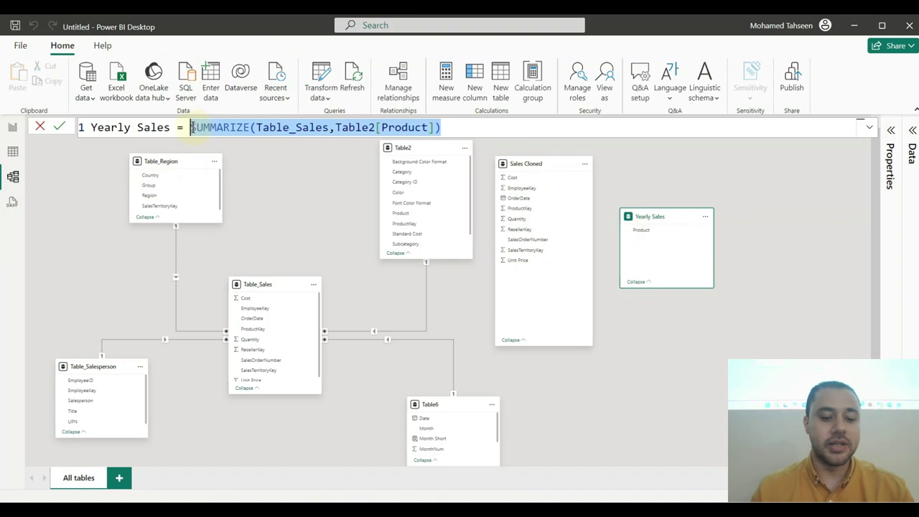
pyautogui.write('um')
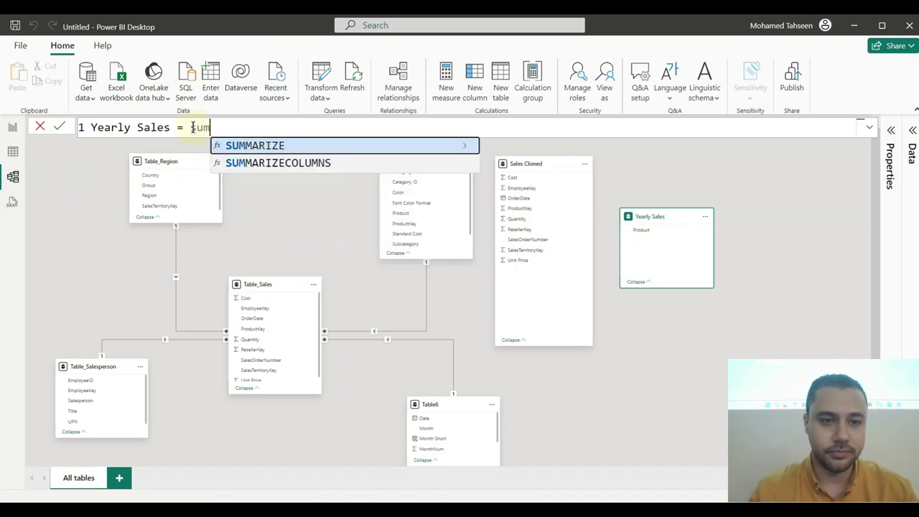
pyautogui.press('Tab')
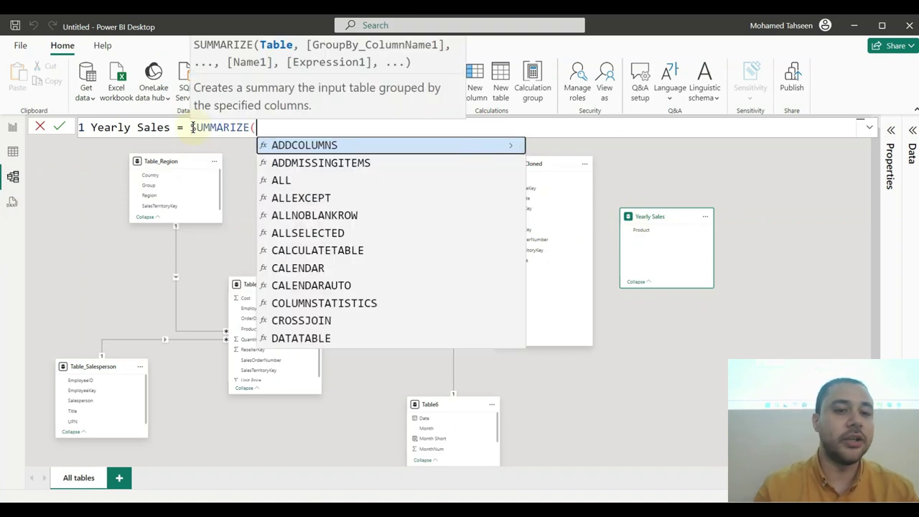
pyautogui.write('tab')
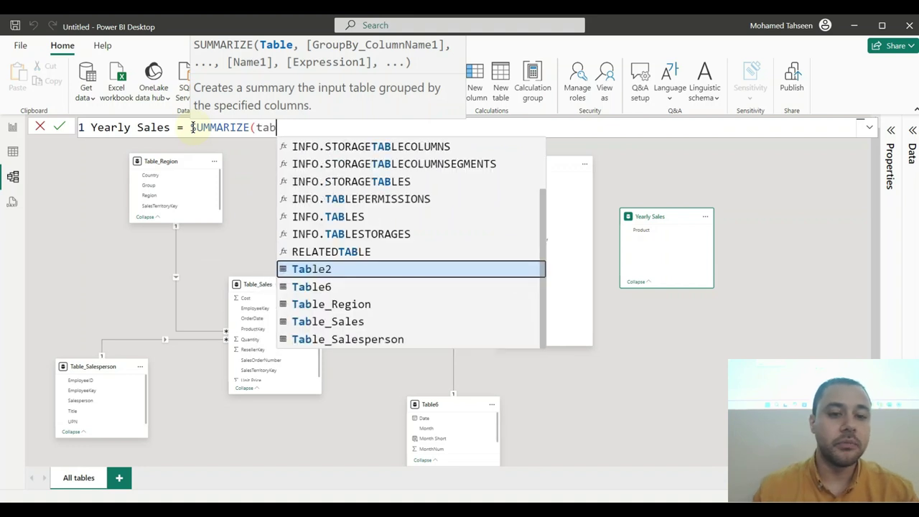
pyautogui.click(361, 321)
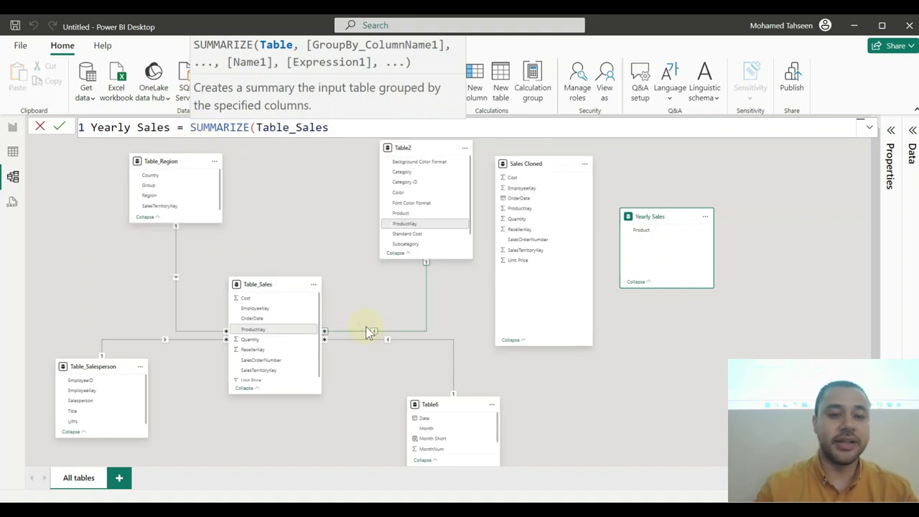
pyautogui.write(',')
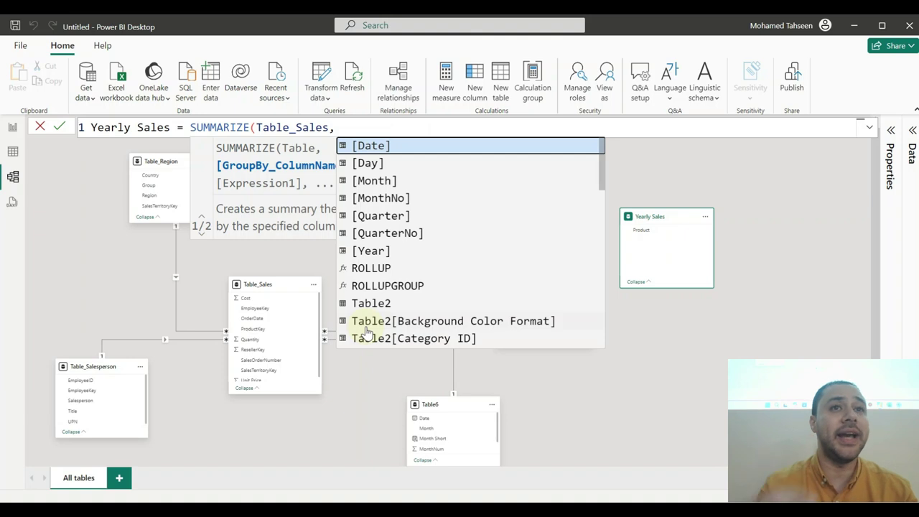
# Step: Group the Yearly Sales summary by Table2[Category] and commit the formula
pyautogui.write('cate')
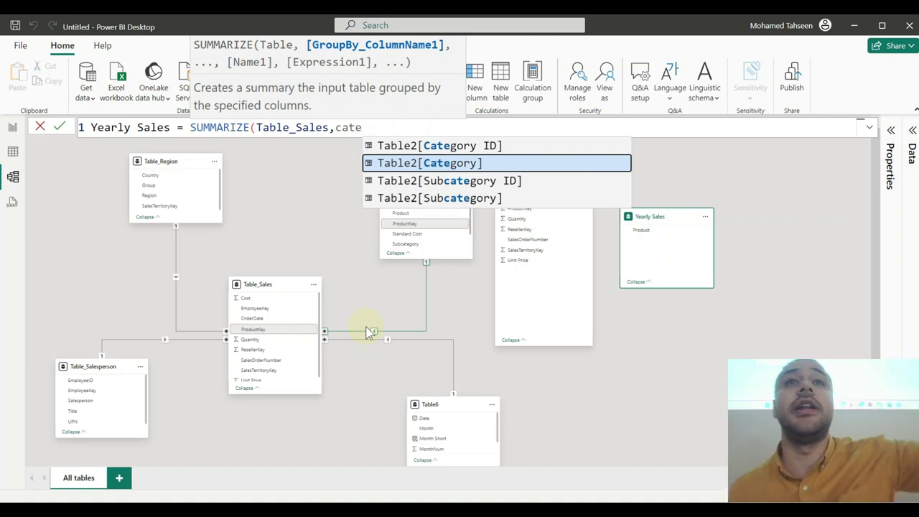
pyautogui.click(482, 164)
pyautogui.write(')')
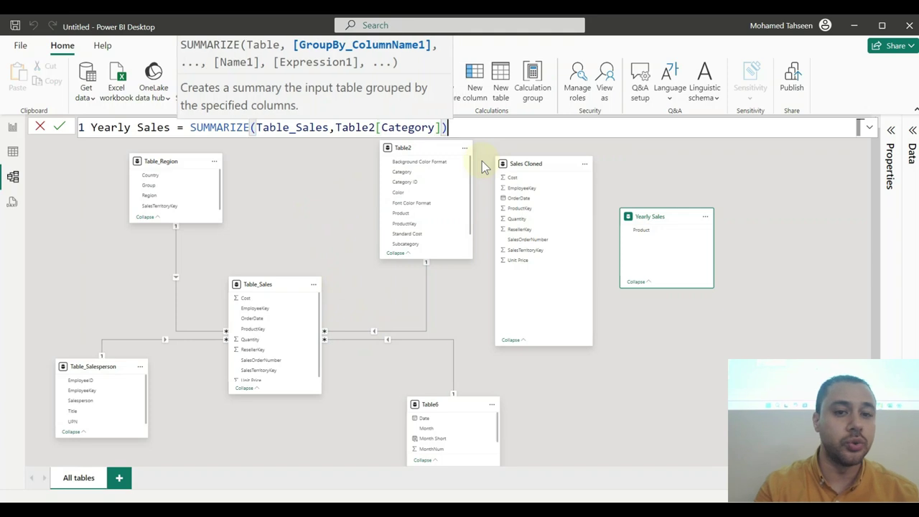
pyautogui.press('Return')
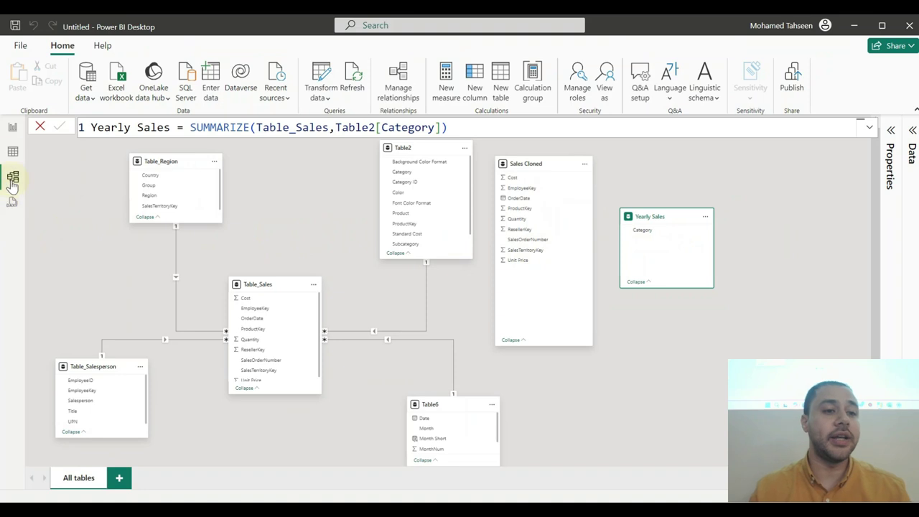
# Step: Show the Yearly Sales table's data in the table view and inspect its Category column
pyautogui.click(13, 152)
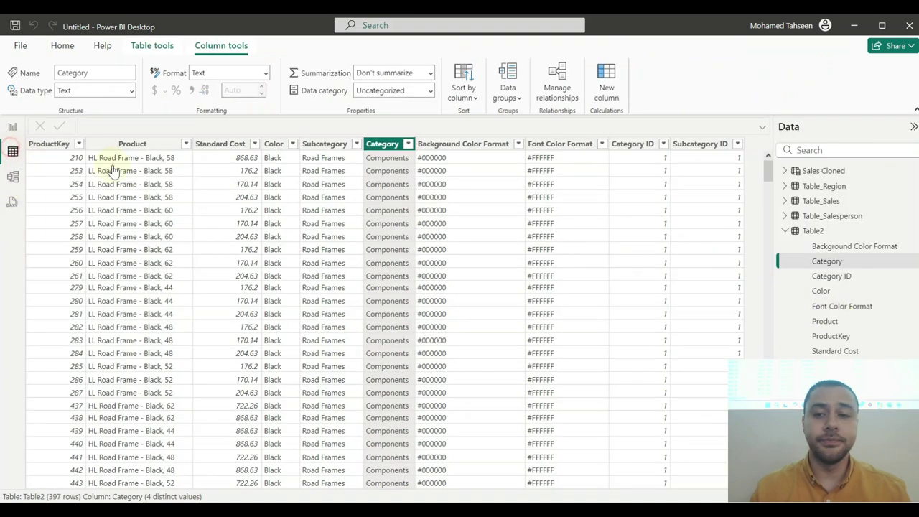
pyautogui.click(788, 232)
pyautogui.click(785, 231)
pyautogui.click(785, 261)
pyautogui.click(825, 279)
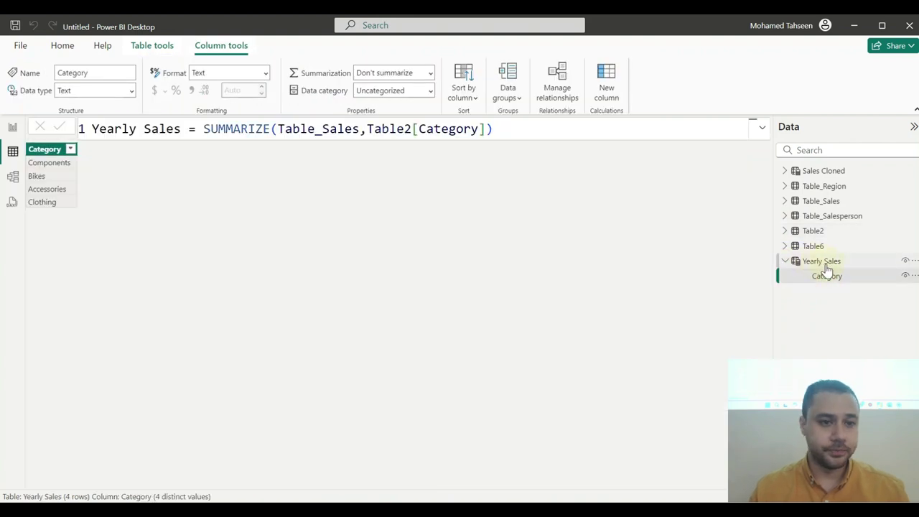
# Step: Compare the Yearly Sales rows with the distinct values of Table2's Category column, leaving the column unfiltered
pyautogui.click(821, 261)
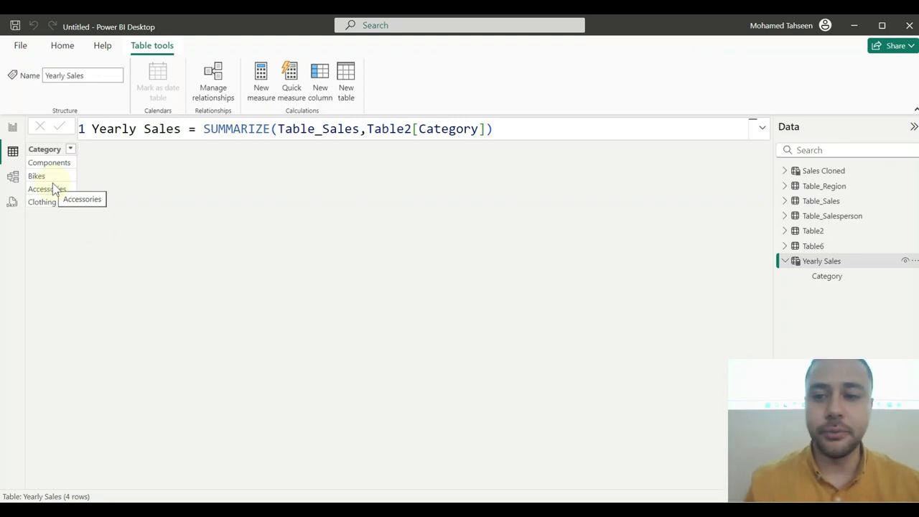
pyautogui.click(833, 234)
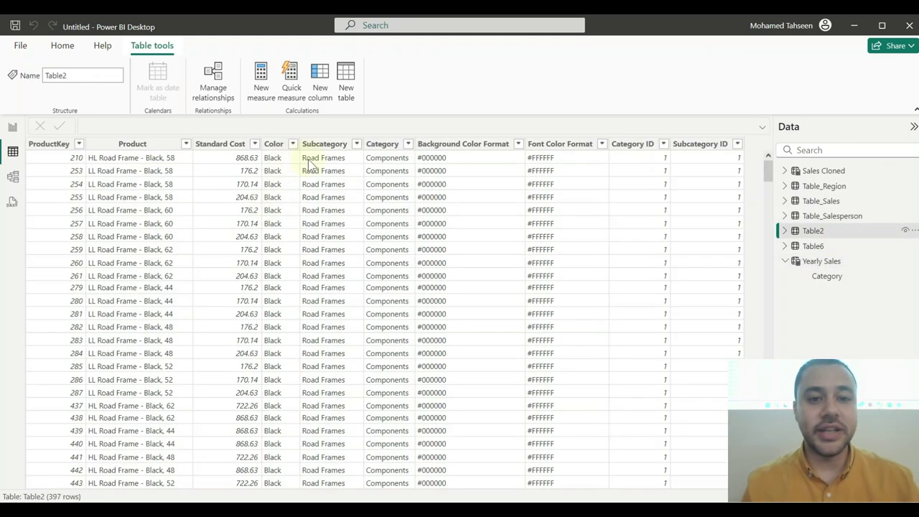
pyautogui.click(407, 144)
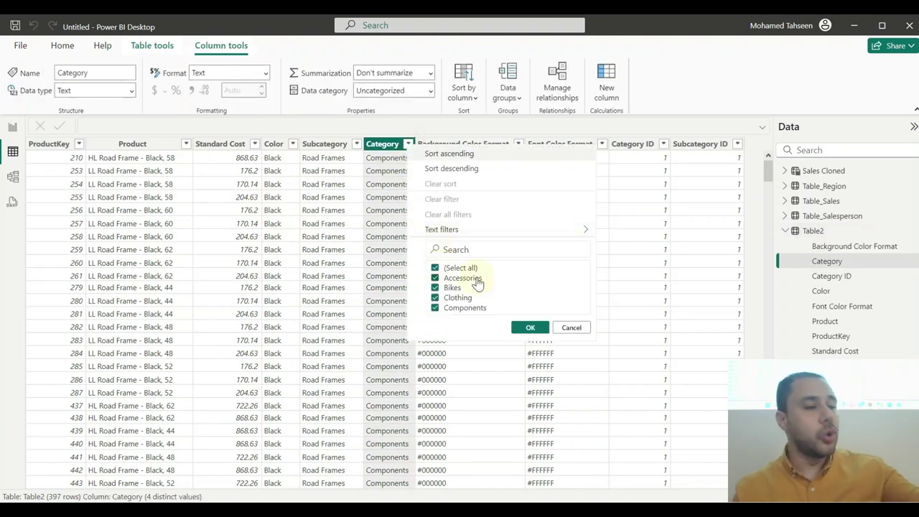
pyautogui.click(571, 329)
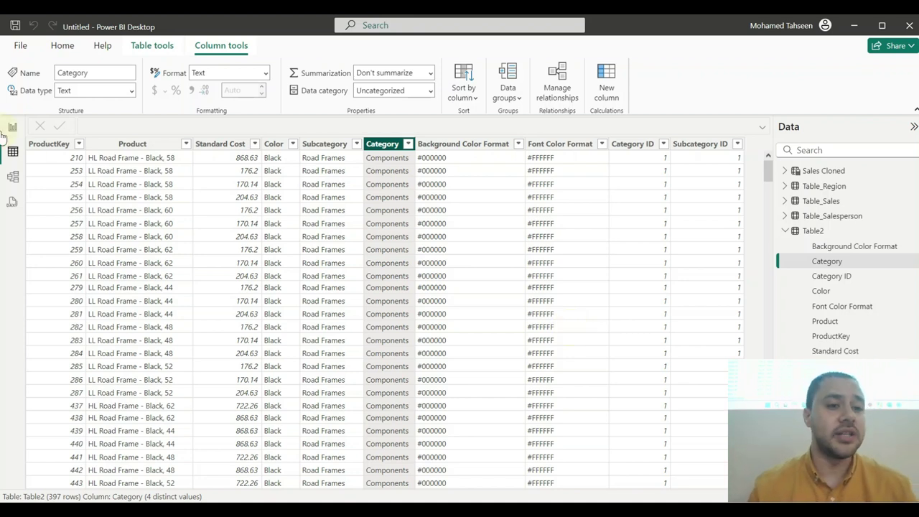
pyautogui.click(16, 179)
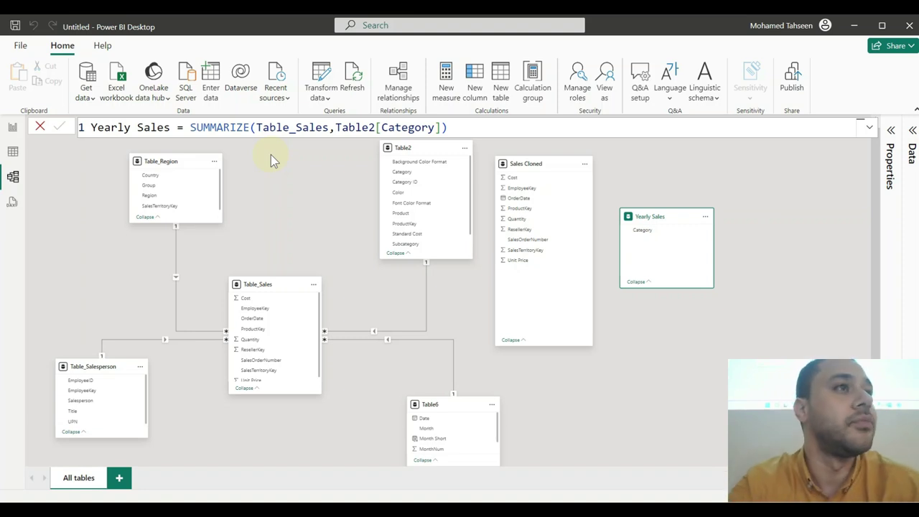
pyautogui.click(13, 151)
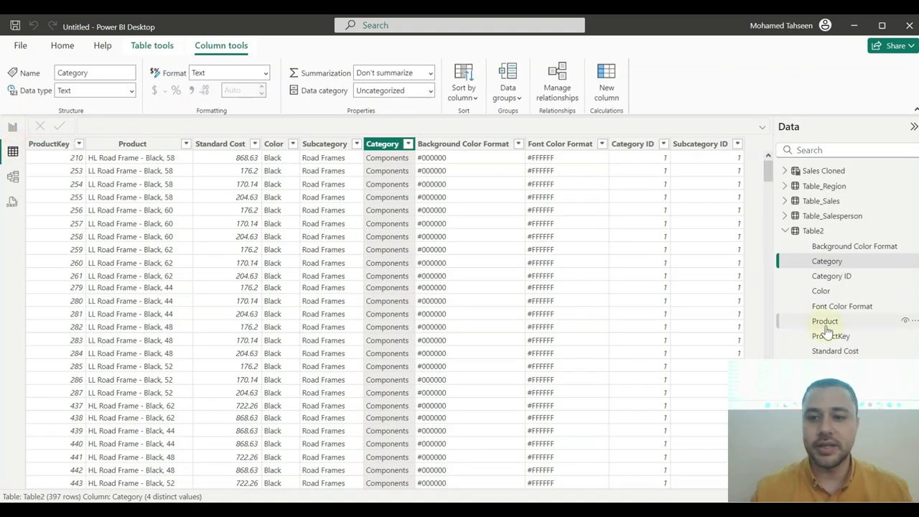
pyautogui.click(407, 144)
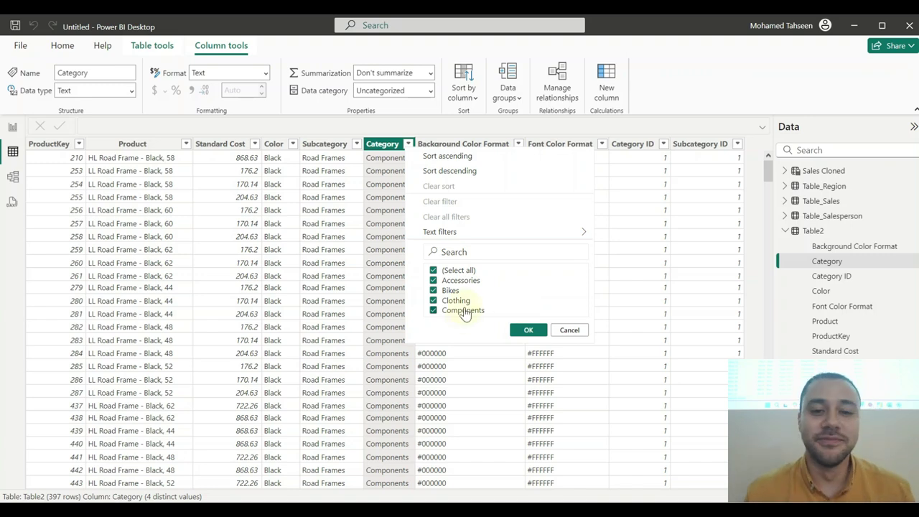
pyautogui.click(569, 329)
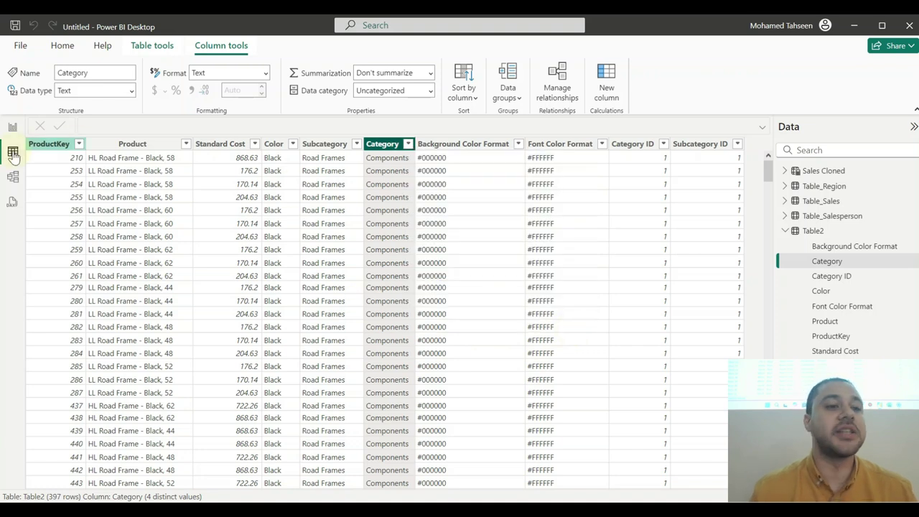
# Step: Return to the model view and extend the Yearly Sales SUMMARIZE formula with a new column named "Total QTY"
pyautogui.click(12, 176)
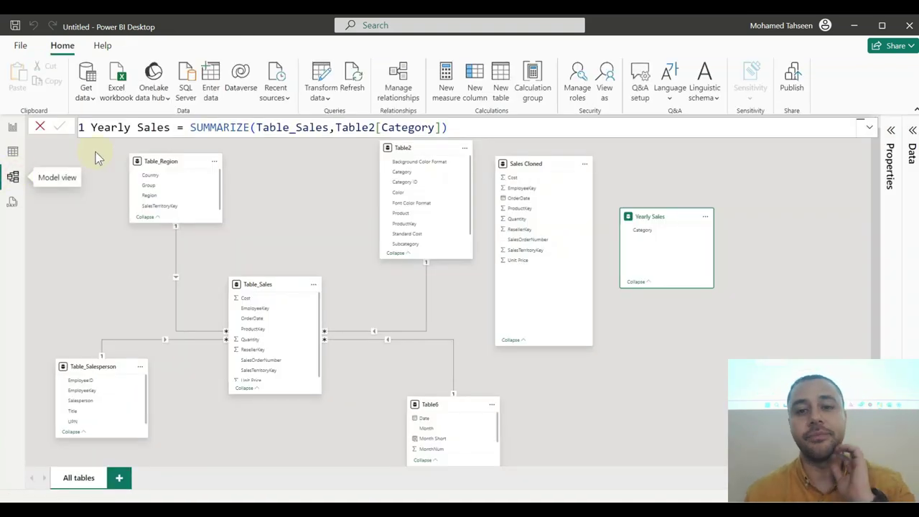
pyautogui.click(452, 127)
pyautogui.press('BackSpace')
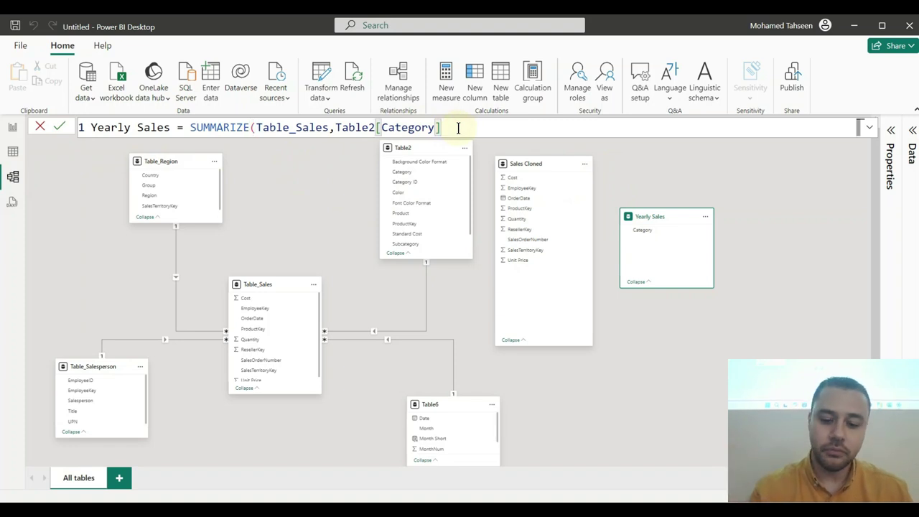
pyautogui.write(',')
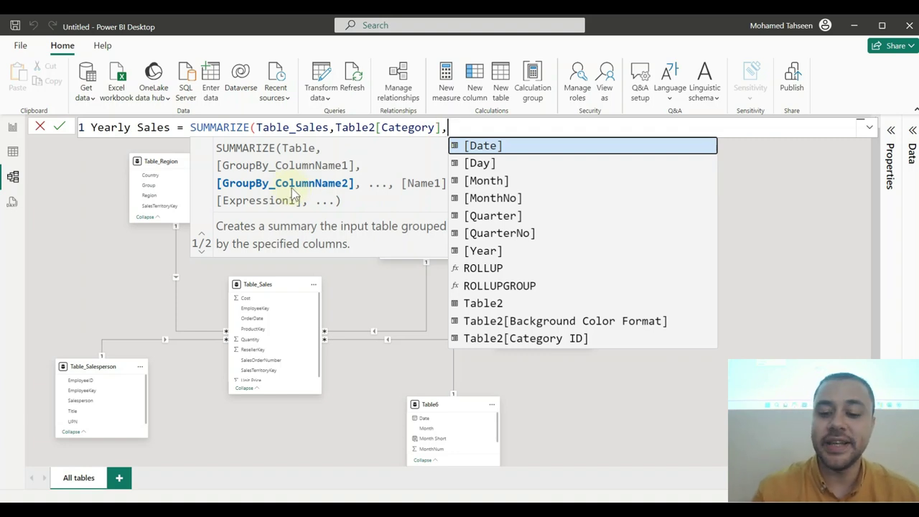
pyautogui.write('"Total Q')
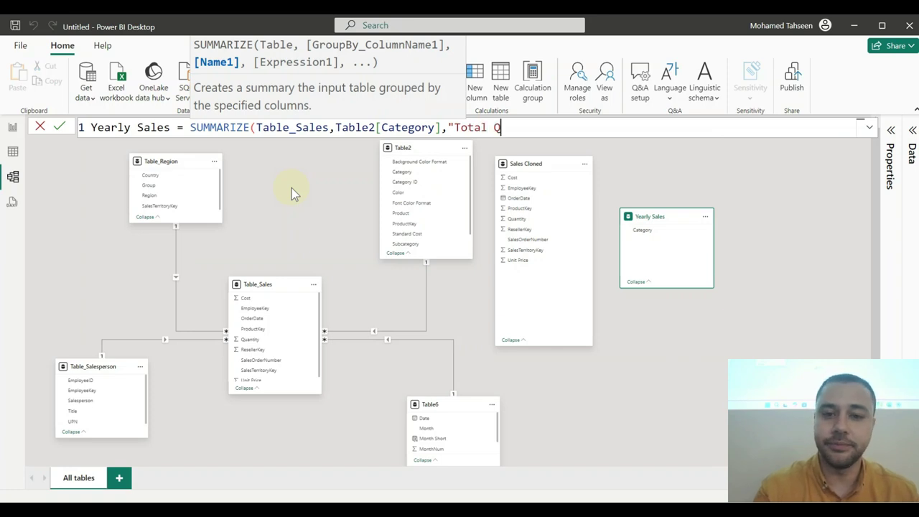
pyautogui.write('TY",')
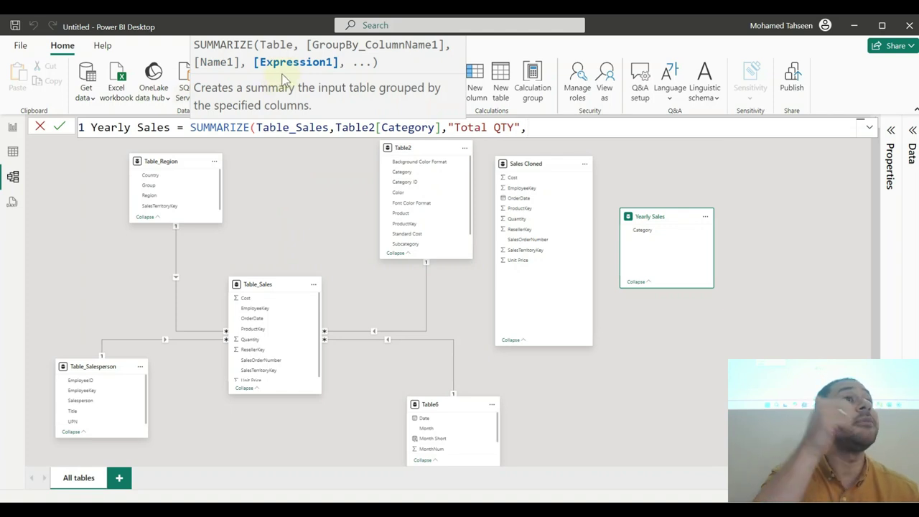
# Step: Define Total QTY as SUM(Table_Sales[Quantity]), close the SUMMARIZE function and commit the formula
pyautogui.write('sum')
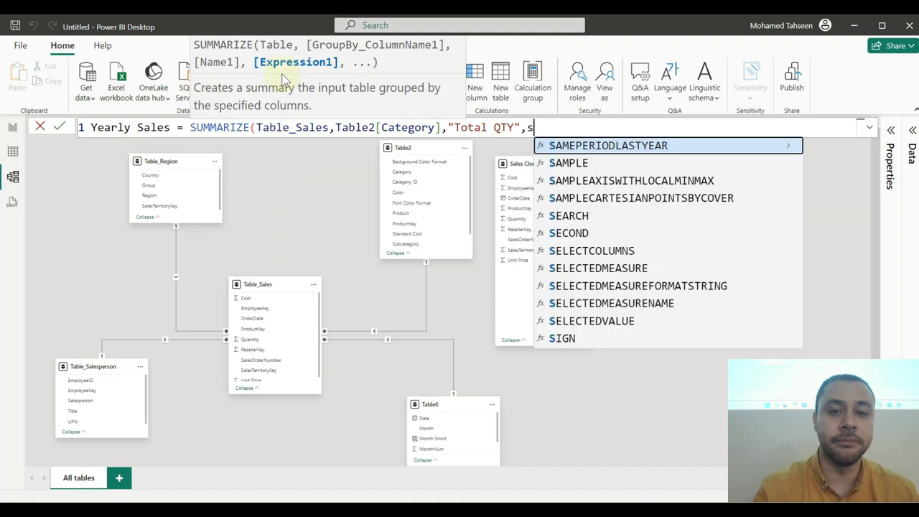
pyautogui.press('Tab')
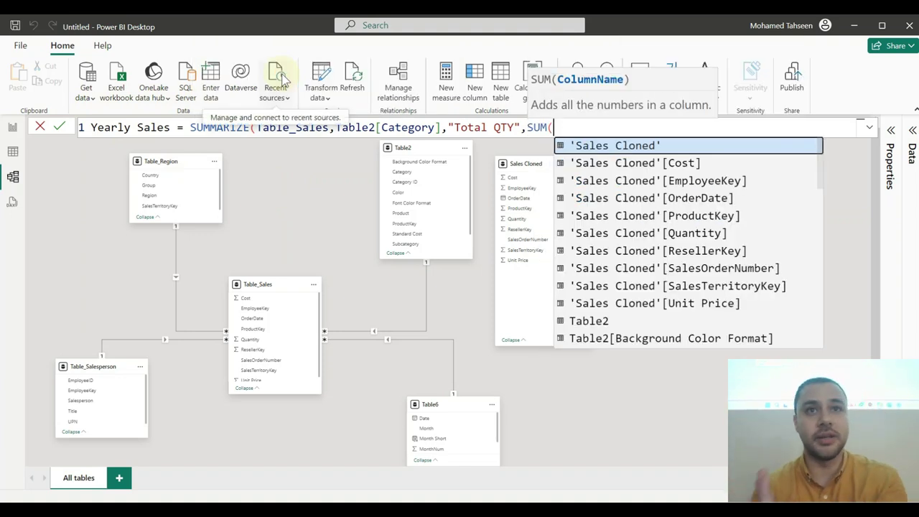
pyautogui.write('quan')
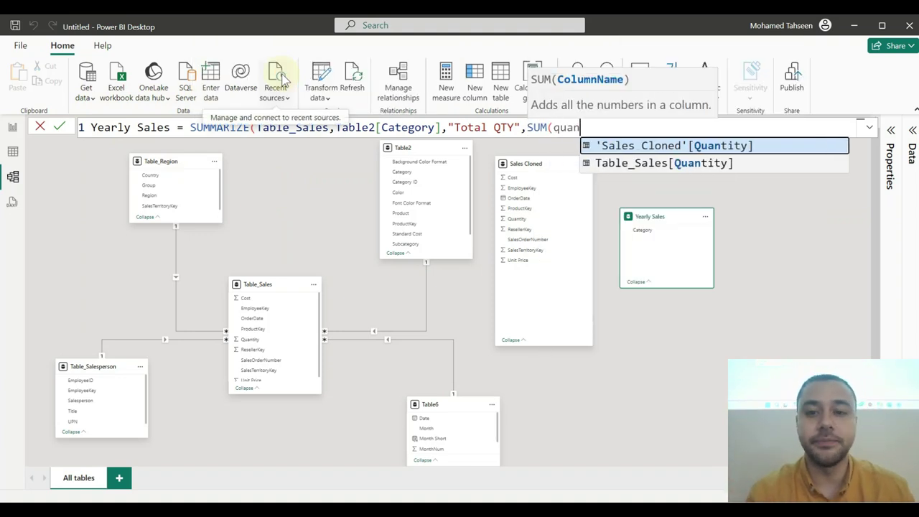
pyautogui.click(641, 164)
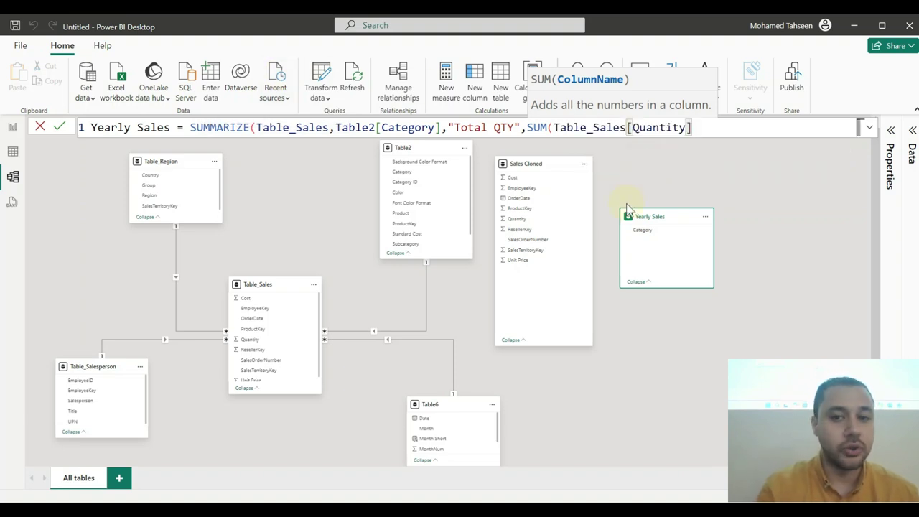
pyautogui.write(')')
pyautogui.press('Return')
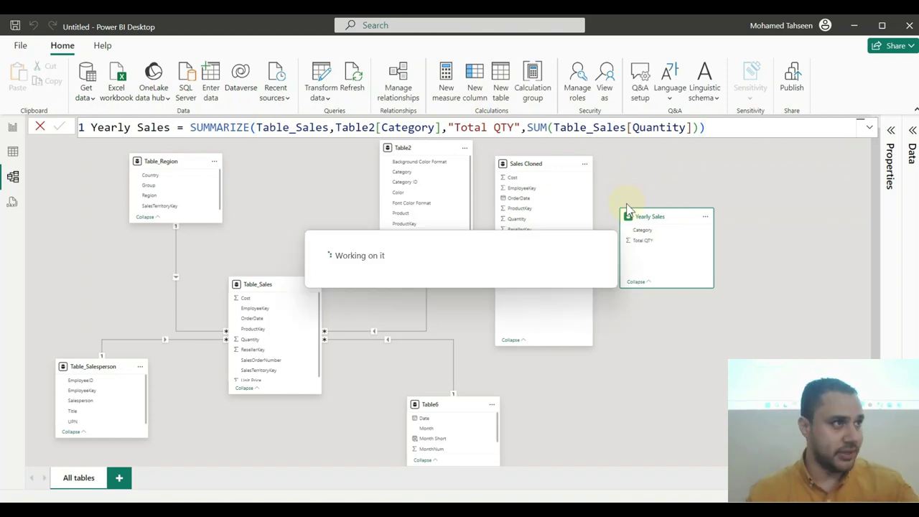
# Step: Show the Yearly Sales table's data in the table view to review quantities per category
pyautogui.click(11, 153)
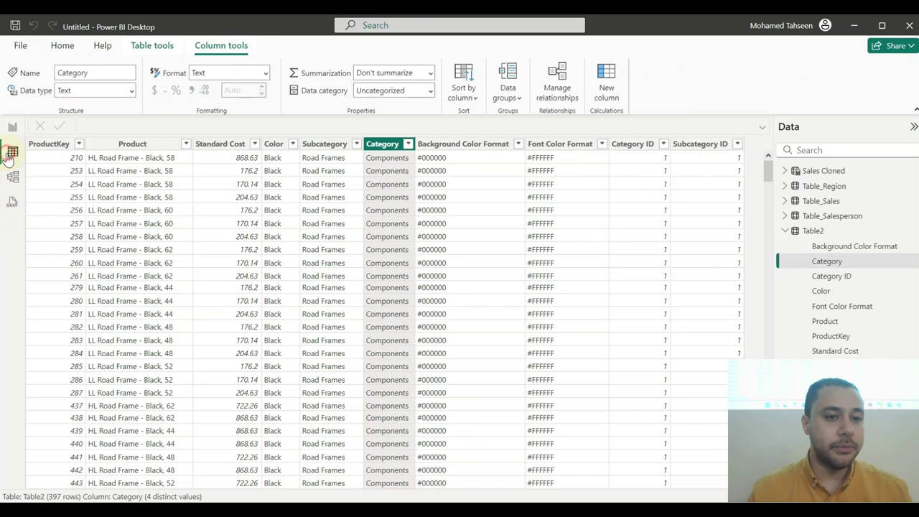
pyautogui.click(784, 231)
pyautogui.click(818, 262)
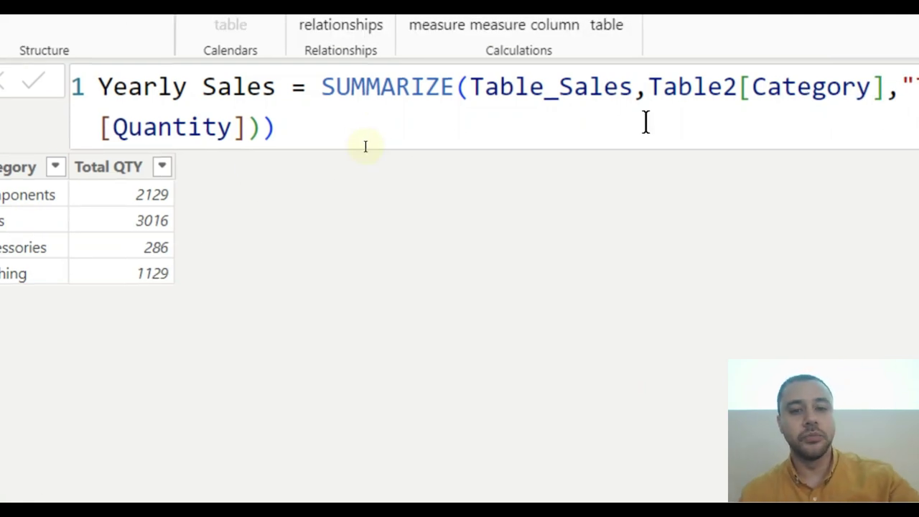
# Step: Add Table_Sales[OrderDate] as a second grouping column after Table2[Category] in the Yearly Sales formula and commit it
pyautogui.click(732, 86)
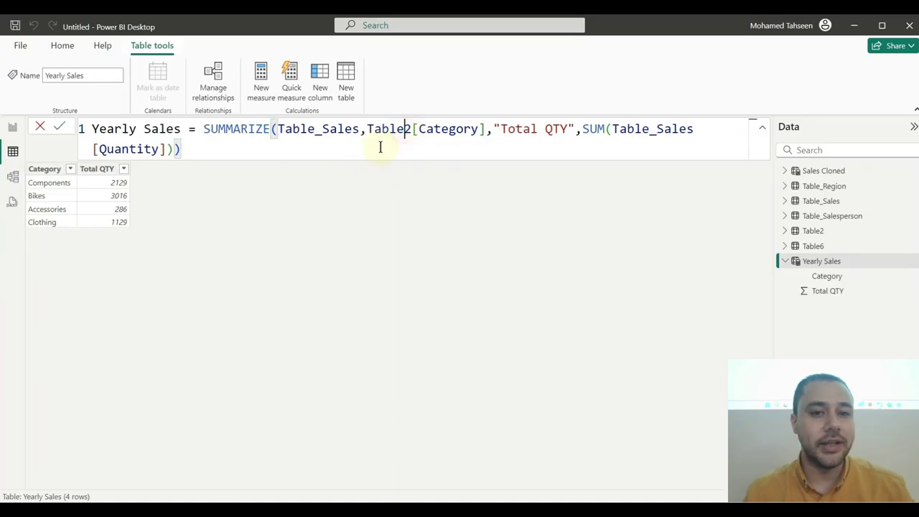
pyautogui.click(486, 131)
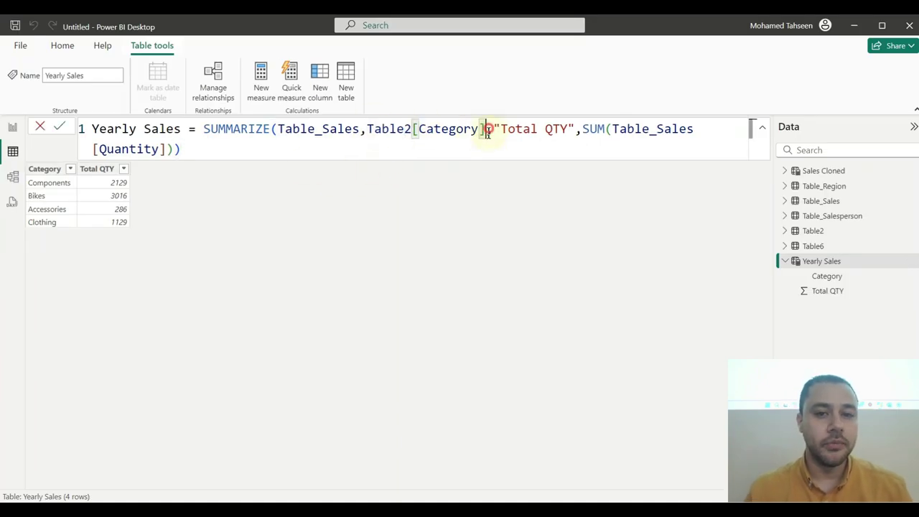
pyautogui.write(',')
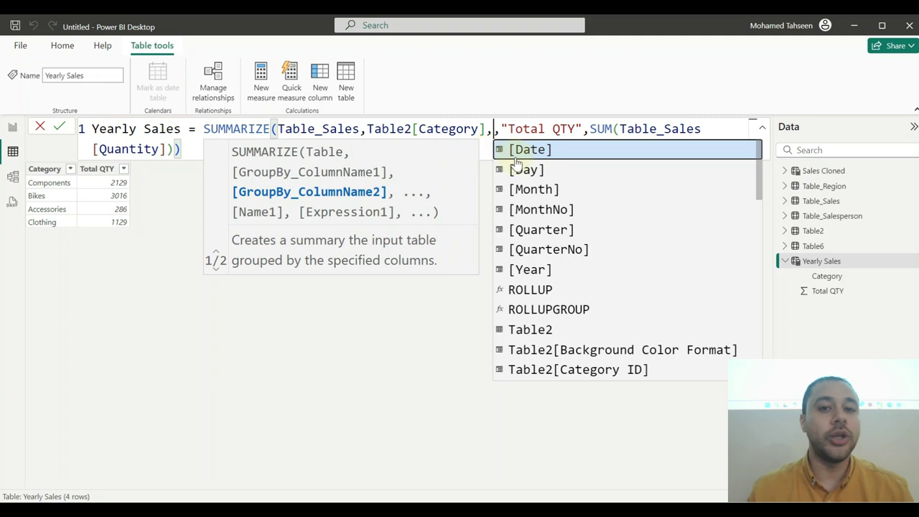
pyautogui.write('date')
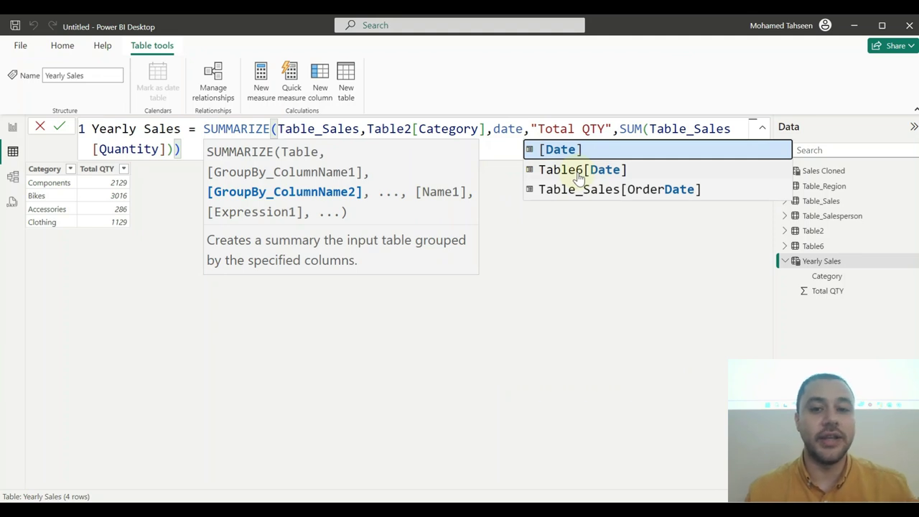
pyautogui.click(582, 190)
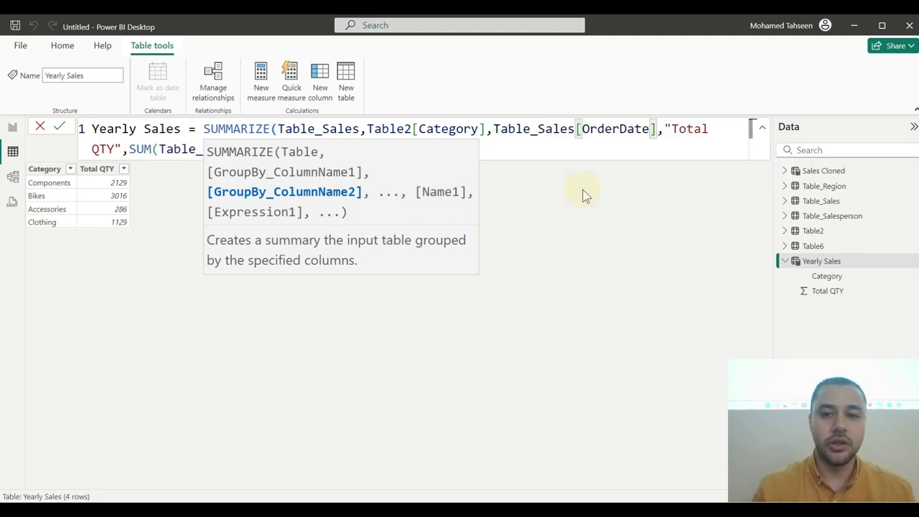
pyautogui.press('Return')
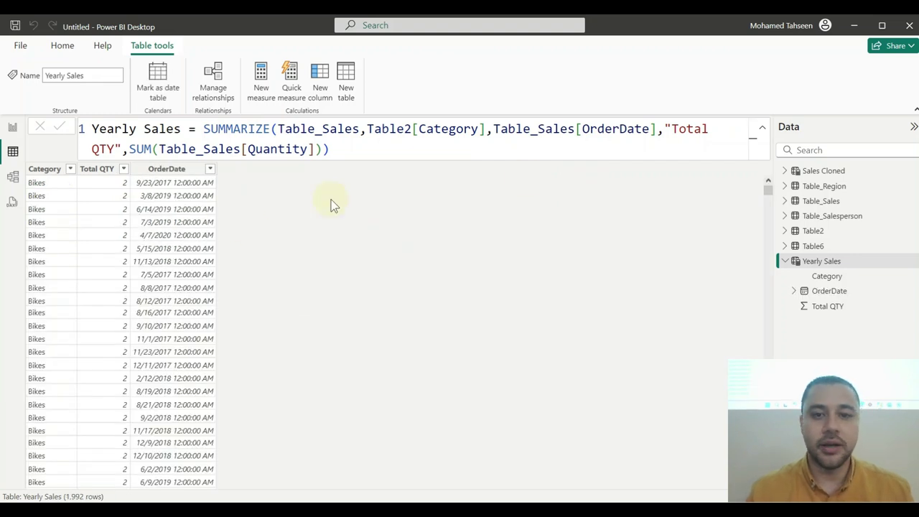
# Step: Replace the Table_Sales[OrderDate] grouping in the Yearly Sales formula with Table6[Date].[Date] and commit it
pyautogui.click(657, 129)
pyautogui.press('BackSpace')
pyautogui.press('BackSpace')
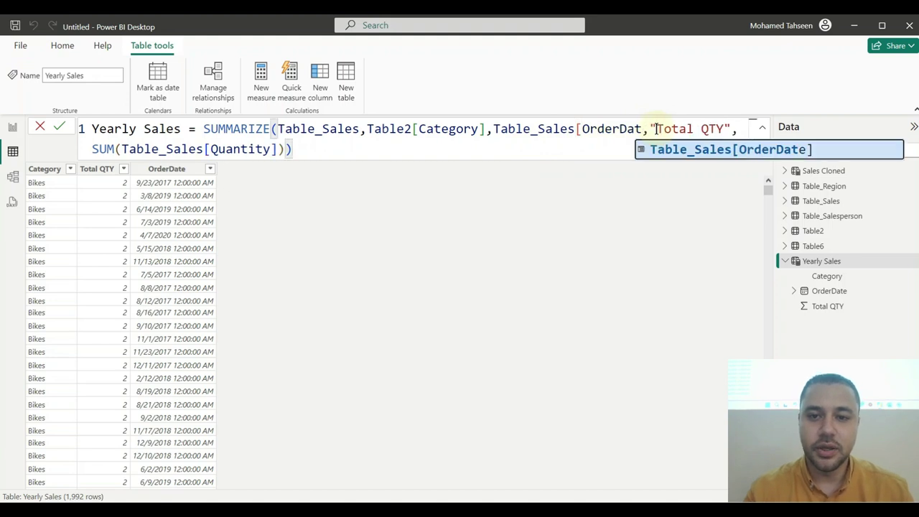
pyautogui.press('BackSpace')
pyautogui.press('BackSpace')
pyautogui.press('BackSpace')
pyautogui.press('BackSpace')
pyautogui.press('BackSpace')
pyautogui.press('BackSpace')
pyautogui.press('BackSpace')
pyautogui.press('BackSpace')
pyautogui.press('BackSpace')
pyautogui.press('BackSpace')
pyautogui.press('BackSpace')
pyautogui.press('BackSpace')
pyautogui.press('BackSpace')
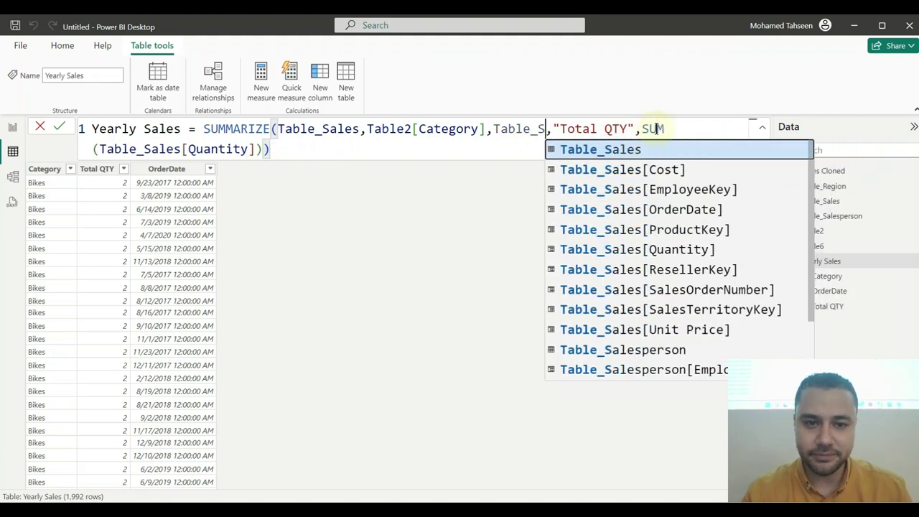
pyautogui.press('BackSpace')
pyautogui.press('BackSpace')
pyautogui.press('BackSpace')
pyautogui.press('BackSpace')
pyautogui.press('BackSpace')
pyautogui.press('BackSpace')
pyautogui.press('BackSpace')
pyautogui.write('dat')
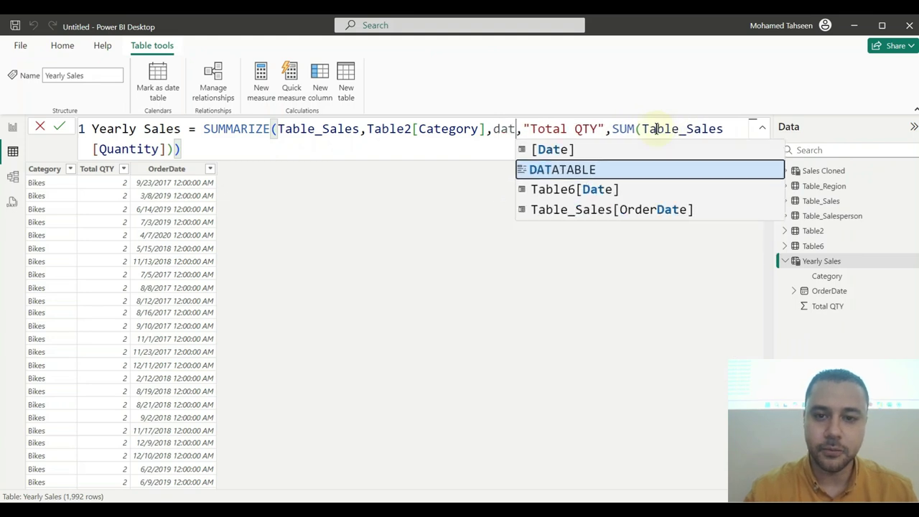
pyautogui.write('e')
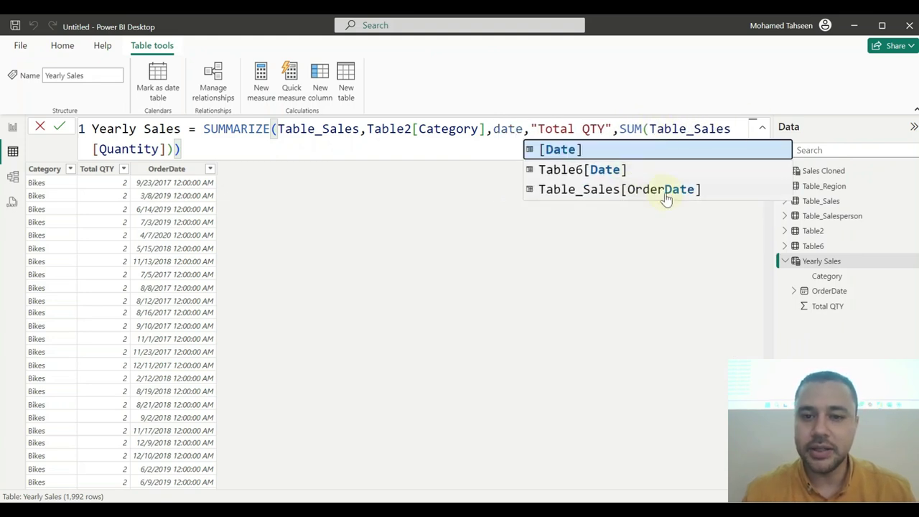
pyautogui.click(614, 172)
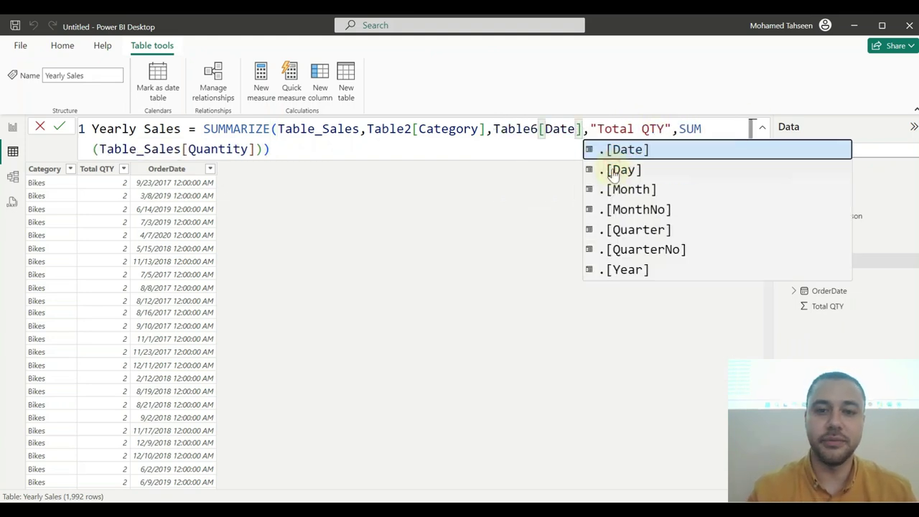
pyautogui.press('Tab')
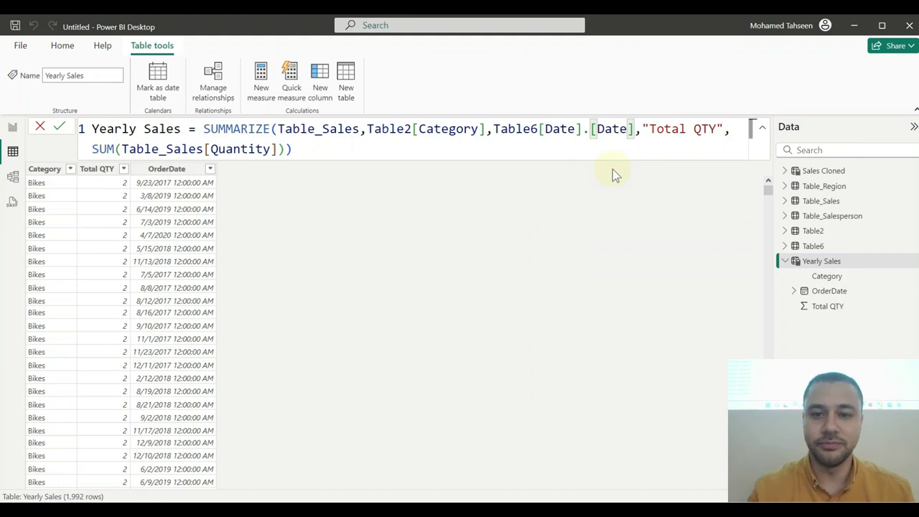
pyautogui.press('Return')
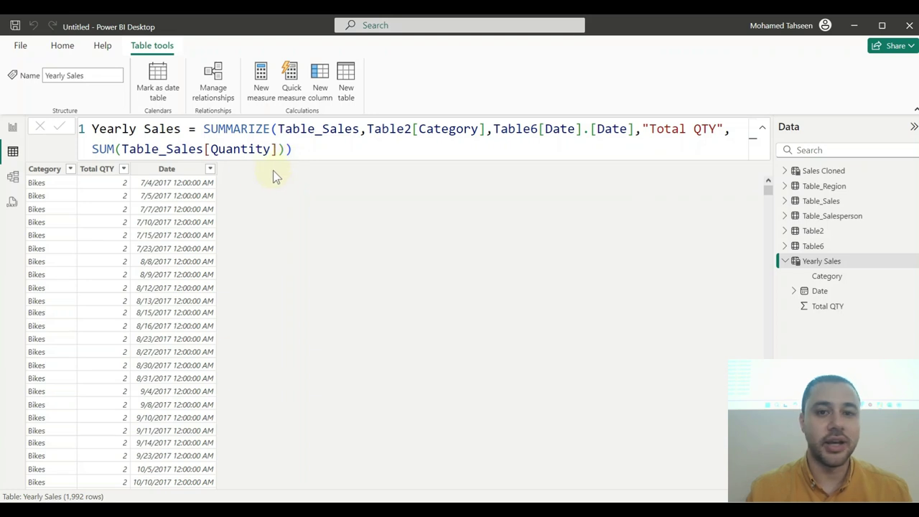
# Step: Remove the Table6[Date].[Date] grouping from the Yearly Sales formula, keeping only Table2[Category], and commit it
pyautogui.click(566, 127)
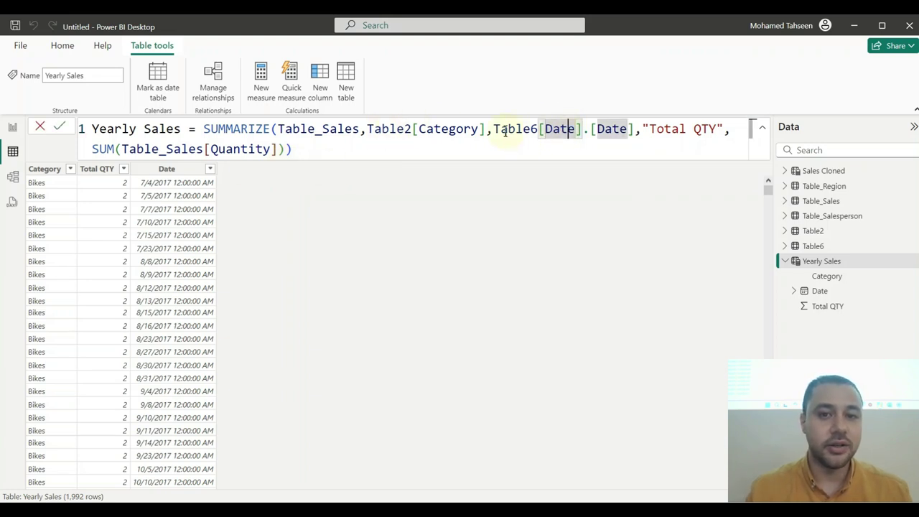
pyautogui.moveTo(493, 128); pyautogui.dragTo(635, 127)
pyautogui.press('BackSpace')
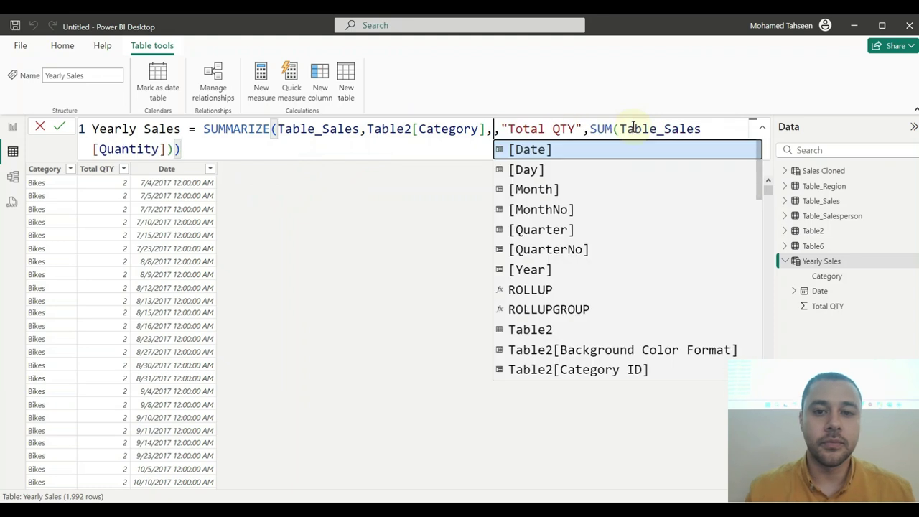
pyautogui.press('BackSpace')
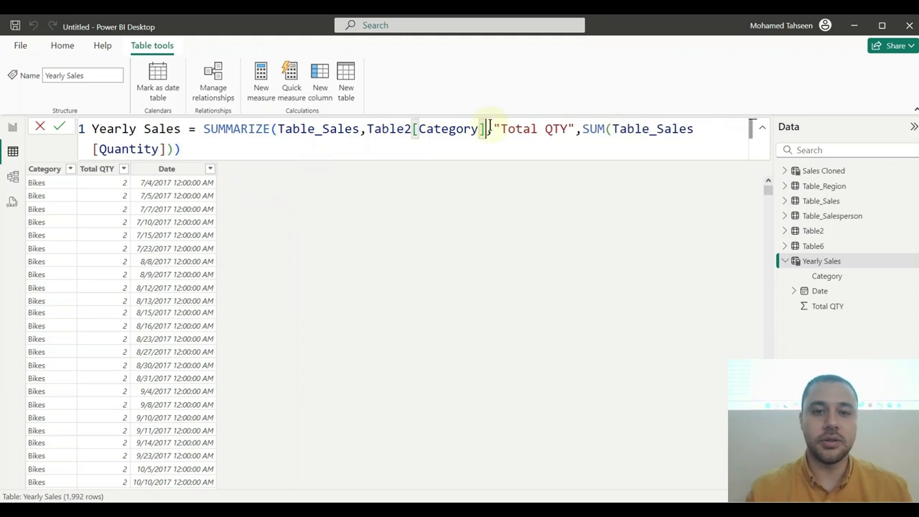
pyautogui.press('Return')
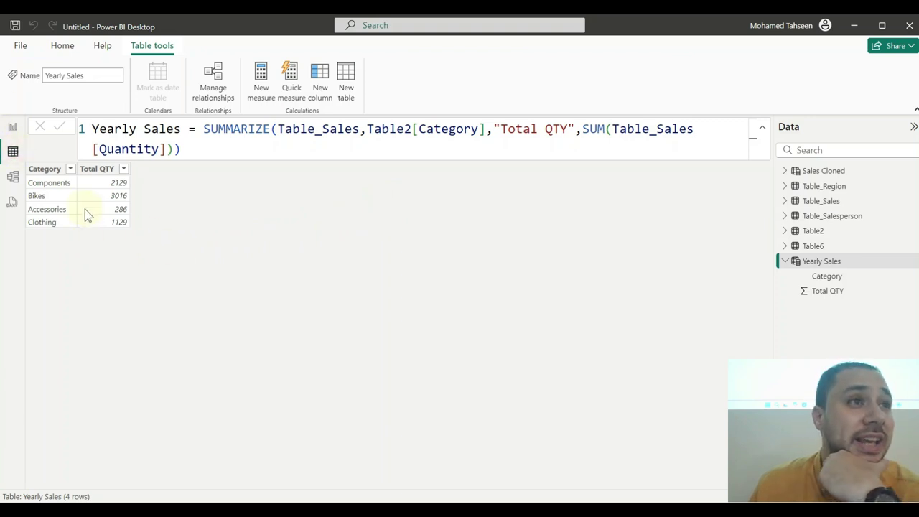
# Step: Move the Table6 card up in the model diagram, closer to Table_Sales, and return to the table data
pyautogui.click(12, 176)
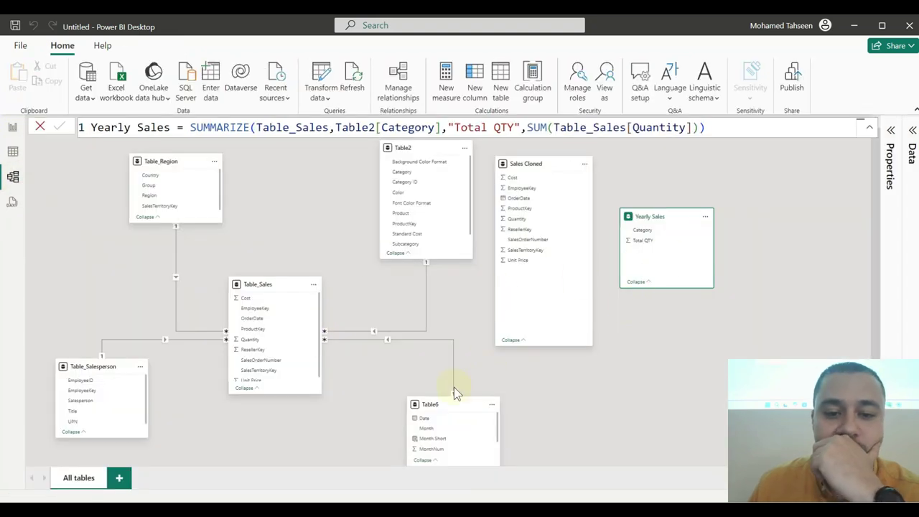
pyautogui.moveTo(452, 397); pyautogui.dragTo(447, 363)
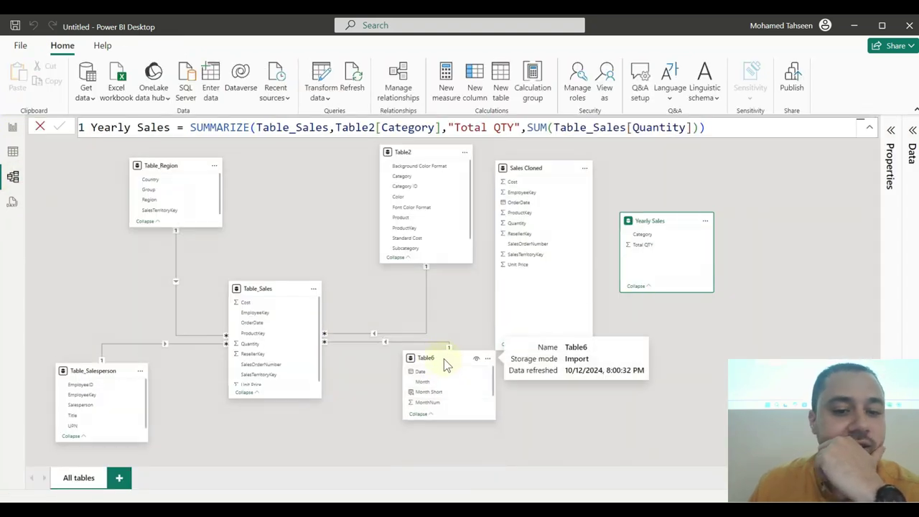
pyautogui.click(13, 151)
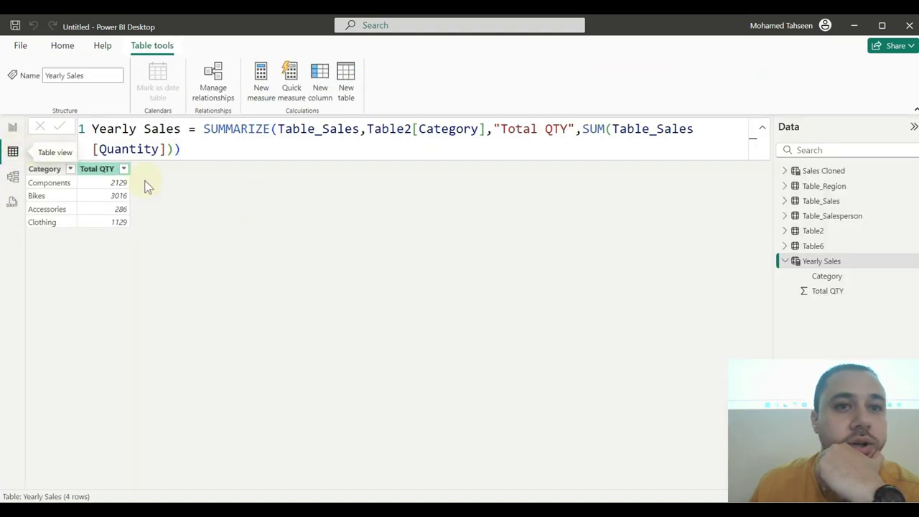
# Step: Show Table6's data and rename the table as Date
pyautogui.click(818, 231)
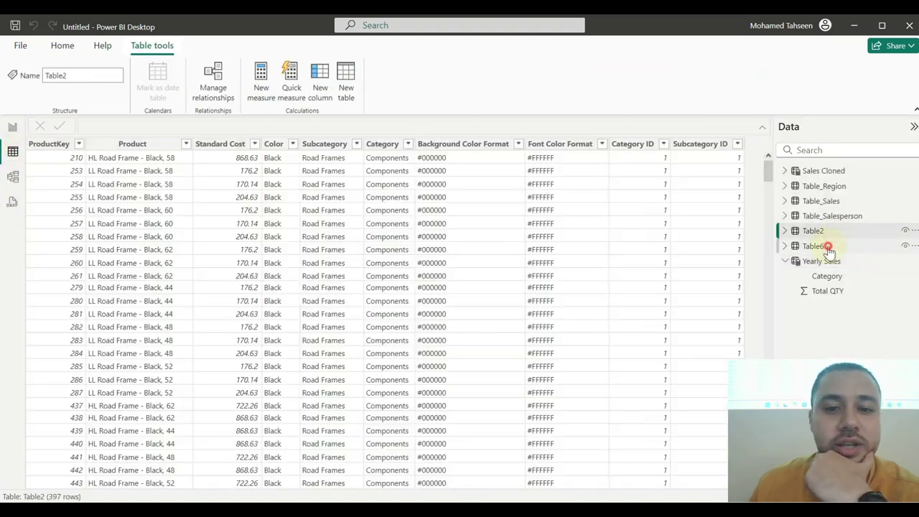
pyautogui.click(825, 246)
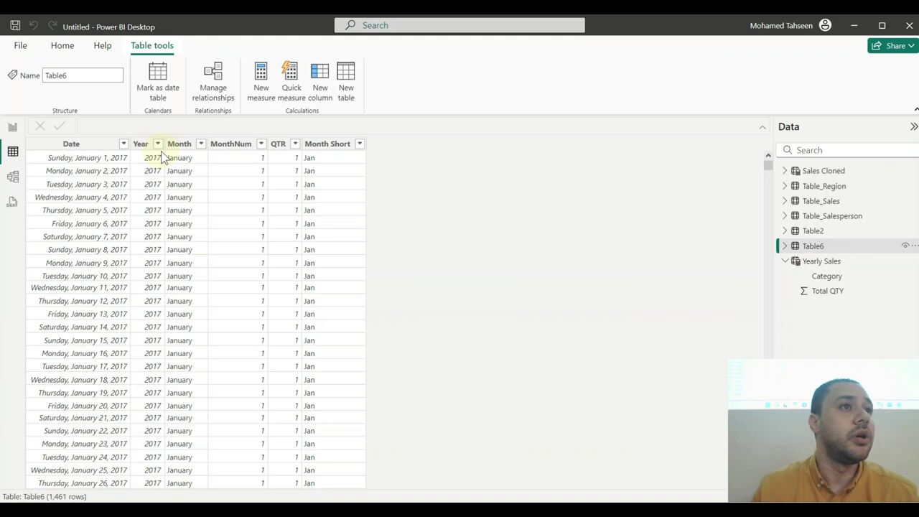
pyautogui.doubleClick(809, 247)
pyautogui.write('Dat')
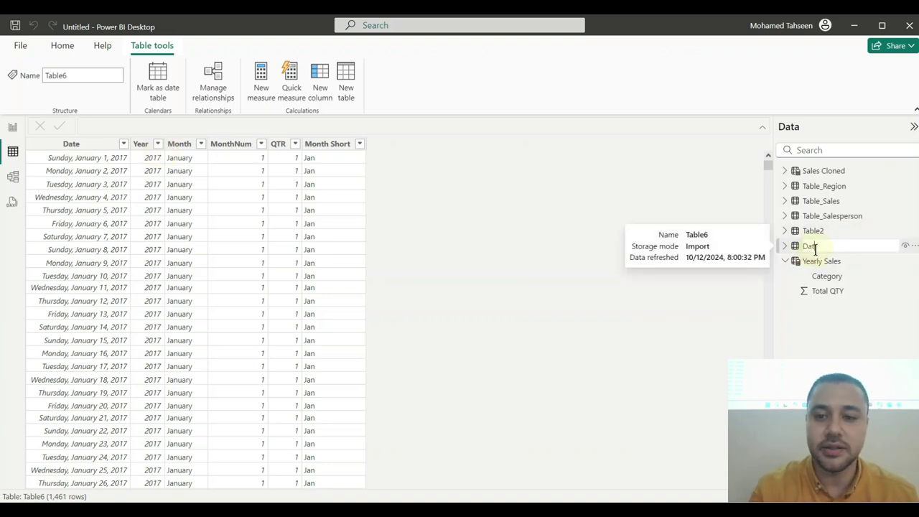
pyautogui.write('e')
pyautogui.press('Return')
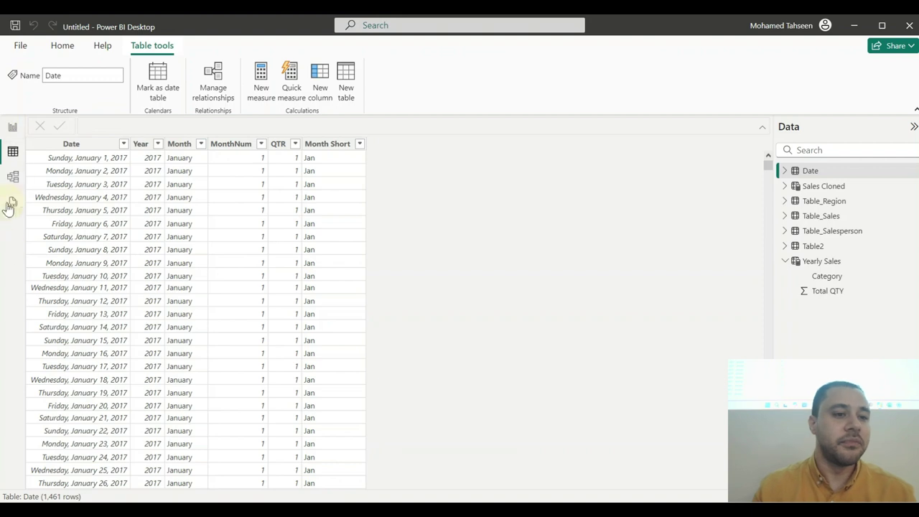
# Step: Look through Table2's data, the report page and the model diagram to review the tables and their relationships
pyautogui.click(12, 177)
pyautogui.click(12, 151)
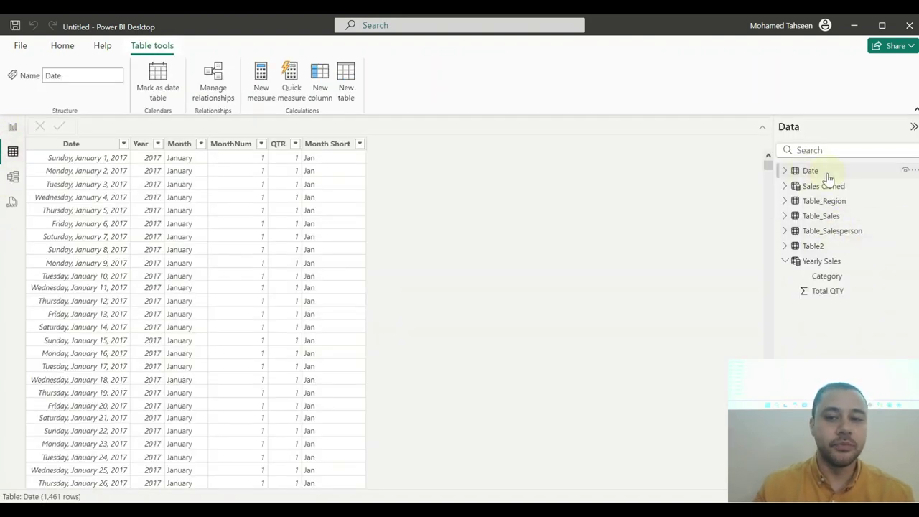
pyautogui.click(813, 245)
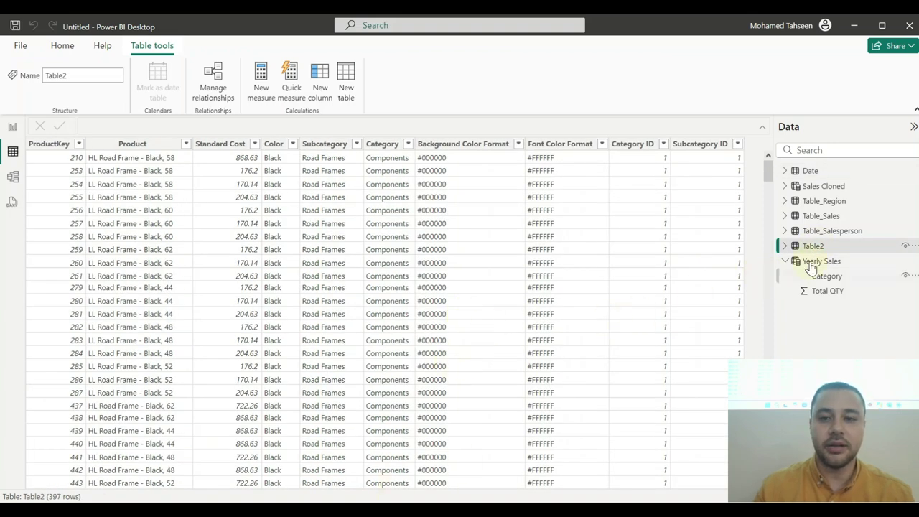
pyautogui.click(12, 127)
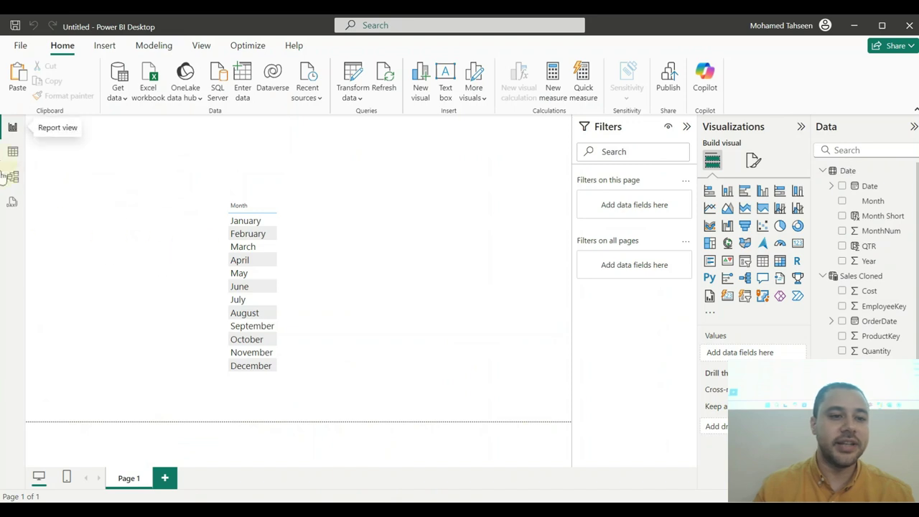
pyautogui.click(12, 151)
pyautogui.click(12, 176)
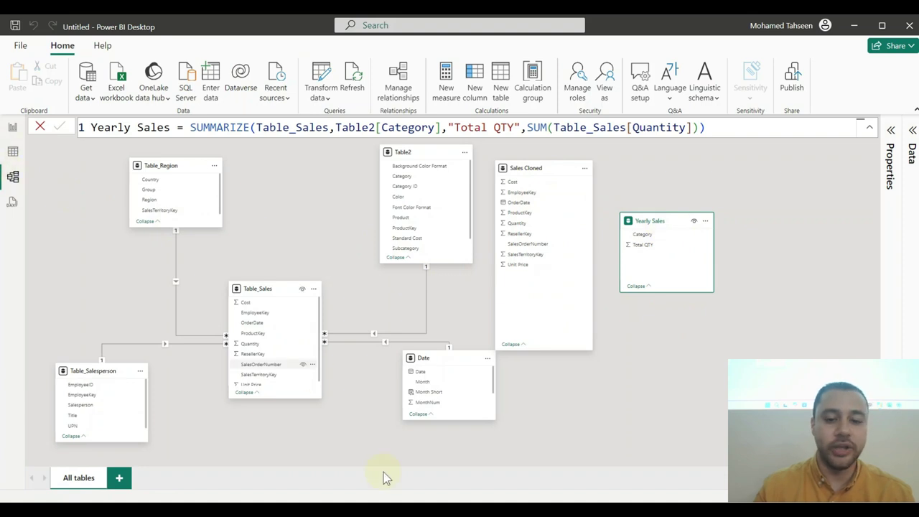
pyautogui.hotkey('alt', 'Tab')
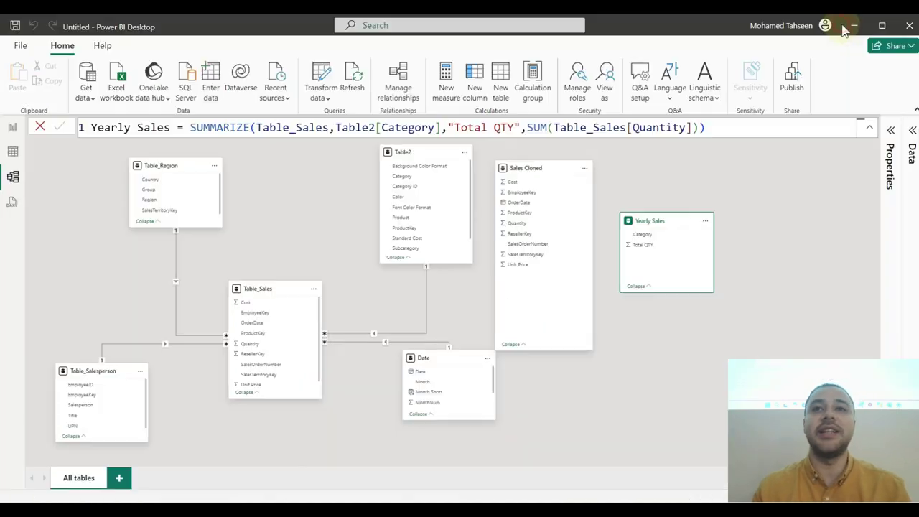
pyautogui.click(847, 29)
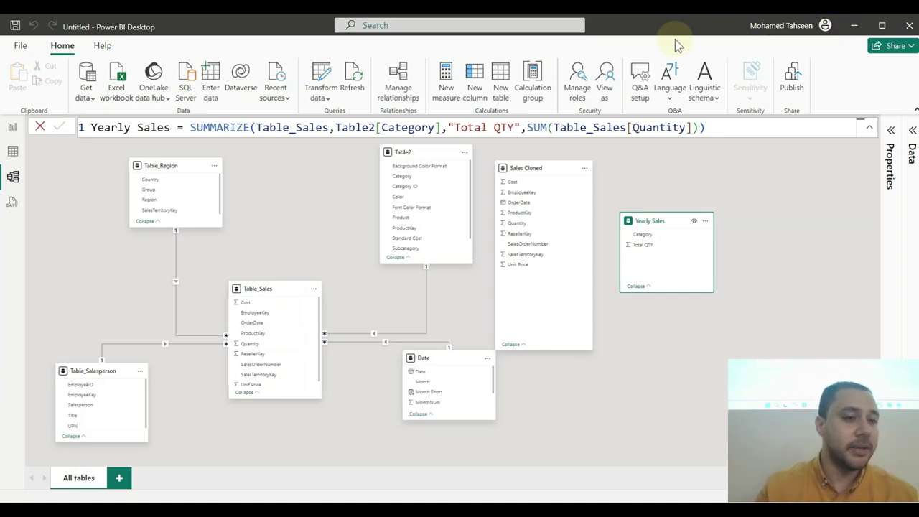
# Step: Inspect the distinct values of Table2's Subcategory and Category columns without applying a filter
pyautogui.click(12, 151)
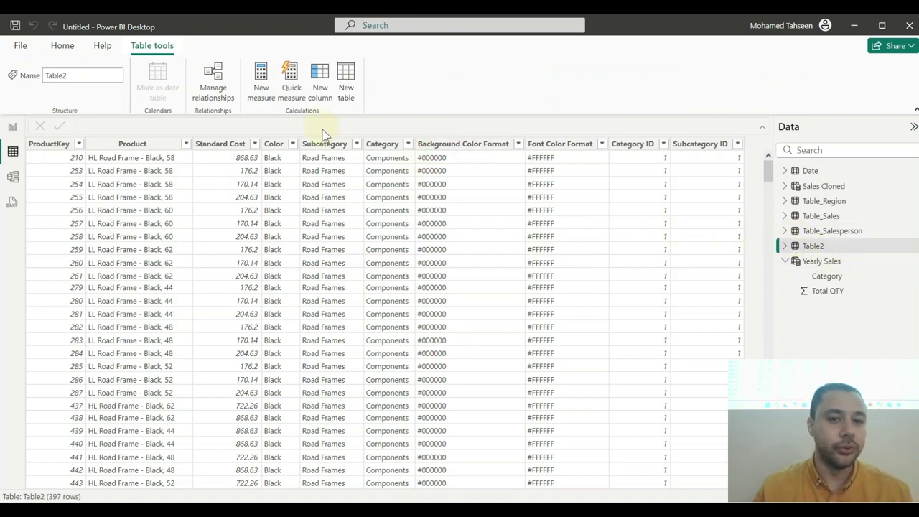
pyautogui.click(357, 144)
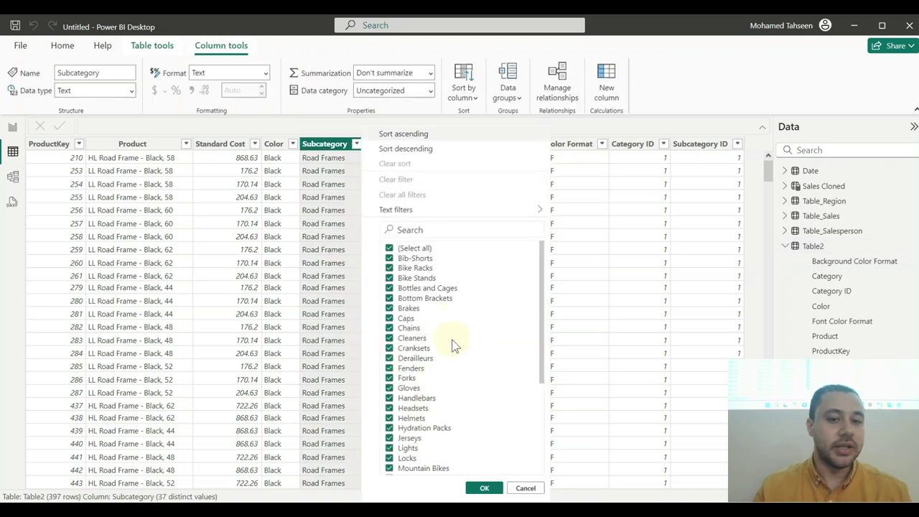
pyautogui.click(391, 145)
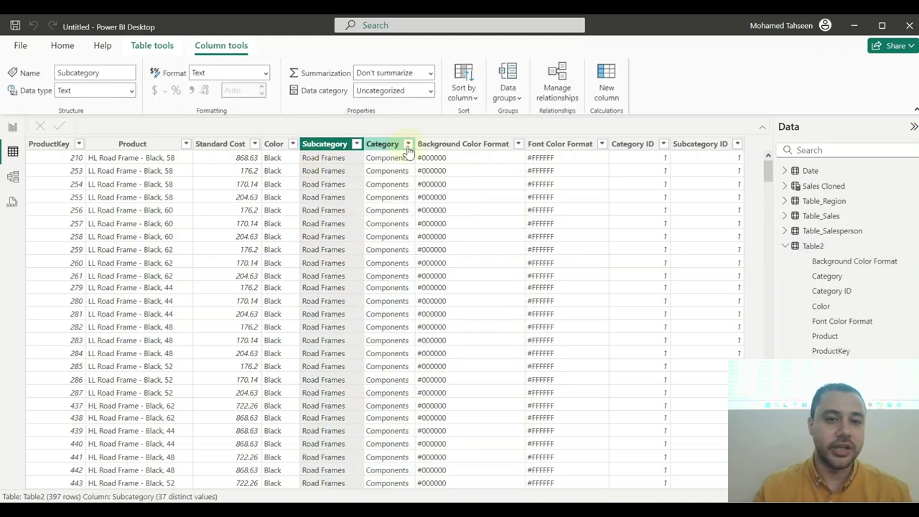
pyautogui.click(407, 143)
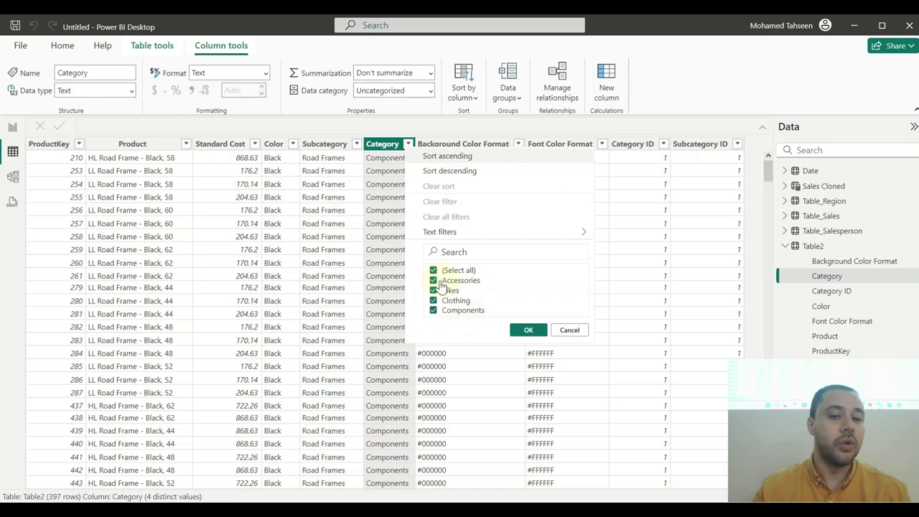
pyautogui.click(569, 330)
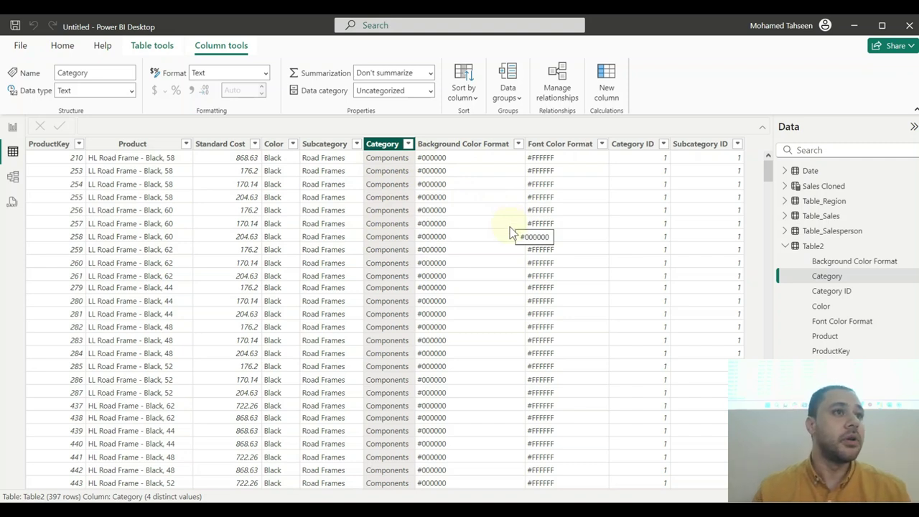
# Step: Review the Table_Sales data and its field list, including Quantity, and collapse the expanded tables
pyautogui.click(783, 246)
pyautogui.click(794, 220)
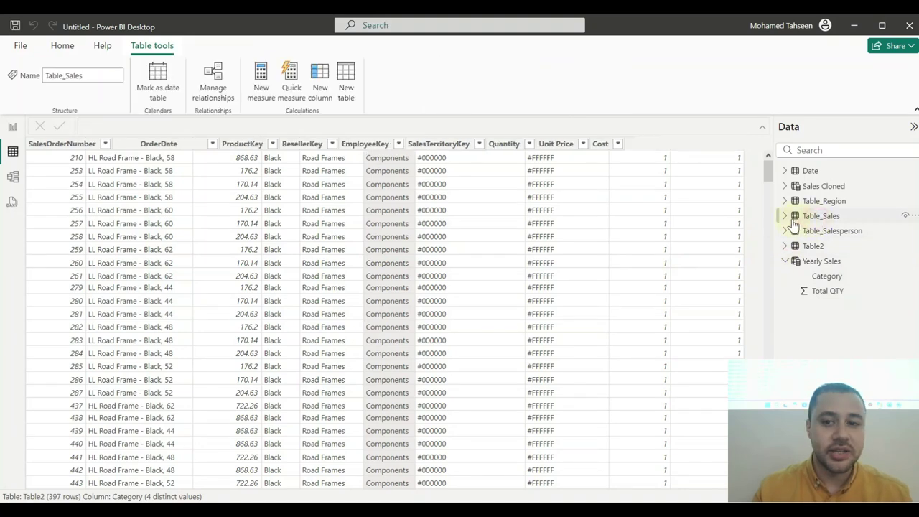
pyautogui.click(785, 216)
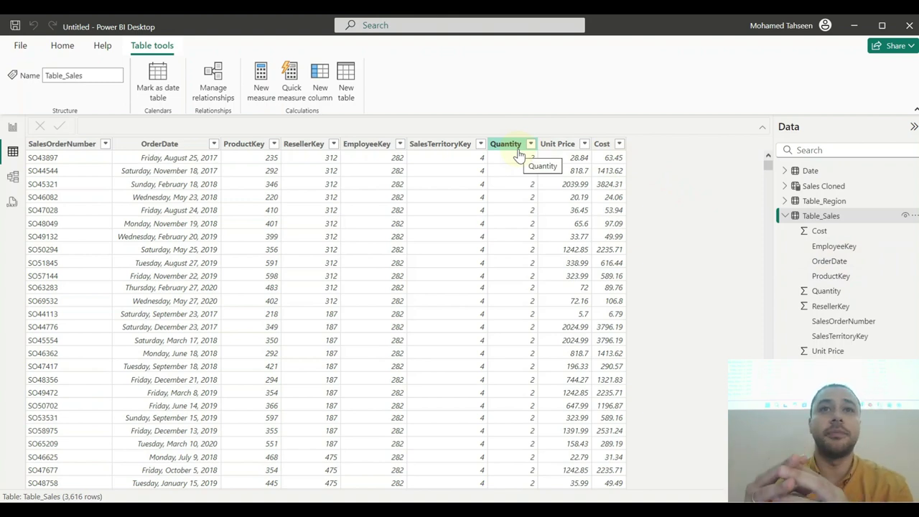
pyautogui.click(787, 217)
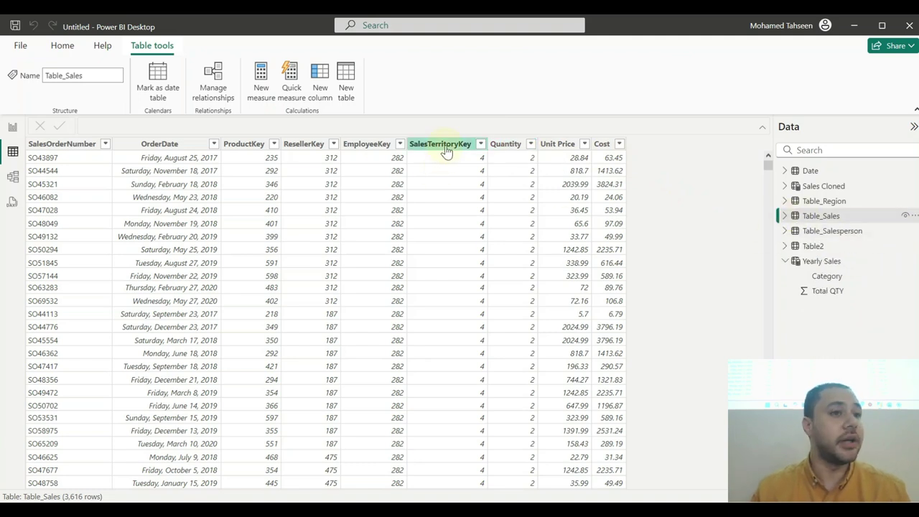
pyautogui.click(784, 261)
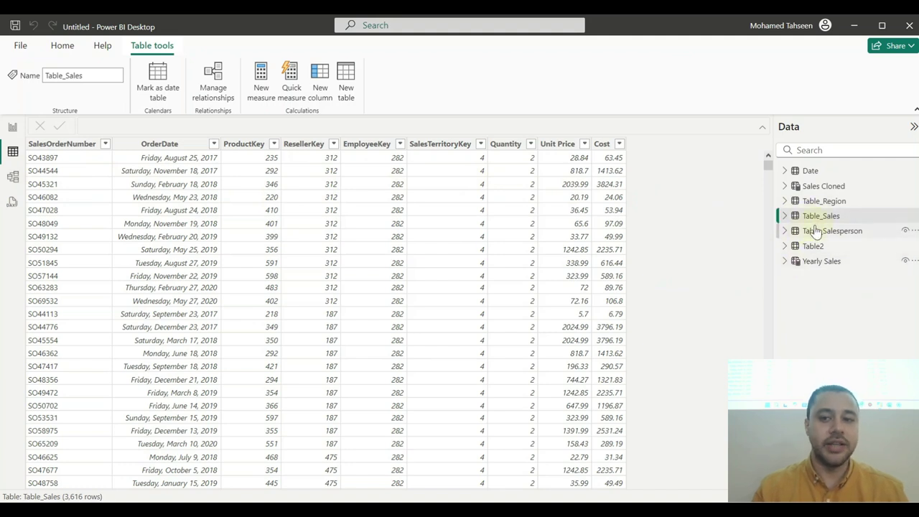
pyautogui.click(810, 246)
# Step: Rearrange the Table2 and Table_Sales cards in the model diagram and examine the ProductKey relationship between them
pyautogui.click(13, 176)
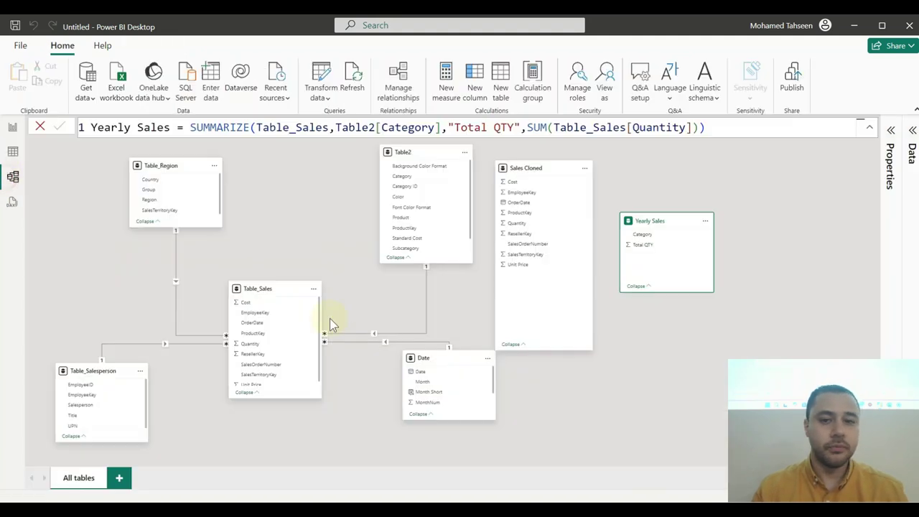
pyautogui.click(415, 155)
pyautogui.moveTo(415, 154); pyautogui.dragTo(352, 157)
pyautogui.moveTo(264, 289)
pyautogui.mouseDown()
pyautogui.moveTo(253, 262)
pyautogui.moveTo(258, 294)
pyautogui.mouseUp()
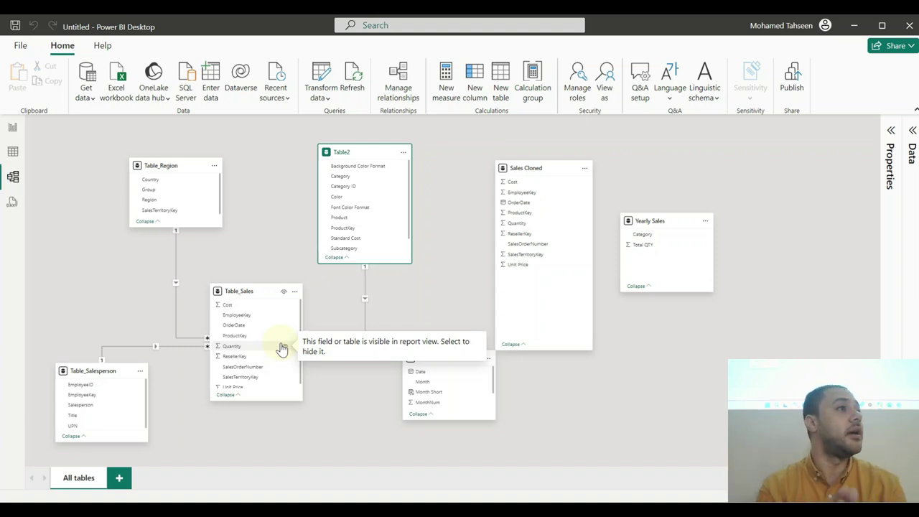
pyautogui.click(364, 281)
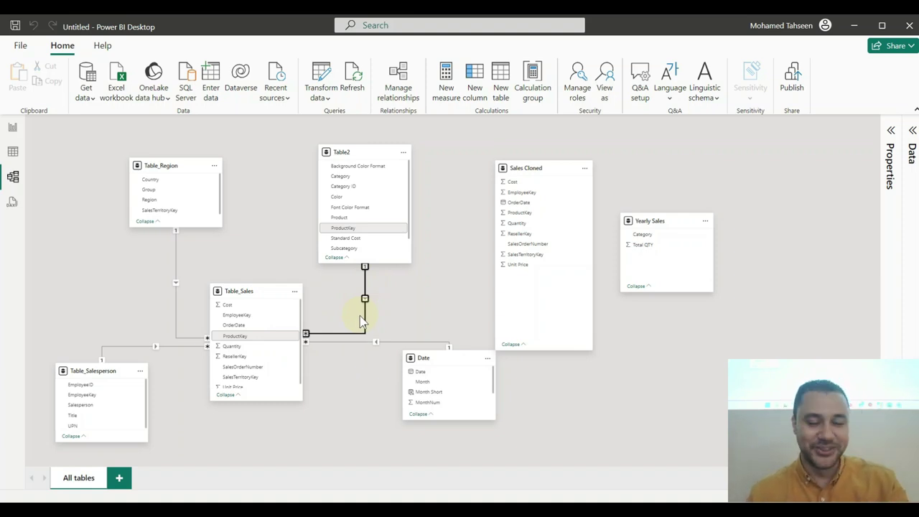
pyautogui.click(327, 417)
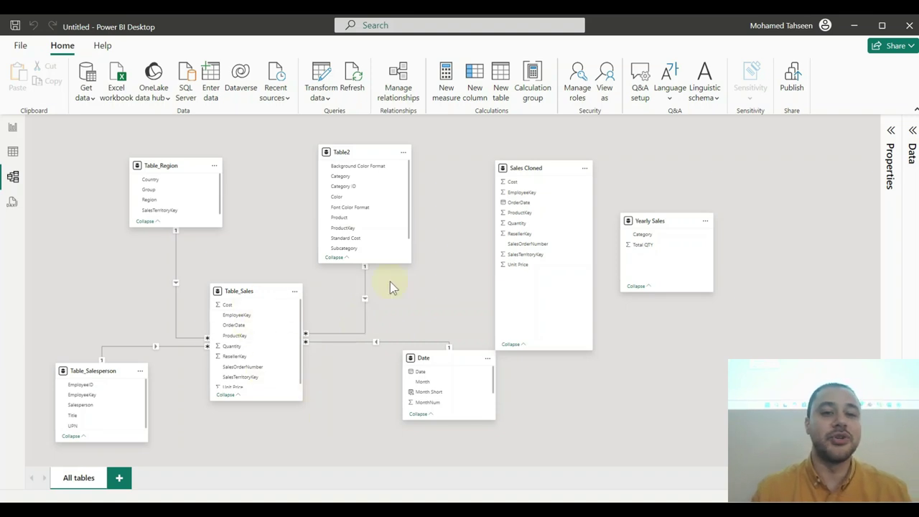
# Step: Move the Sales Cloned card to the far side of the model diagram and shift Yearly Sales closer to Table2
pyautogui.moveTo(558, 167)
pyautogui.mouseDown()
pyautogui.moveTo(591, 154)
pyautogui.moveTo(800, 152)
pyautogui.mouseUp()
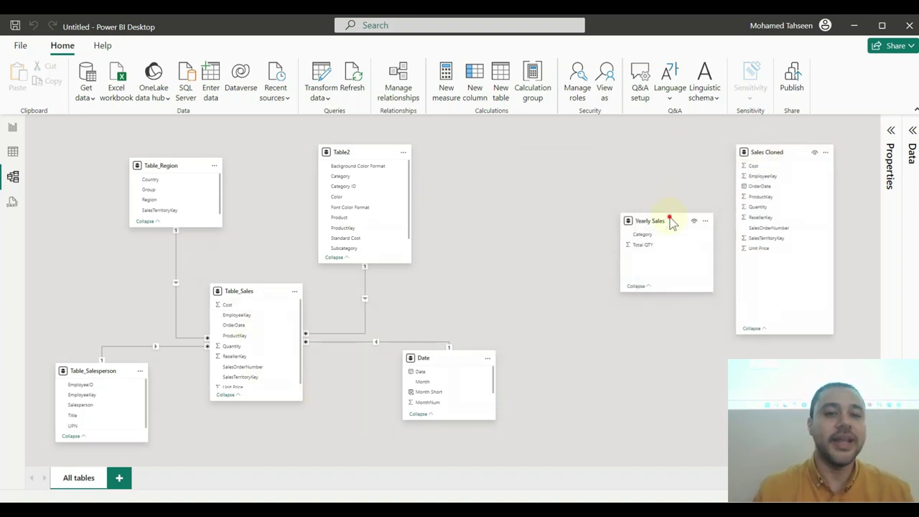
pyautogui.moveTo(671, 222); pyautogui.dragTo(590, 217)
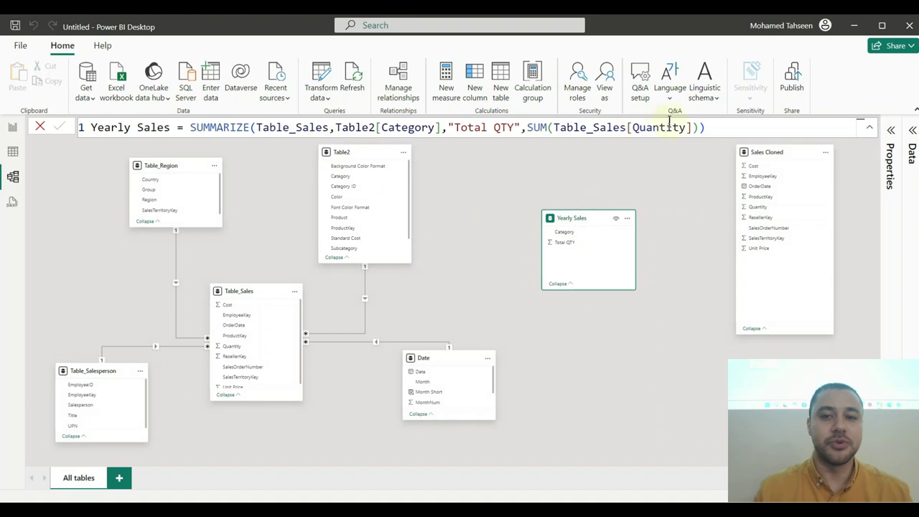
# Step: Rewrite the Yearly Sales formula from scratch with SUMMARIZE over Table_Sales, grouped by Table2[Category]
pyautogui.keyDown('shift'); pyautogui.click(259, 127); pyautogui.keyUp('shift')
pyautogui.keyDown('shift'); pyautogui.click(235, 127); pyautogui.keyUp('shift')
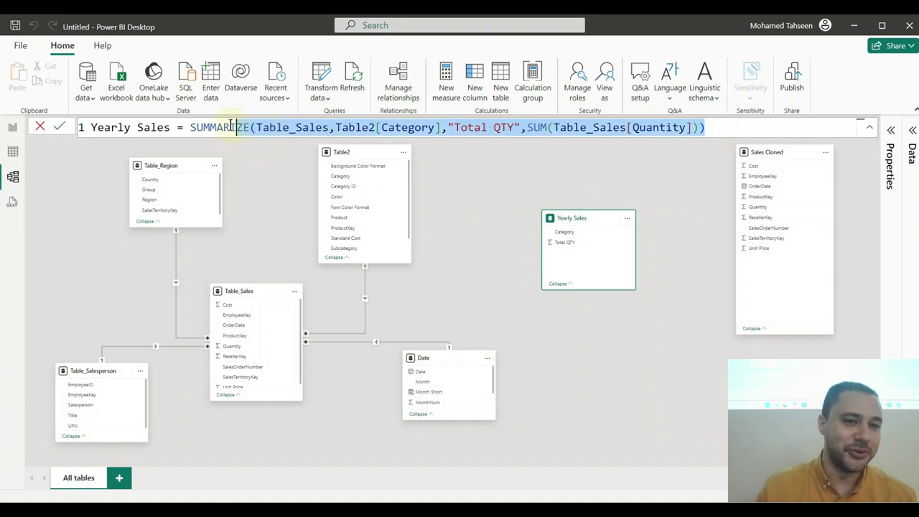
pyautogui.keyDown('shift'); pyautogui.click(189, 127); pyautogui.keyUp('shift')
pyautogui.press('BackSpace')
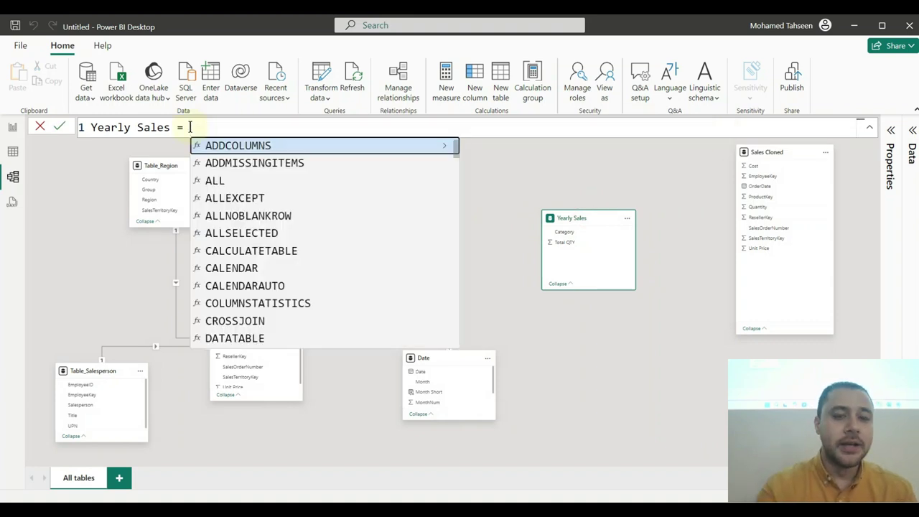
pyautogui.write('SUMMARIZE(')
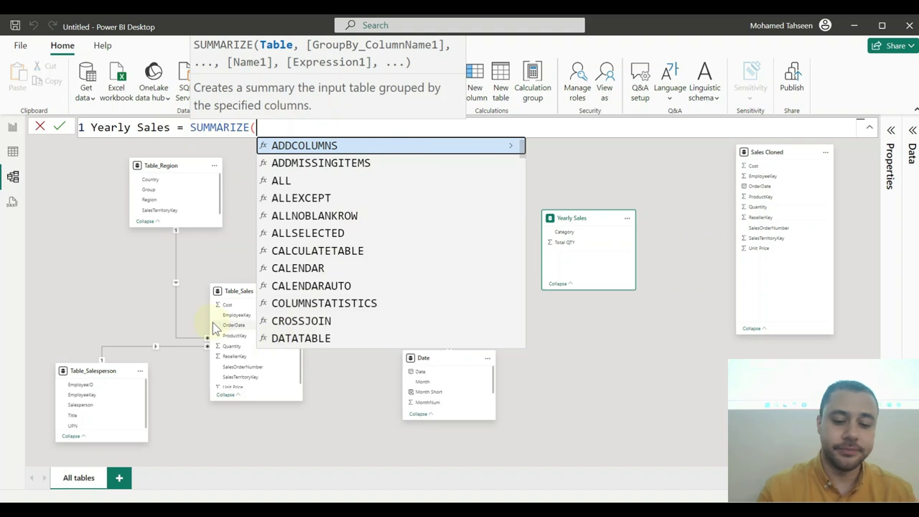
pyautogui.write('sales')
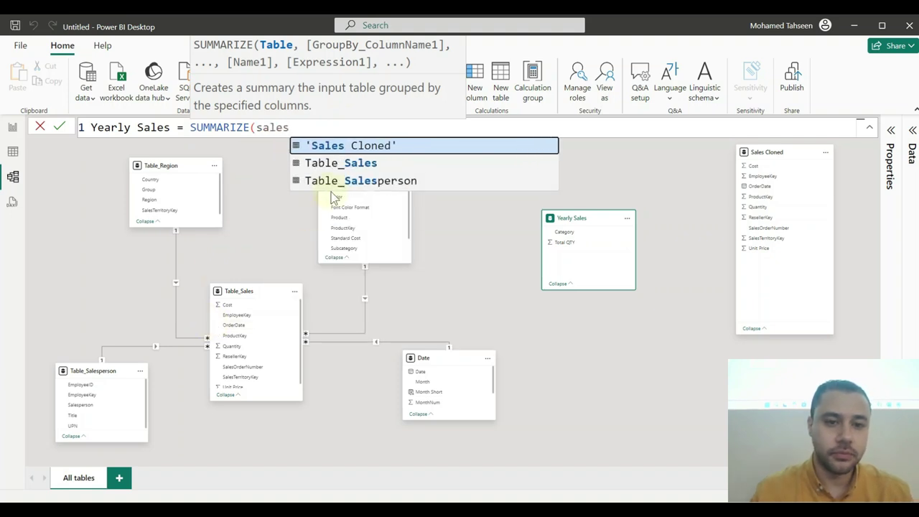
pyautogui.click(343, 165)
pyautogui.write(',')
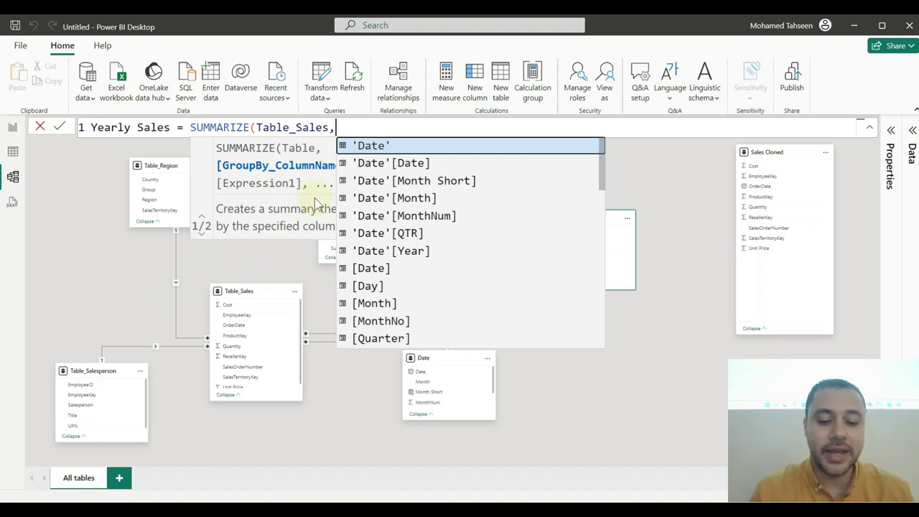
pyautogui.write('cate')
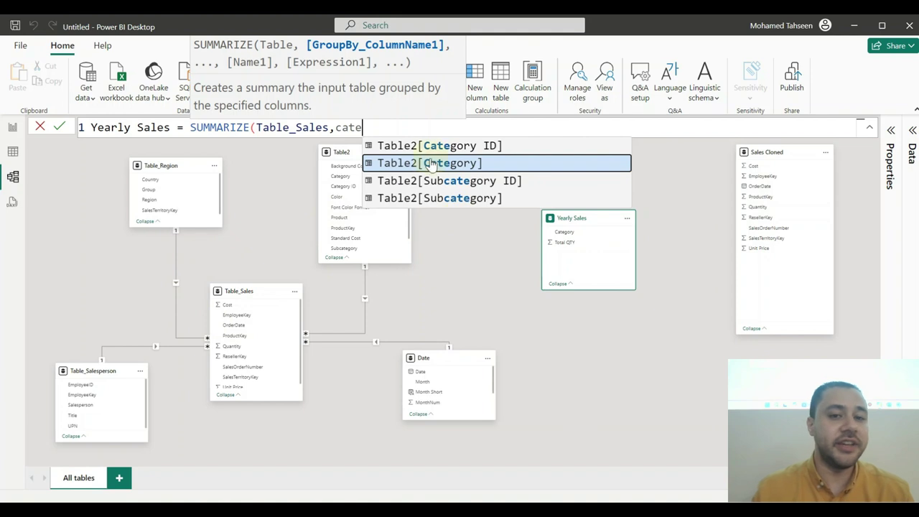
pyautogui.click(387, 166)
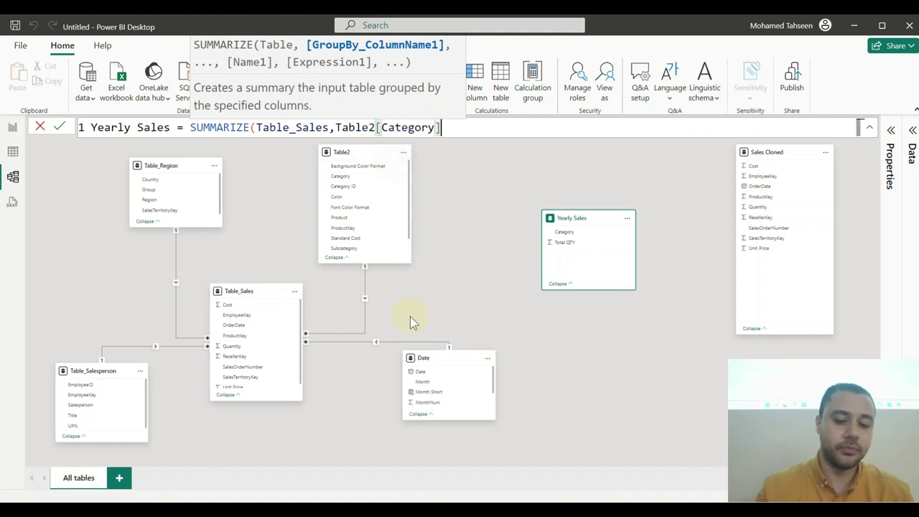
# Step: Add a "total QTY" column computed as SUM(Table_Sales[Quantity]) to the SUMMARIZE formula and commit it
pyautogui.write(',')
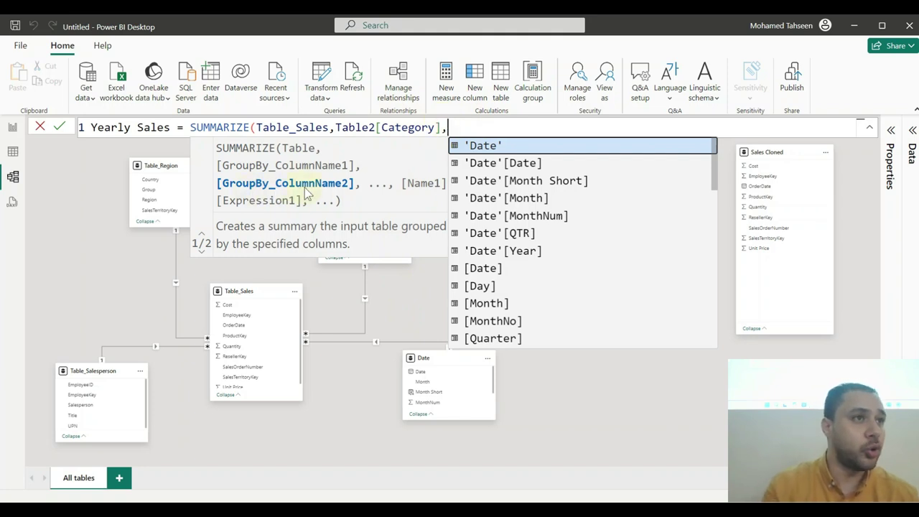
pyautogui.write('"')
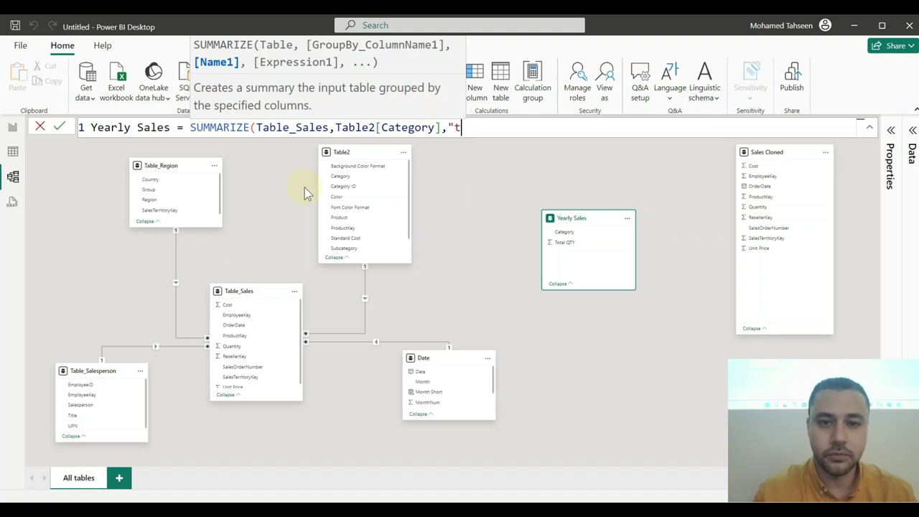
pyautogui.write('tal')
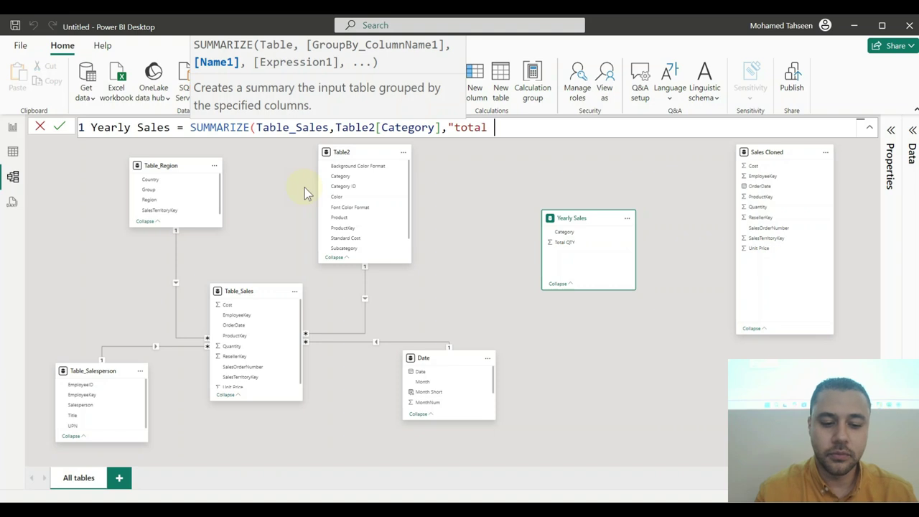
pyautogui.write(' QTY",')
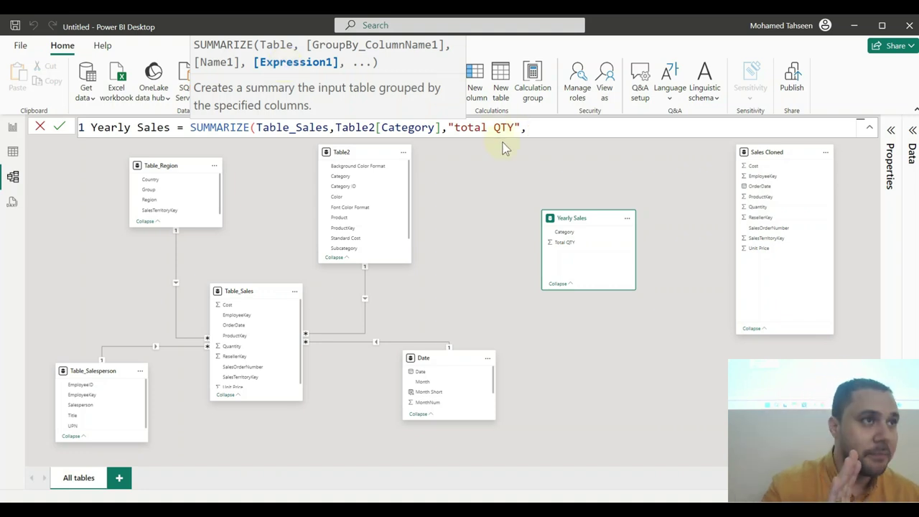
pyautogui.write('sum')
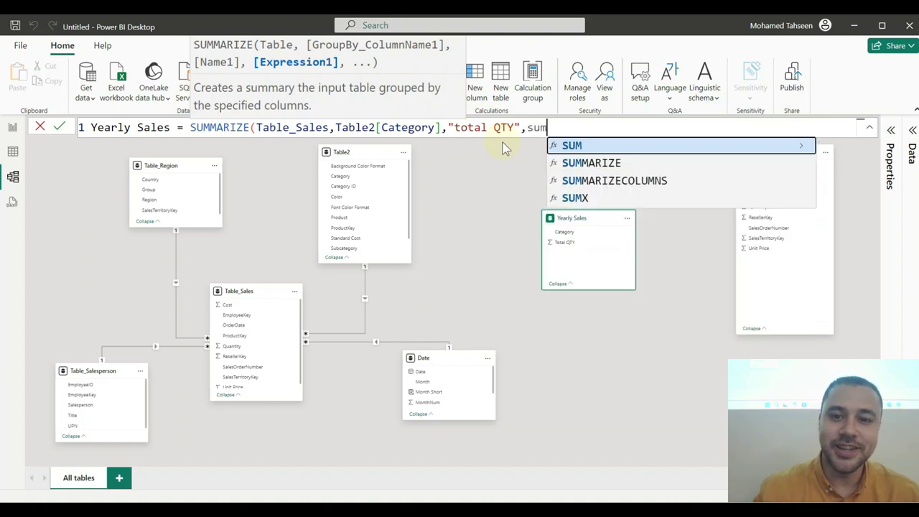
pyautogui.press('Tab')
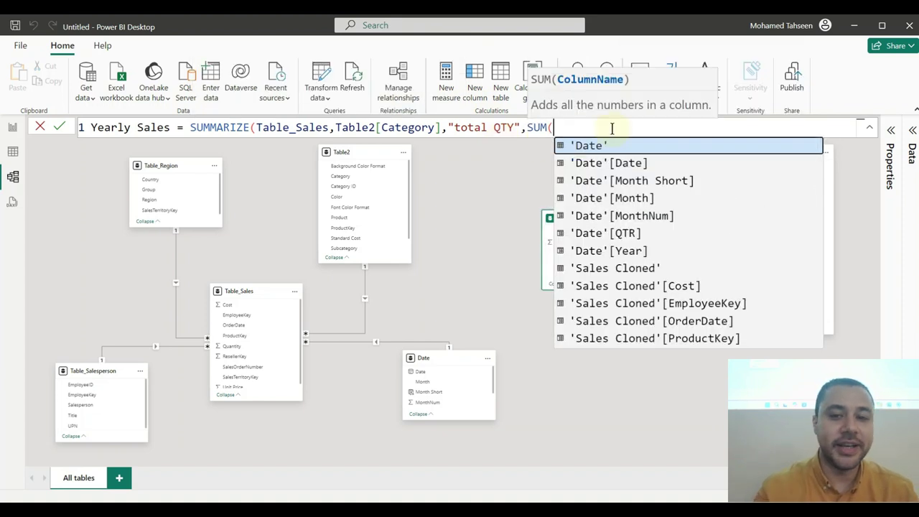
pyautogui.write('qua')
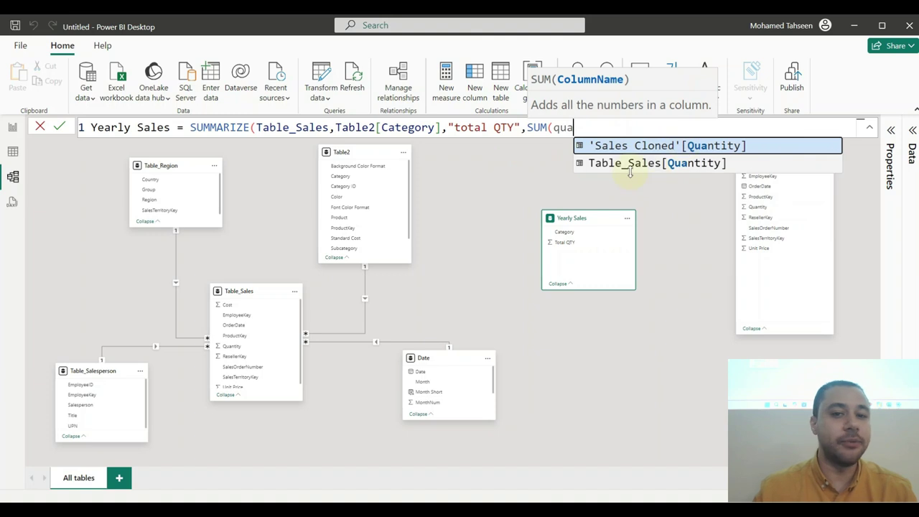
pyautogui.click(630, 173)
pyautogui.write(')')
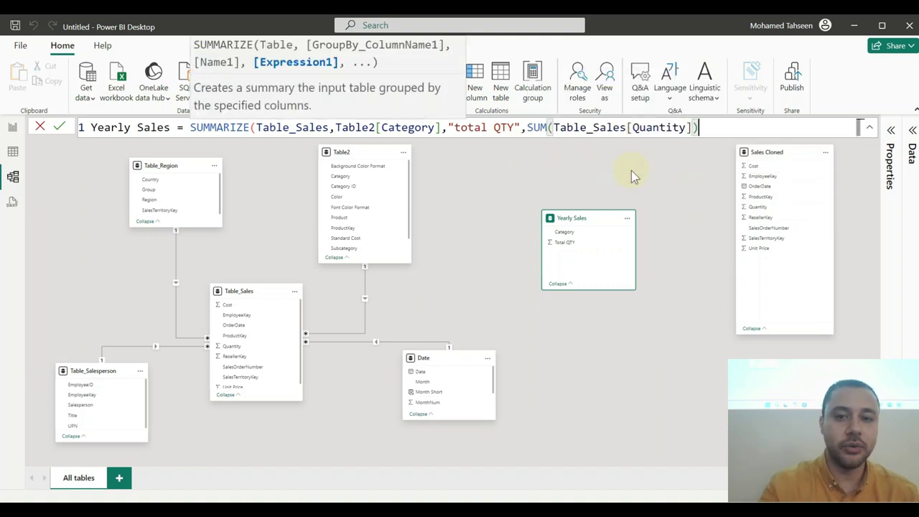
pyautogui.write(')')
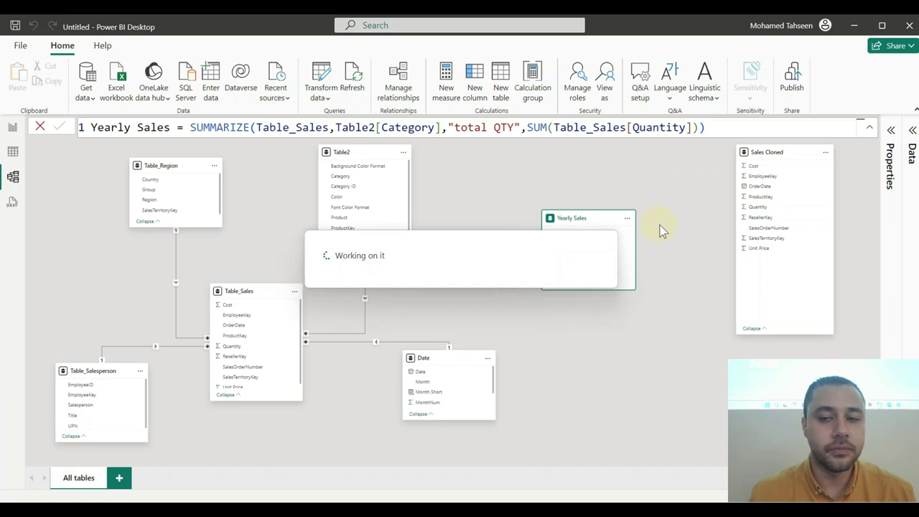
# Step: Open the Yearly Sales table data and add 'Date'[Year] as a second grouping column after Table2[Category]
pyautogui.click(14, 153)
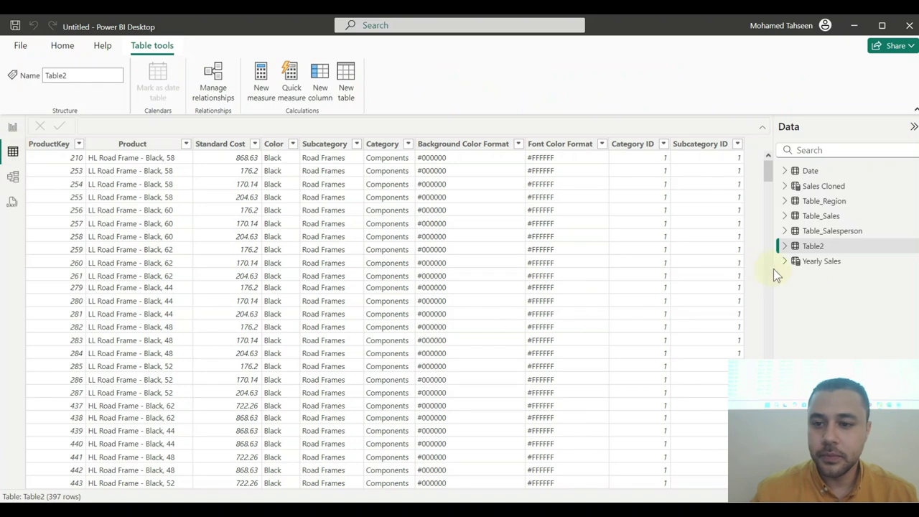
pyautogui.click(826, 260)
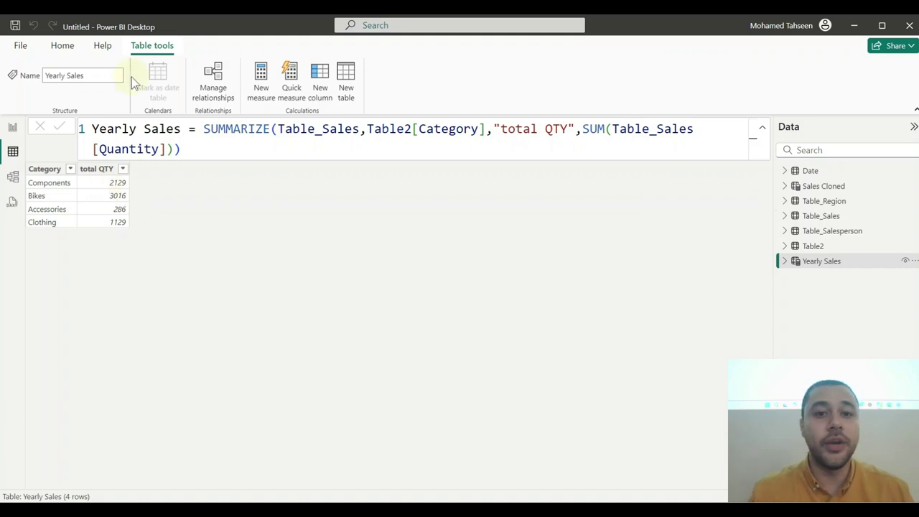
pyautogui.click(493, 129)
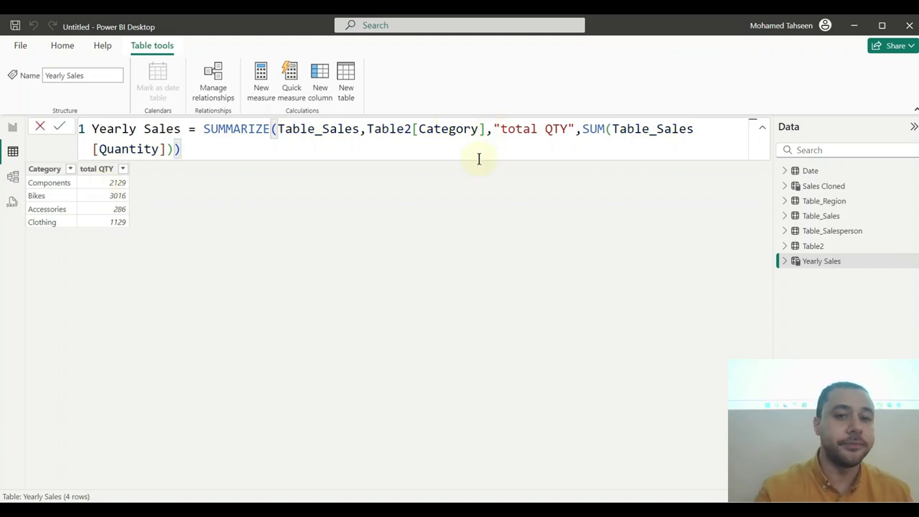
pyautogui.write(',')
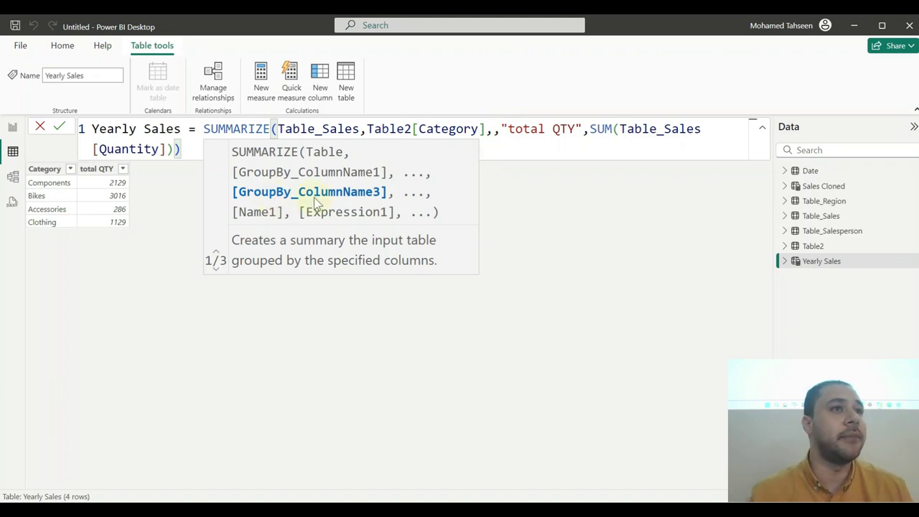
pyautogui.click(491, 130)
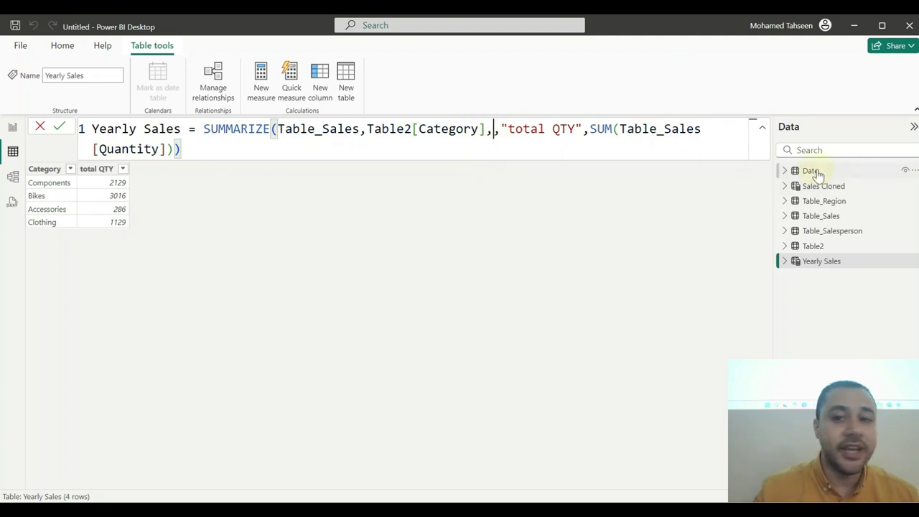
pyautogui.write('date')
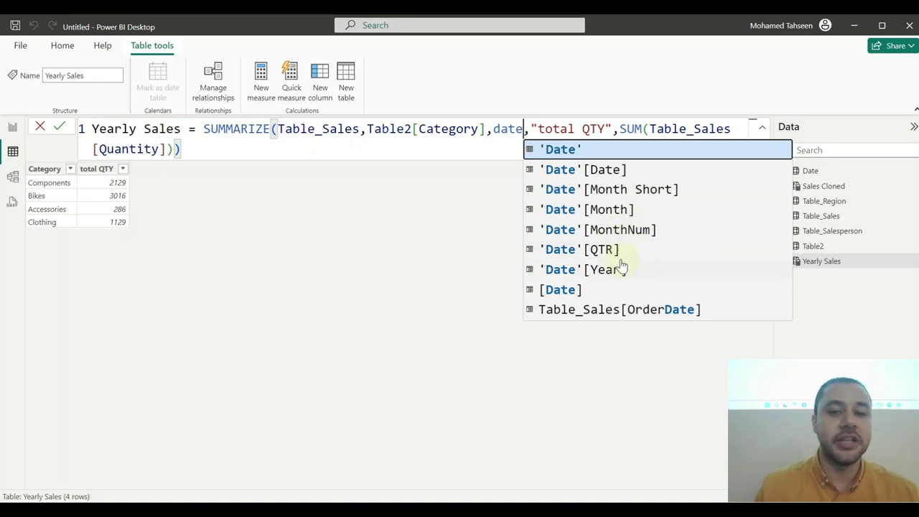
pyautogui.click(621, 269)
pyautogui.press('Return')
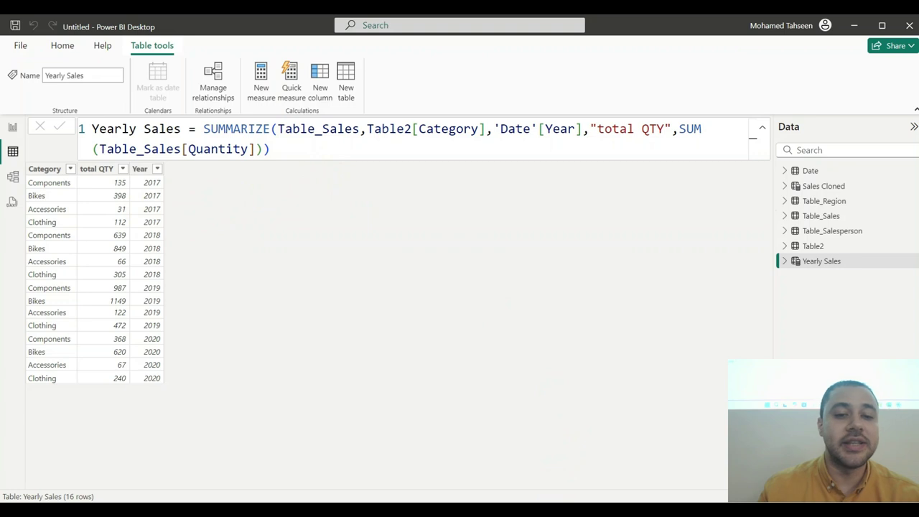
# Step: Check the exercise steps slide in PowerPoint, return to Power BI Desktop and look at the report page
pyautogui.click(560, 501)
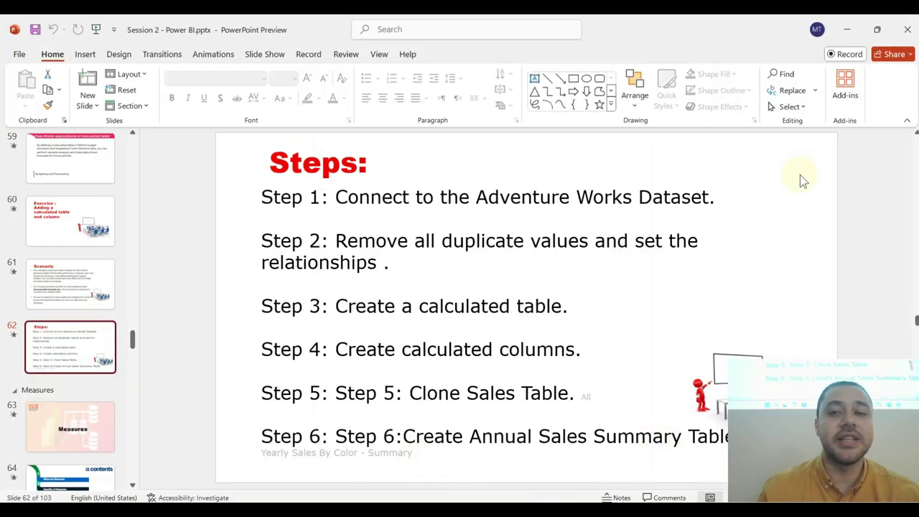
pyautogui.click(844, 30)
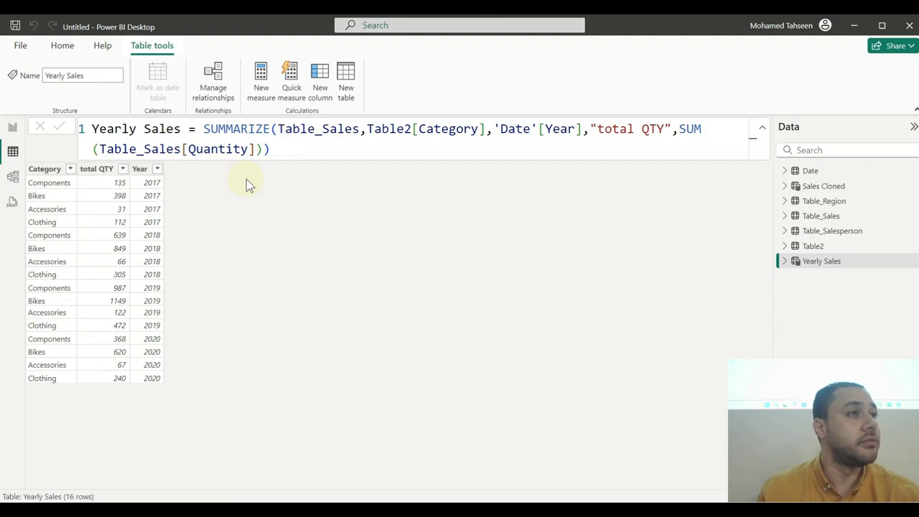
pyautogui.click(12, 130)
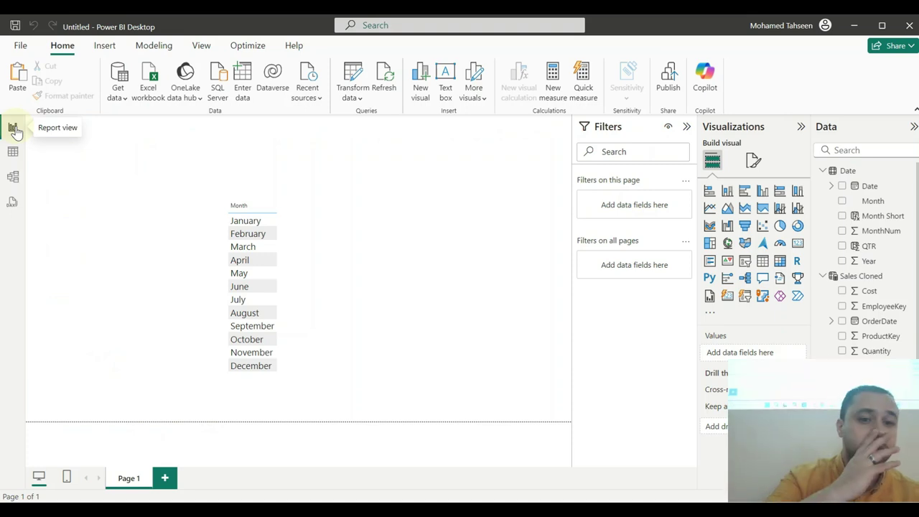
# Step: Move the Yearly Sales card beside the Sales Cloned card at the far side of the model diagram, away from the related tables
pyautogui.click(17, 177)
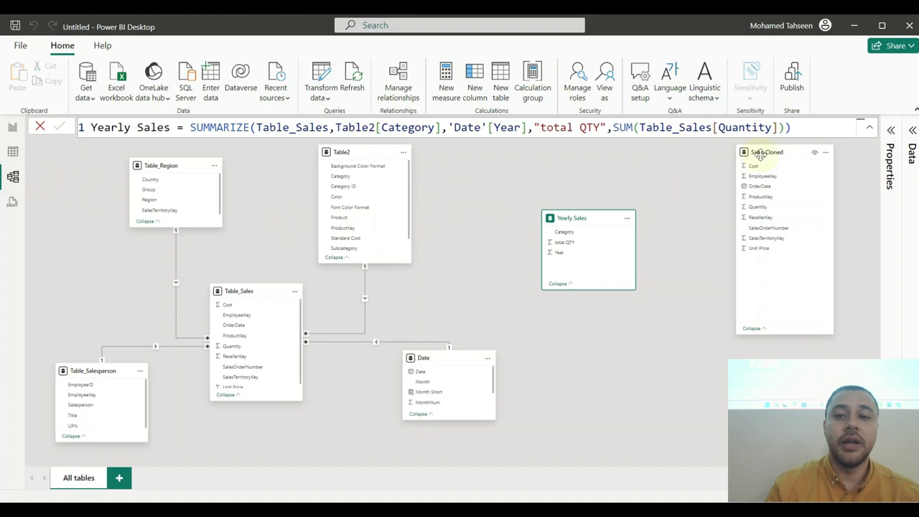
pyautogui.moveTo(771, 153); pyautogui.dragTo(753, 156)
pyautogui.moveTo(577, 221); pyautogui.dragTo(651, 164)
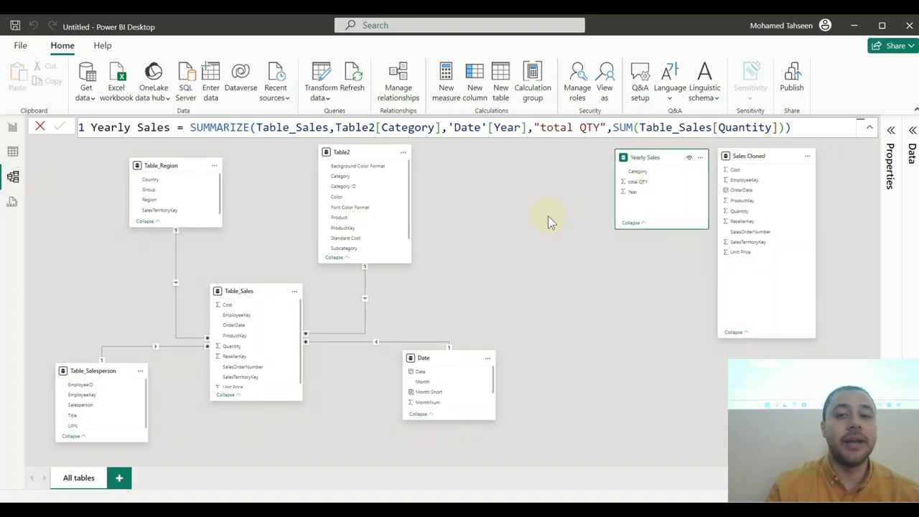
pyautogui.moveTo(745, 155); pyautogui.dragTo(792, 156)
pyautogui.moveTo(652, 156); pyautogui.dragTo(697, 154)
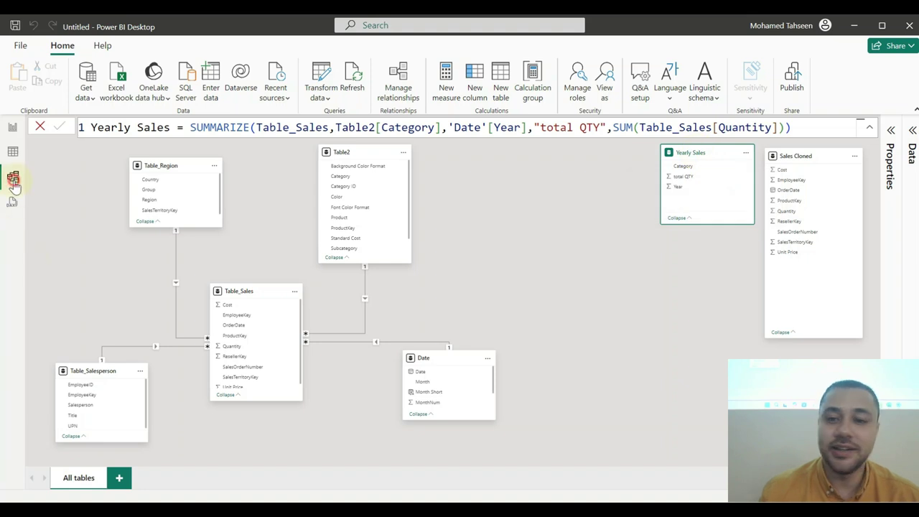
# Step: Review the Date table's data, keeping its name, and compare it with the Yearly Sales table and its formula
pyautogui.click(12, 151)
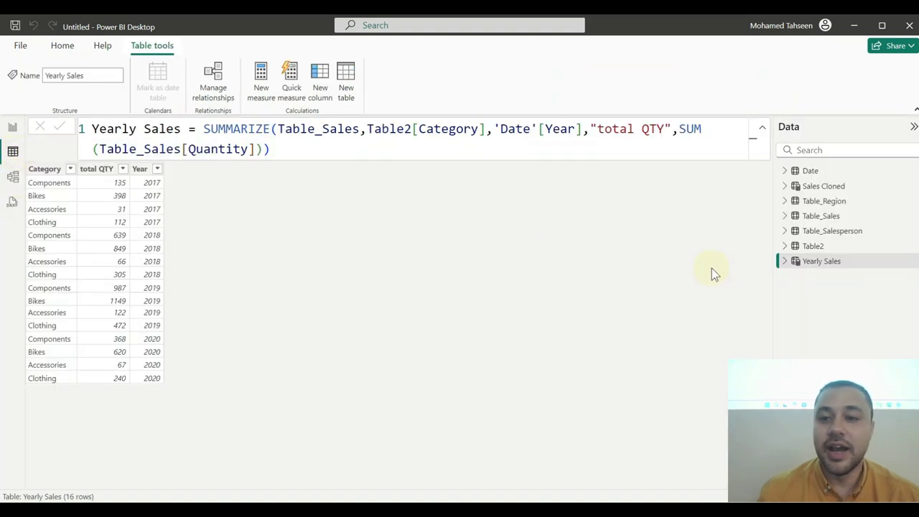
pyautogui.click(810, 173)
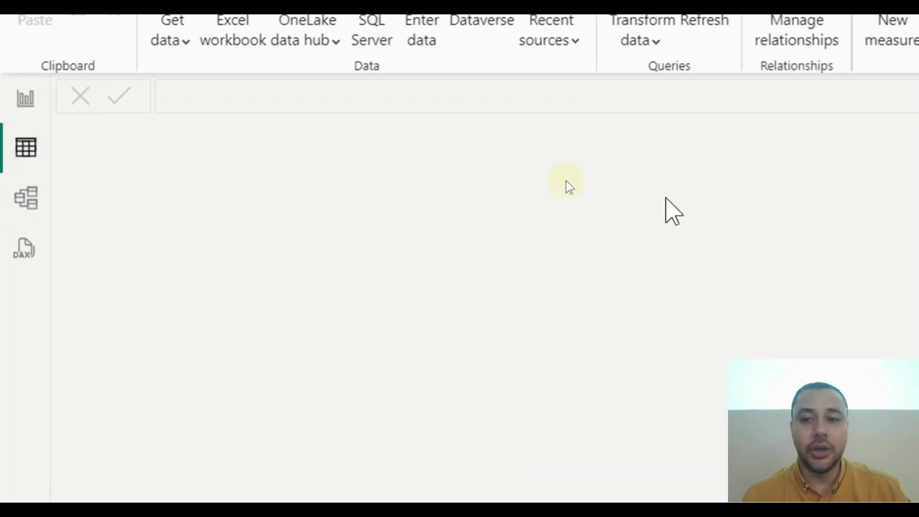
pyautogui.moveTo(773, 198)
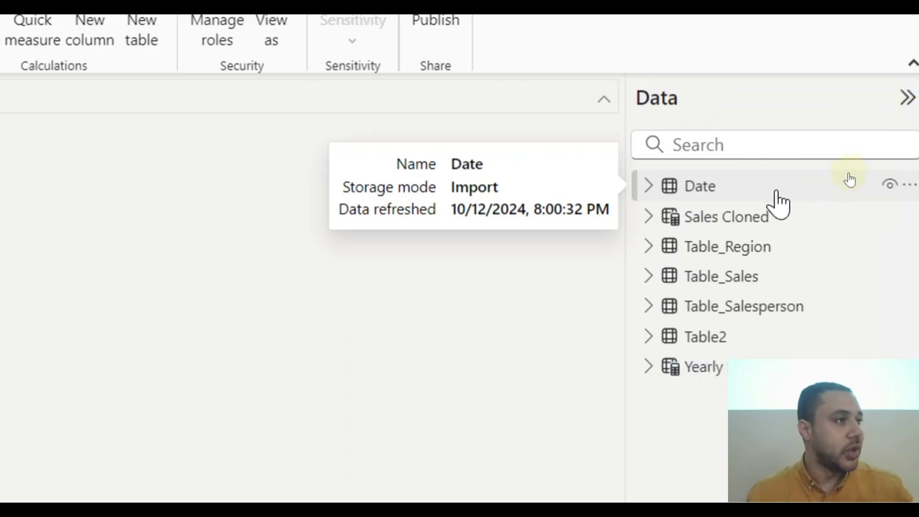
pyautogui.doubleClick(775, 188)
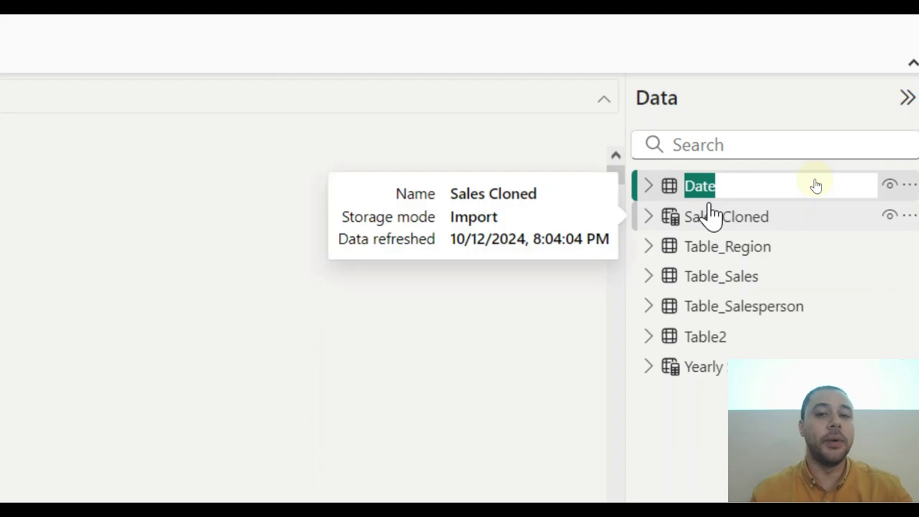
pyautogui.press('Return')
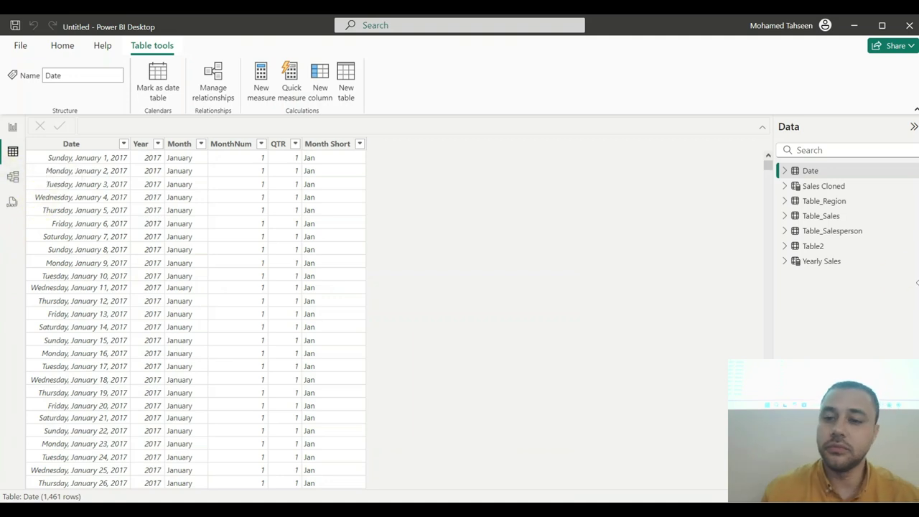
pyautogui.click(837, 262)
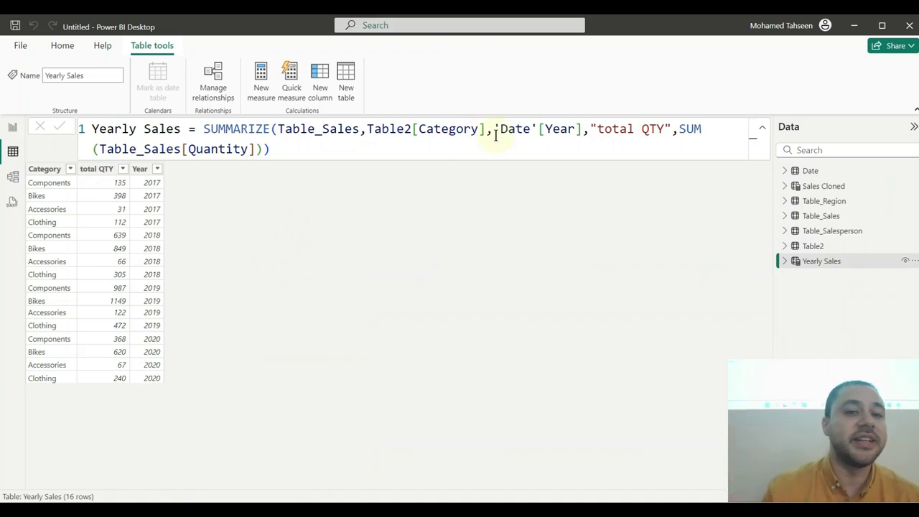
# Step: Move the SUMMARIZE arguments of the Yearly Sales formula onto their own line below a blank line and indent them deeply
pyautogui.click(280, 128)
pyautogui.hotkey('shift', 'Return')
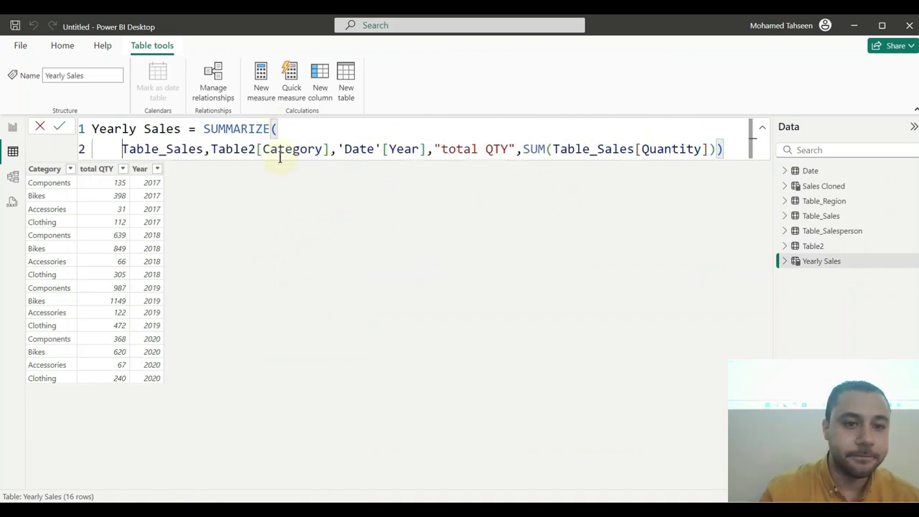
pyautogui.hotkey('shift', 'Return')
pyautogui.hotkey('shift', 'Return')
pyautogui.press('BackSpace')
pyautogui.press('BackSpace')
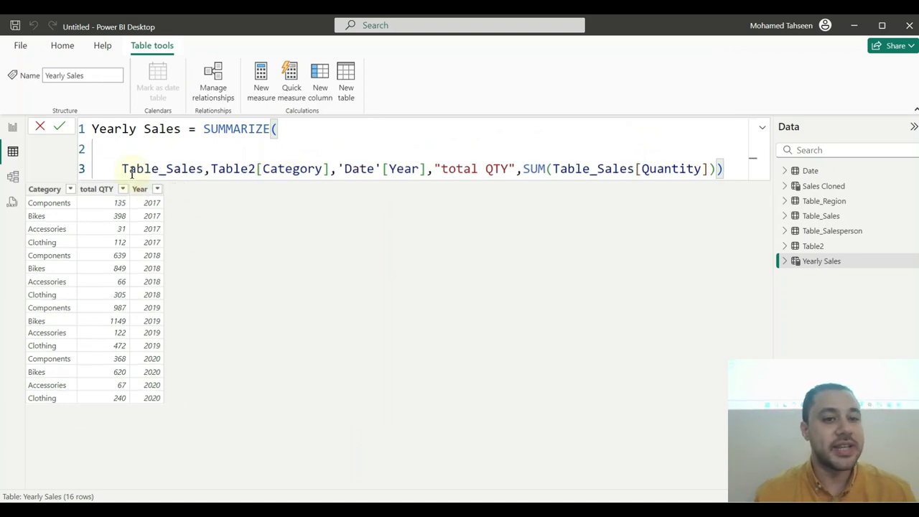
pyautogui.press('Tab')
pyautogui.press('Tab')
pyautogui.press('Tab')
pyautogui.press('Tab')
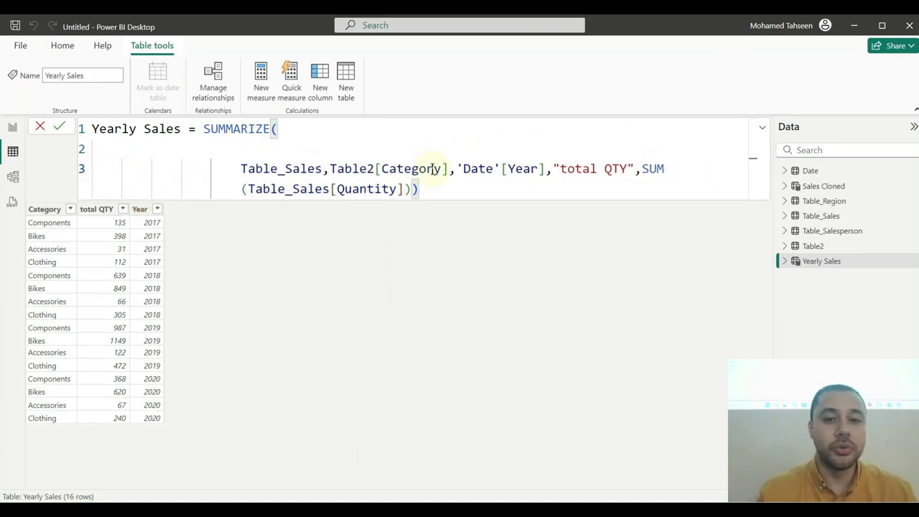
# Step: Split the arguments so 'Date'[Year] and SUM(Table_Sales[Quantity]) each start a separate line, aligned with Table_Sales and spaced by blank lines
pyautogui.click(457, 167)
pyautogui.hotkey('shift', 'Return')
pyautogui.hotkey('shift', 'Return')
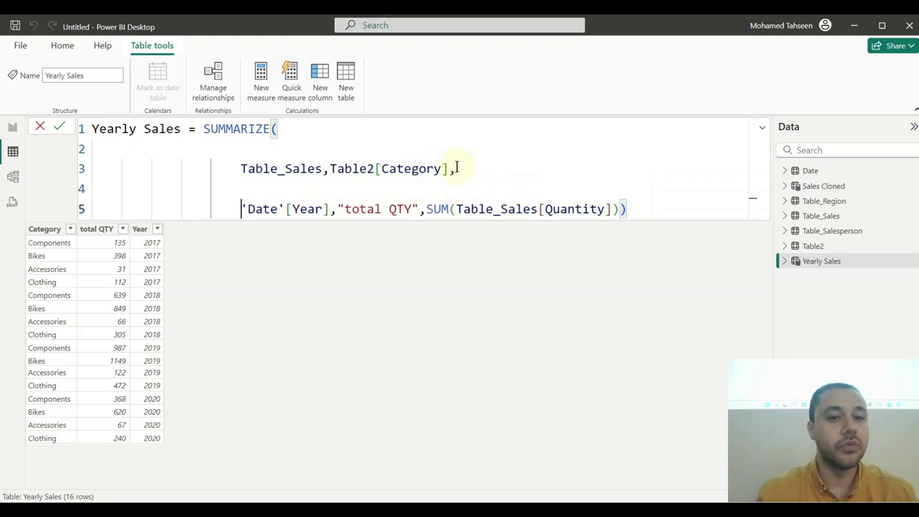
pyautogui.click(425, 209)
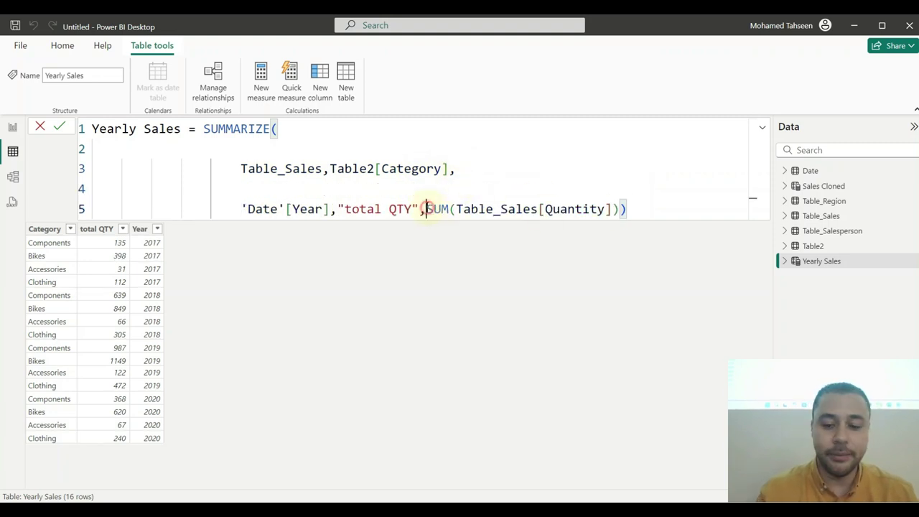
pyautogui.hotkey('shift', 'Return')
pyautogui.hotkey('shift', 'Return')
pyautogui.hotkey('shift', 'Return')
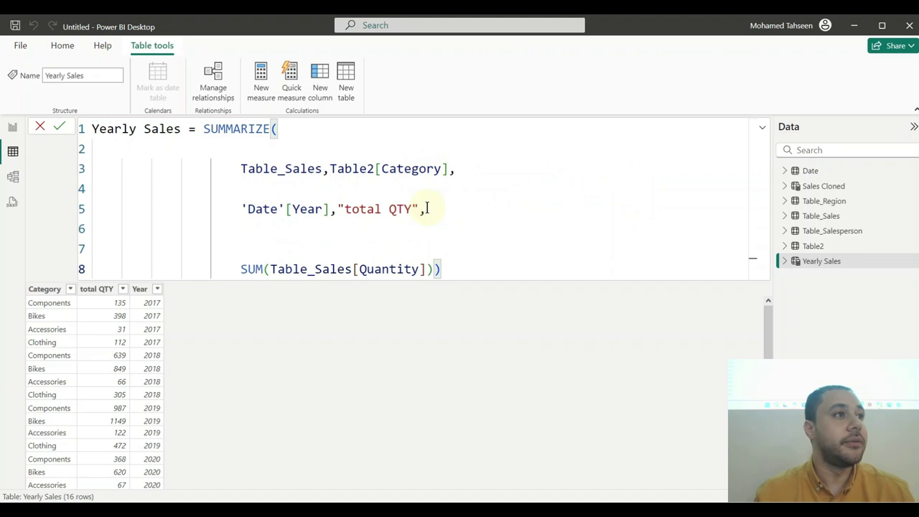
pyautogui.hotkey('shift', 'Tab')
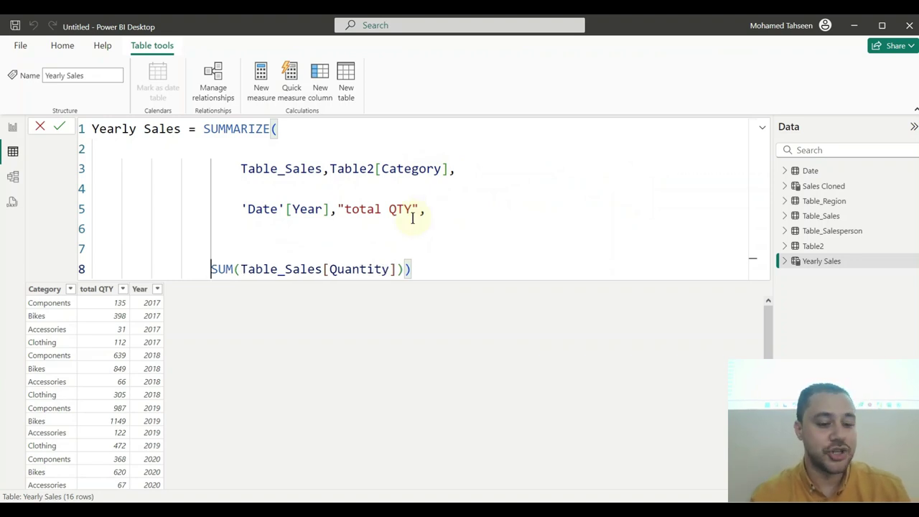
pyautogui.press('Tab')
pyautogui.press('Tab')
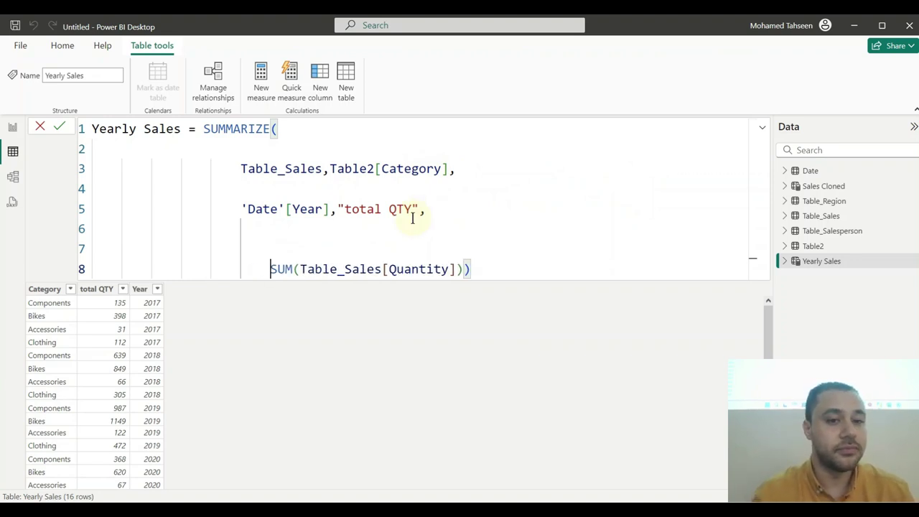
pyautogui.hotkey('shift', 'Tab')
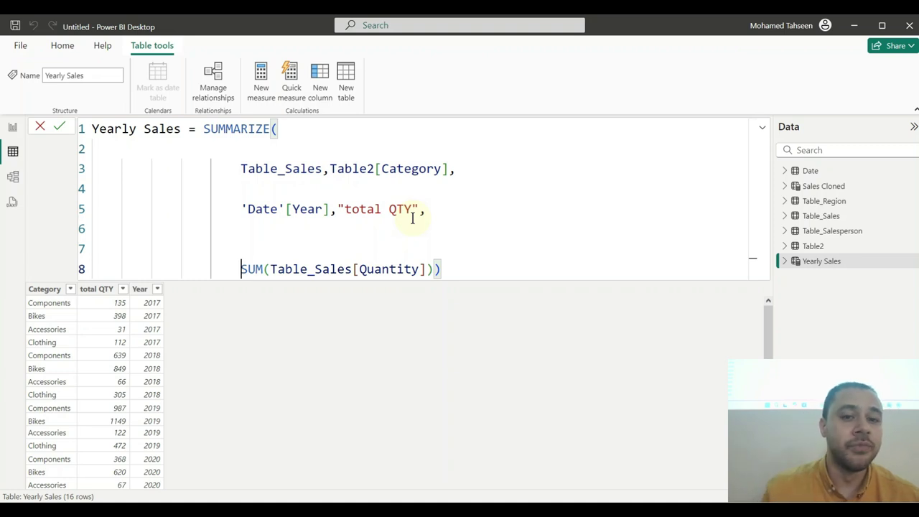
# Step: Add the comment "///// Comment Test" two lines below the end of the Yearly Sales formula and commit it
pyautogui.click(464, 272)
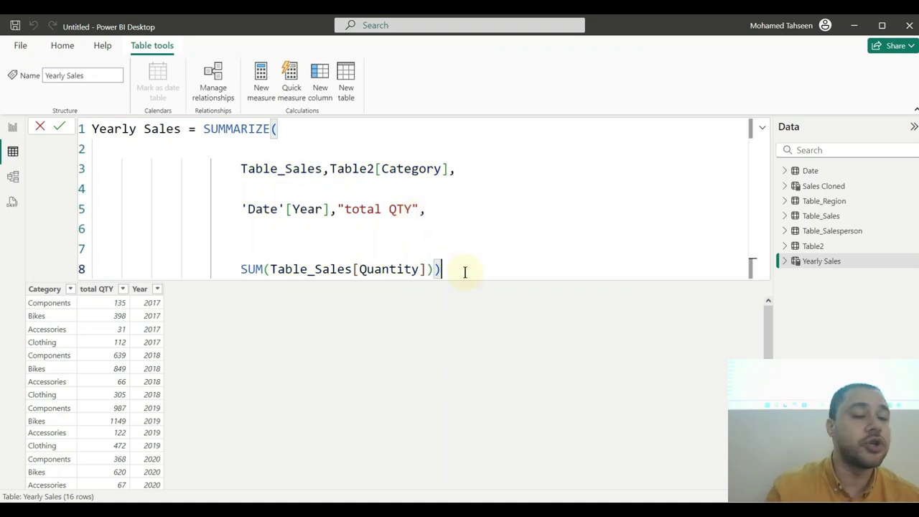
pyautogui.press('Return')
pyautogui.press('Return')
pyautogui.write('/////')
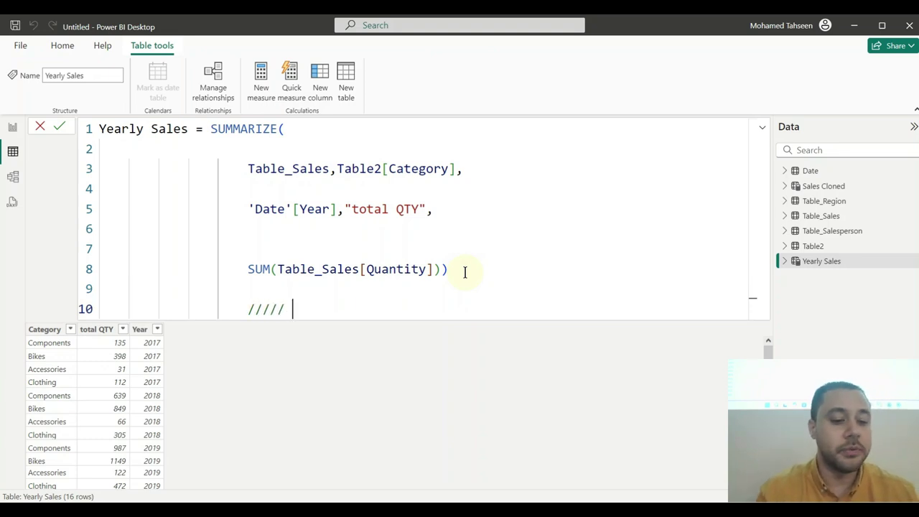
pyautogui.write(' Comm')
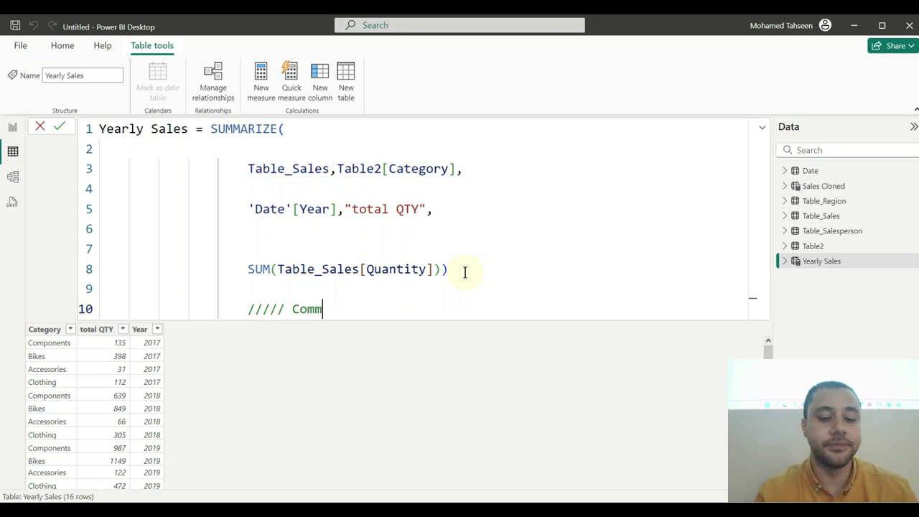
pyautogui.write('ent Test')
pyautogui.press('Return')
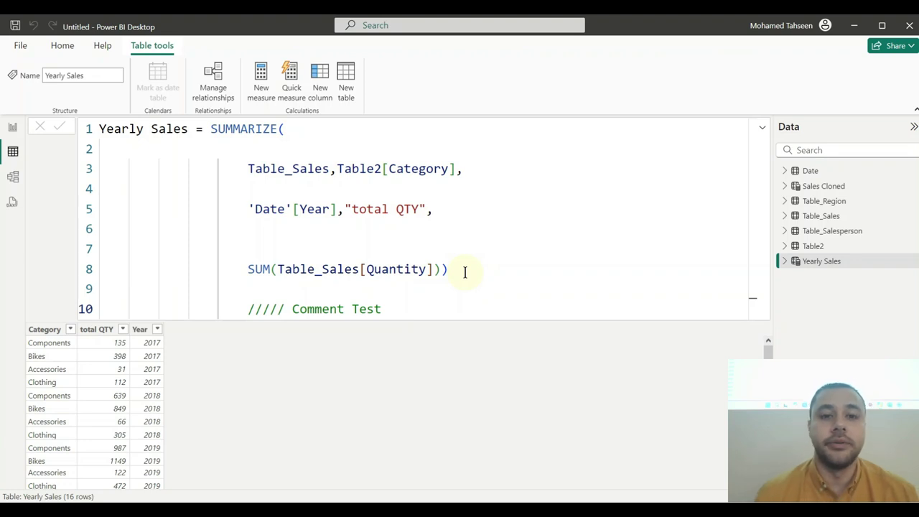
# Step: Delete everything after "Yearly Sales =" and start a new SUMMARIZE function with its arguments beginning on line 3
pyautogui.moveTo(424, 303); pyautogui.dragTo(212, 128)
pyautogui.press('BackSpace')
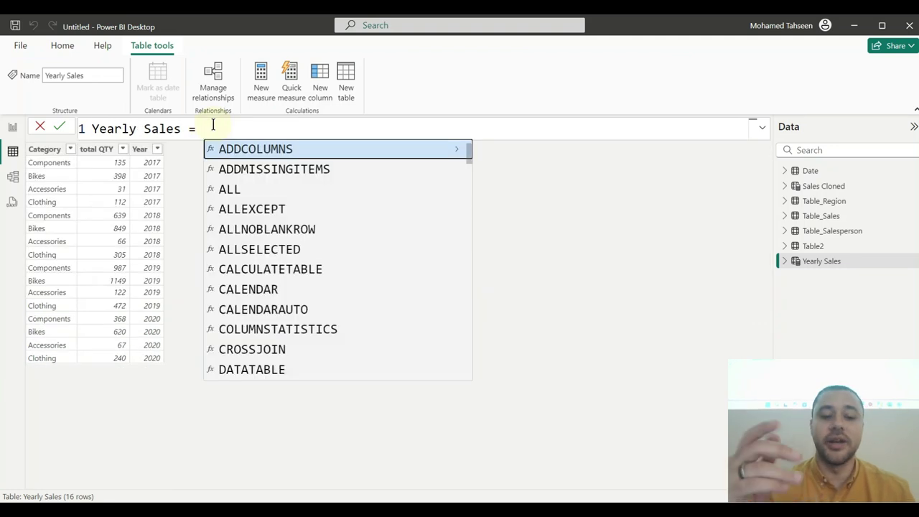
pyautogui.write('sum')
pyautogui.press('Tab')
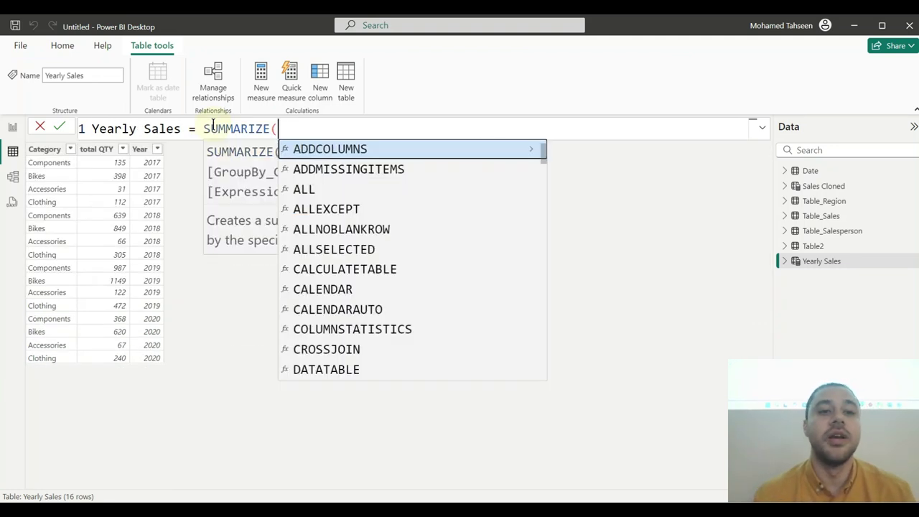
pyautogui.hotkey('shift', 'Return')
pyautogui.hotkey('shift', 'Return')
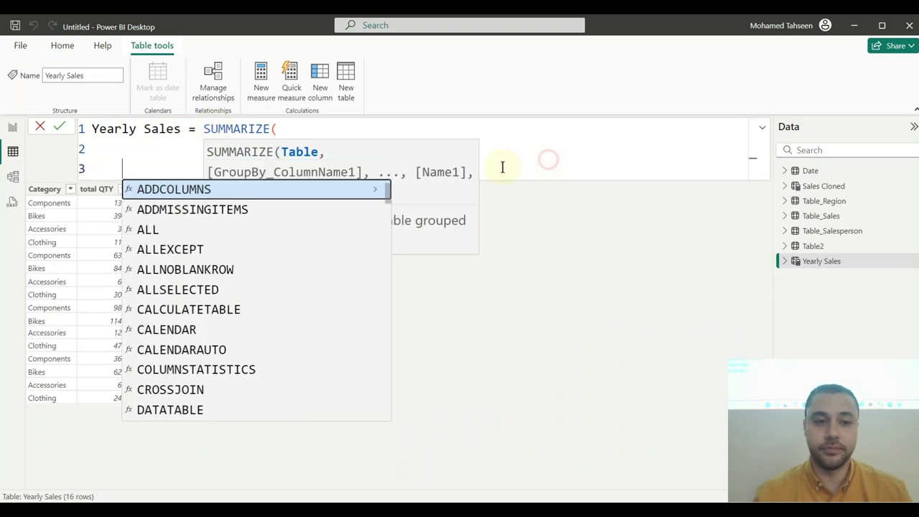
pyautogui.click(138, 168)
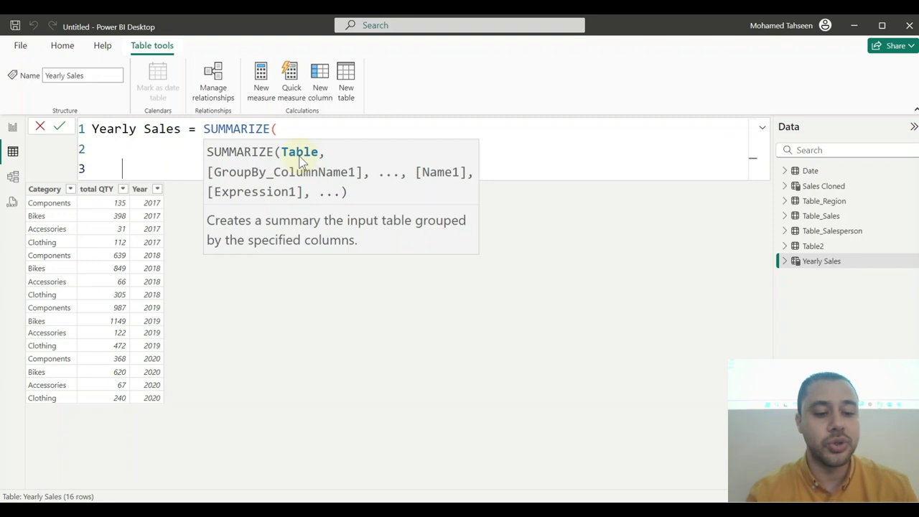
# Step: Enter Table_Sales as the table to summarize, followed by a comma and a blank line before the next argument
pyautogui.write('Sales')
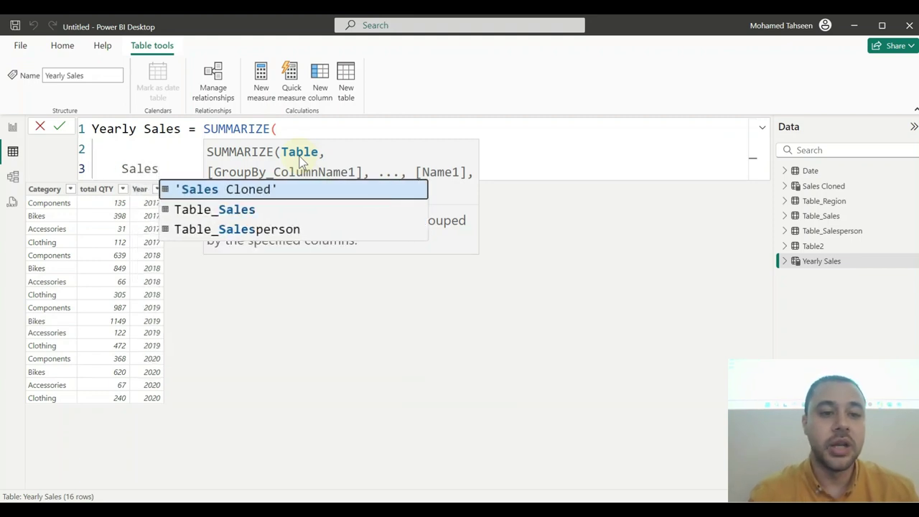
pyautogui.press('Down')
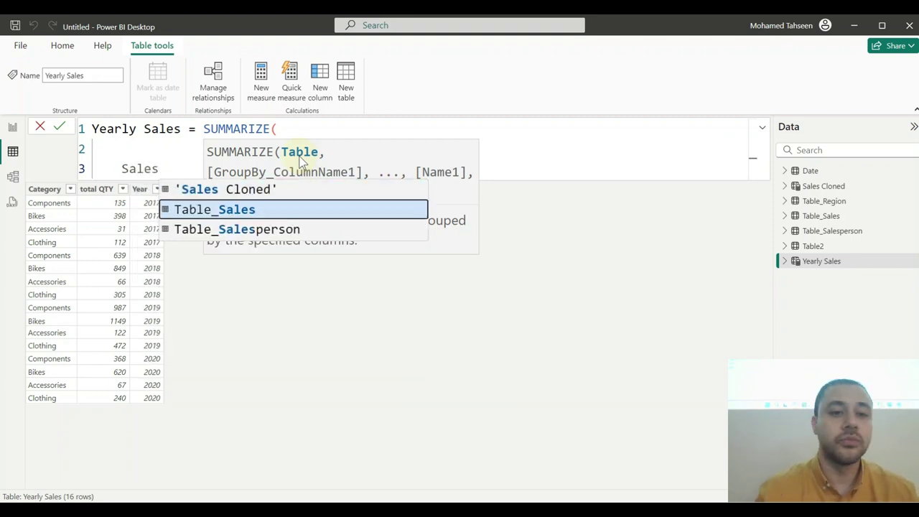
pyautogui.press('Tab')
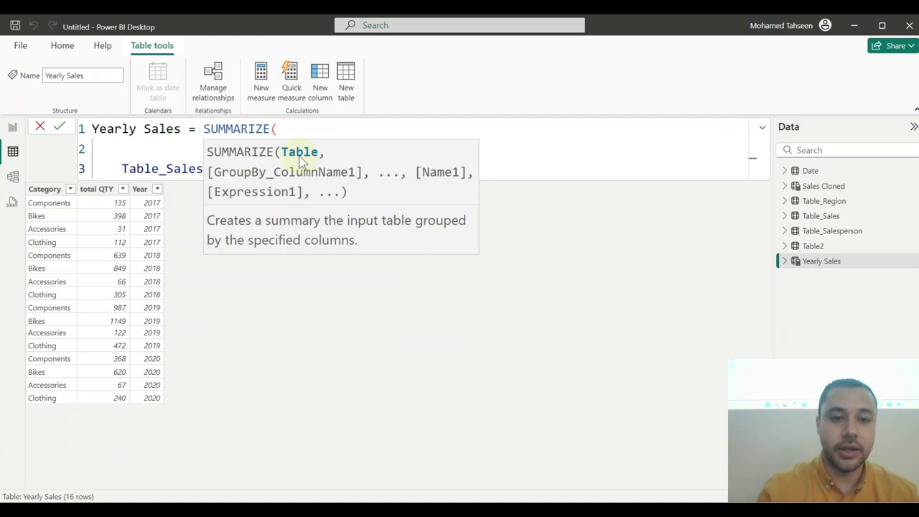
pyautogui.write(',')
pyautogui.press('Return')
pyautogui.press('Return')
pyautogui.press('Return')
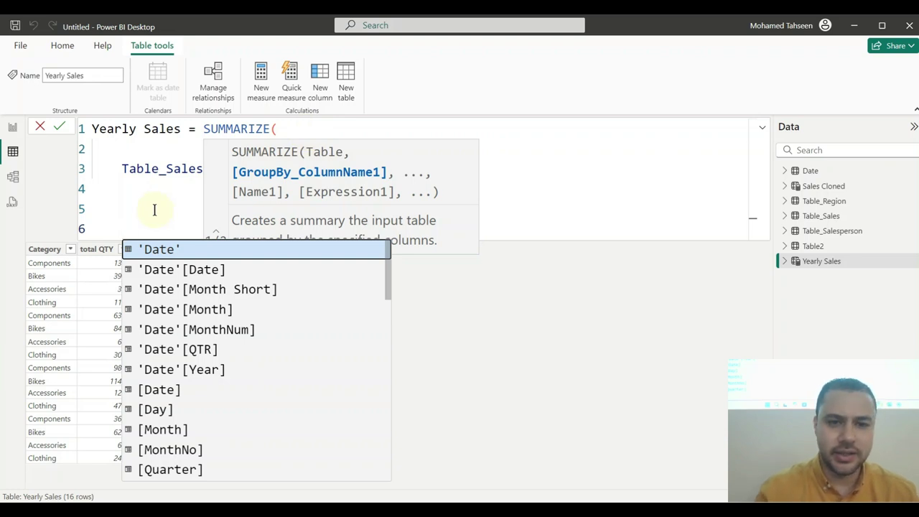
pyautogui.press('BackSpace')
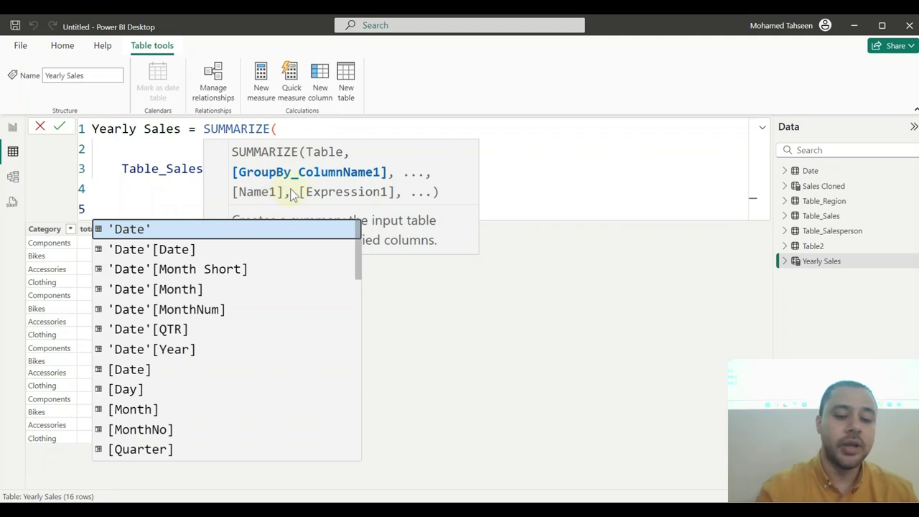
# Step: Add 'Date'[Year] as the grouping column on line 5, followed by a comma
pyautogui.write('date')
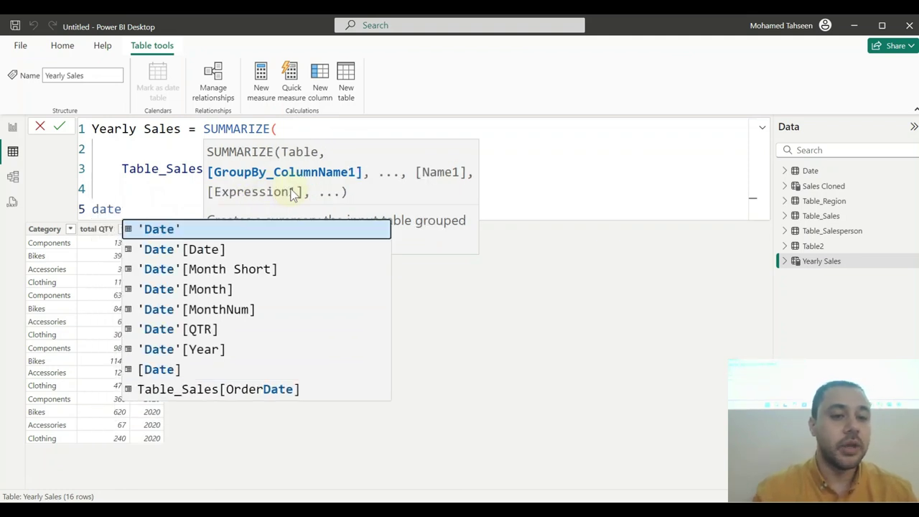
pyautogui.press('Down')
pyautogui.press('Down')
pyautogui.press('Down')
pyautogui.press('Down')
pyautogui.press('Down')
pyautogui.press('Down')
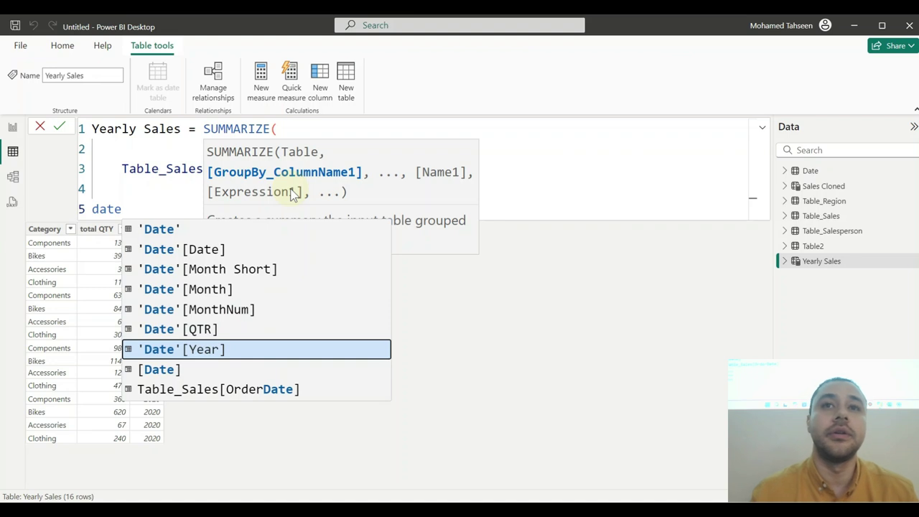
pyautogui.press('Tab')
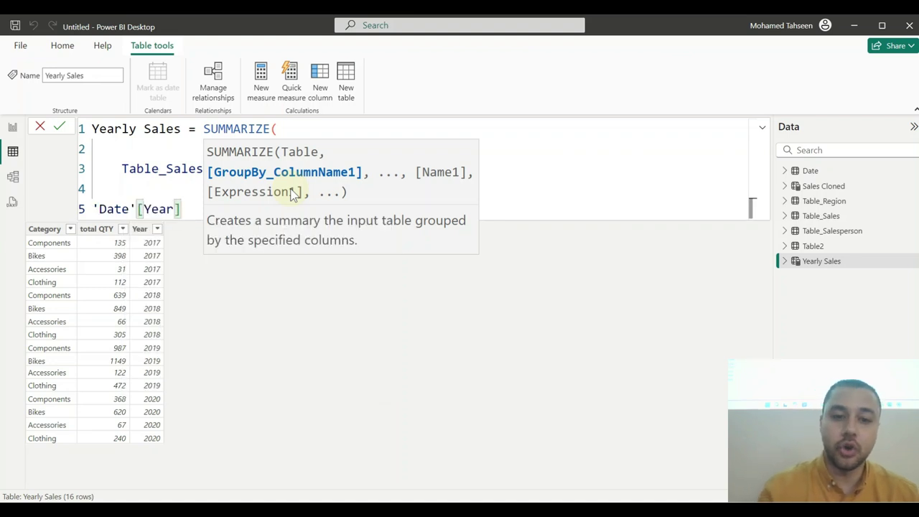
pyautogui.write(',')
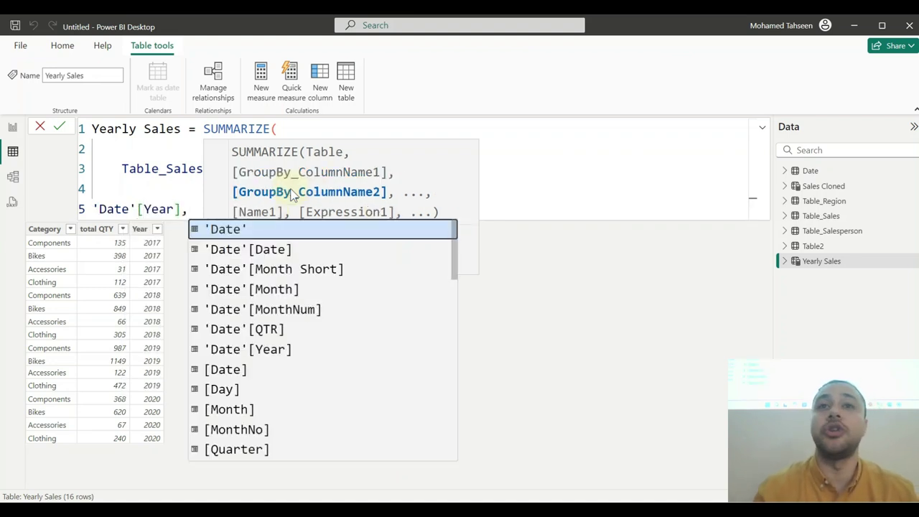
# Step: Name the new summary column "Total QTY" on its own line, separated from the grouping column by a blank line
pyautogui.write('"T')
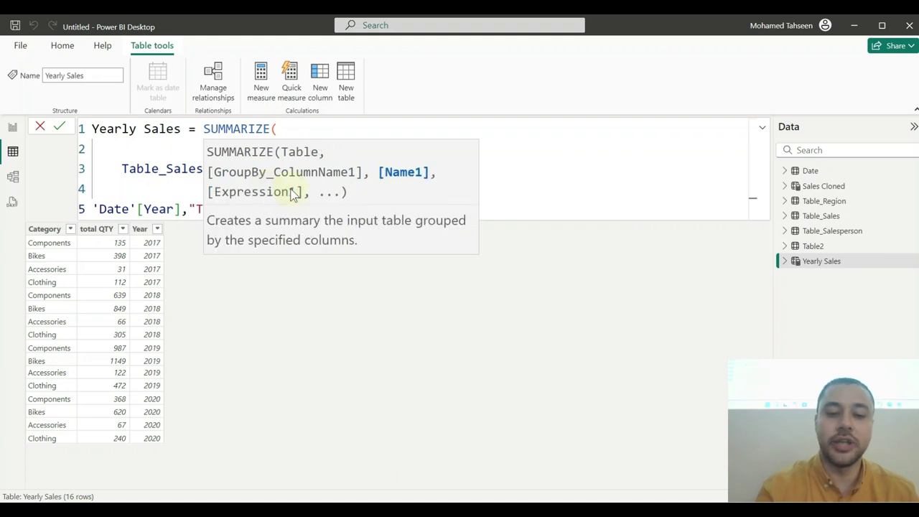
pyautogui.click(189, 209)
pyautogui.press('Return')
pyautogui.press('Return')
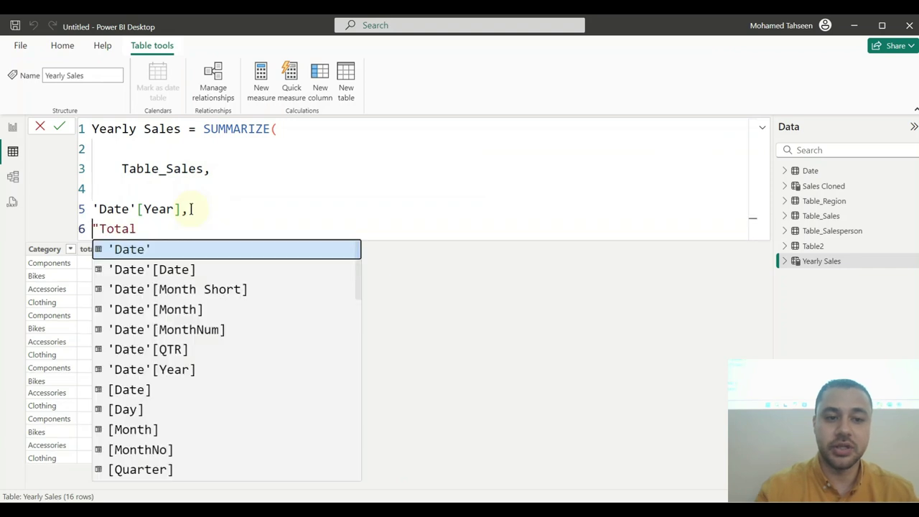
pyautogui.click(164, 248)
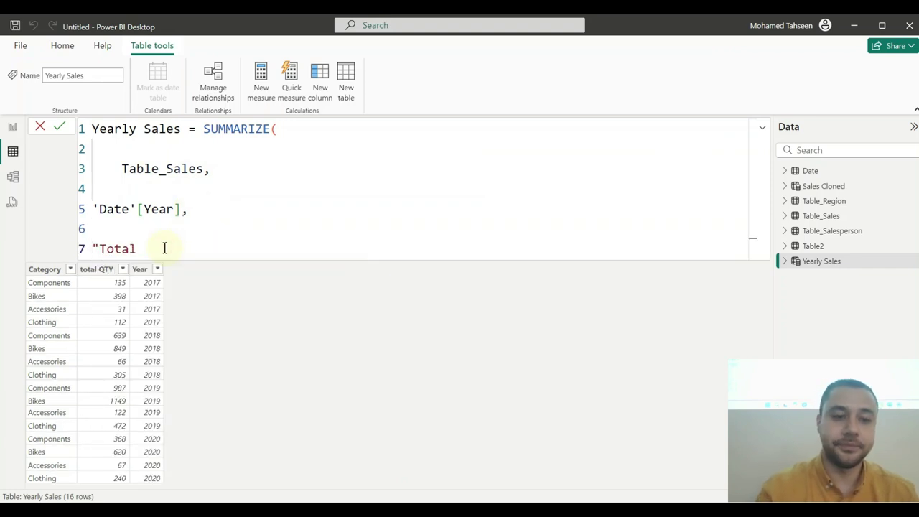
pyautogui.write('QTY')
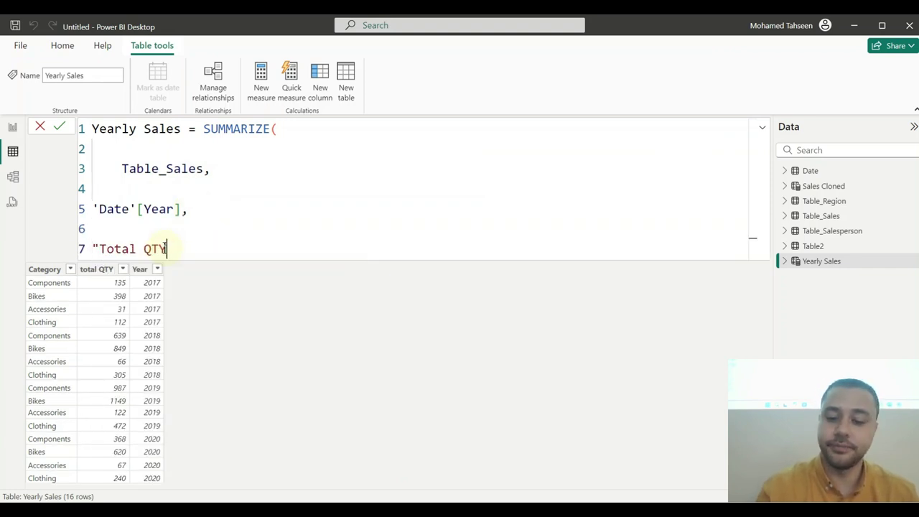
pyautogui.write('",')
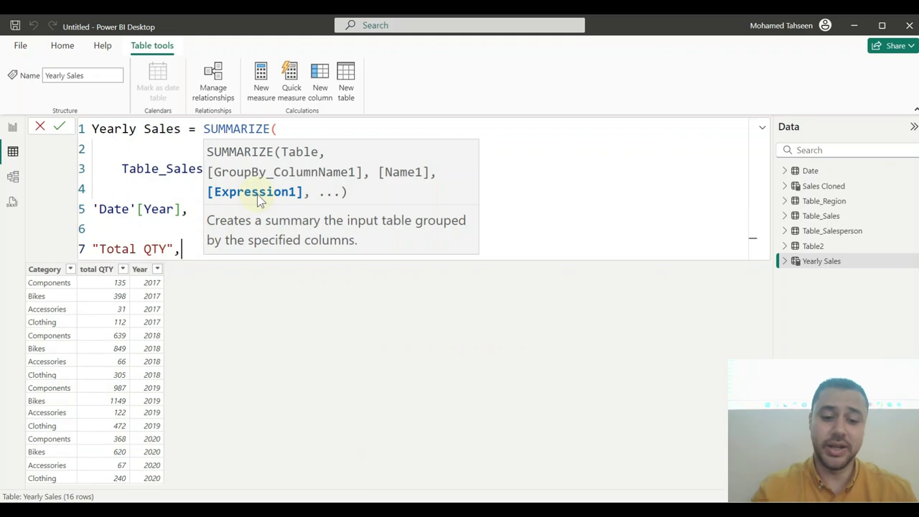
# Step: Define the Total QTY expression as SUM(Table_Sales[Quantity])
pyautogui.write('sum')
pyautogui.press('Tab')
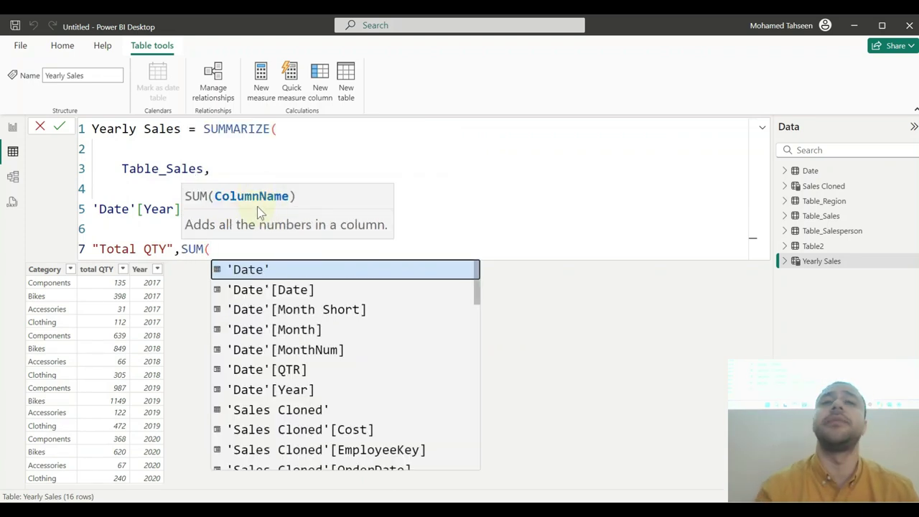
pyautogui.write('quan')
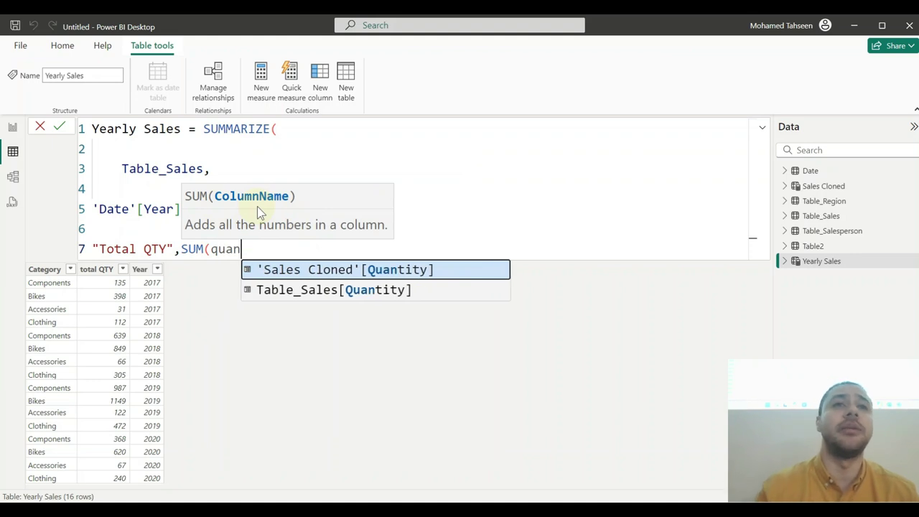
pyautogui.click(301, 290)
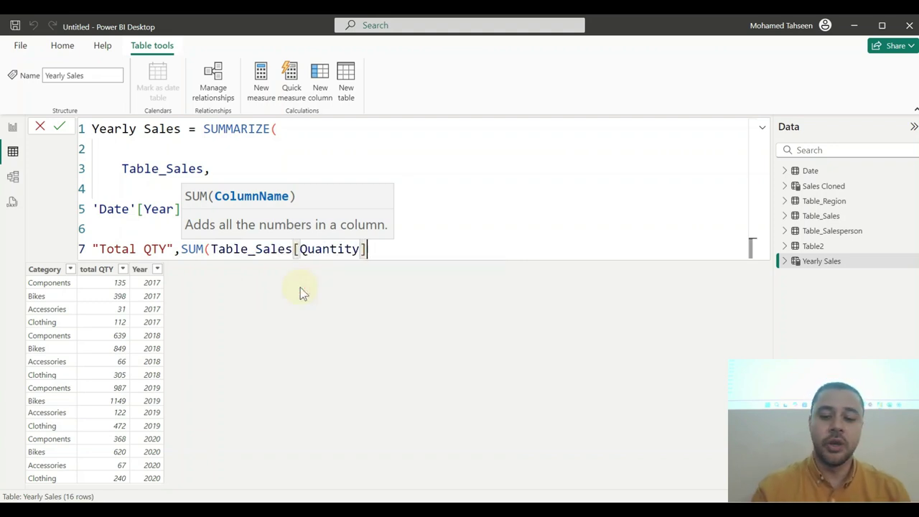
pyautogui.write(')')
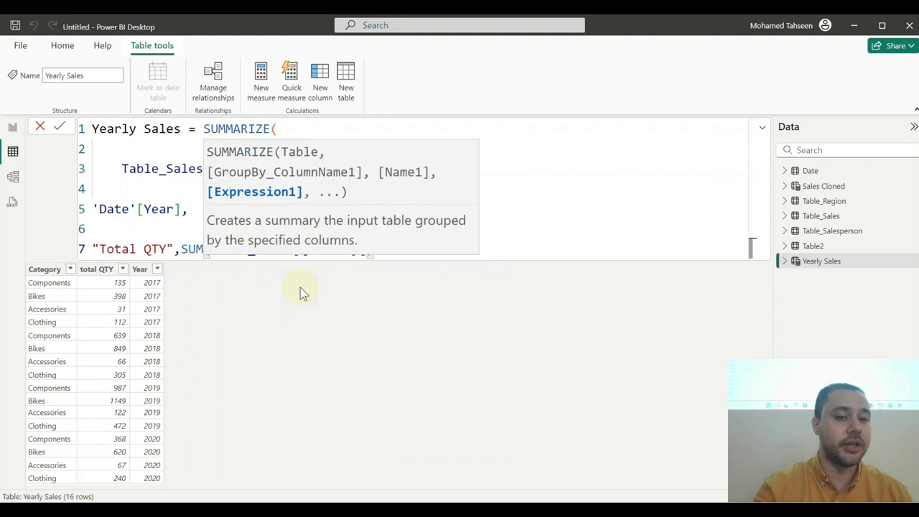
# Step: Close the SUMMARIZE formula with its final parenthesis and commit it to the Yearly Sales table
pyautogui.write(')')
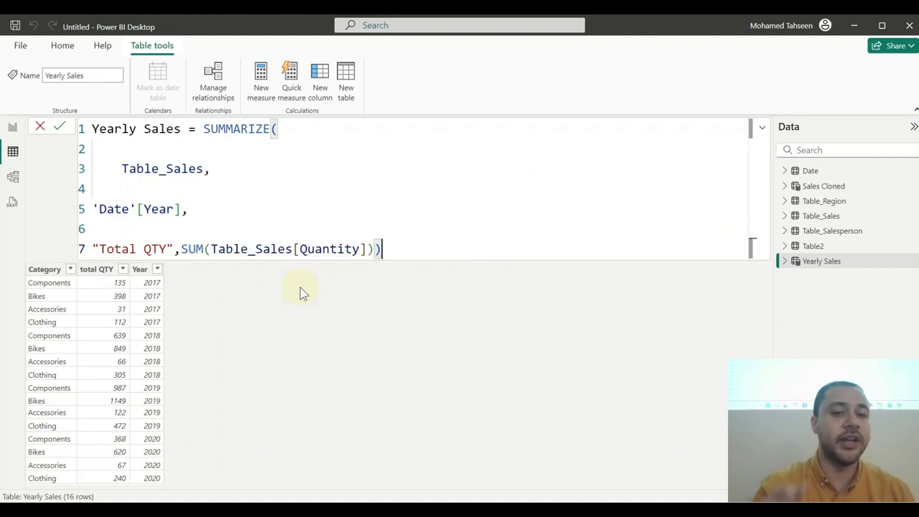
pyautogui.press('Return')
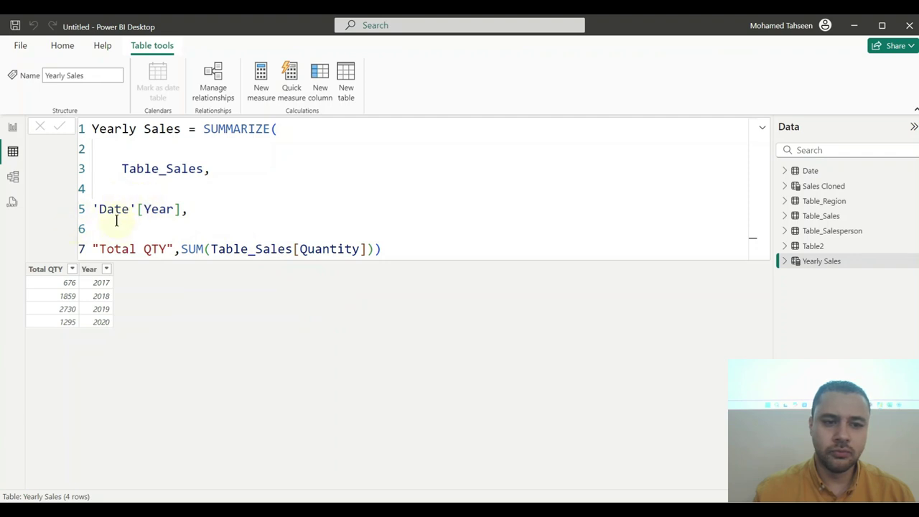
# Step: Add Table2[Category] as a grouping column right after Table_Sales in the Yearly Sales formula and commit it
pyautogui.click(212, 164)
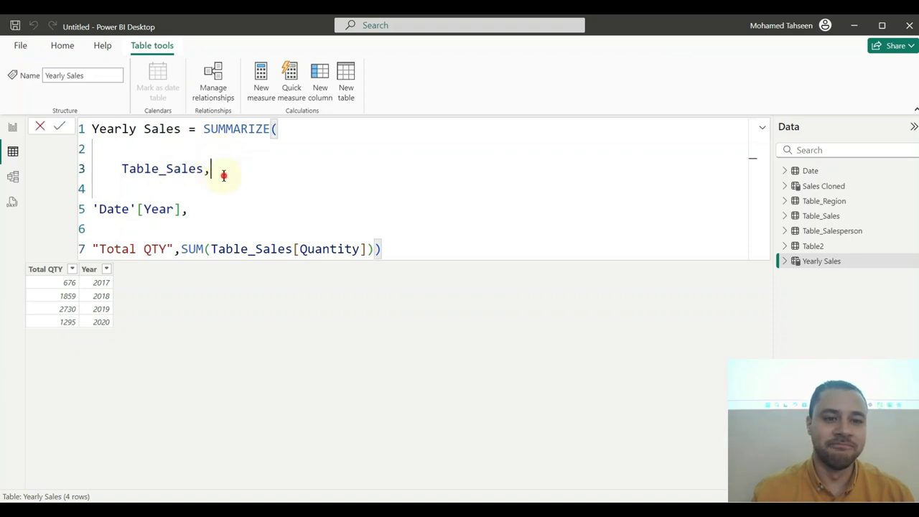
pyautogui.write(',')
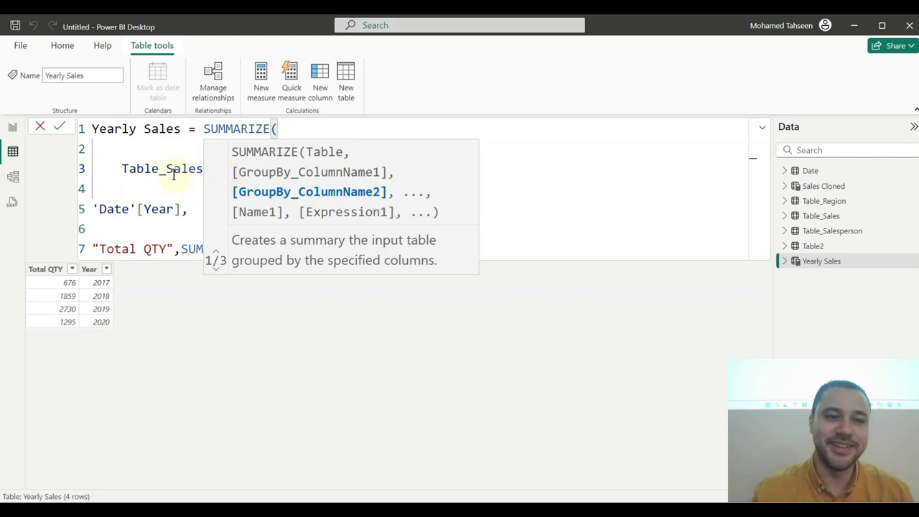
pyautogui.click(175, 169)
pyautogui.click(210, 172)
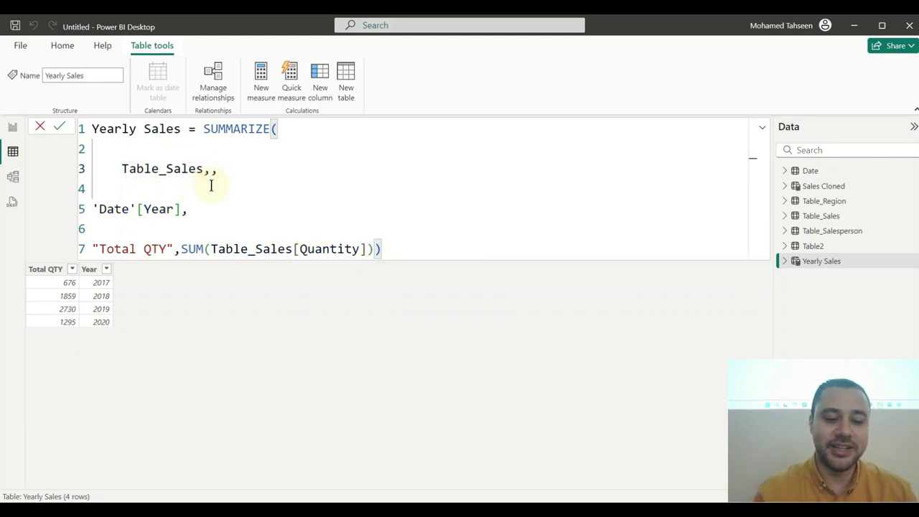
pyautogui.write('qa')
pyautogui.press('BackSpace')
pyautogui.press('BackSpace')
pyautogui.write('ca')
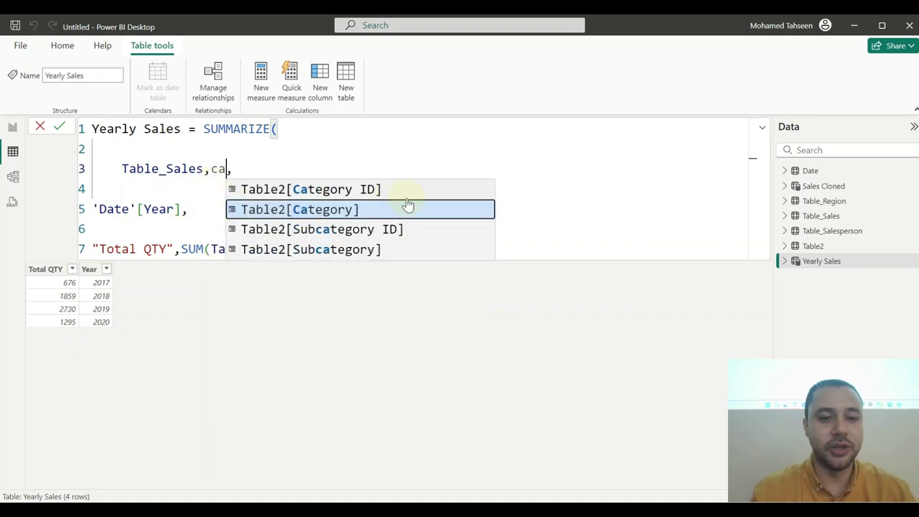
pyautogui.click(316, 210)
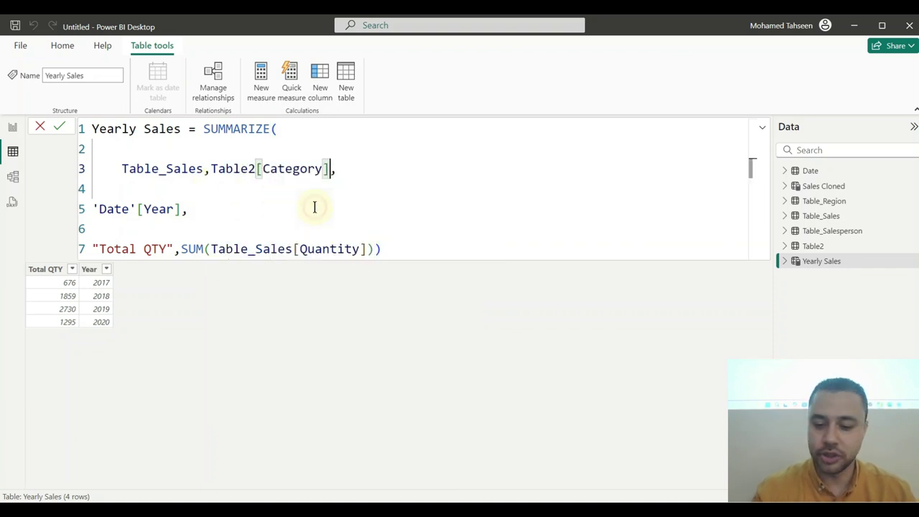
pyautogui.press('Return')
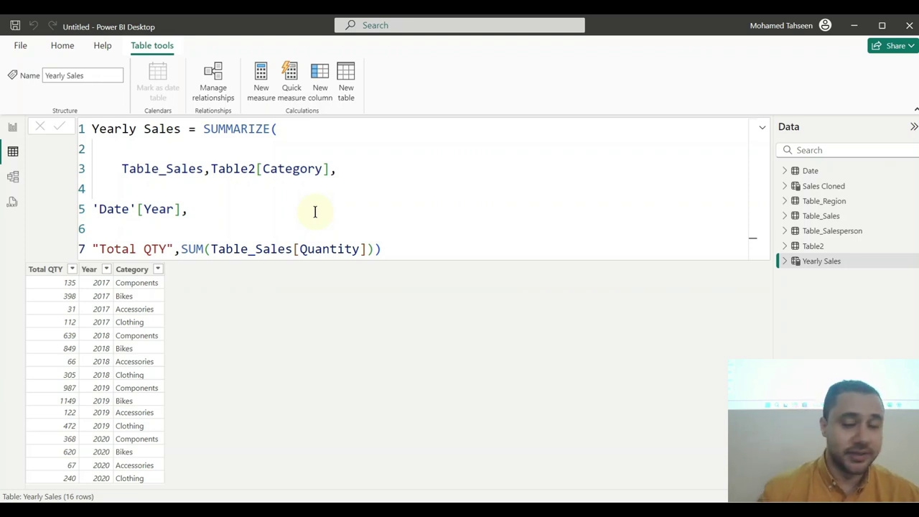
# Step: Expand the Yearly Sales table's fields to review them, and collapse its formula to a single line
pyautogui.click(12, 127)
pyautogui.click(12, 151)
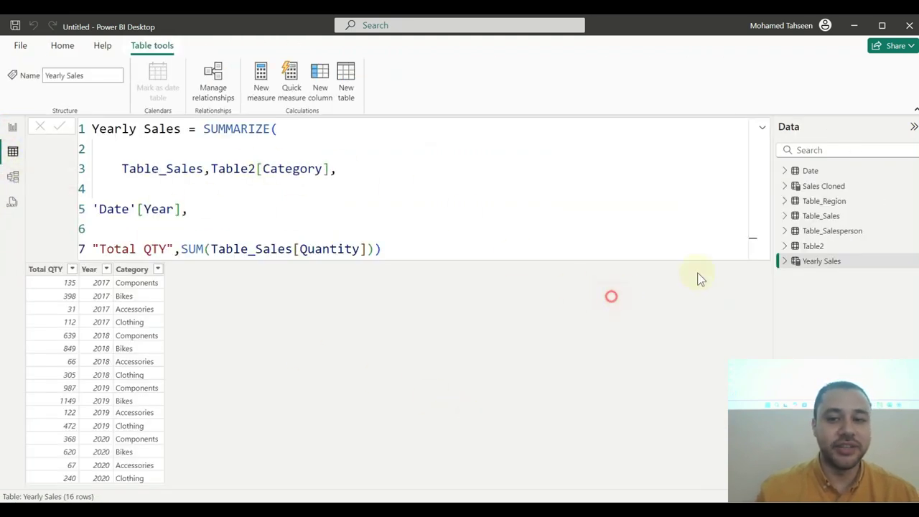
pyautogui.click(784, 261)
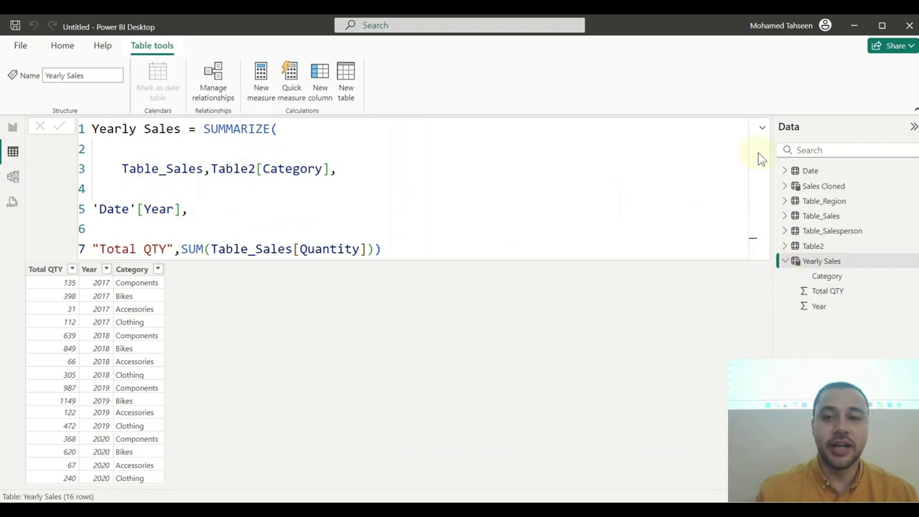
pyautogui.click(762, 127)
pyautogui.click(761, 127)
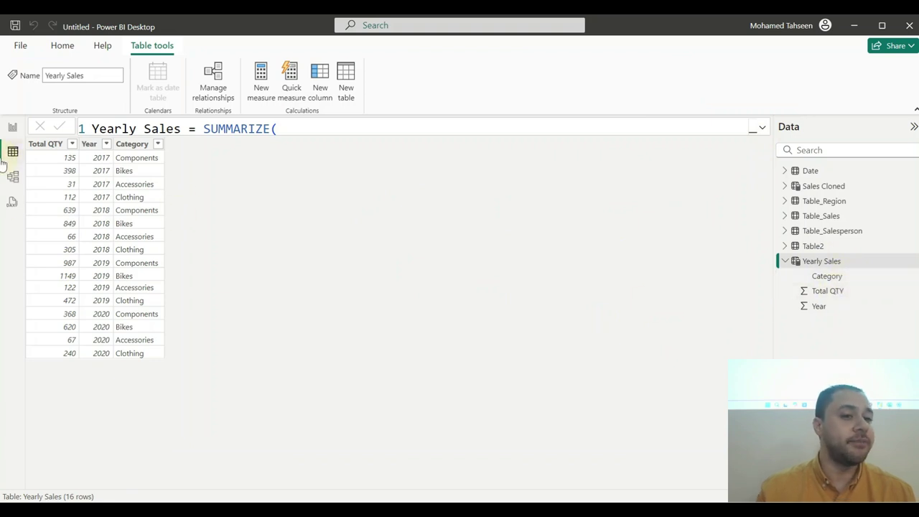
# Step: Create a new calculated table in the model view and begin its formula with the ADDCOLUMNS function
pyautogui.click(12, 131)
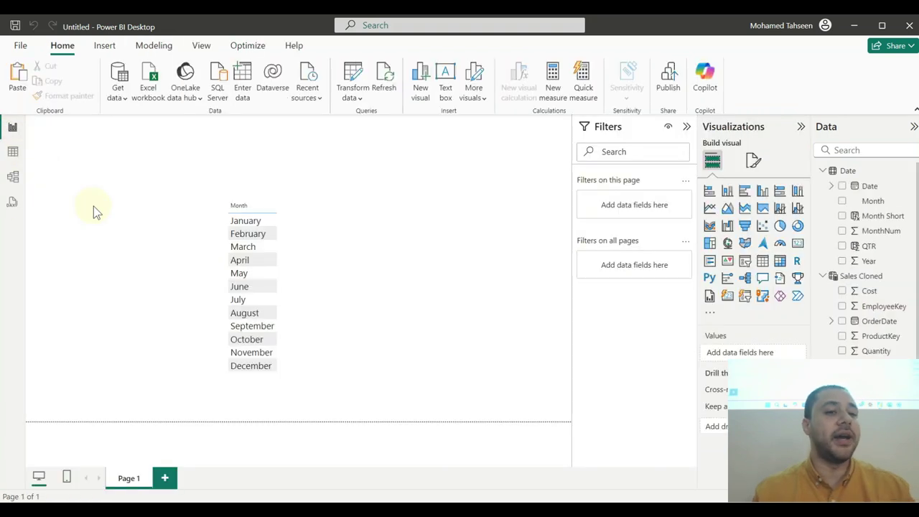
pyautogui.click(12, 176)
pyautogui.click(521, 286)
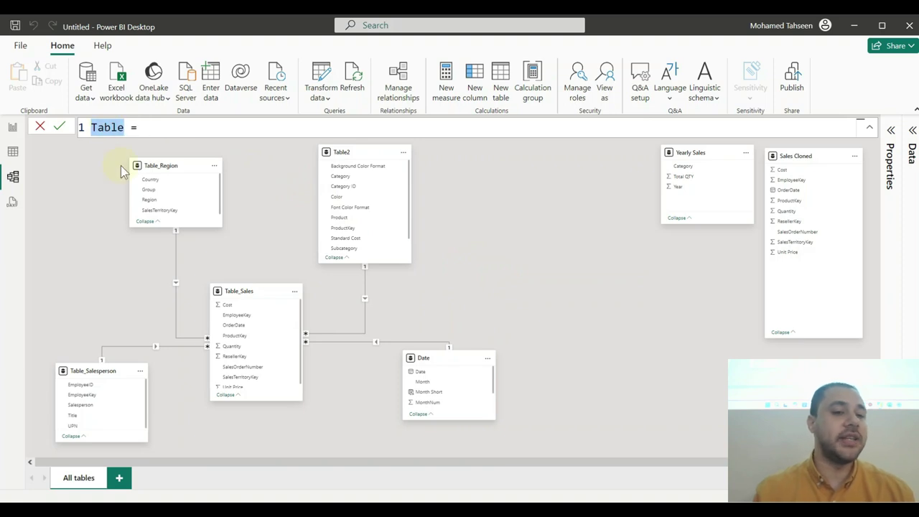
pyautogui.click(168, 128)
pyautogui.write('add')
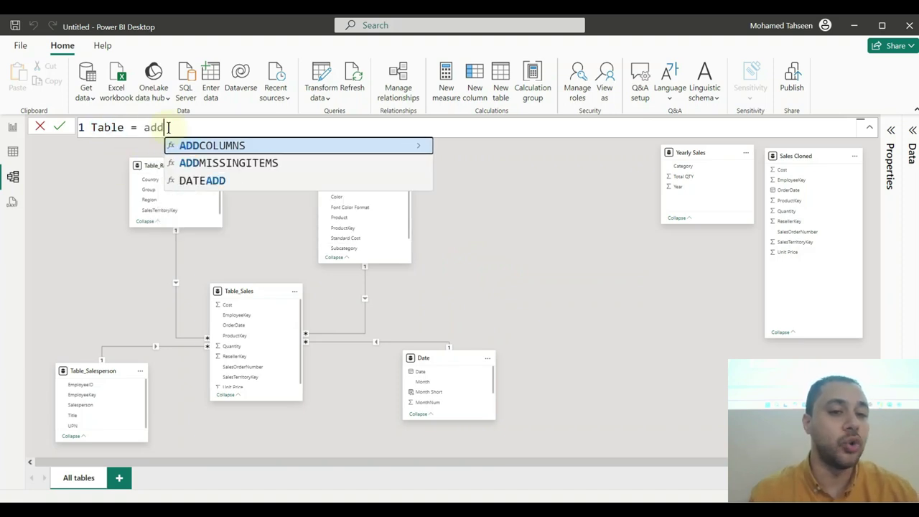
pyautogui.press('Tab')
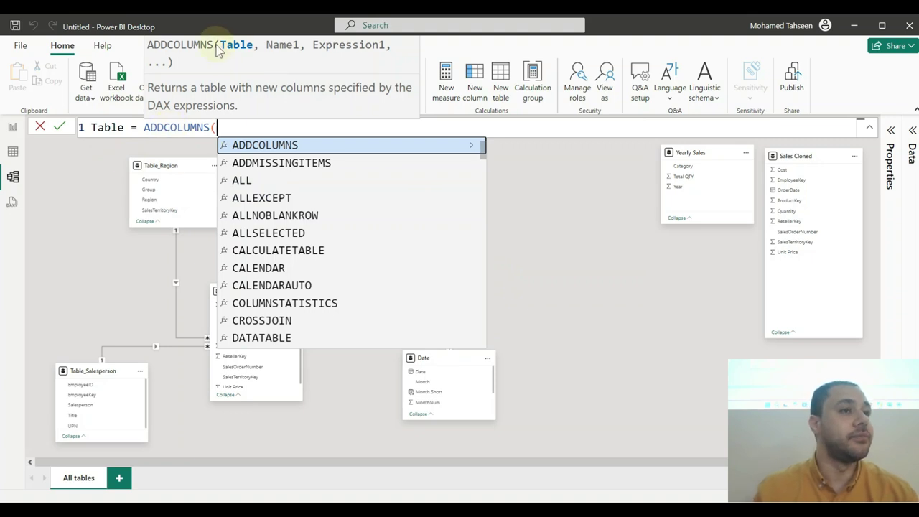
# Step: Set Table_Sales as the table argument of ADDCOLUMNS, followed by a comma
pyautogui.write('sa')
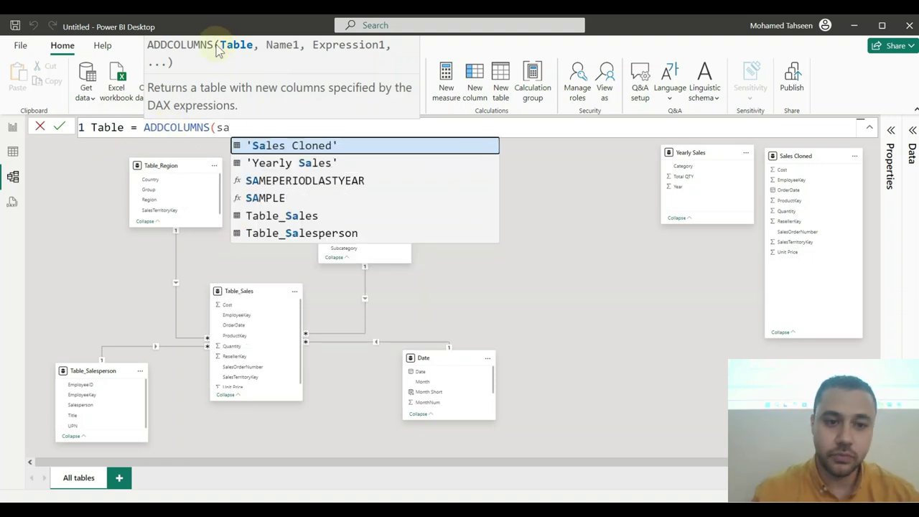
pyautogui.press('Down')
pyautogui.press('Down')
pyautogui.press('Down')
pyautogui.press('Down')
pyautogui.press('Tab')
pyautogui.write(',')
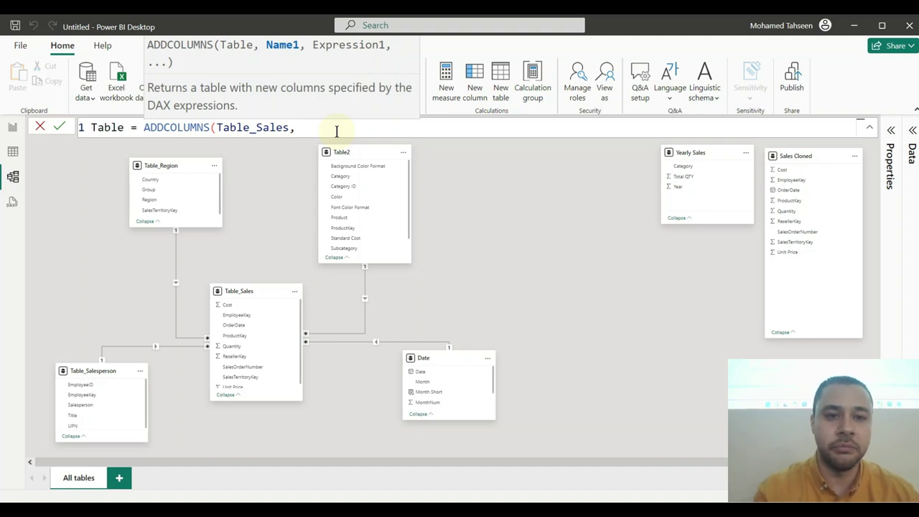
# Step: Define the added column as "Total QTY" with the expression SUM(Table_Sales[Quantity]), close the formula and commit the table
pyautogui.write('"Tota')
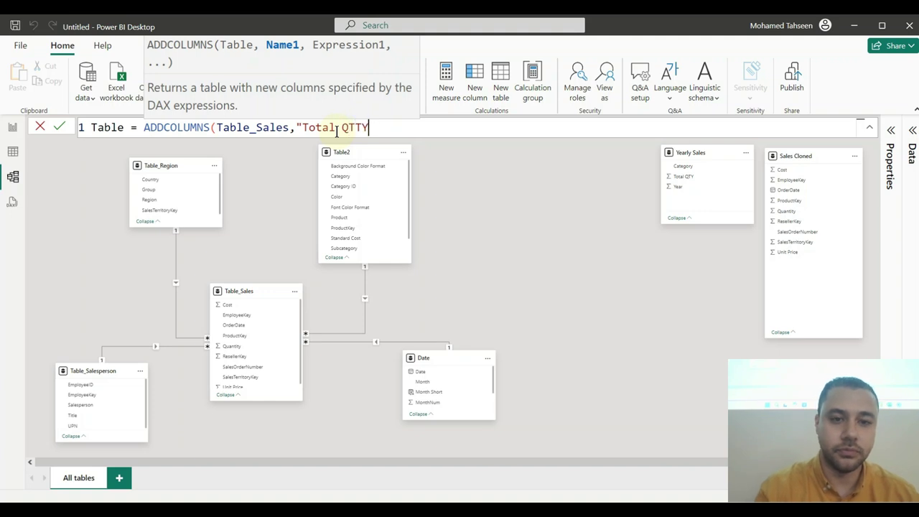
pyautogui.write('l QTY",sum')
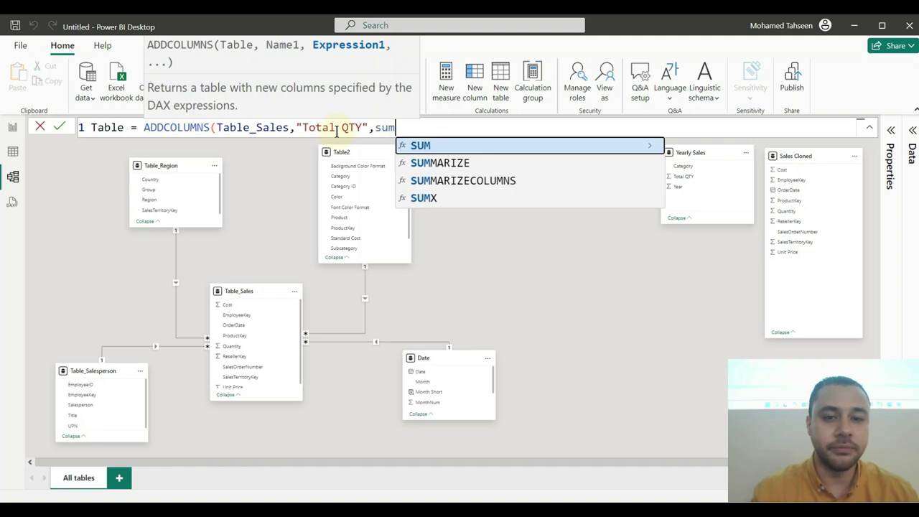
pyautogui.press('Tab')
pyautogui.write('quan')
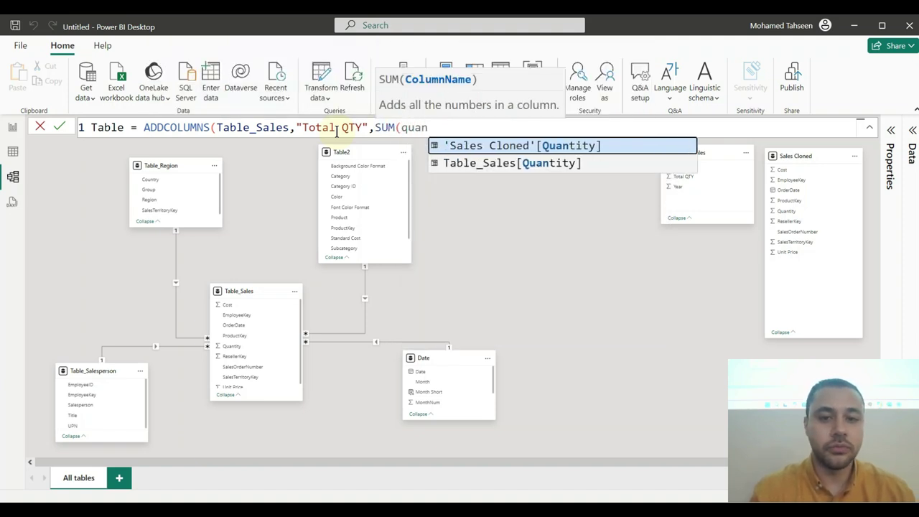
pyautogui.press('Down')
pyautogui.press('Tab')
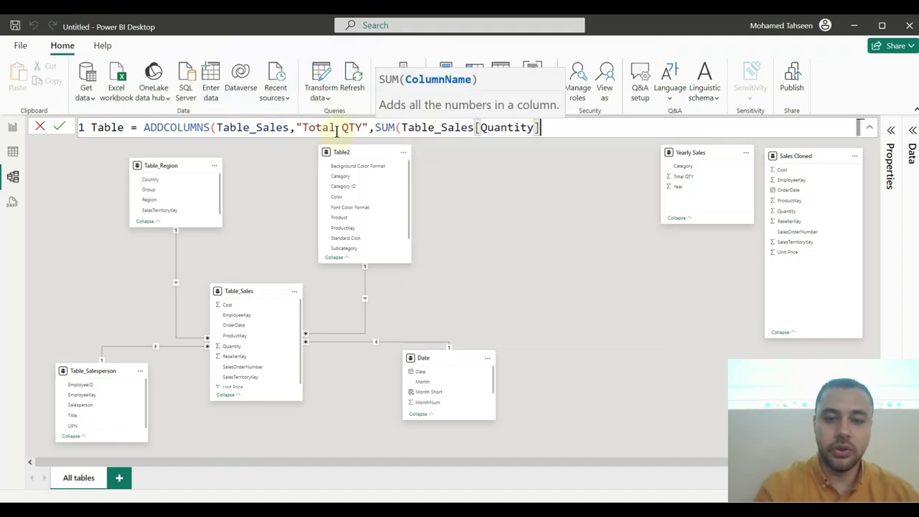
pyautogui.write('))')
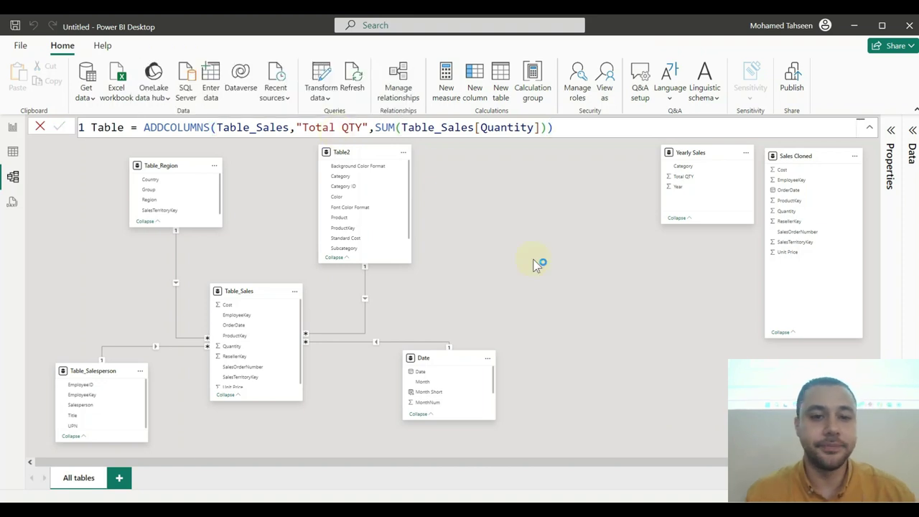
pyautogui.press('Return')
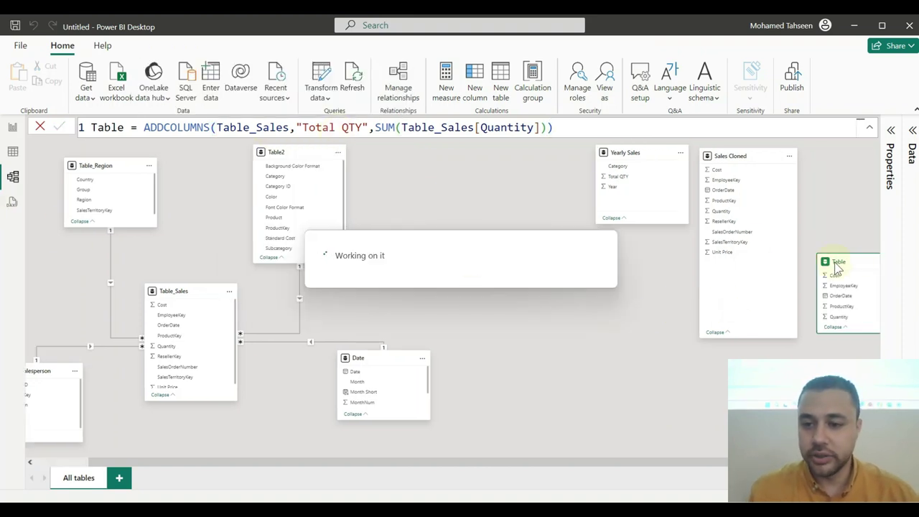
# Step: Place the new table's card between Table2 and Yearly Sales in the model diagram and enlarge it to show all fields
pyautogui.moveTo(853, 262); pyautogui.dragTo(505, 191)
pyautogui.click(525, 259)
pyautogui.moveTo(537, 316); pyautogui.dragTo(534, 364)
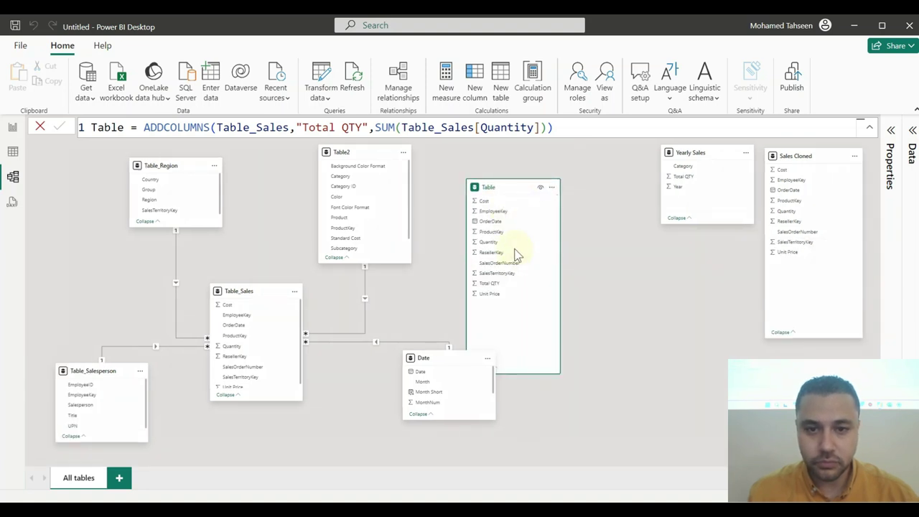
pyautogui.moveTo(512, 189); pyautogui.dragTo(579, 177)
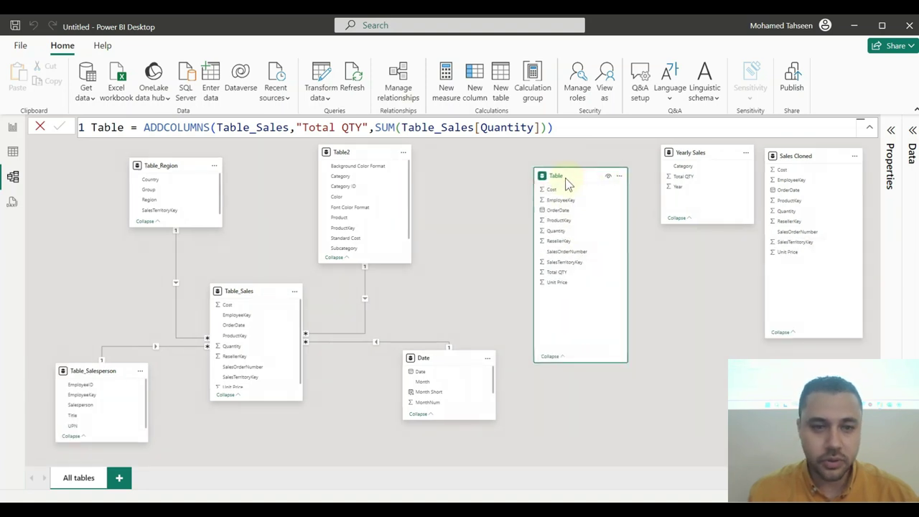
# Step: Examine the new table's Total QTY column in the table view, with the Yearly Sales fields collapsed
pyautogui.click(12, 151)
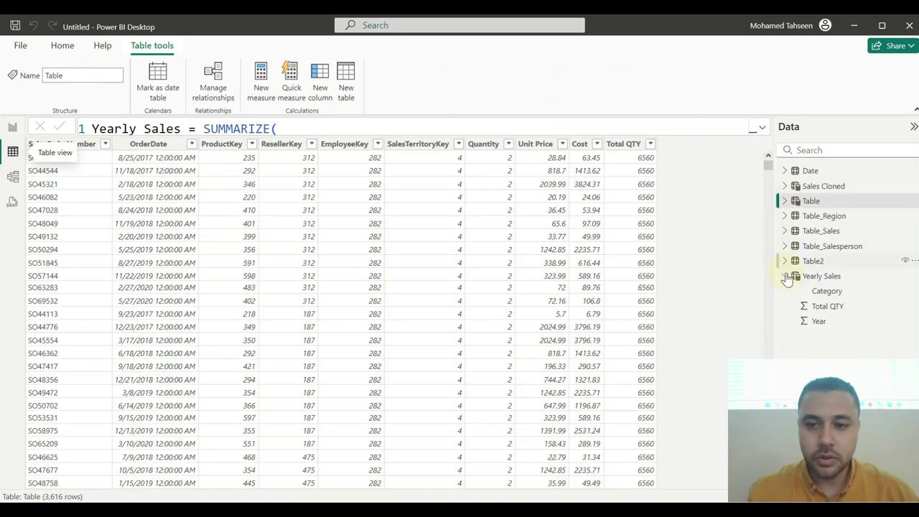
pyautogui.click(784, 276)
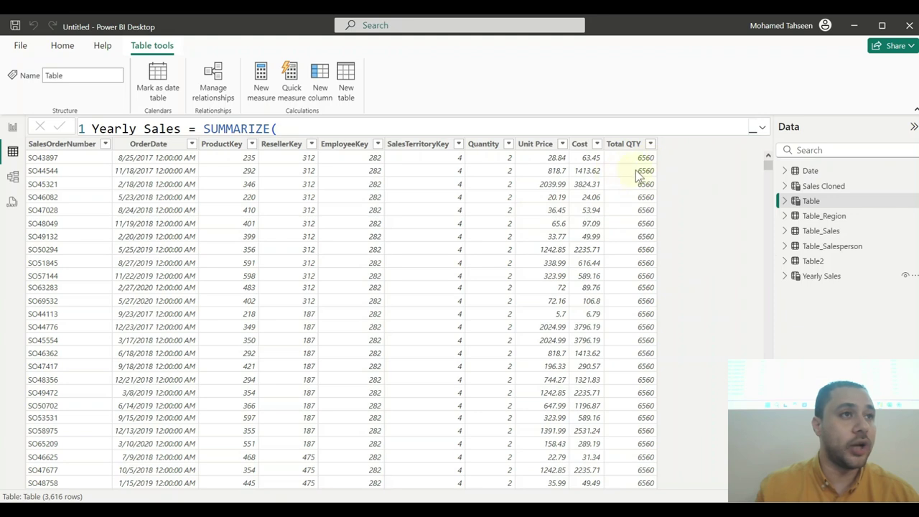
pyautogui.click(13, 127)
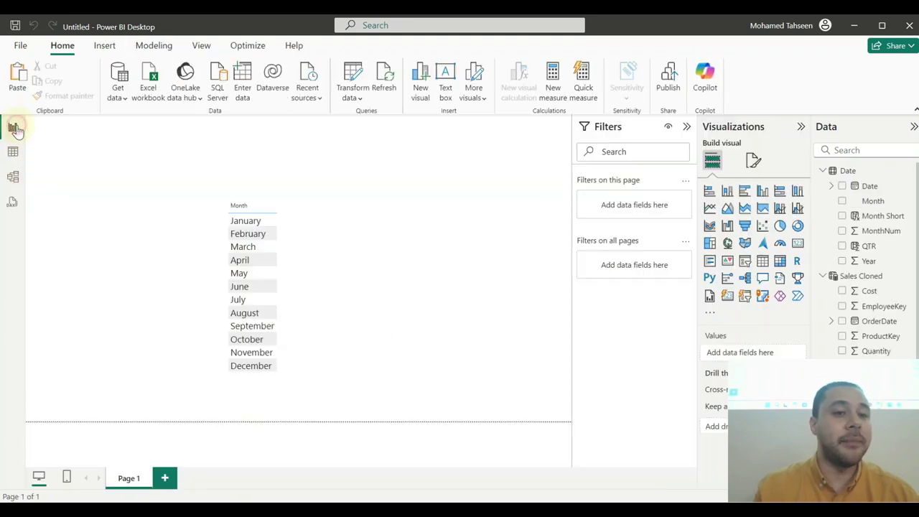
pyautogui.click(13, 177)
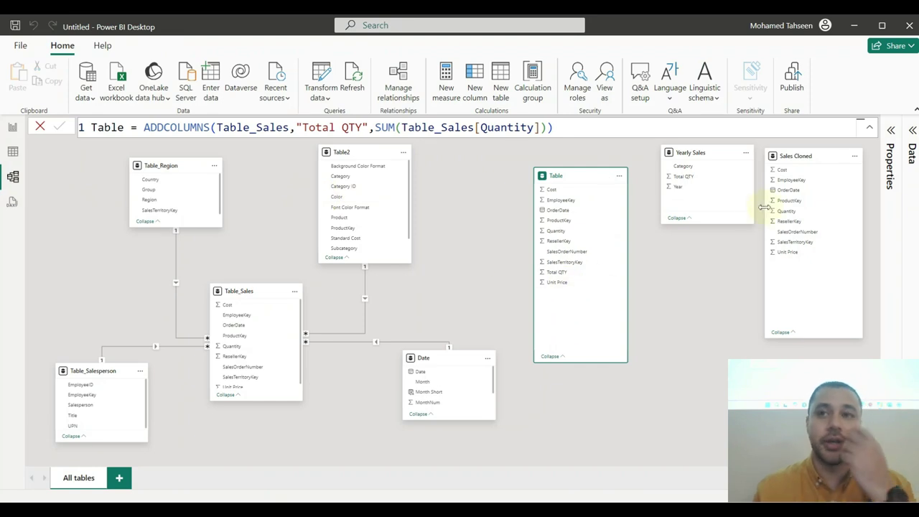
pyautogui.moveTo(553, 127); pyautogui.dragTo(298, 127)
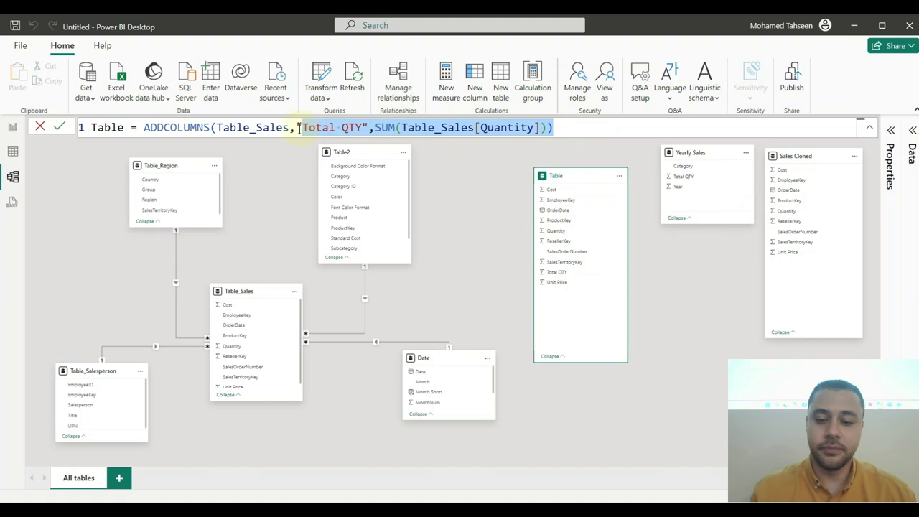
pyautogui.press('BackSpace')
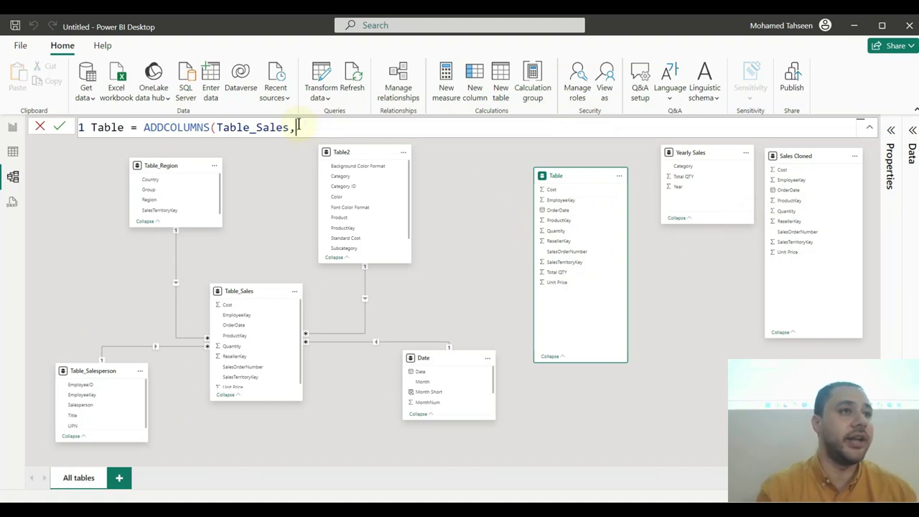
pyautogui.press('Escape')
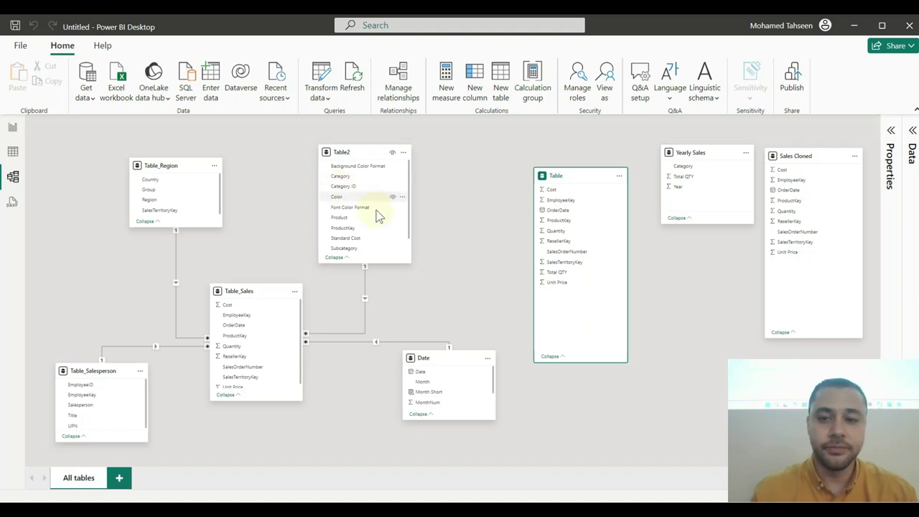
# Step: Look through the tables in the table view, rename Table2 as Category and select its Color column
pyautogui.click(12, 153)
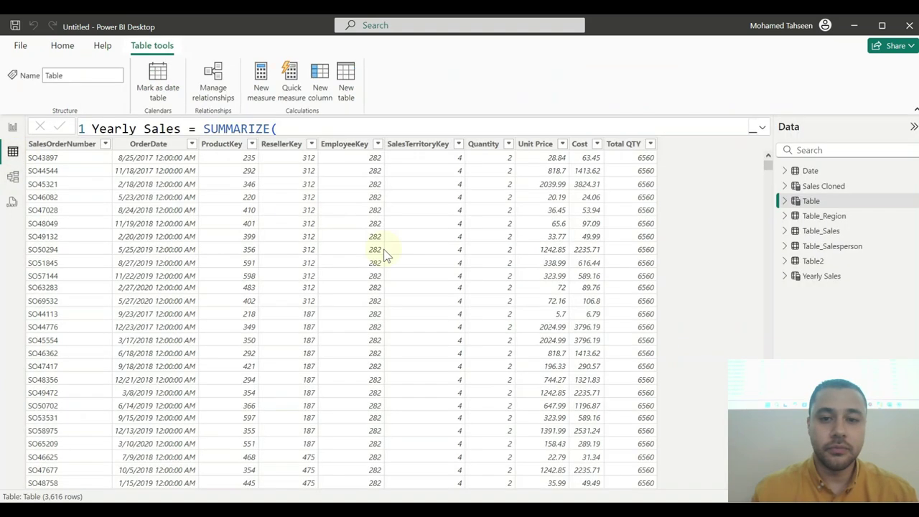
pyautogui.click(824, 186)
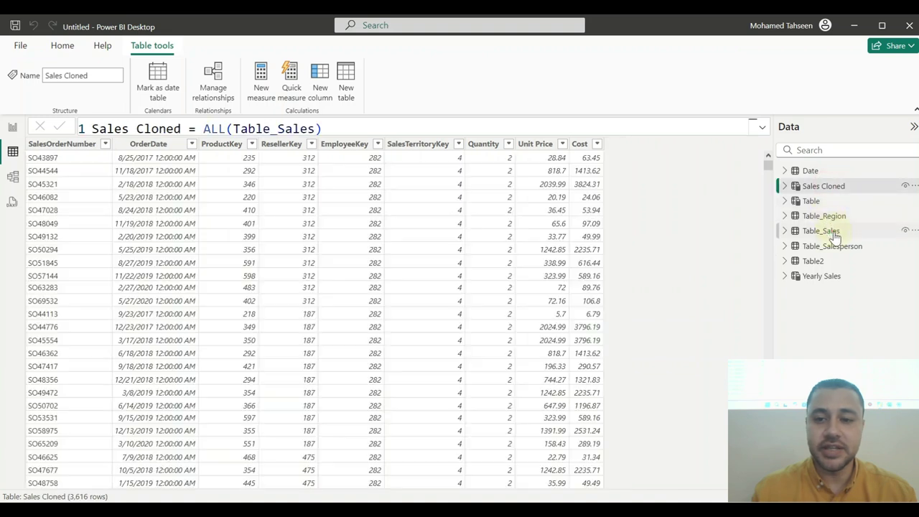
pyautogui.click(829, 232)
pyautogui.click(837, 247)
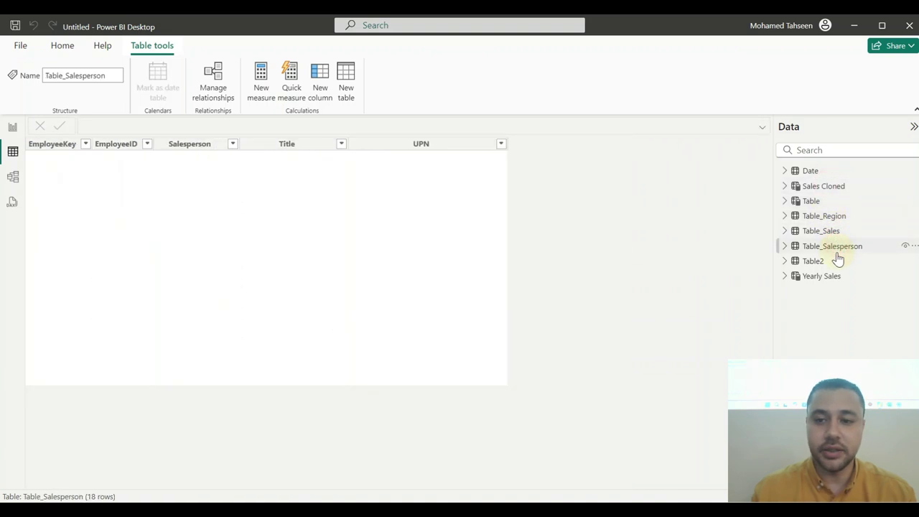
pyautogui.click(817, 262)
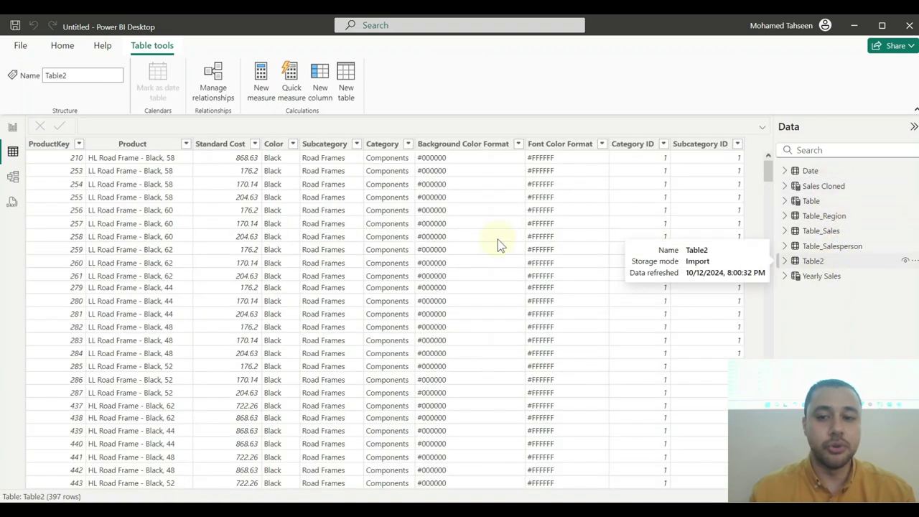
pyautogui.doubleClick(824, 262)
pyautogui.write('Cat')
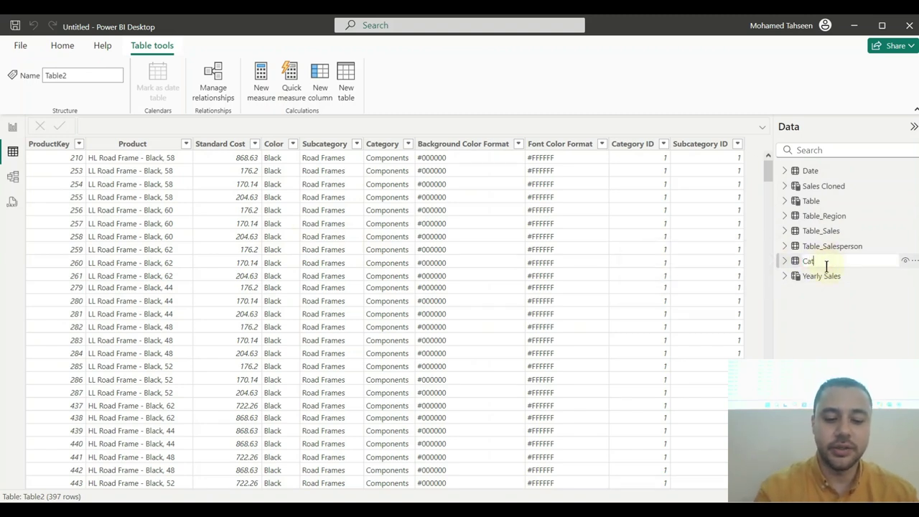
pyautogui.write('egory')
pyautogui.press('Return')
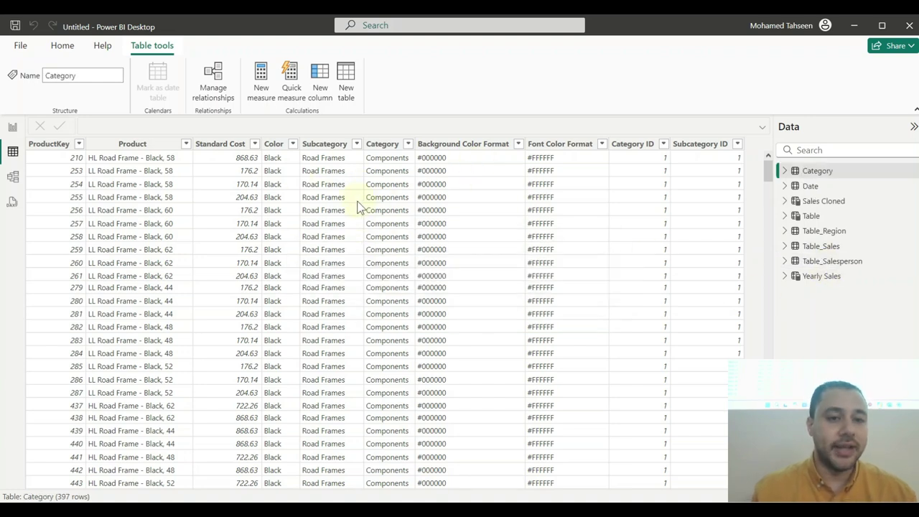
pyautogui.click(294, 145)
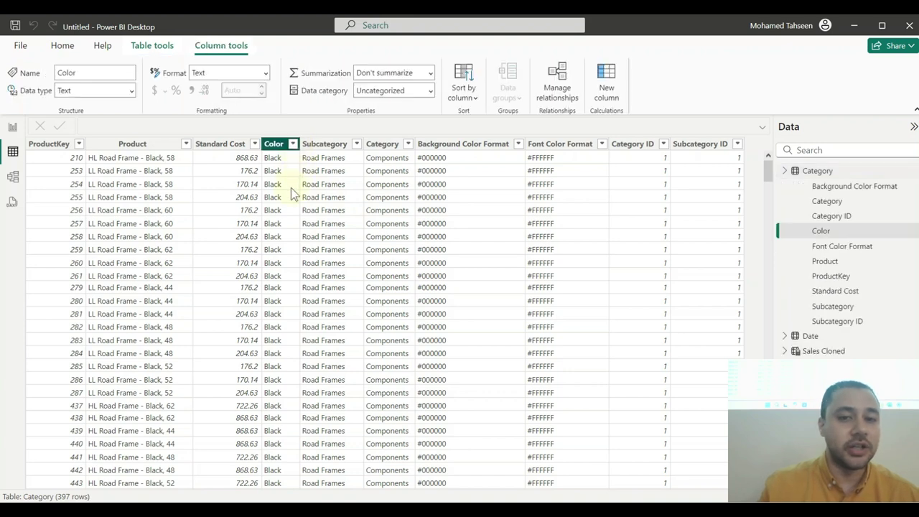
pyautogui.click(697, 106)
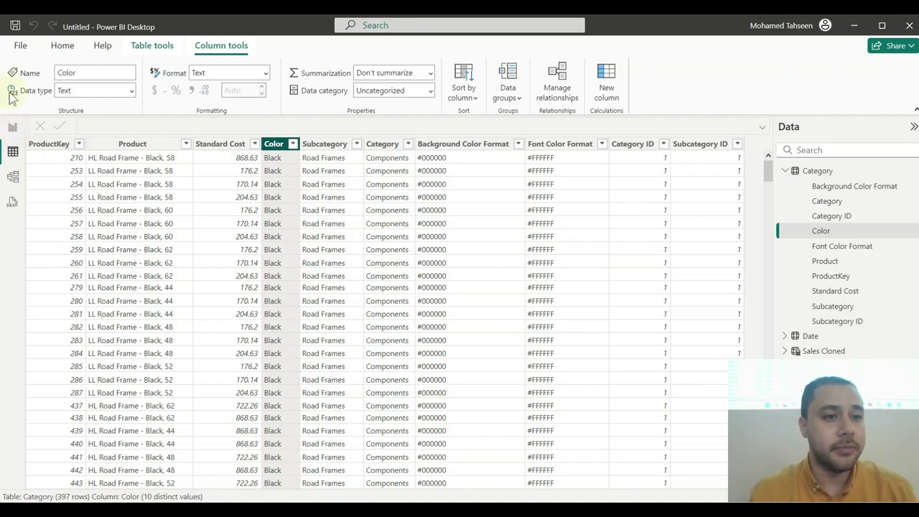
# Step: Delete the ADDCOLUMNS-based calculated table named Table from the model
pyautogui.click(14, 176)
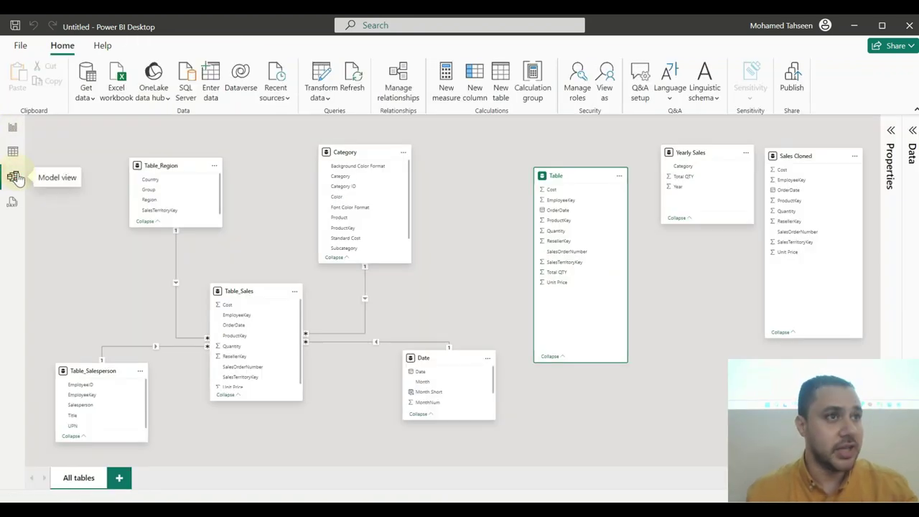
pyautogui.click(563, 177)
pyautogui.rightClick(563, 179)
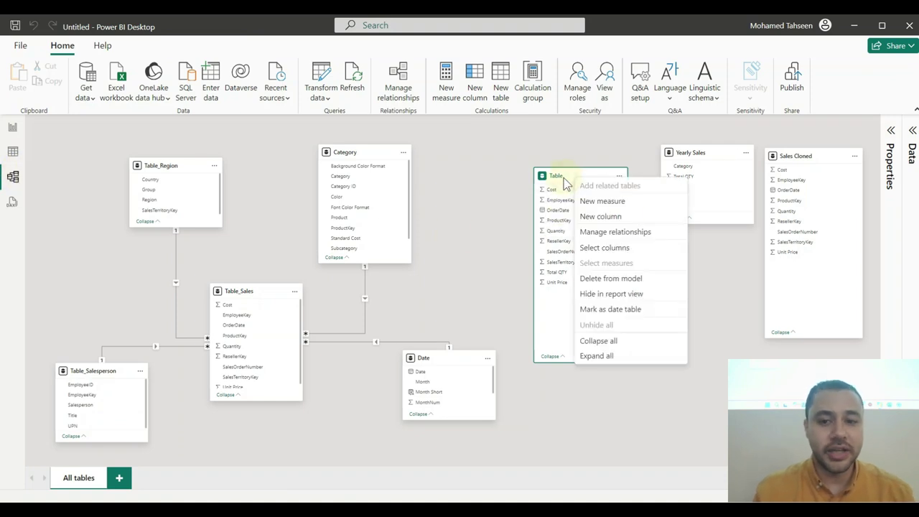
pyautogui.click(638, 290)
pyautogui.click(528, 293)
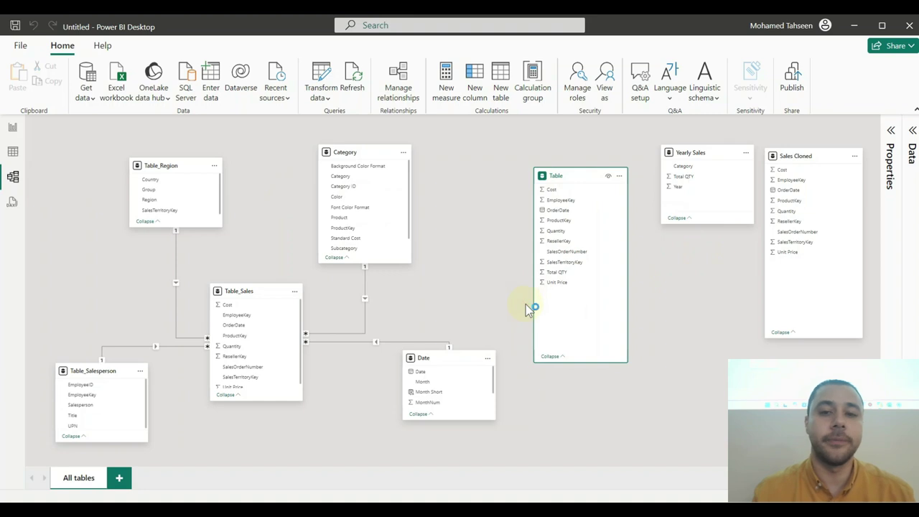
pyautogui.click(502, 74)
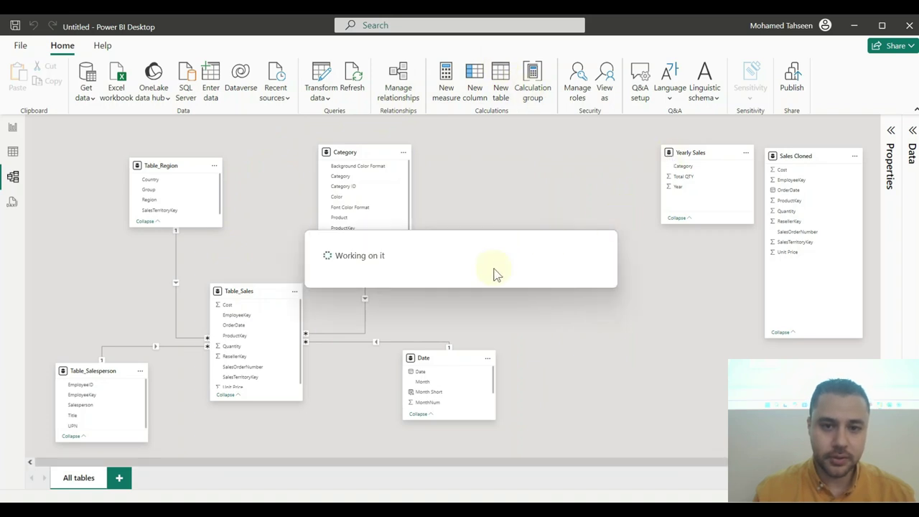
pyautogui.doubleClick(110, 129)
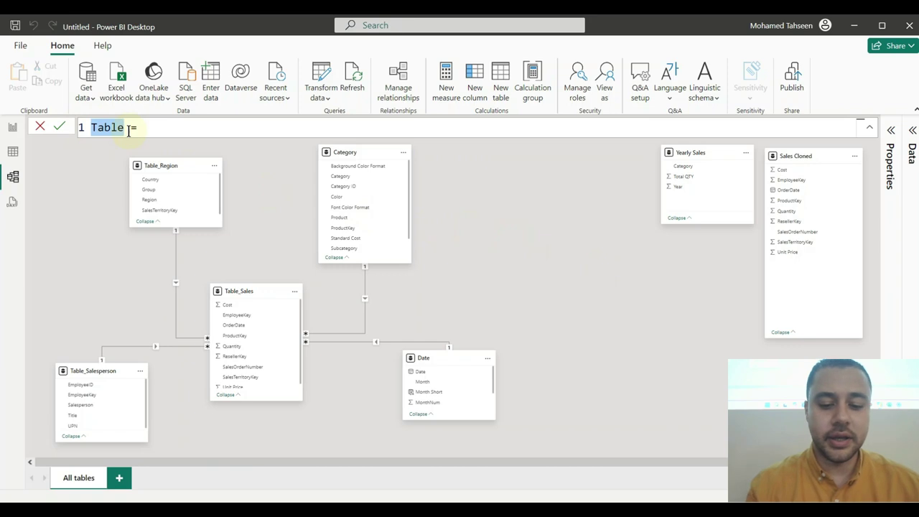
pyautogui.write('Sales By ')
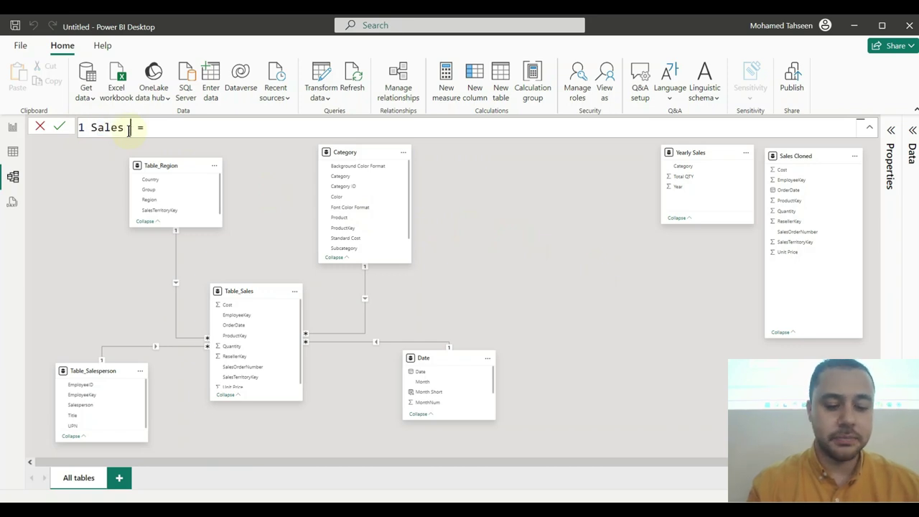
pyautogui.write('Cpolo')
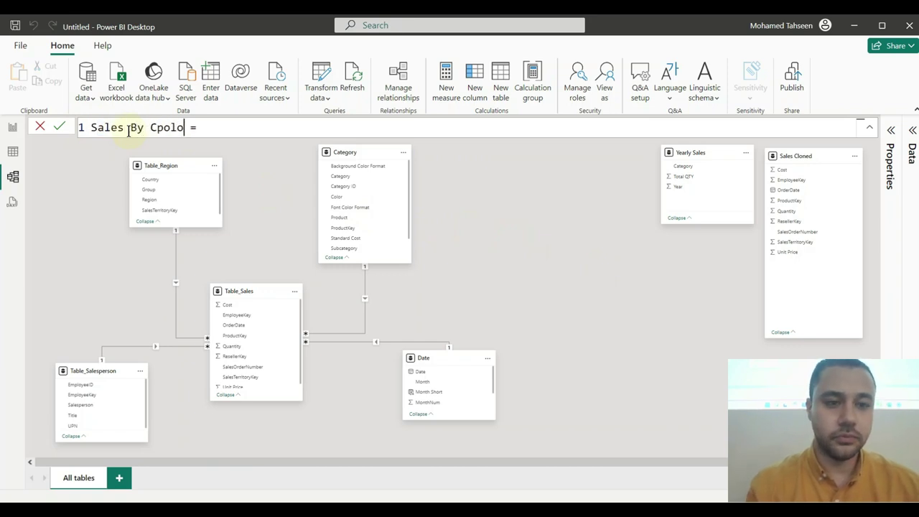
pyautogui.press('BackSpace')
pyautogui.press('BackSpace')
pyautogui.press('BackSpace')
pyautogui.press('BackSpace')
pyautogui.write('olor')
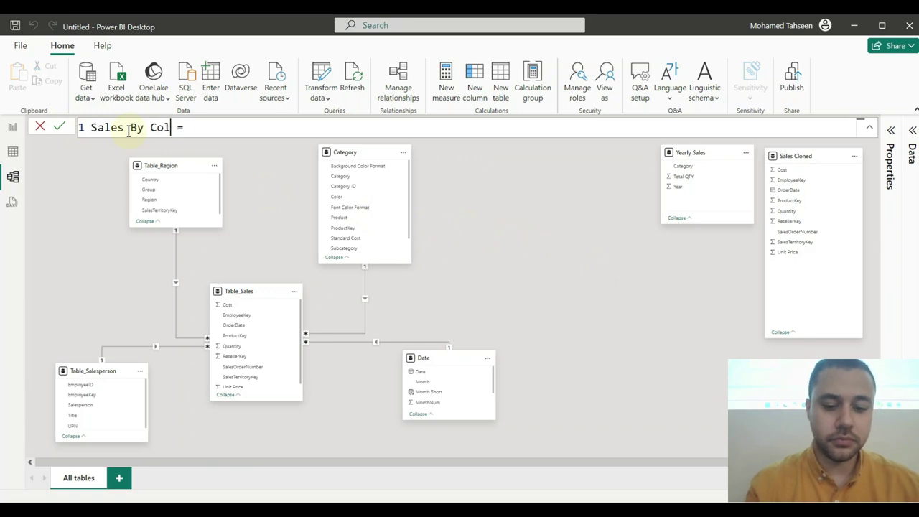
pyautogui.click(210, 133)
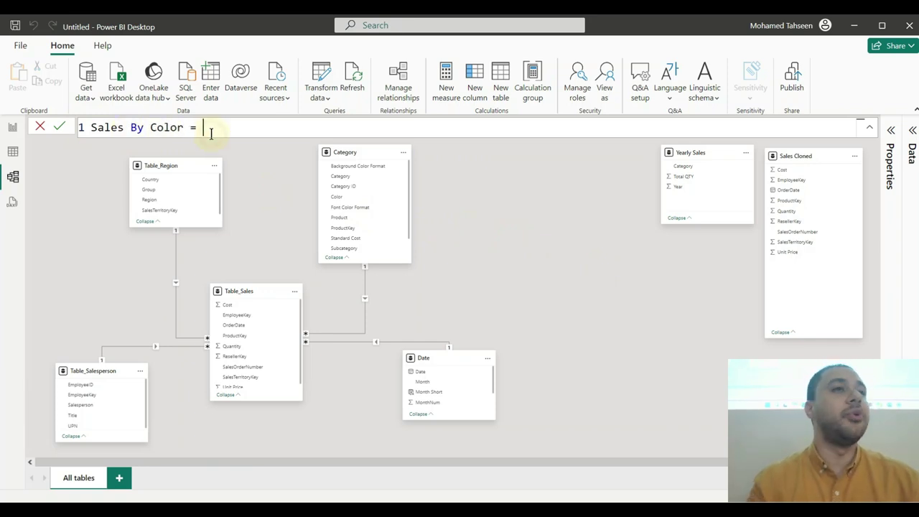
pyautogui.write('ad')
pyautogui.press('Tab')
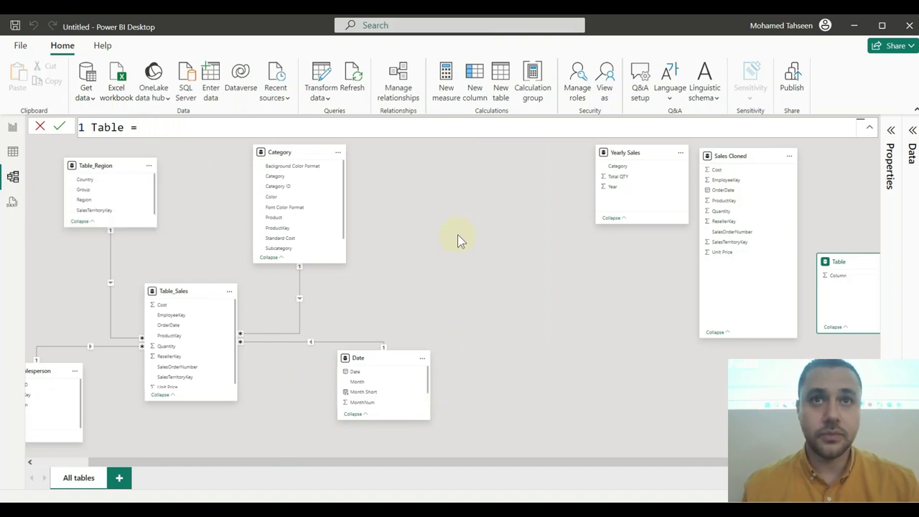
pyautogui.press('Escape')
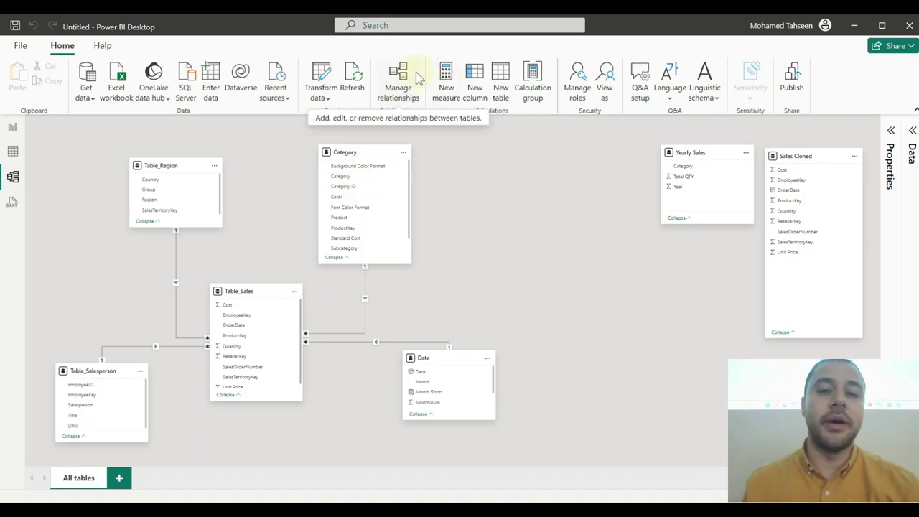
# Step: Create a new calculated table named "sales by color" and start its formula with the ADDCOLUMNS function
pyautogui.click(501, 80)
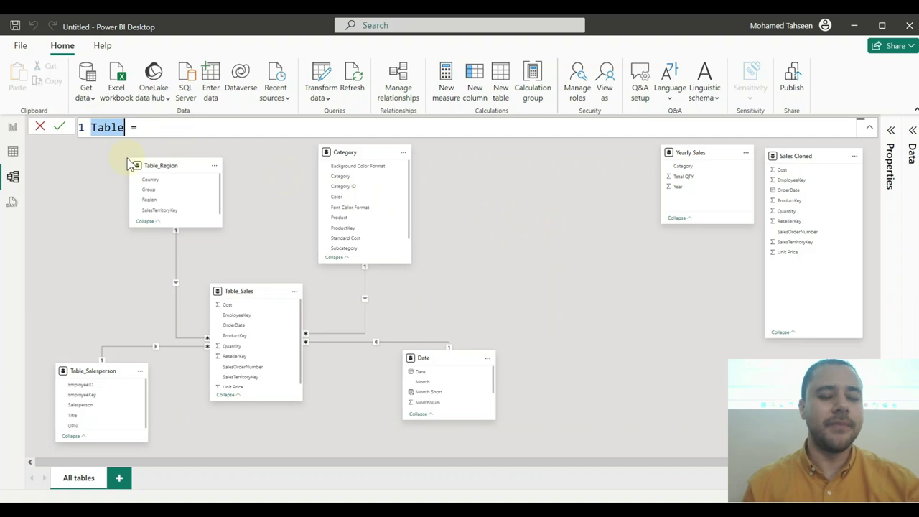
pyautogui.write('sales by')
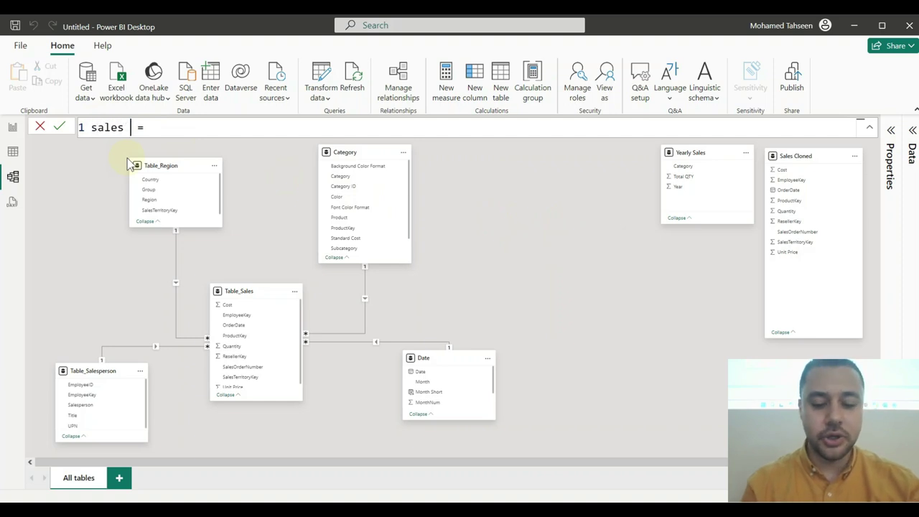
pyautogui.write(' color = ')
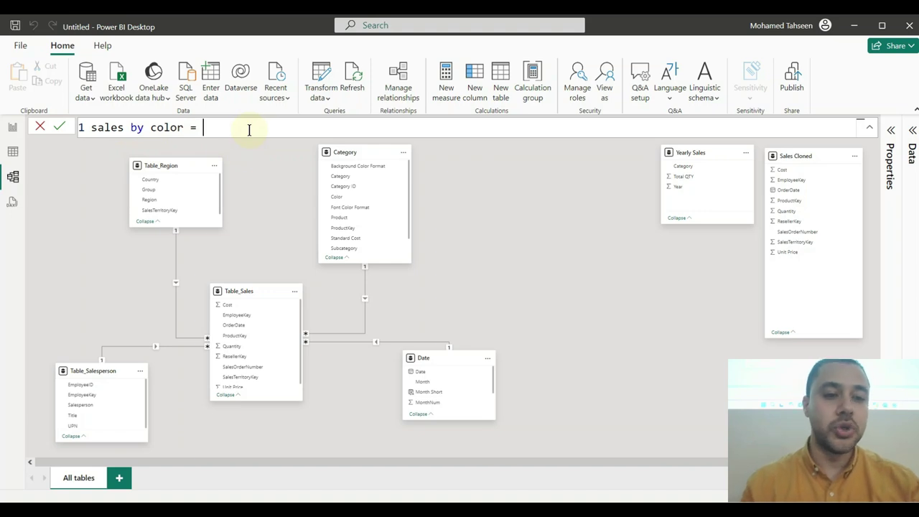
pyautogui.write('add')
pyautogui.press('Tab')
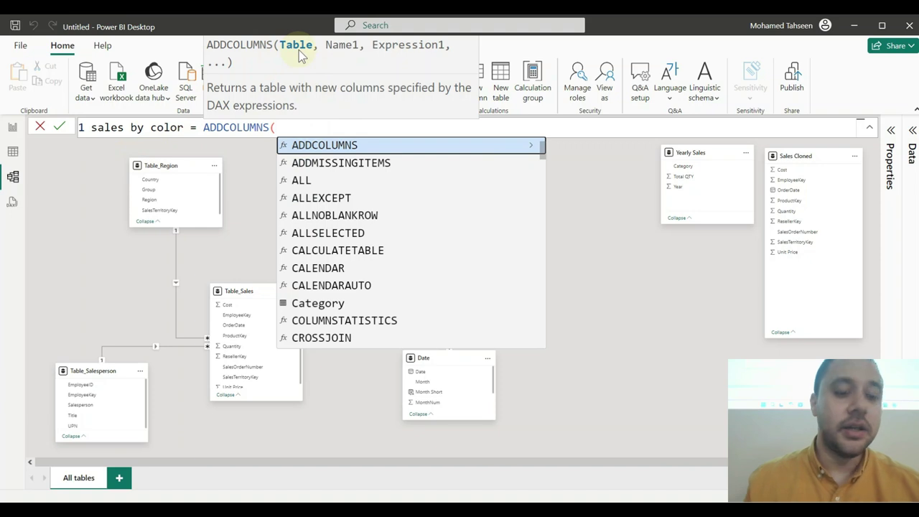
# Step: Set the Category table as the table argument of ADDCOLUMNS
pyautogui.write('ca')
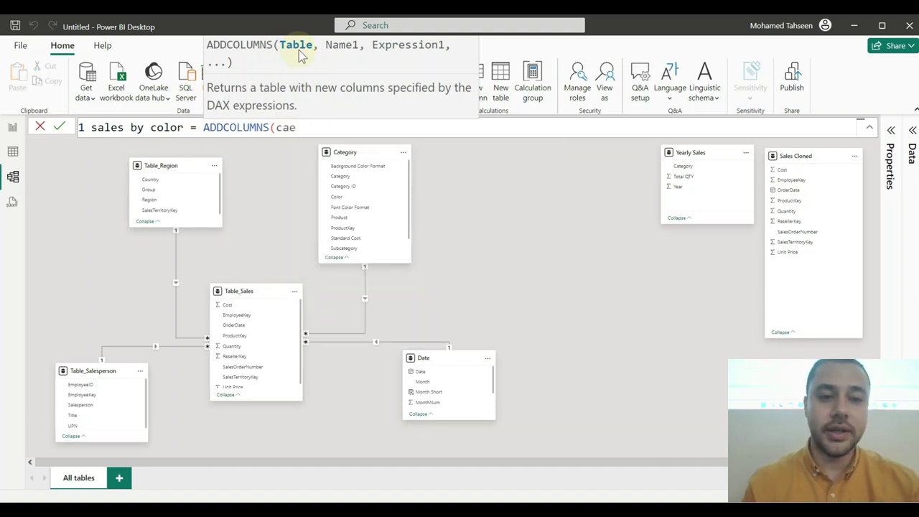
pyautogui.write('t')
pyautogui.press('Tab')
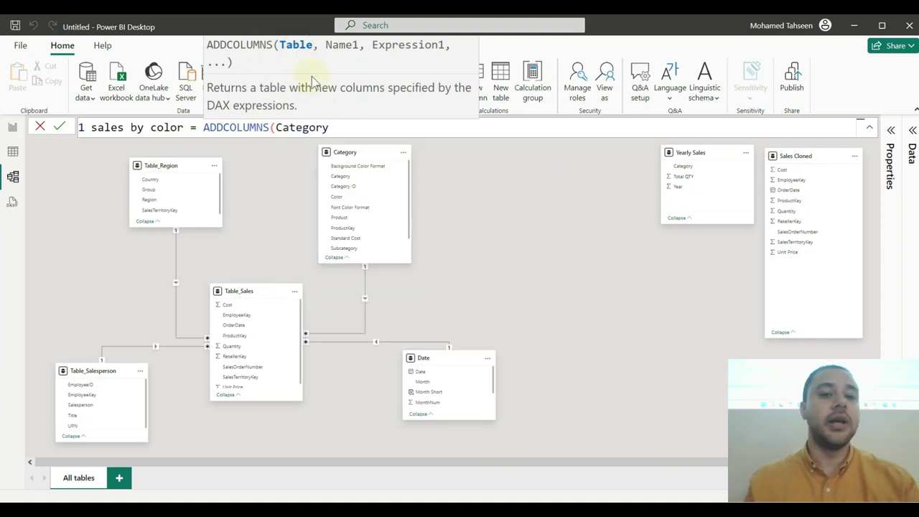
pyautogui.press('BackSpace')
pyautogui.press('BackSpace')
pyautogui.press('BackSpace')
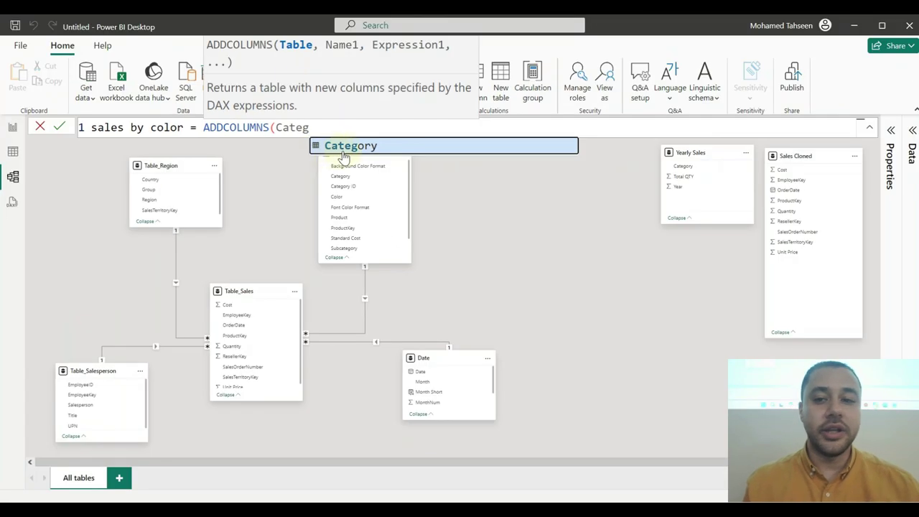
pyautogui.click(345, 149)
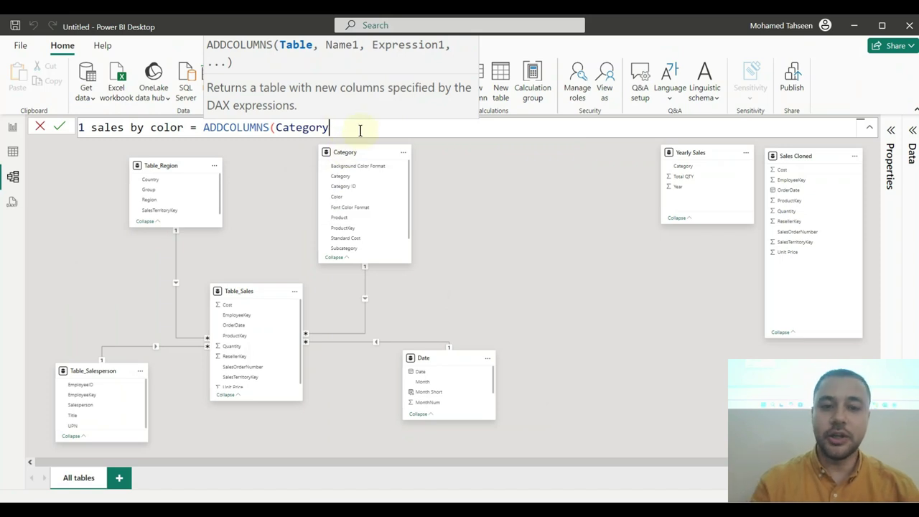
# Step: Name the added column "total Sales" in the formula, followed by a comma for its expression
pyautogui.write(',"toa')
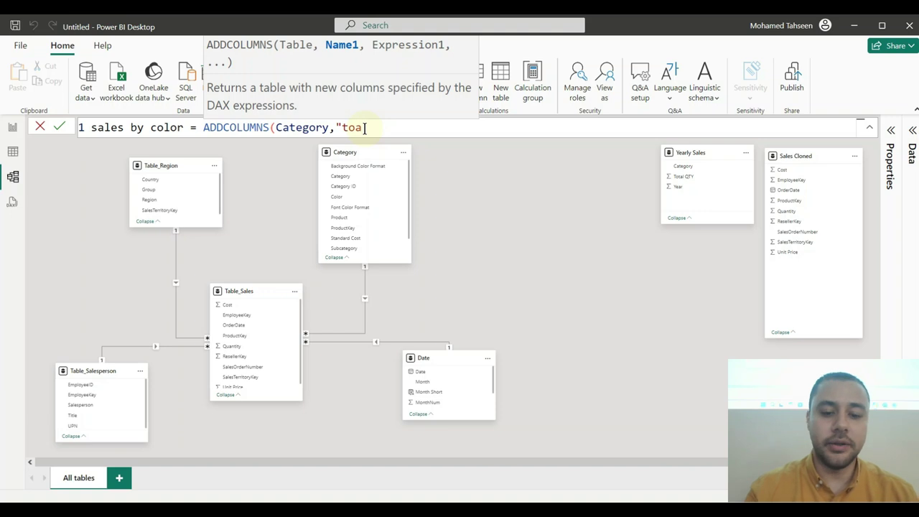
pyautogui.press('BackSpace')
pyautogui.write('tal Sales",')
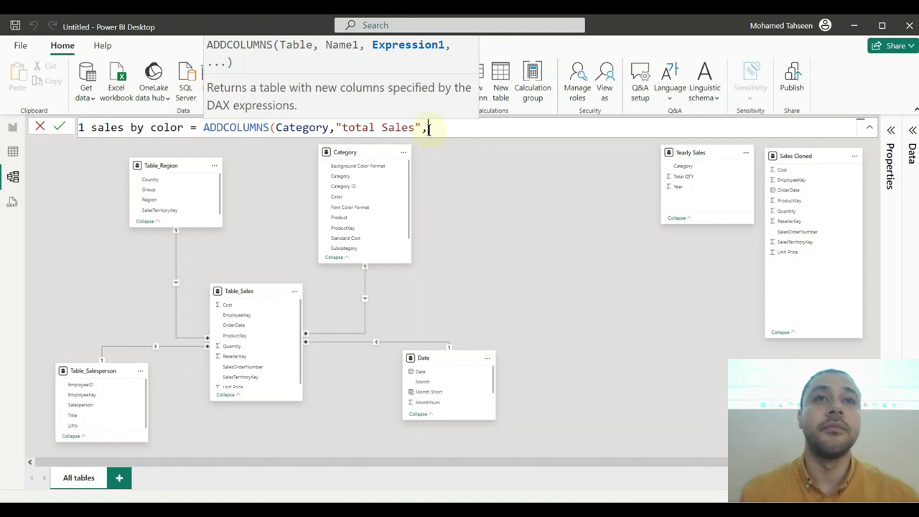
# Step: Try RELATED without a column argument as the "total Sales" expression and commit the sales by color formula
pyautogui.write('rela')
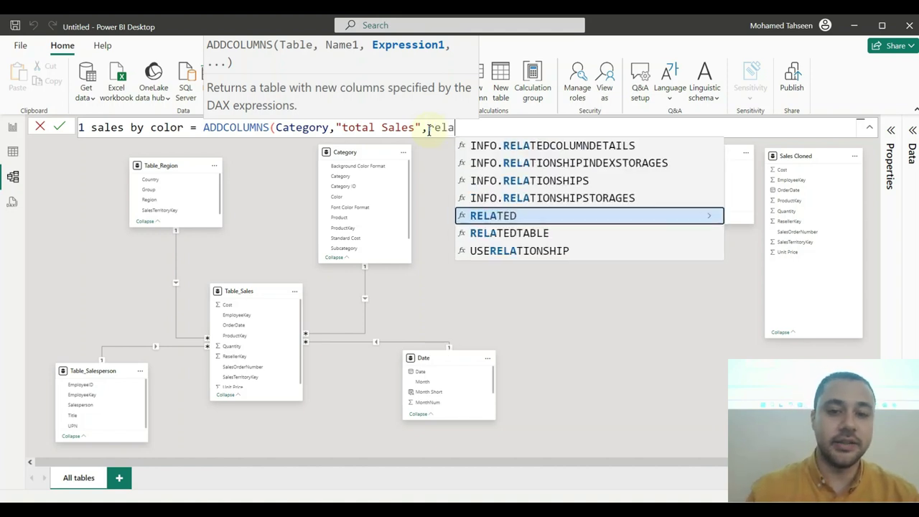
pyautogui.click(559, 215)
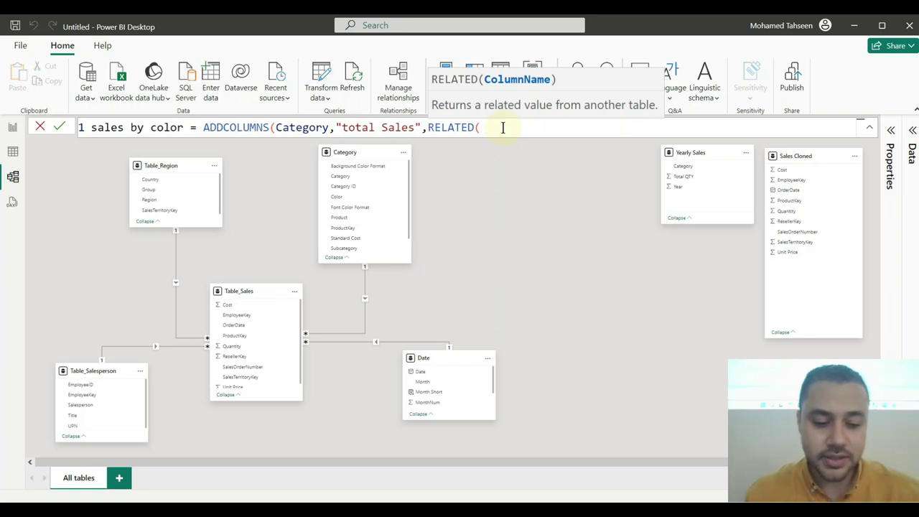
pyautogui.write('sal')
pyautogui.press('BackSpace')
pyautogui.press('BackSpace')
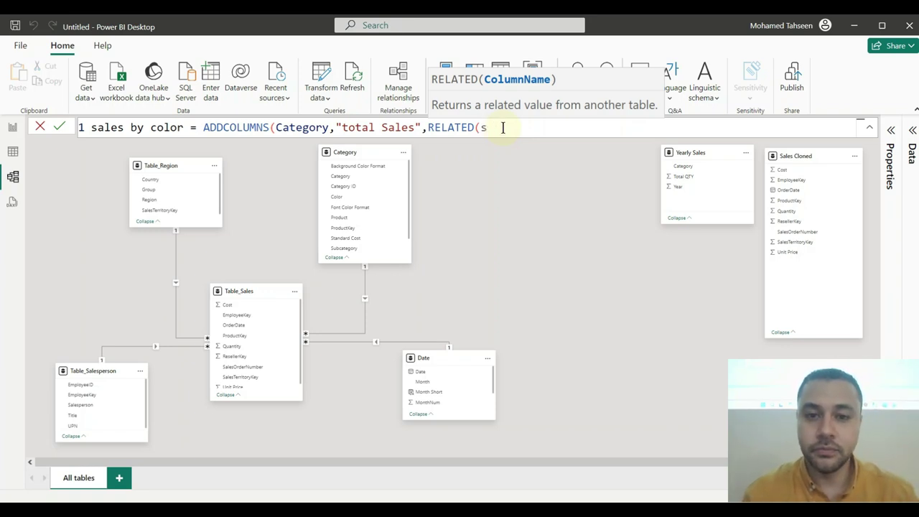
pyautogui.press('BackSpace')
pyautogui.press('BackSpace')
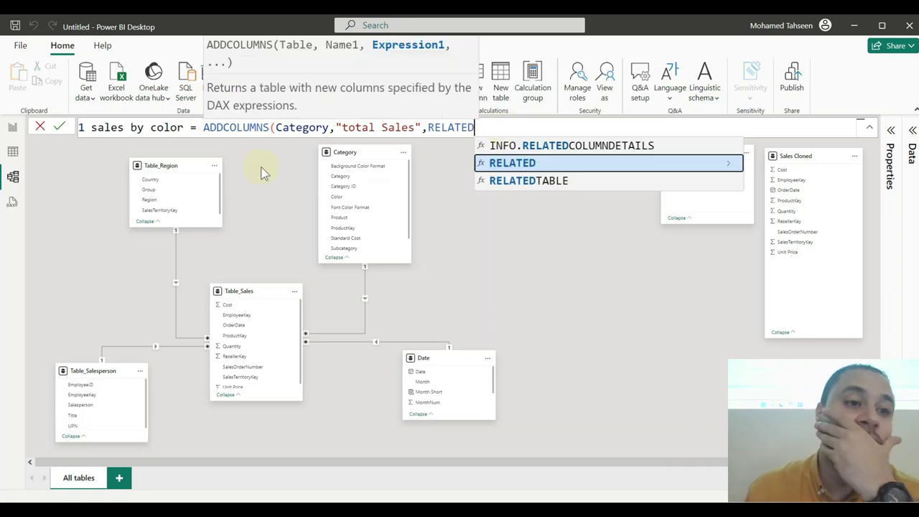
pyautogui.press('Escape')
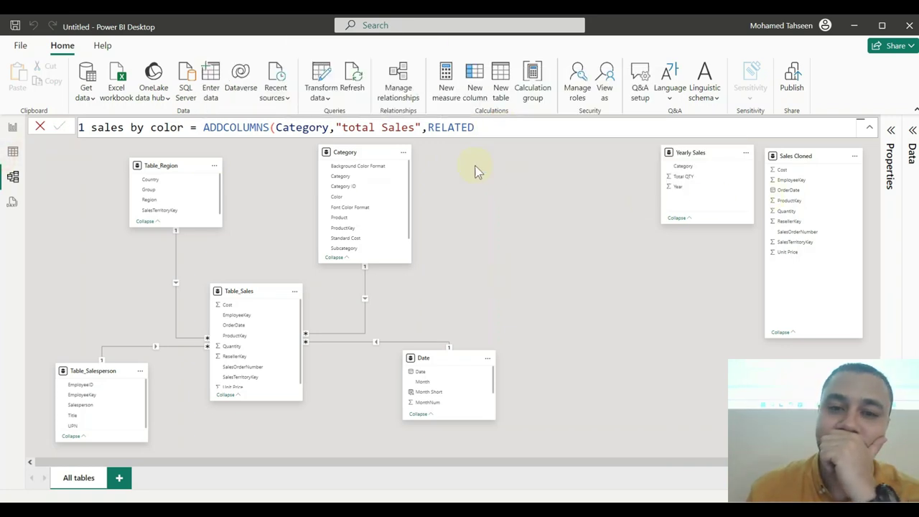
pyautogui.press('Return')
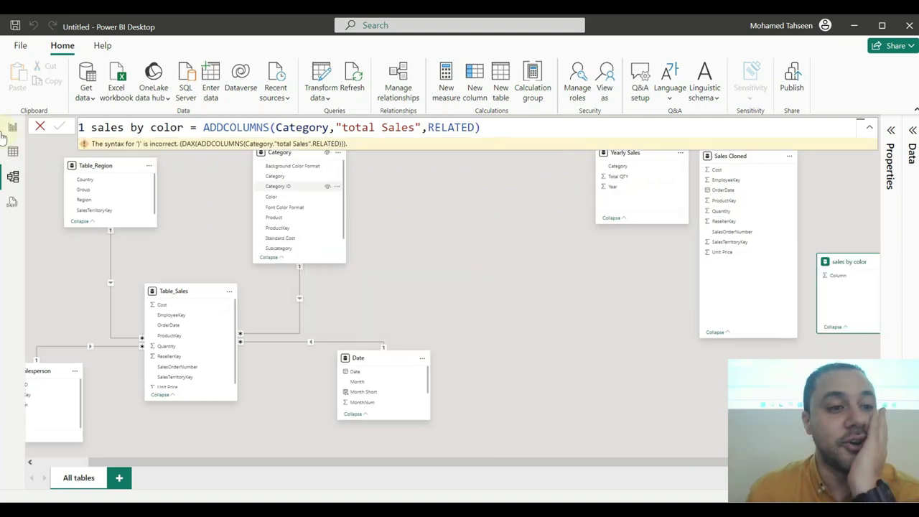
# Step: Review the Table_Sales data in table view, then return to the model diagram
pyautogui.click(12, 151)
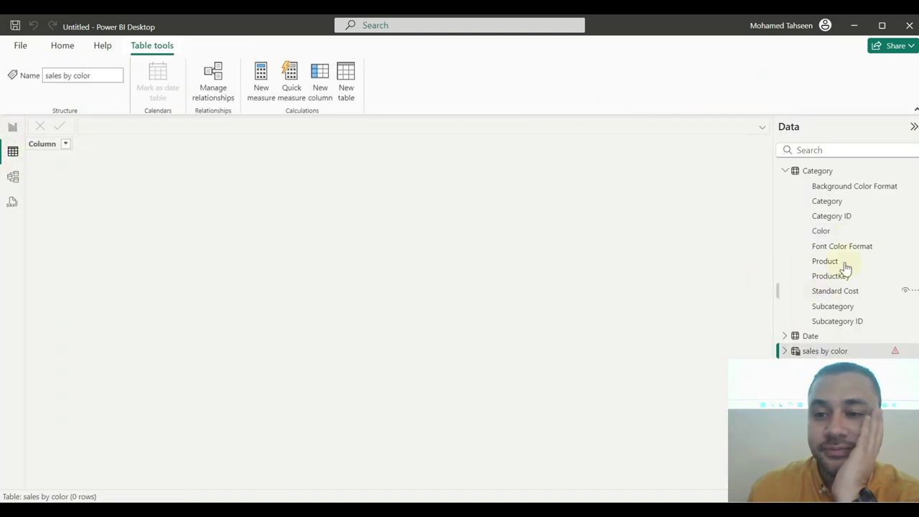
pyautogui.click(787, 173)
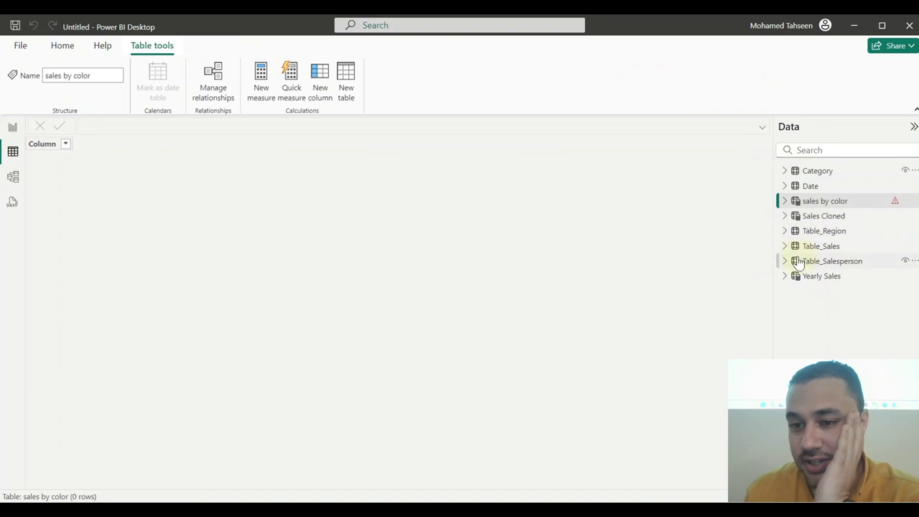
pyautogui.click(797, 246)
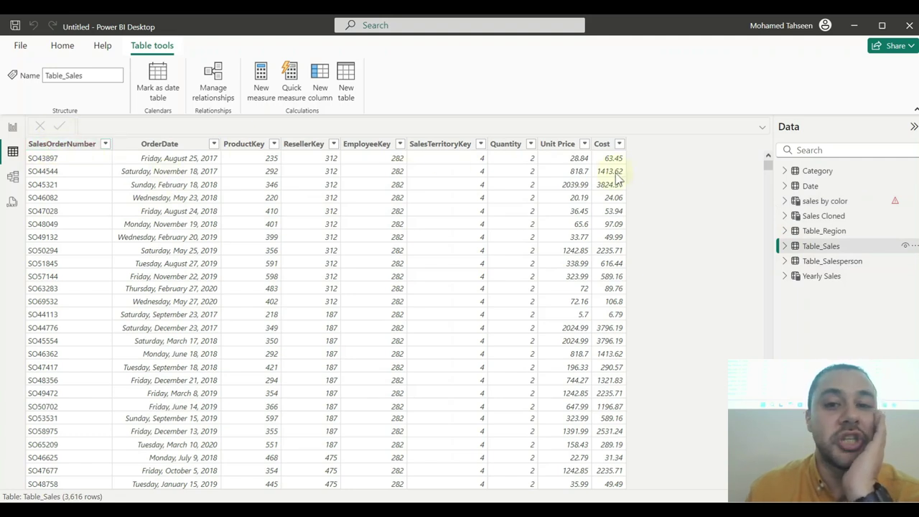
pyautogui.click(13, 129)
pyautogui.click(13, 177)
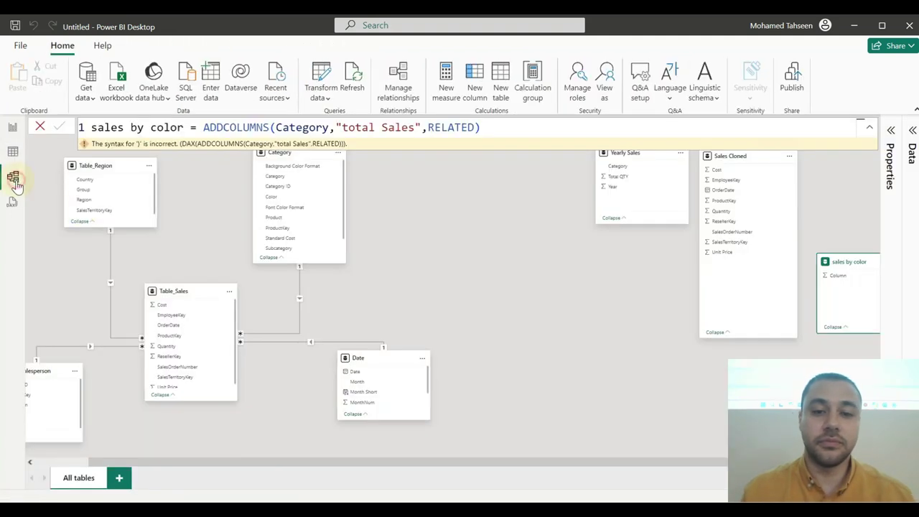
pyautogui.click(492, 125)
pyautogui.press('BackSpace')
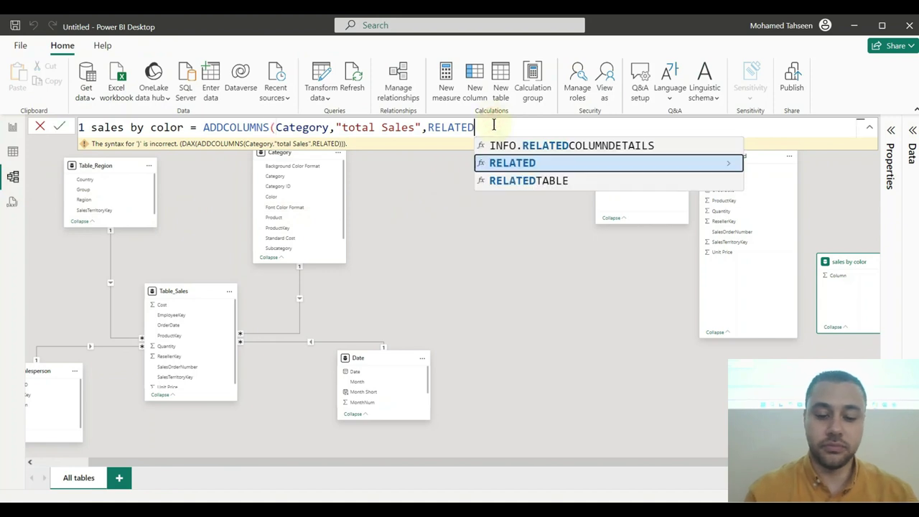
pyautogui.write('(c')
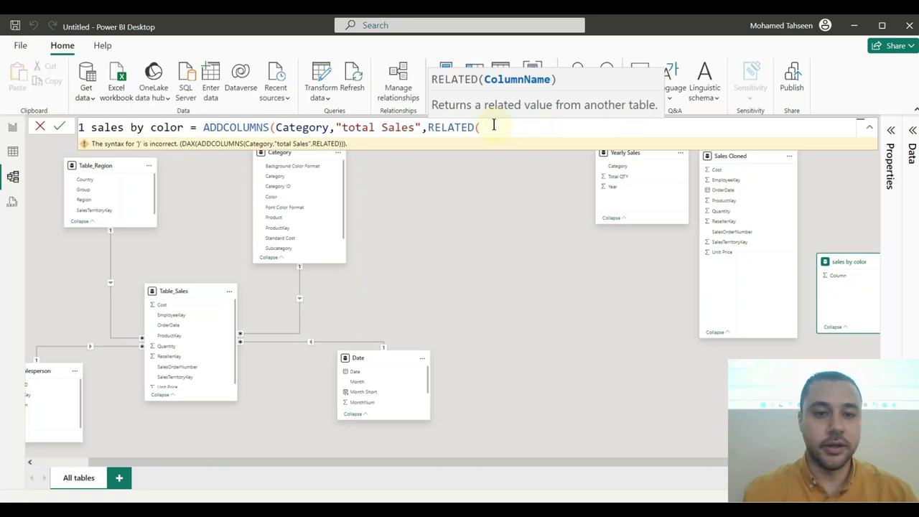
# Step: Replace the arguments of ADDCOLUMNS in the sales by color formula with Table_Sales as the table, followed by a comma
pyautogui.moveTo(501, 127); pyautogui.dragTo(349, 136)
pyautogui.click(344, 131)
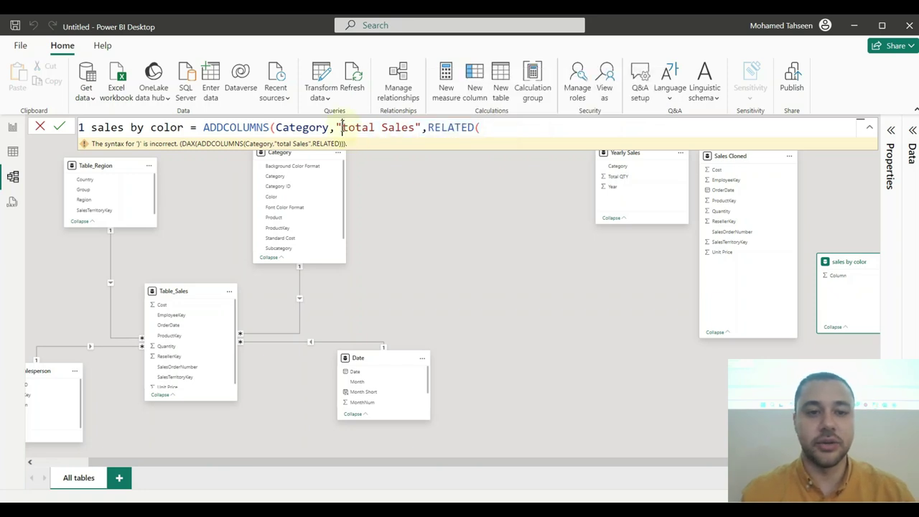
pyautogui.doubleClick(294, 129)
pyautogui.click(283, 128)
pyautogui.doubleClick(281, 128)
pyautogui.moveTo(278, 127); pyautogui.dragTo(482, 127)
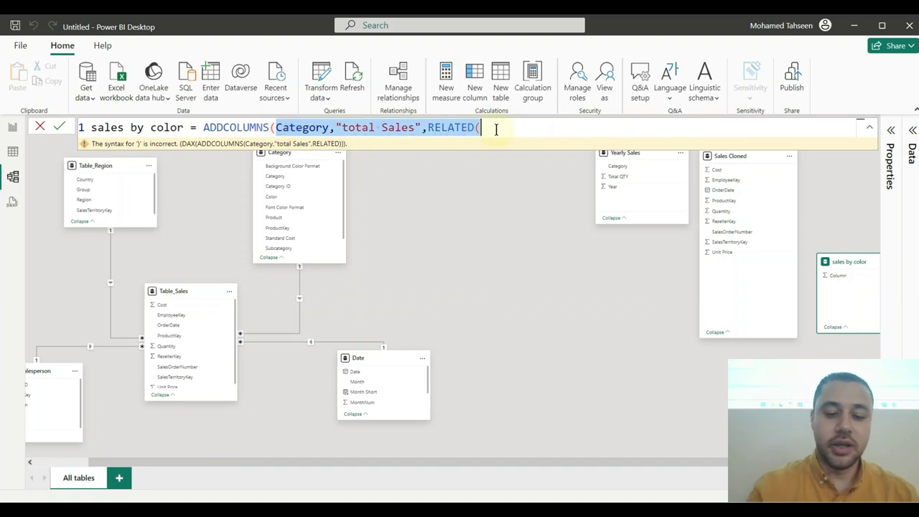
pyautogui.press('BackSpace')
pyautogui.write('tav')
pyautogui.press('BackSpace')
pyautogui.press('BackSpace')
pyautogui.press('BackSpace')
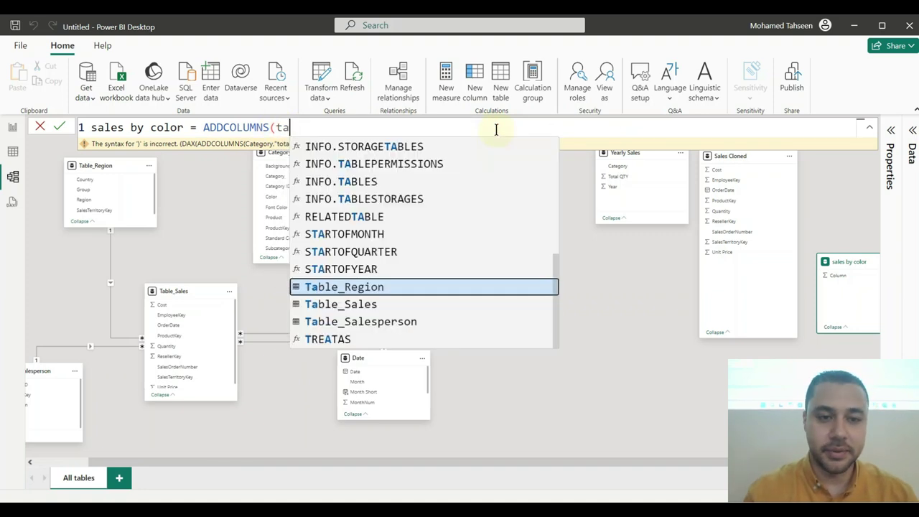
pyautogui.write('sales')
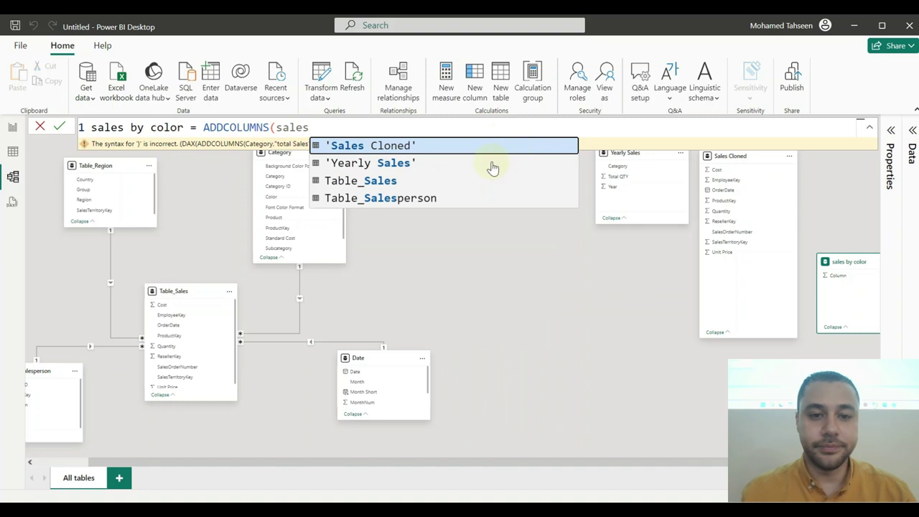
pyautogui.click(433, 180)
pyautogui.write(',')
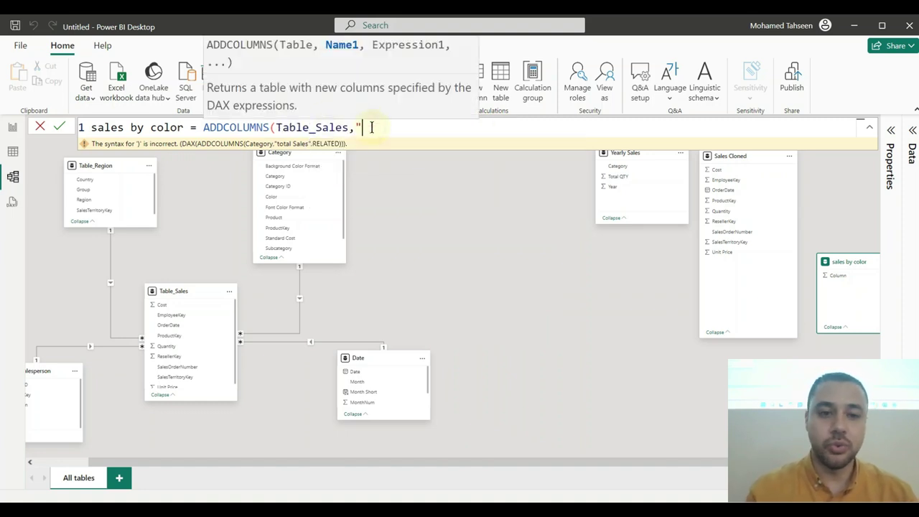
# Step: Add a "front color" column defined as RELATED(Category[Font Color Format]) and commit the sales by color formula
pyautogui.write('"front color",')
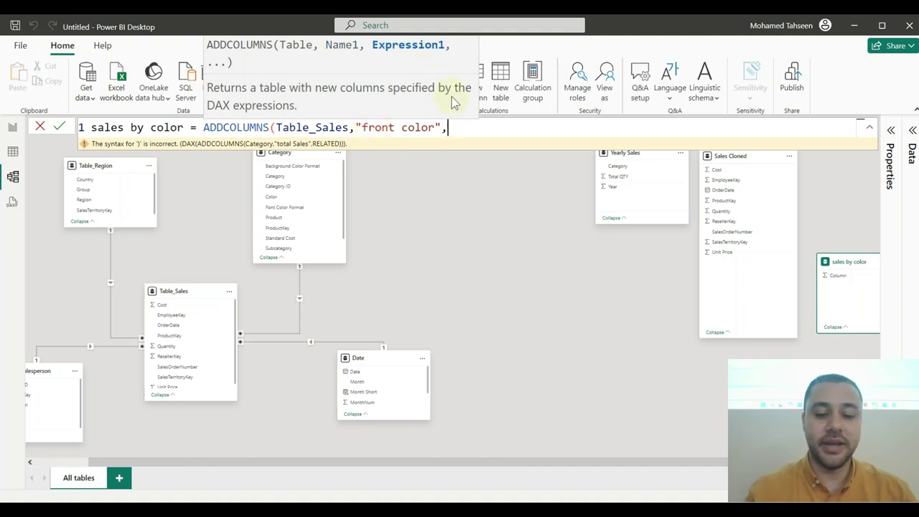
pyautogui.write('rela')
pyautogui.press('Tab')
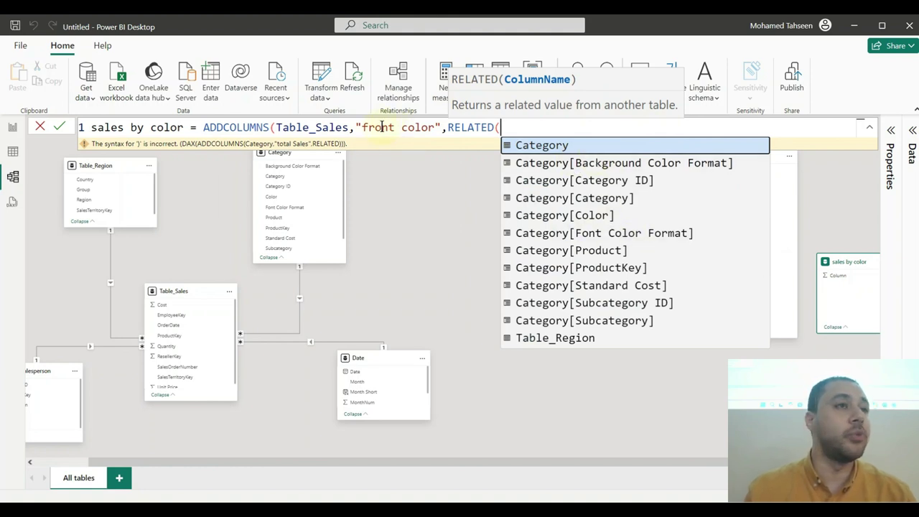
pyautogui.click(588, 232)
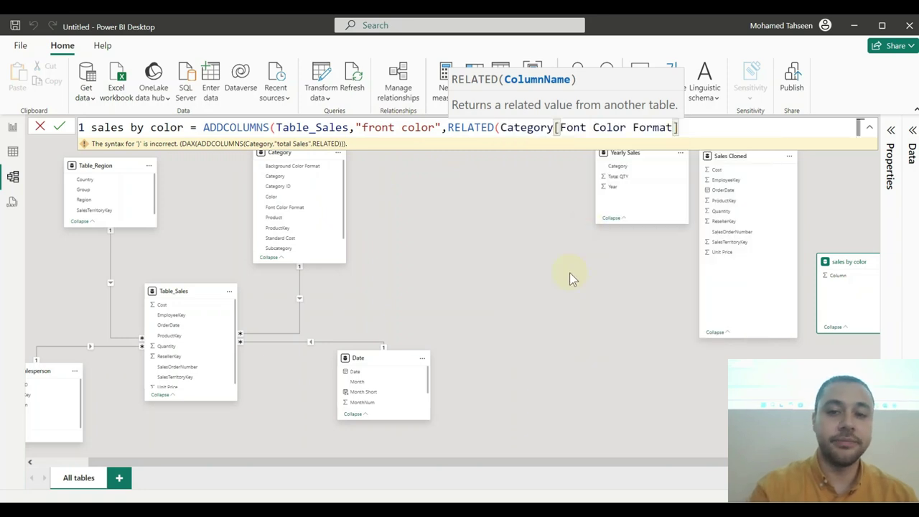
pyautogui.write(')')
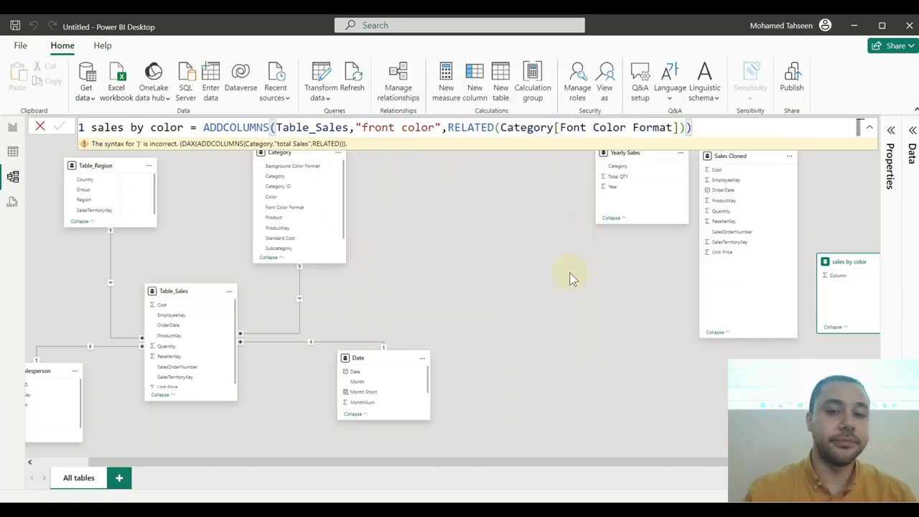
pyautogui.write(')')
pyautogui.press('Return')
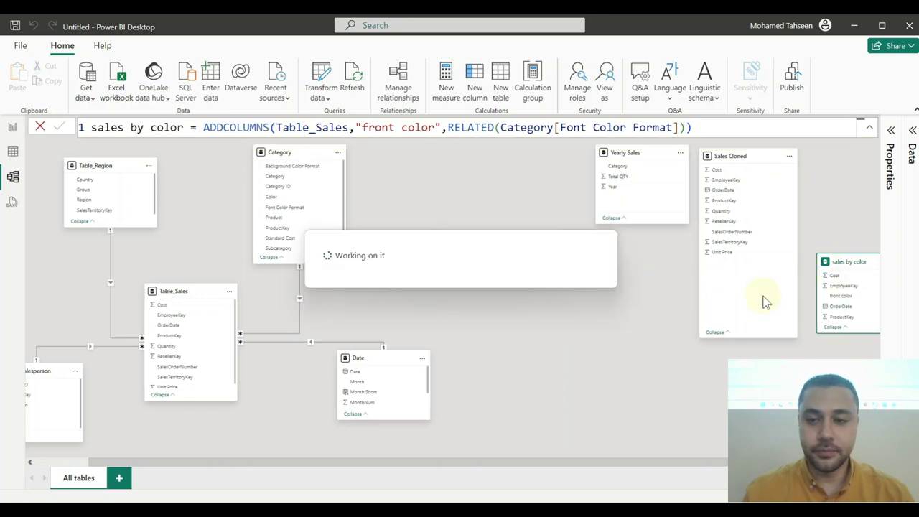
# Step: Place the sales by color table between Category and Yearly Sales in the diagram and enlarge it to show all fields
pyautogui.moveTo(859, 262); pyautogui.dragTo(494, 181)
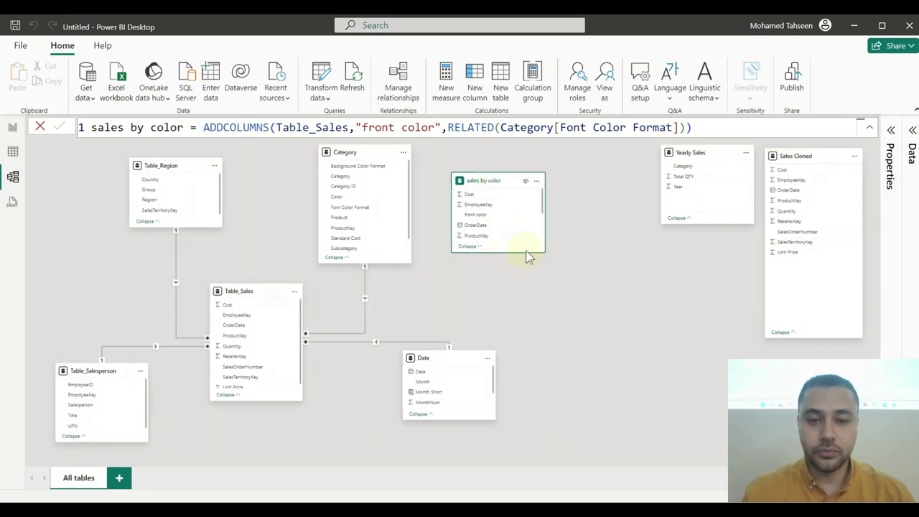
pyautogui.moveTo(528, 289); pyautogui.dragTo(527, 378)
pyautogui.moveTo(523, 183); pyautogui.dragTo(580, 183)
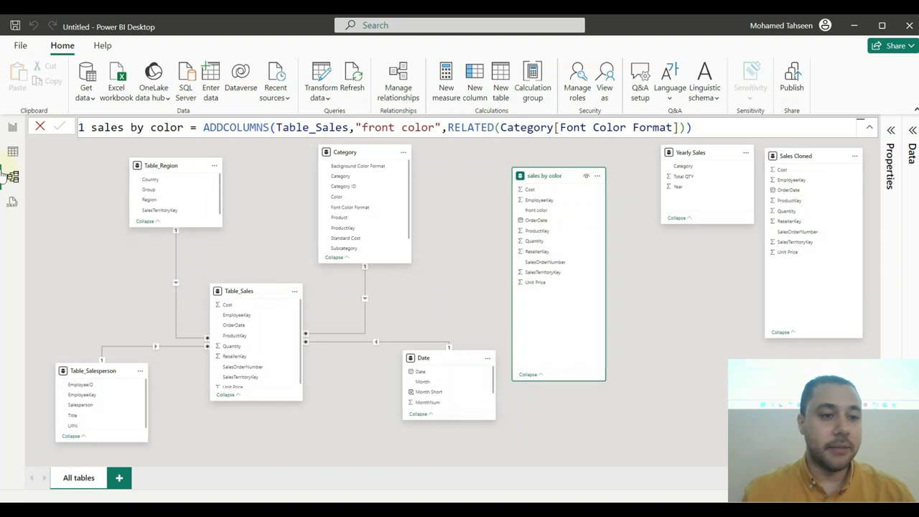
# Step: Examine the sales by color table's rows, its front color column and the RELATED part of its full formula
pyautogui.click(13, 151)
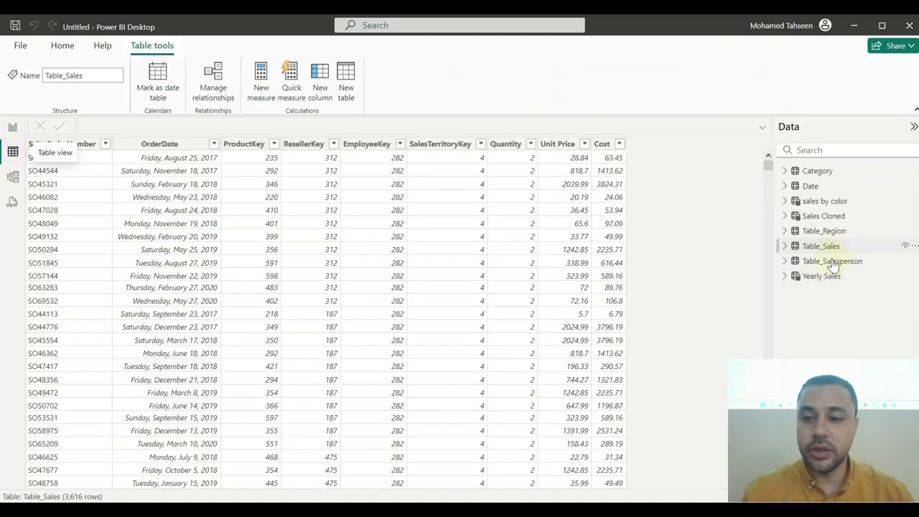
pyautogui.click(12, 127)
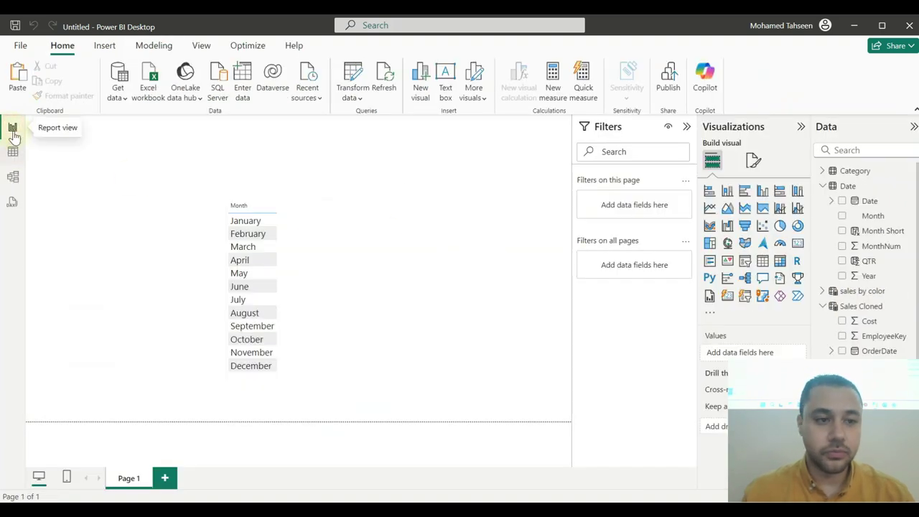
pyautogui.click(13, 180)
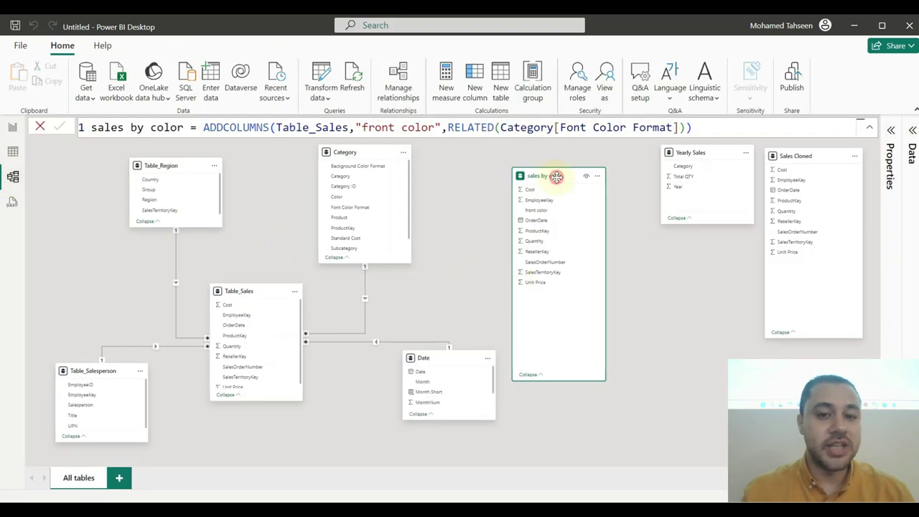
pyautogui.click(13, 152)
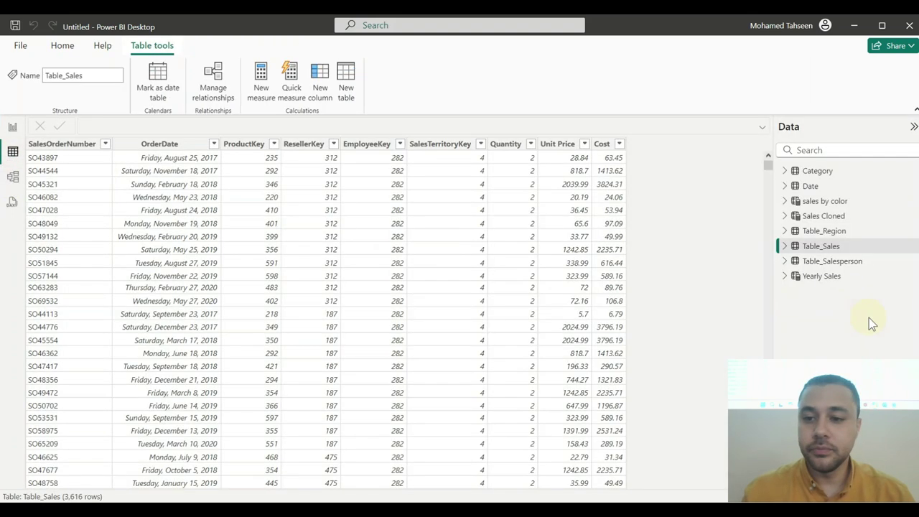
pyautogui.click(798, 202)
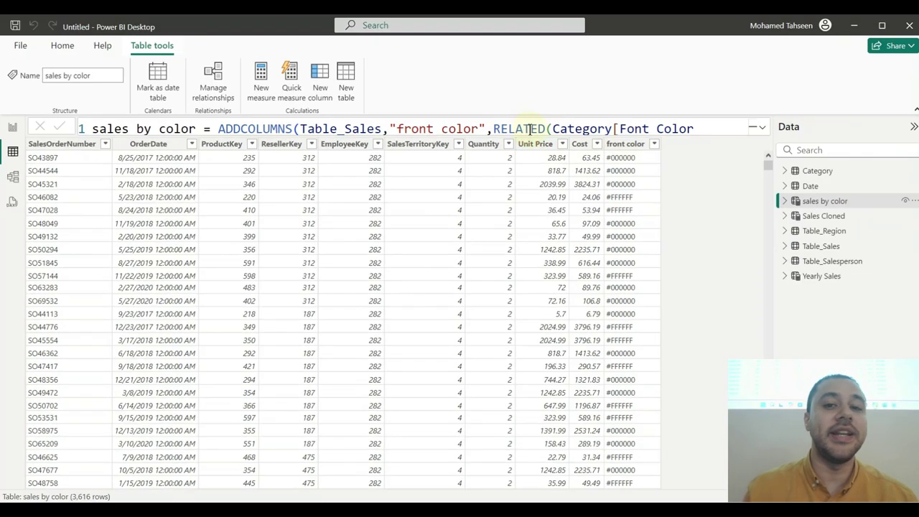
pyautogui.click(765, 130)
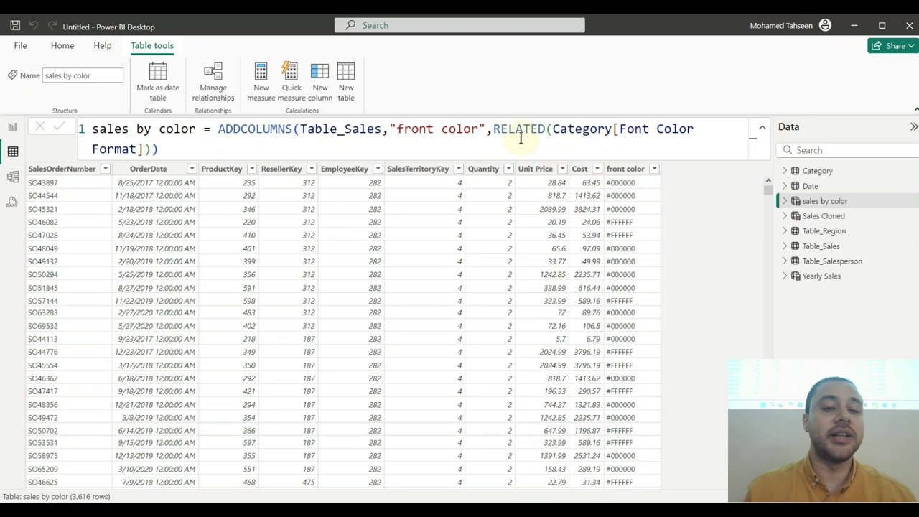
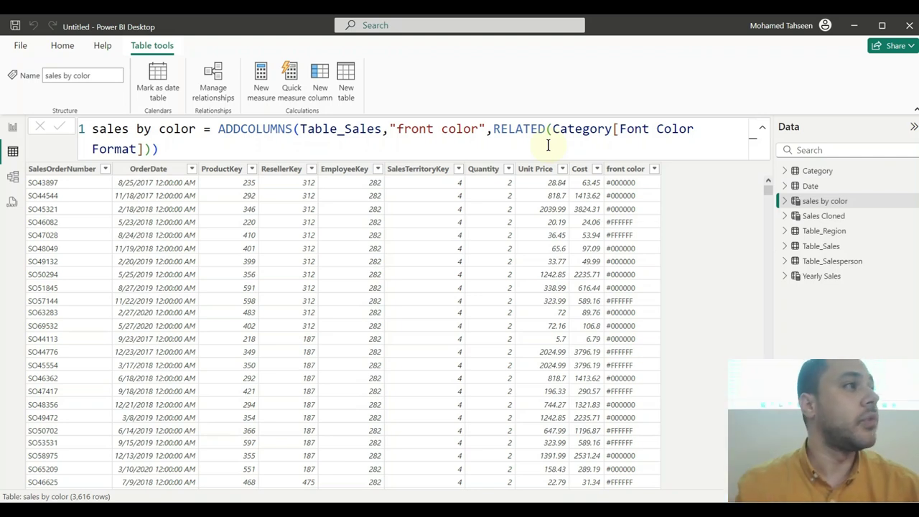
pyautogui.moveTo(546, 130); pyautogui.dragTo(494, 128)
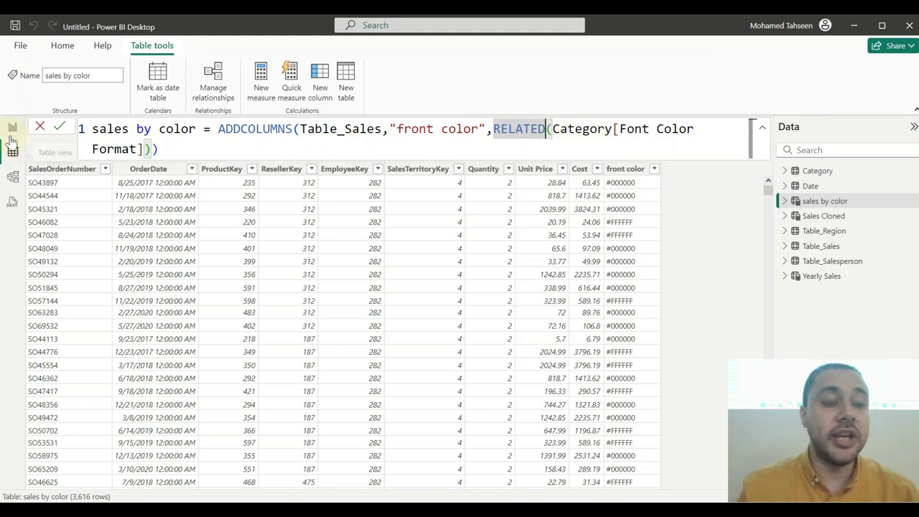
# Step: Deactivate the ProductKey relationship between Table_Sales and Category, and check the effect on the sales by color table
pyautogui.click(12, 176)
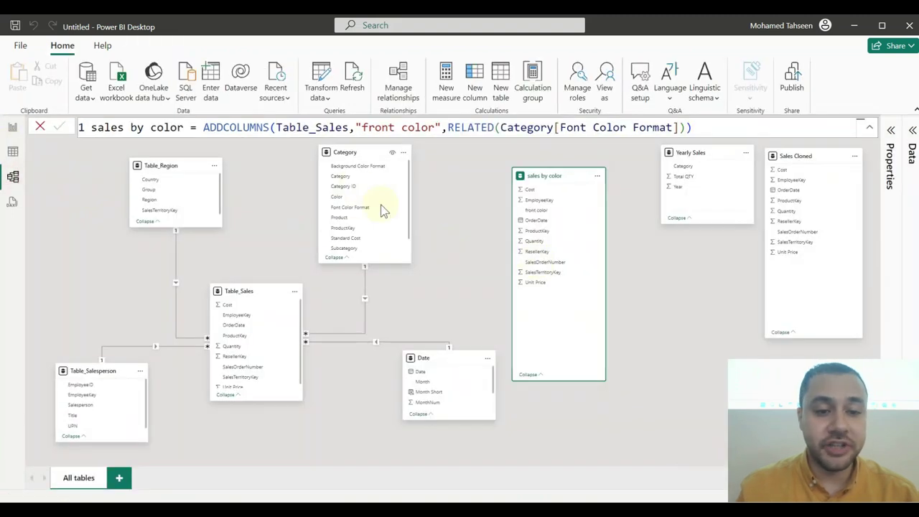
pyautogui.click(365, 285)
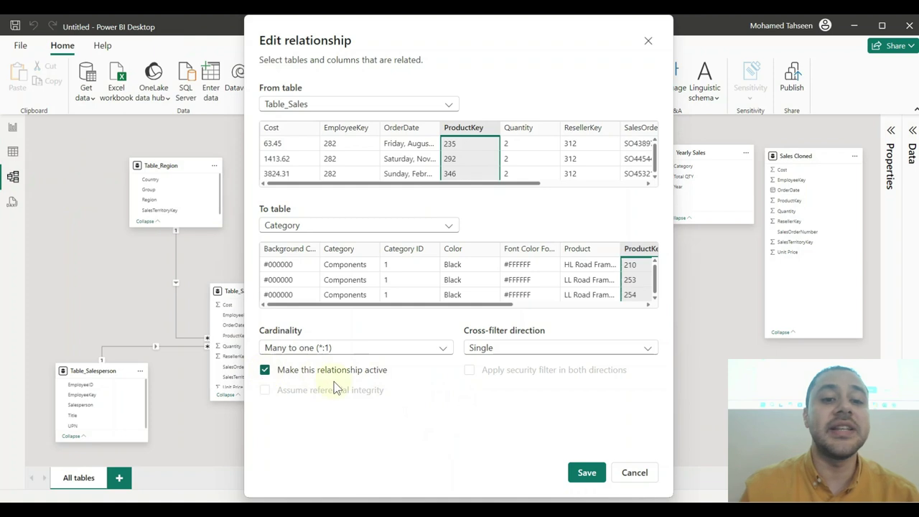
pyautogui.click(330, 372)
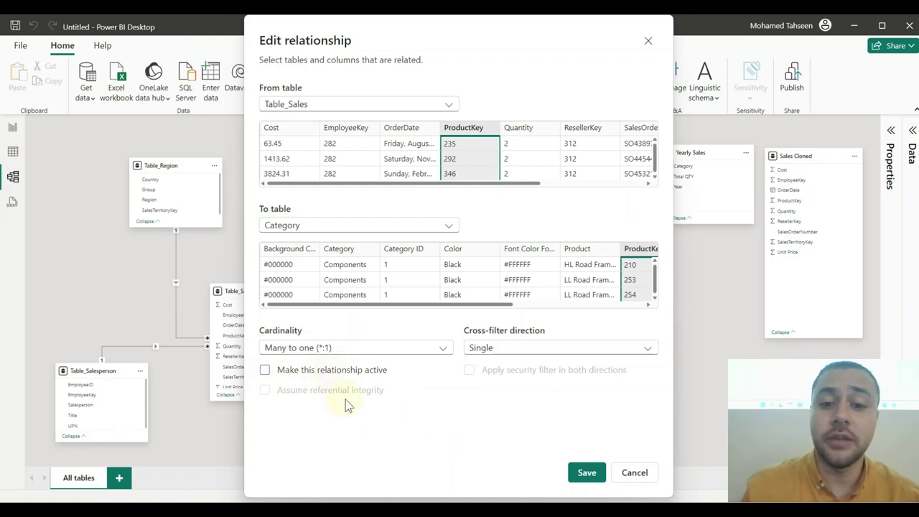
pyautogui.click(583, 473)
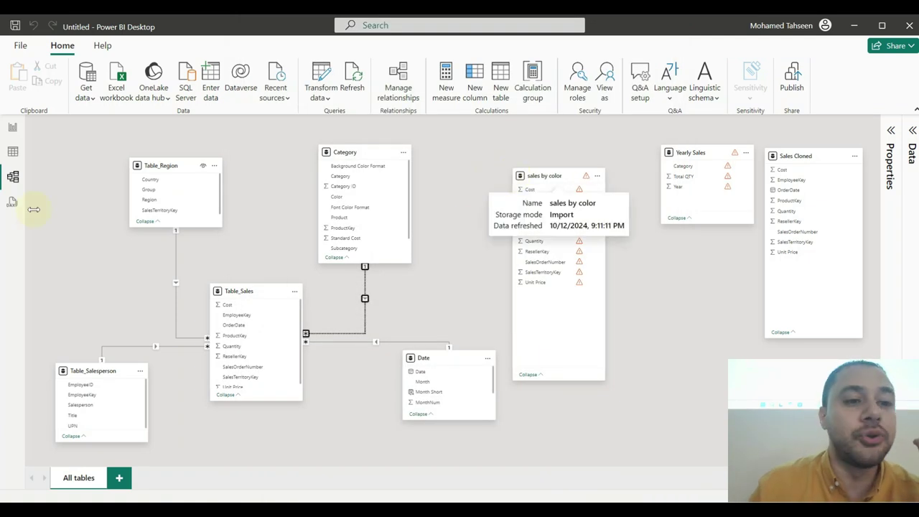
pyautogui.click(12, 152)
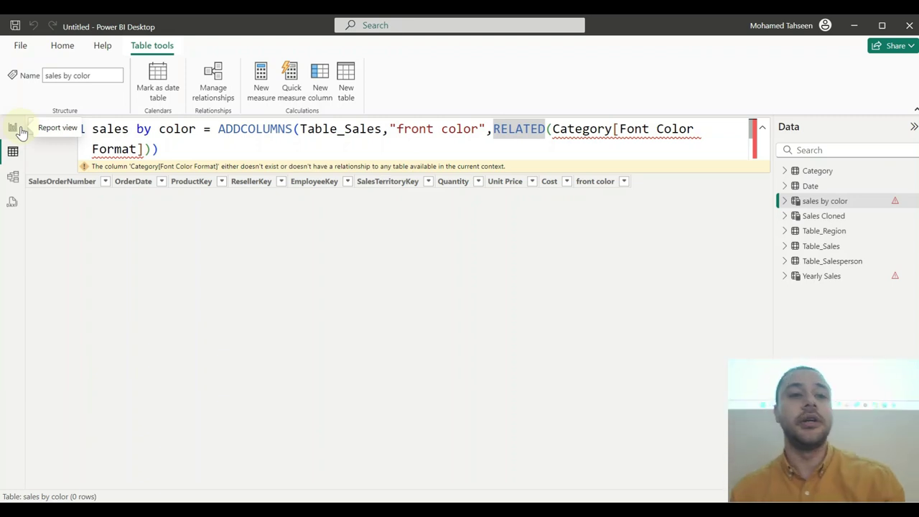
# Step: Make the ProductKey relationship between Table_Sales and Category active again and save it
pyautogui.click(13, 176)
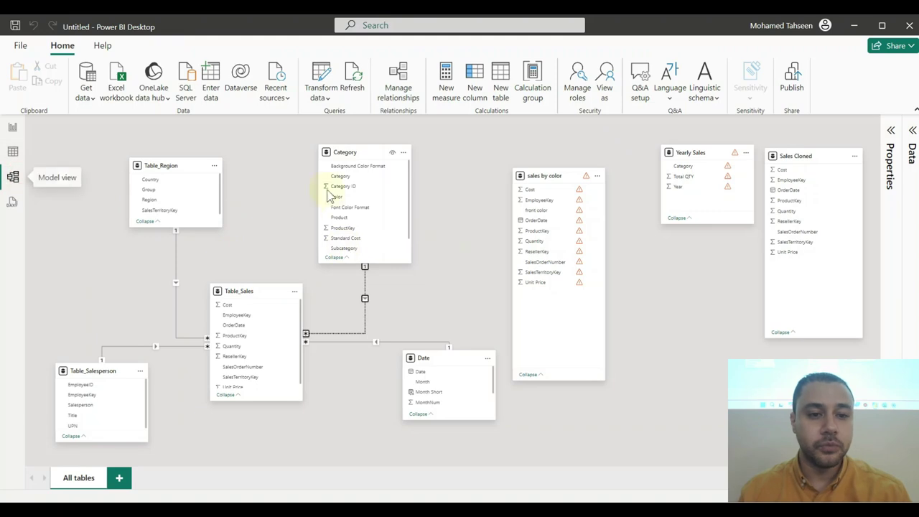
pyautogui.click(340, 390)
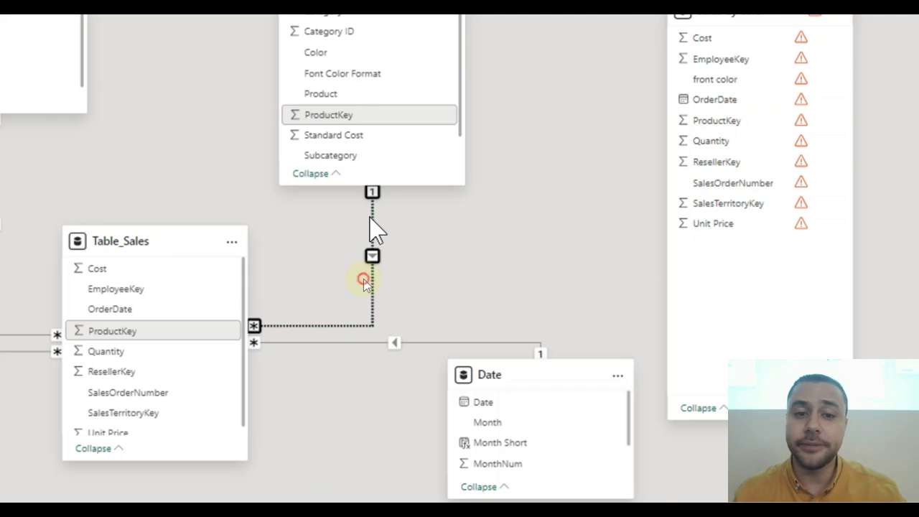
pyautogui.doubleClick(370, 298)
pyautogui.click(173, 399)
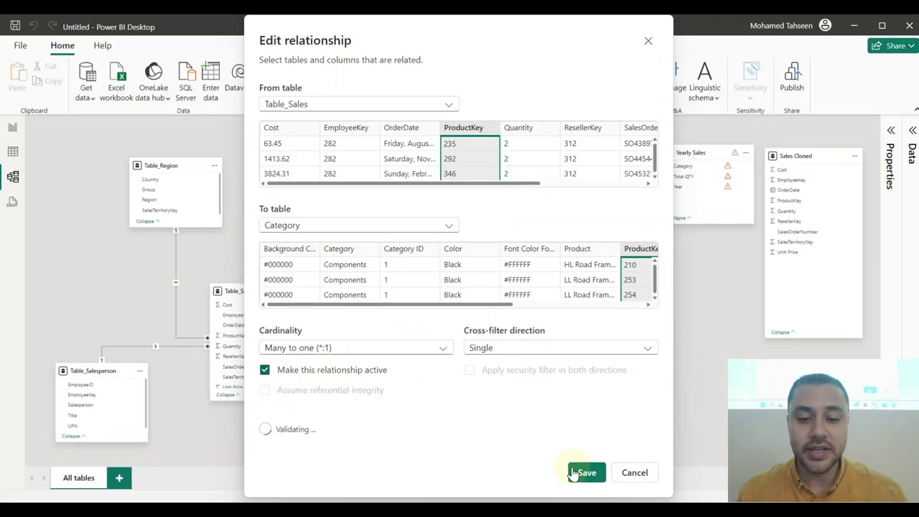
pyautogui.click(572, 472)
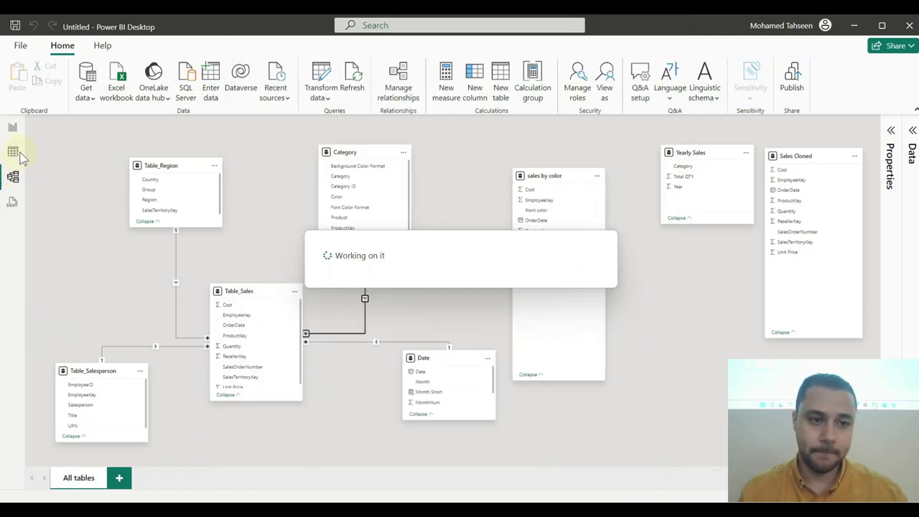
# Step: Display the sales by color table's rows, and start a new column in it that is discarded
pyautogui.click(14, 151)
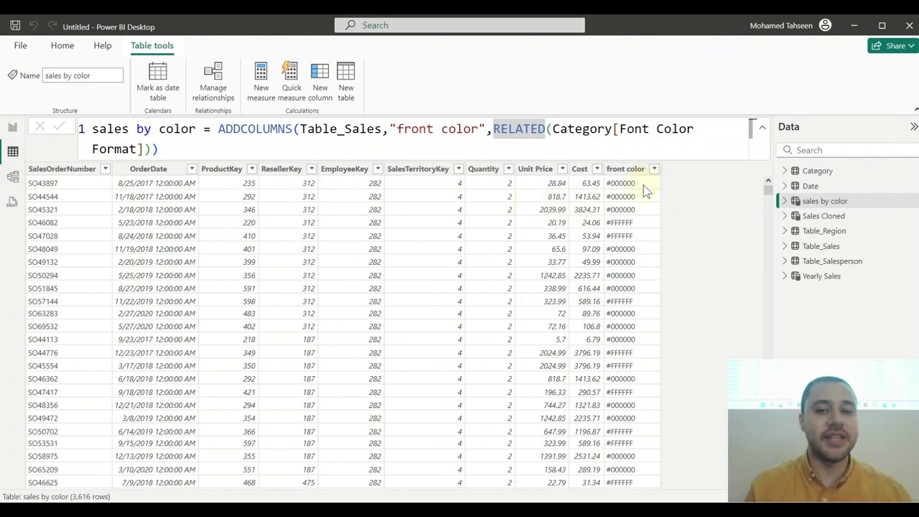
pyautogui.click(327, 86)
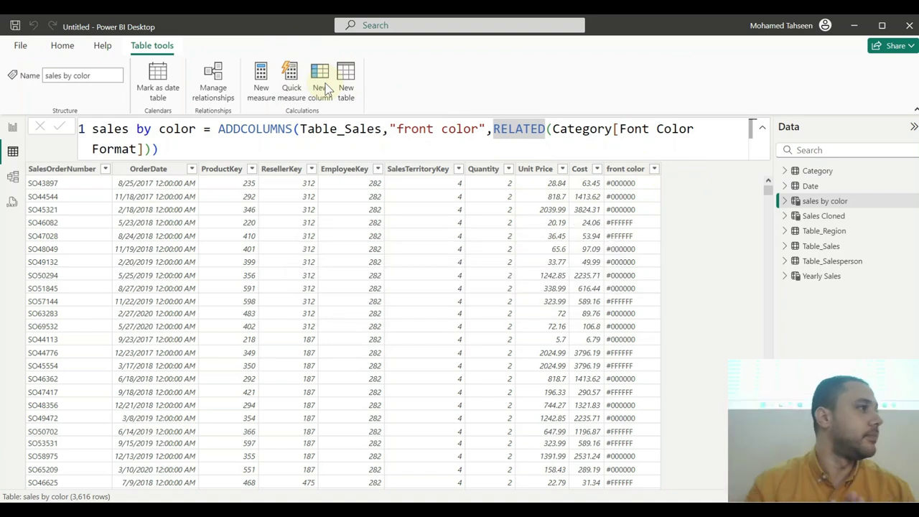
pyautogui.click(58, 127)
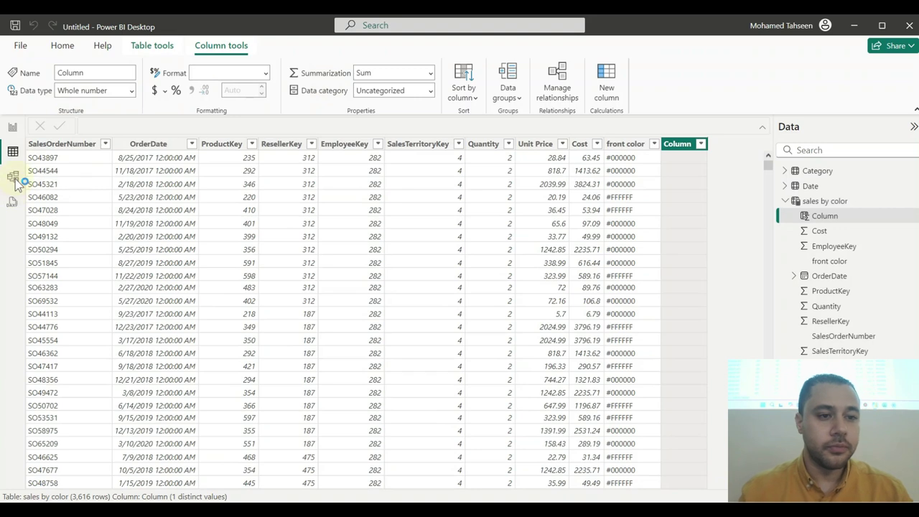
pyautogui.click(790, 204)
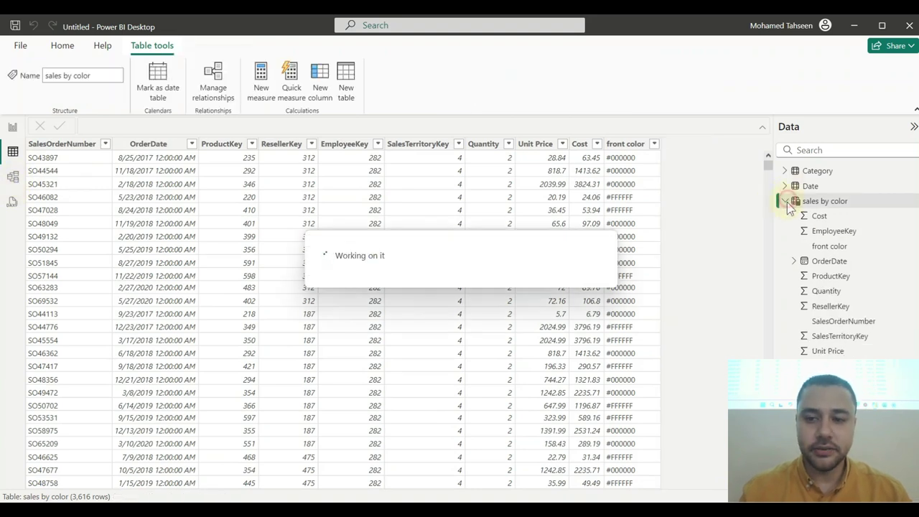
pyautogui.click(785, 201)
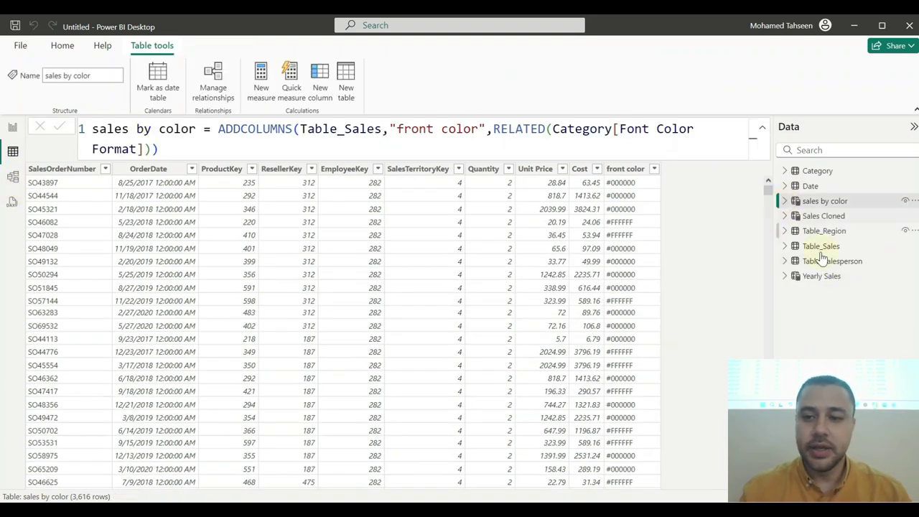
# Step: Compare the columns of Table_Sales, the sales by color table and the Category table
pyautogui.click(818, 245)
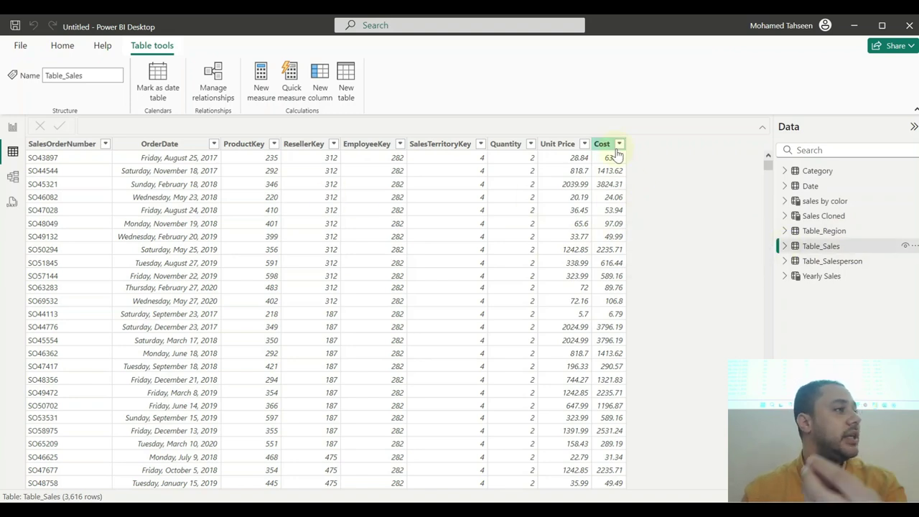
pyautogui.click(836, 202)
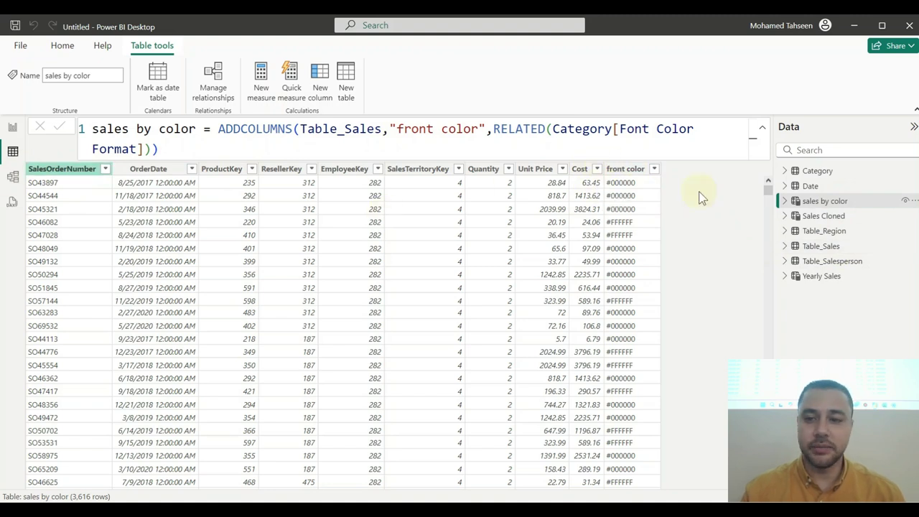
pyautogui.click(837, 246)
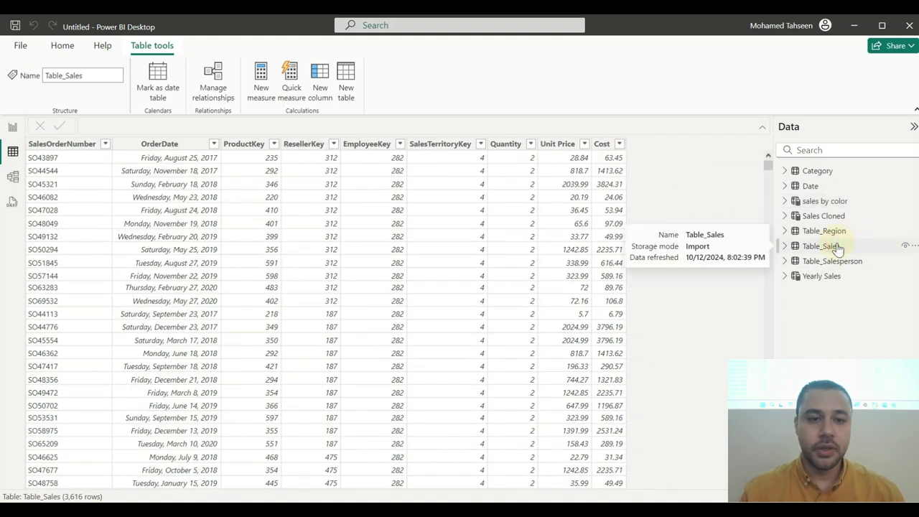
pyautogui.click(836, 204)
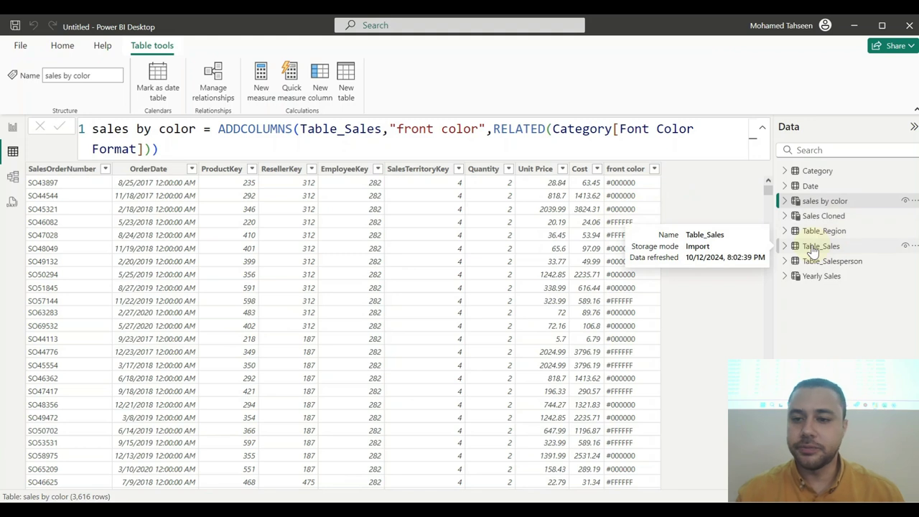
pyautogui.click(832, 174)
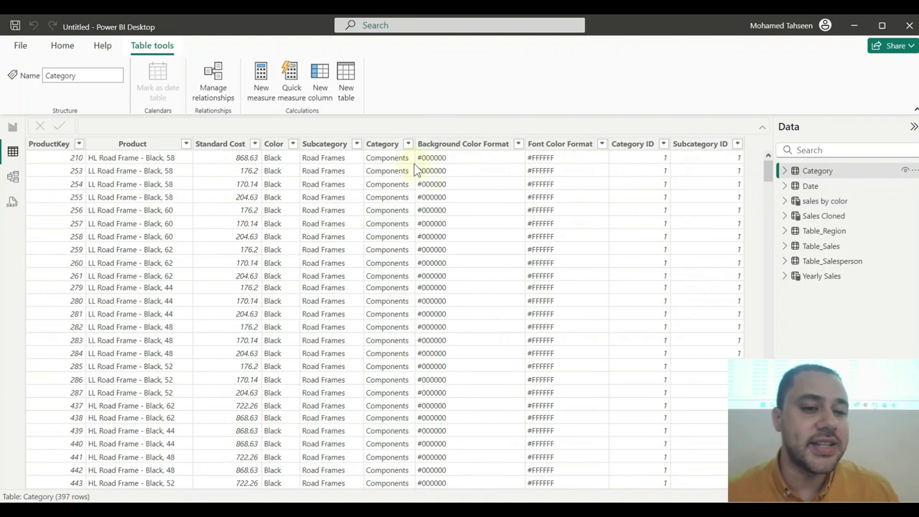
pyautogui.click(824, 203)
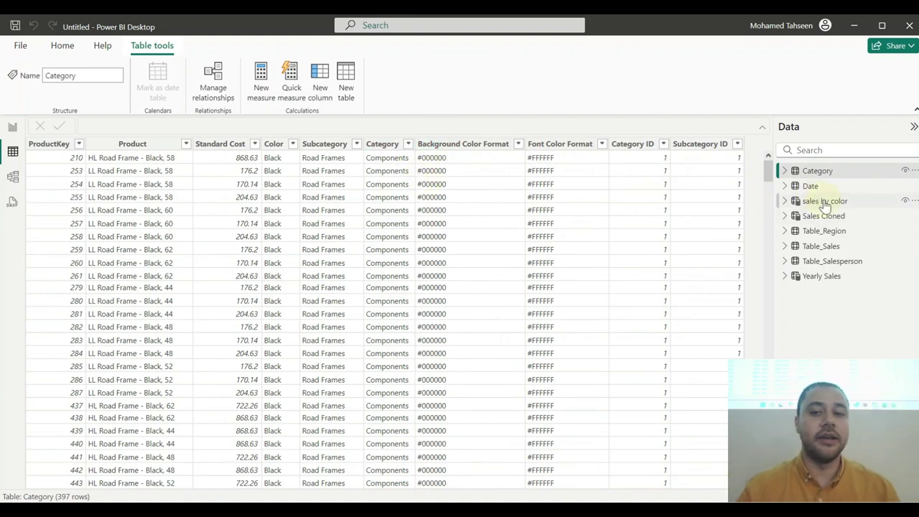
pyautogui.click(838, 205)
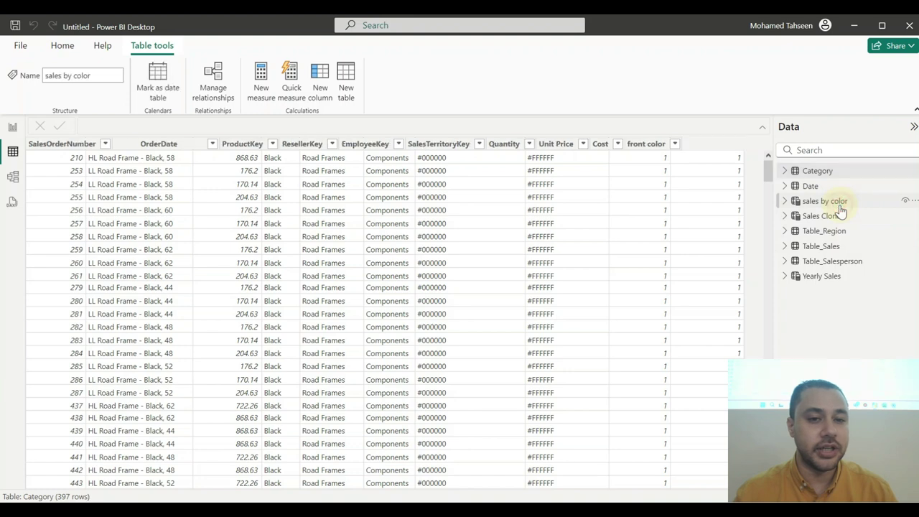
pyautogui.click(815, 172)
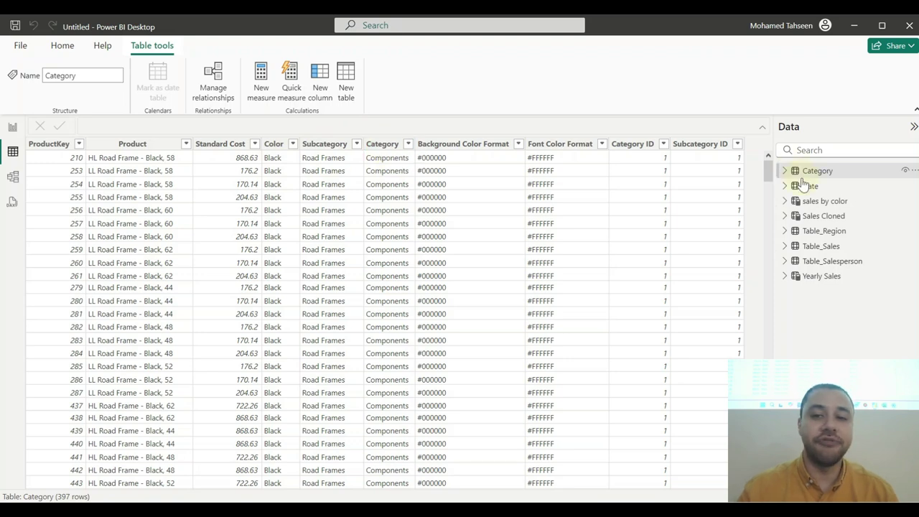
# Step: Try to write a RELATED formula for a new column in the sales by color table, and return to the table's own formula
pyautogui.click(819, 202)
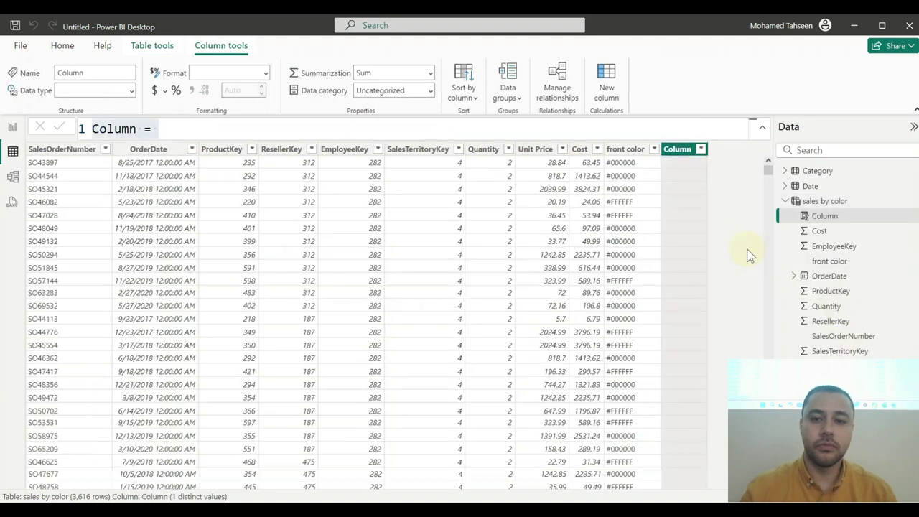
pyautogui.click(122, 128)
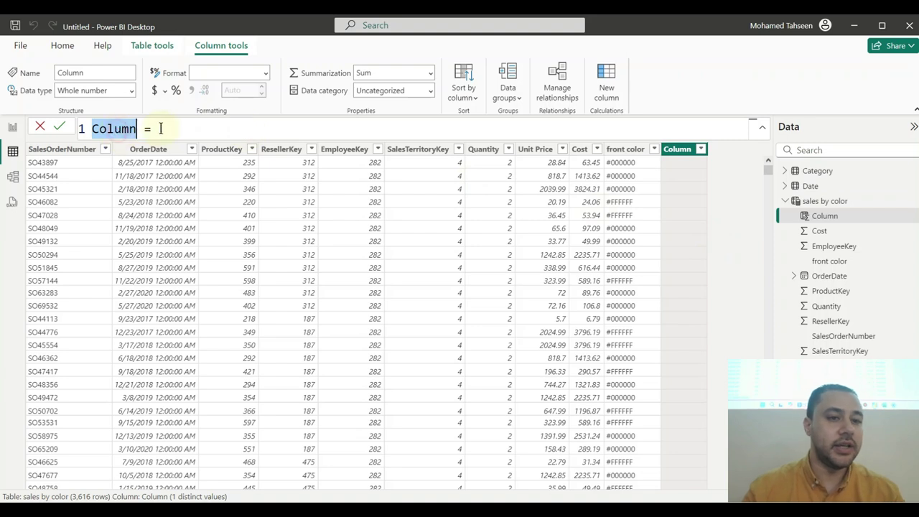
pyautogui.write('re')
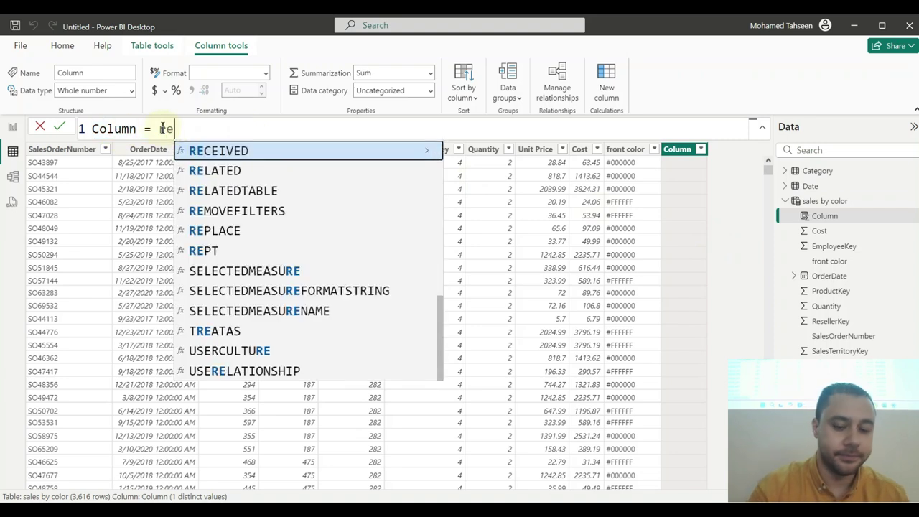
pyautogui.write('l')
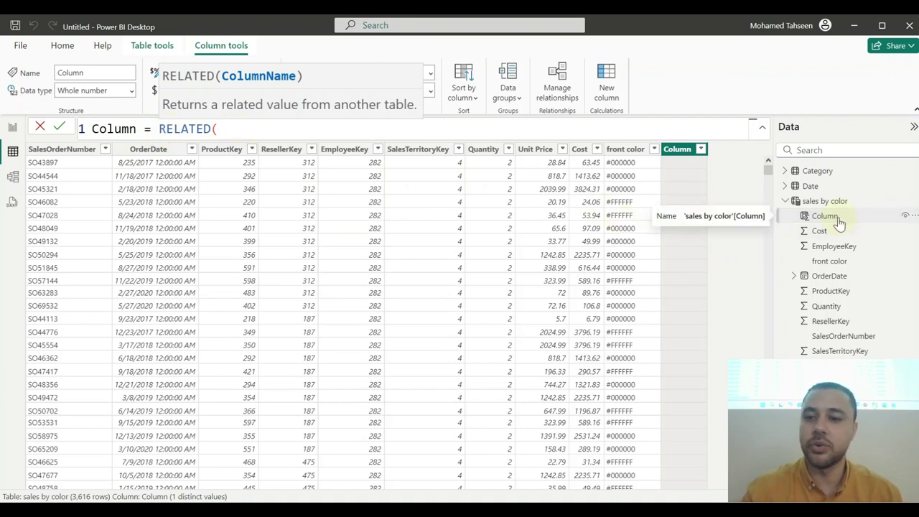
pyautogui.press('Escape')
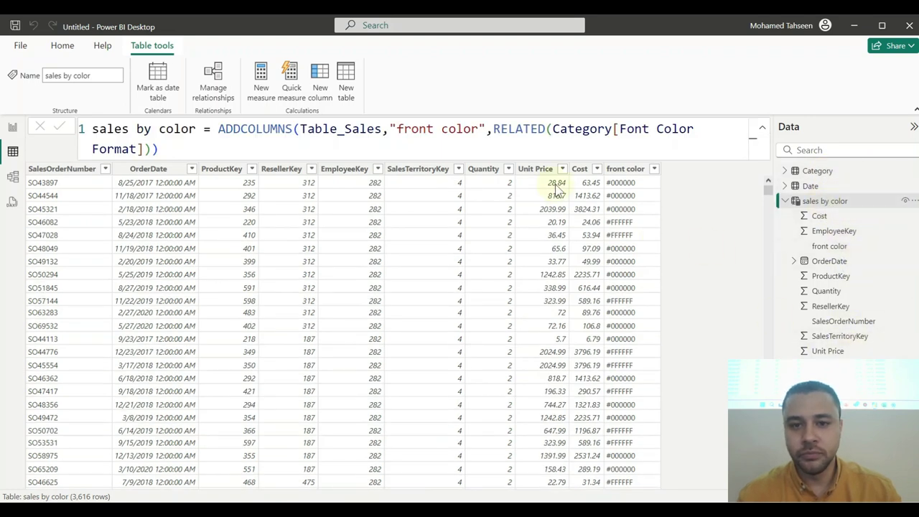
pyautogui.click(554, 130)
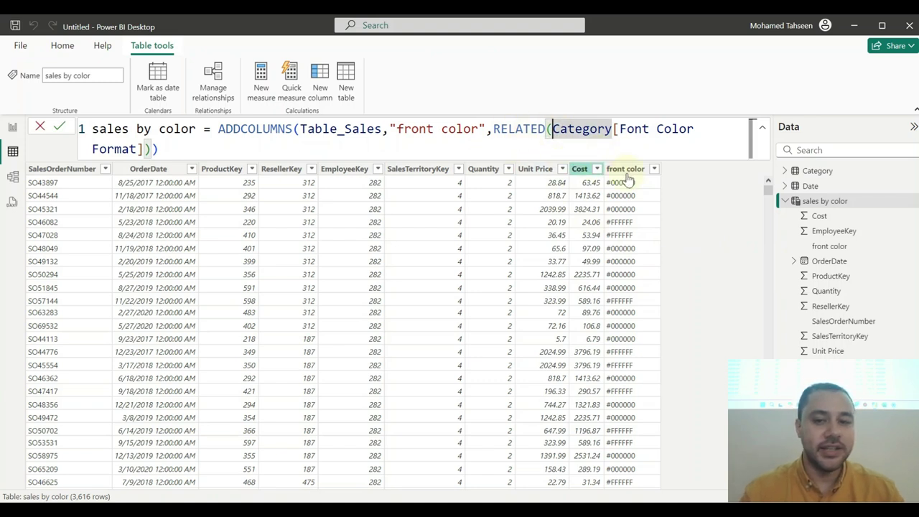
# Step: Test which columns RELATED offers in another new column of sales by color, cancel it, and review the Category reference in the table's formula
pyautogui.click(817, 203)
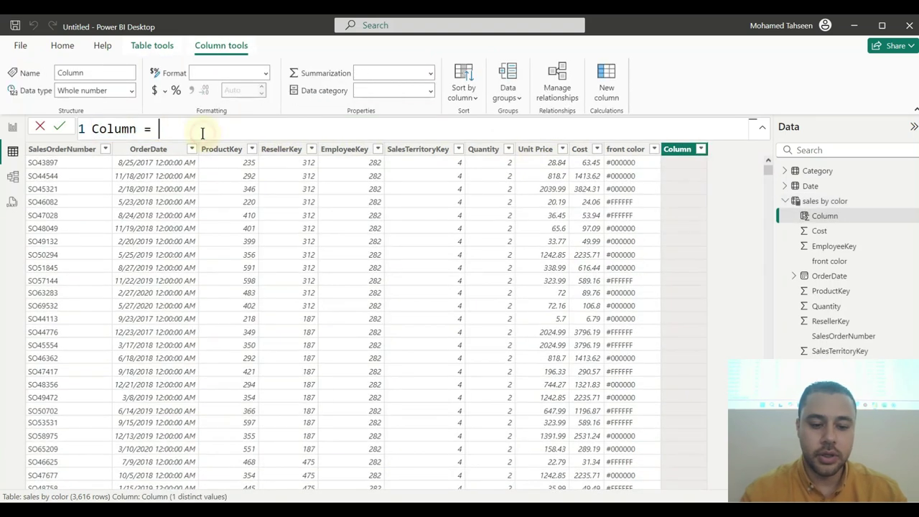
pyautogui.write('rel')
pyautogui.press('Tab')
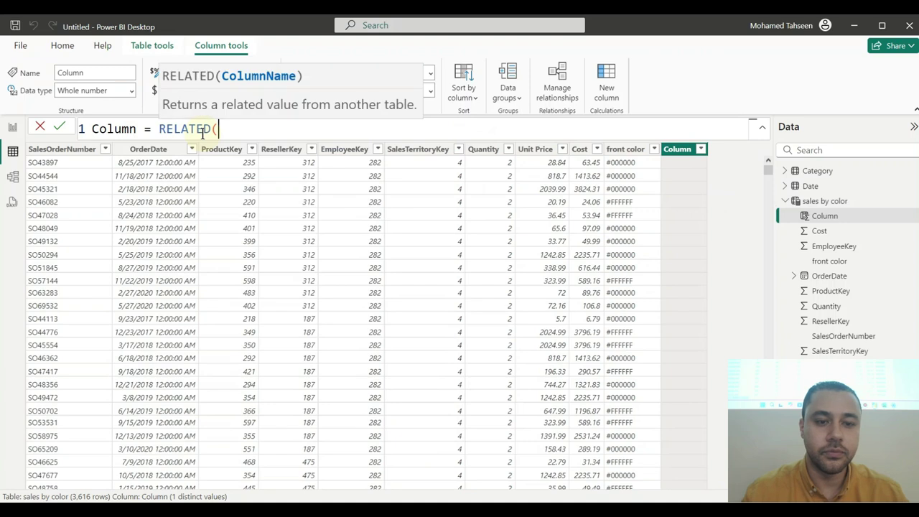
pyautogui.write('v')
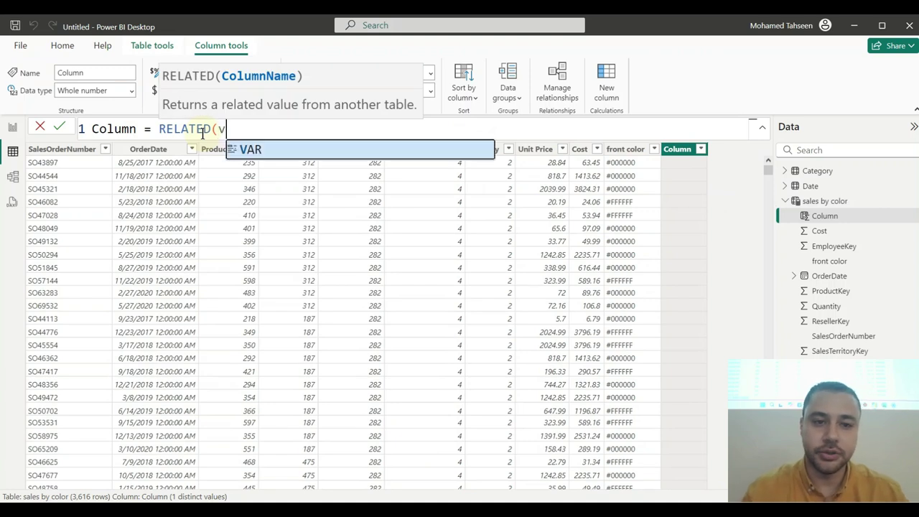
pyautogui.press('BackSpace')
pyautogui.press('BackSpace')
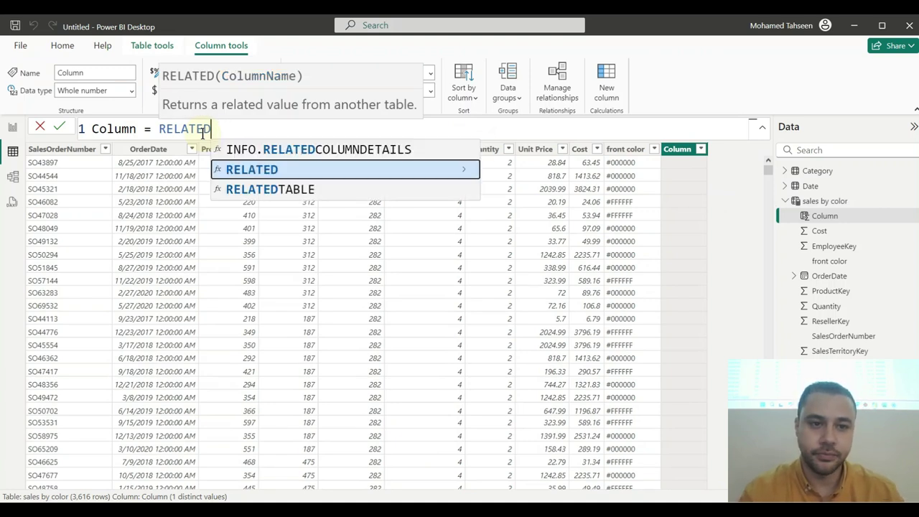
pyautogui.press('Escape')
pyautogui.press('Escape')
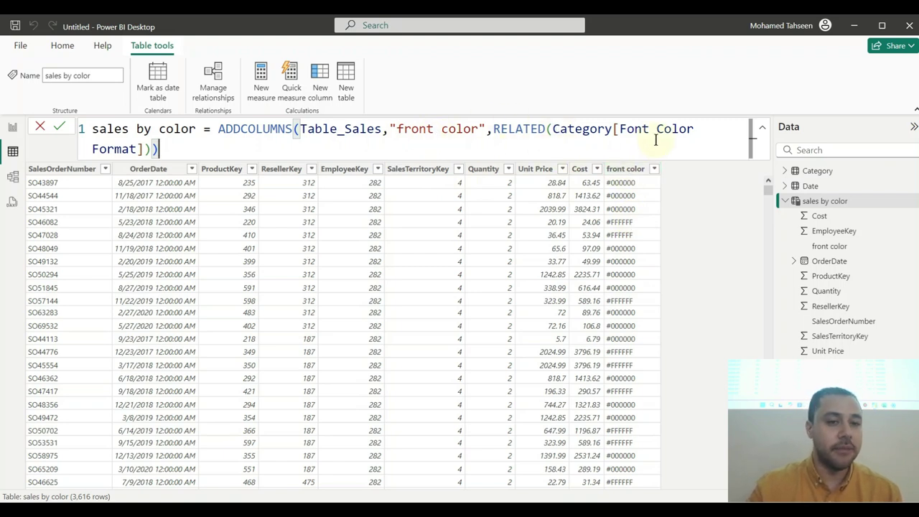
pyautogui.doubleClick(575, 135)
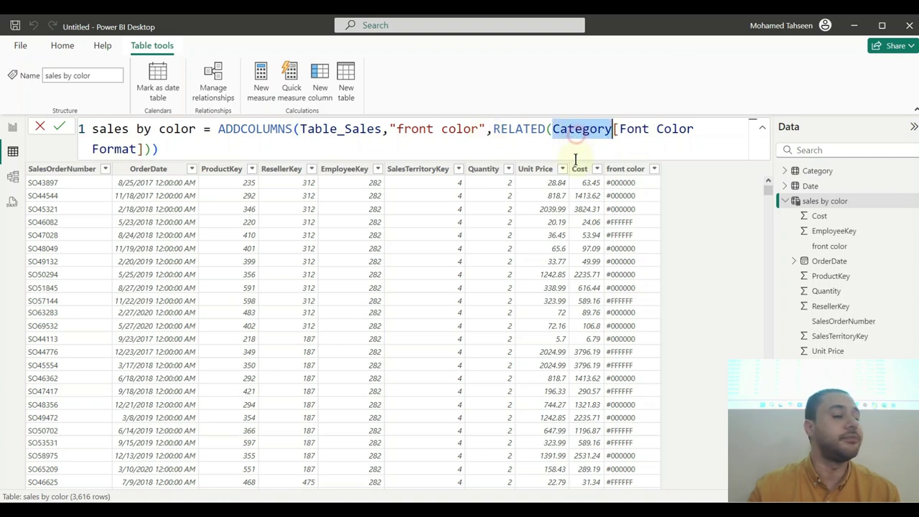
pyautogui.click(574, 195)
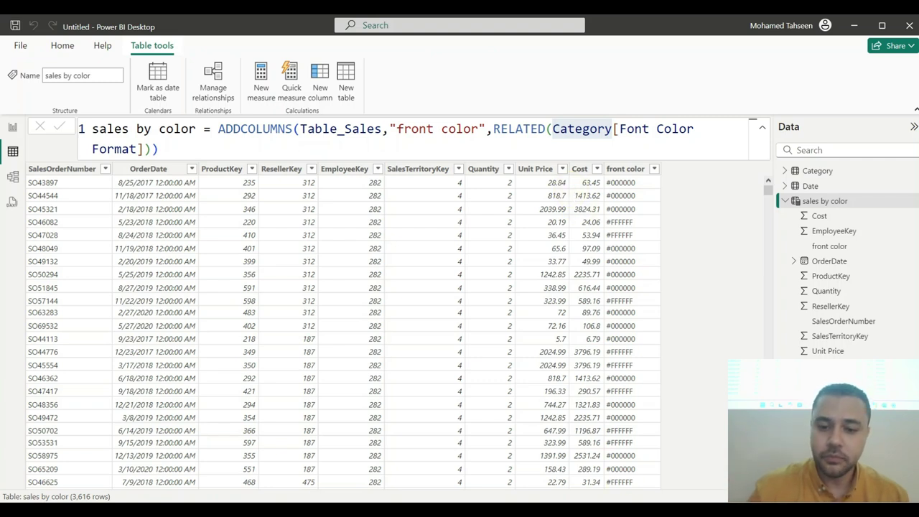
# Step: Switch to the Session 2 - Power BI.pptx presentation in PowerPoint and show the Measures title slide
pyautogui.hotkey('alt', 'Tab')
pyautogui.scroll(-1, 98, 410)
pyautogui.click(97, 410)
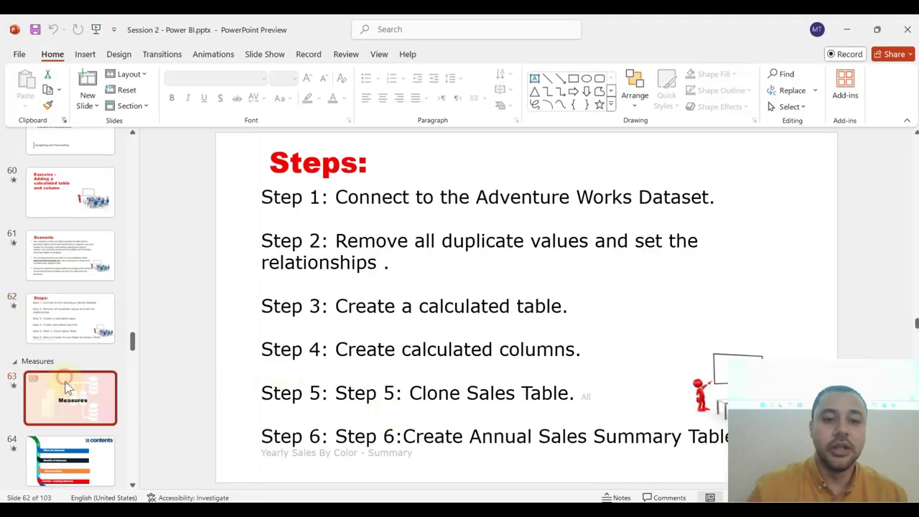
pyautogui.scroll(-2, 53, 308)
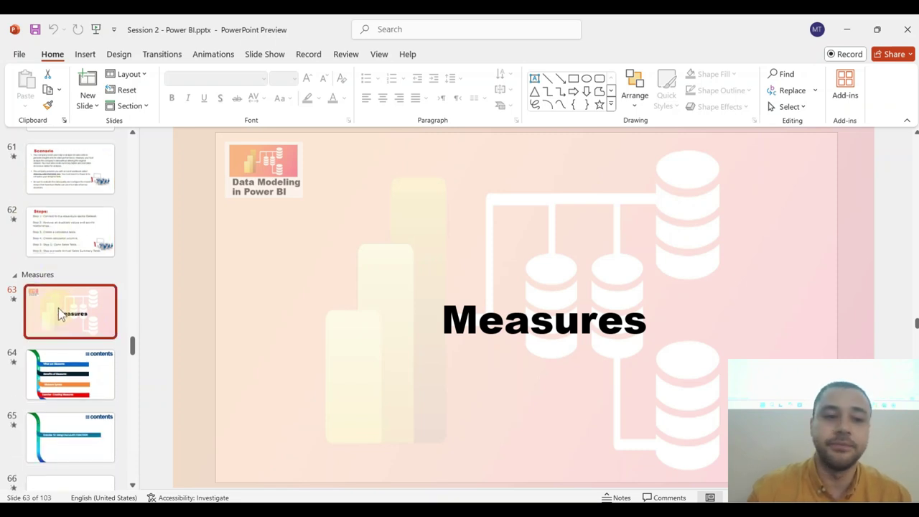
pyautogui.scroll(-1, 111, 339)
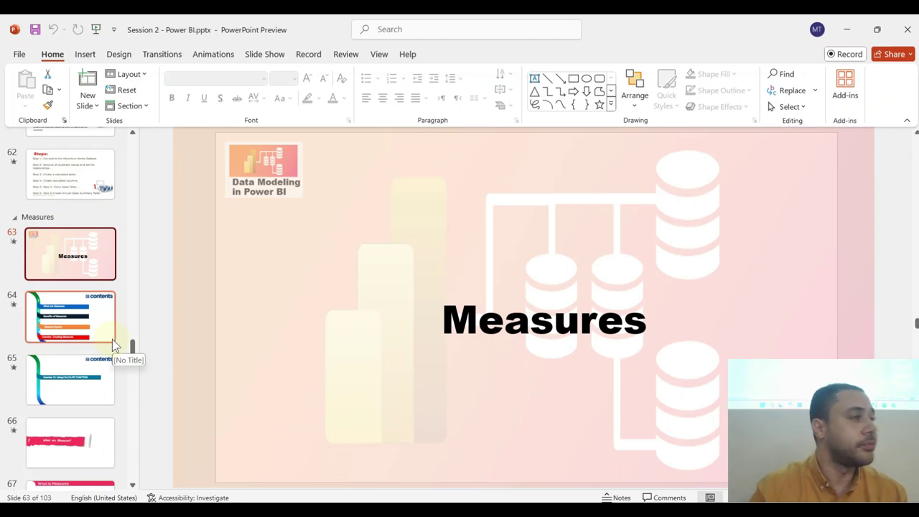
pyautogui.scroll(-1, 99, 335)
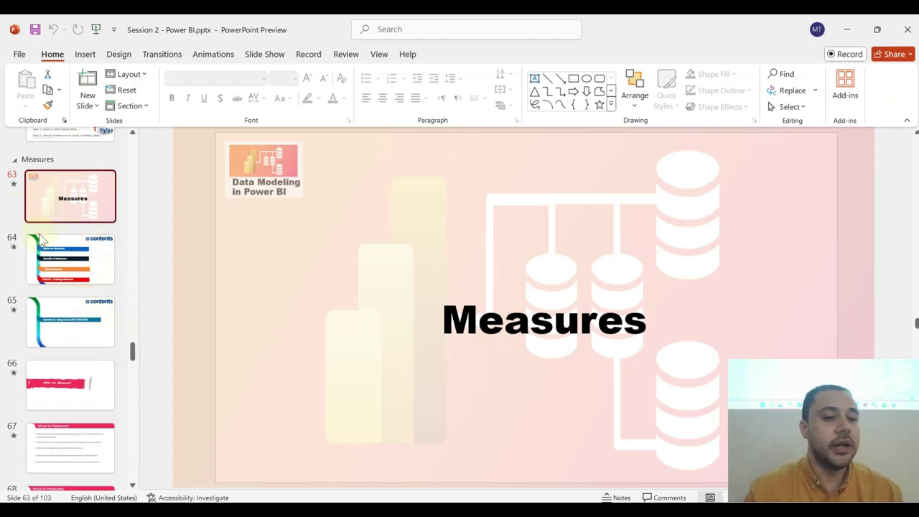
# Step: Go through the contents slides of the Measures section up to the "What is Measures" slide
pyautogui.click(80, 279)
pyautogui.click(55, 322)
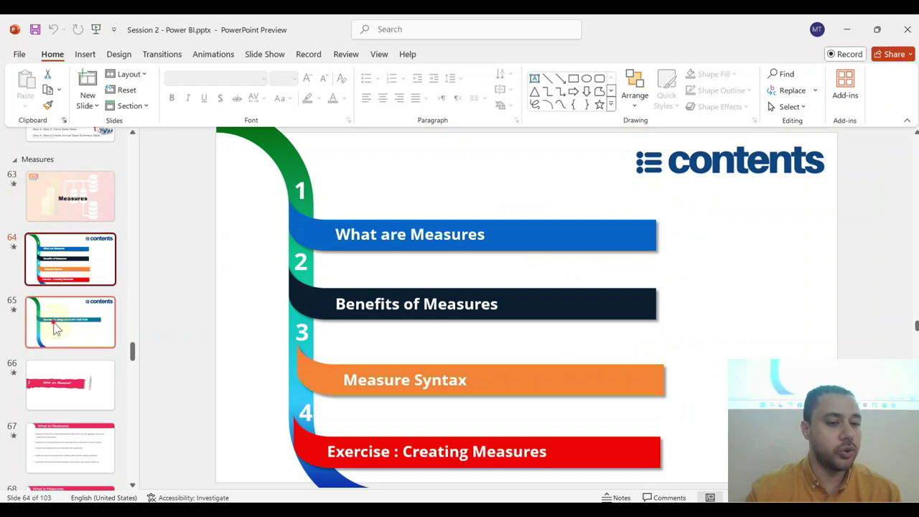
pyautogui.click(76, 397)
pyautogui.scroll(-2, 78, 373)
pyautogui.click(58, 366)
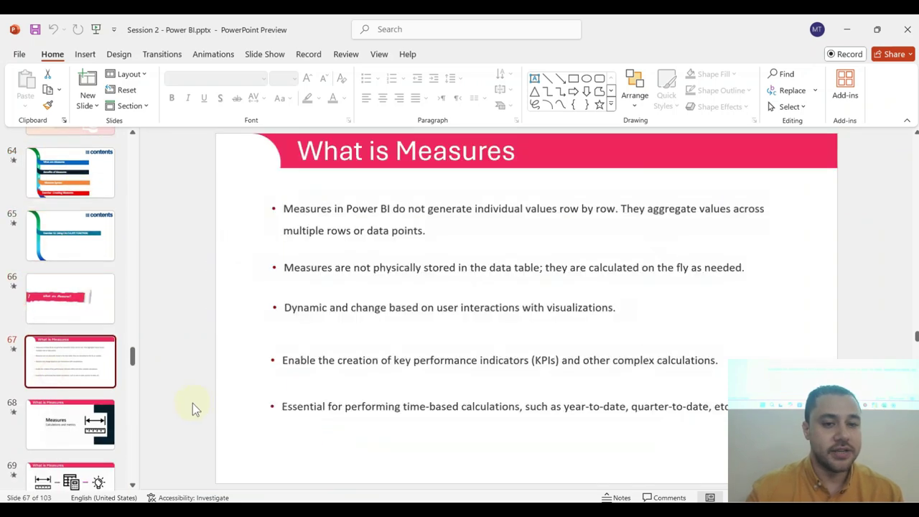
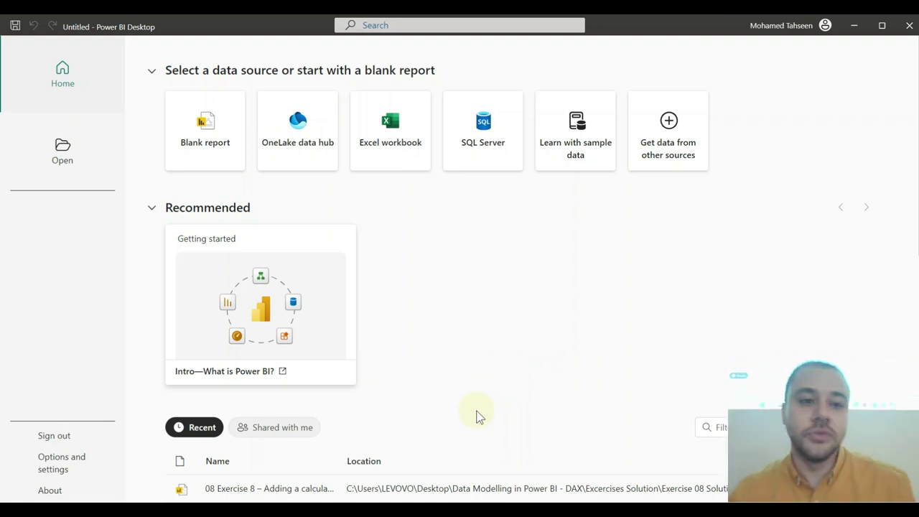
# Step: Start a blank report and open ac-sample.xlsx from the Mesuares Excercies folder as its Excel data source
pyautogui.click(229, 152)
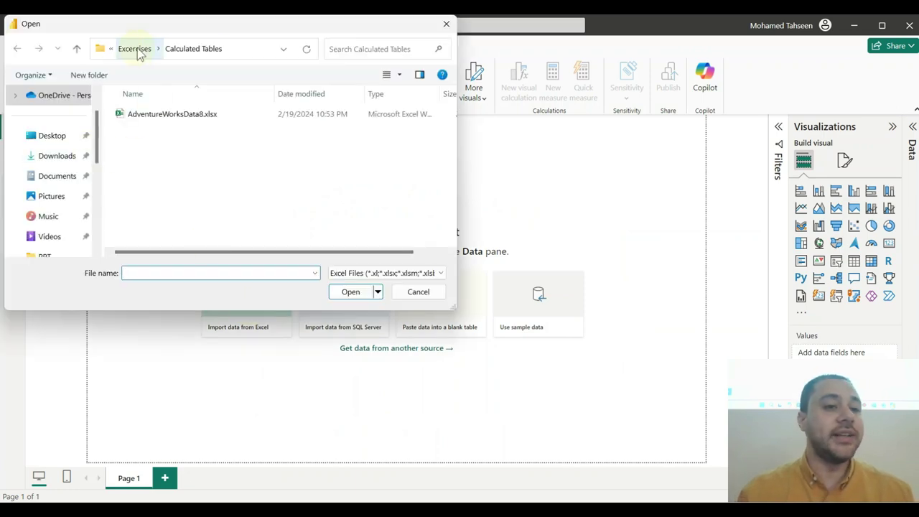
pyautogui.click(135, 50)
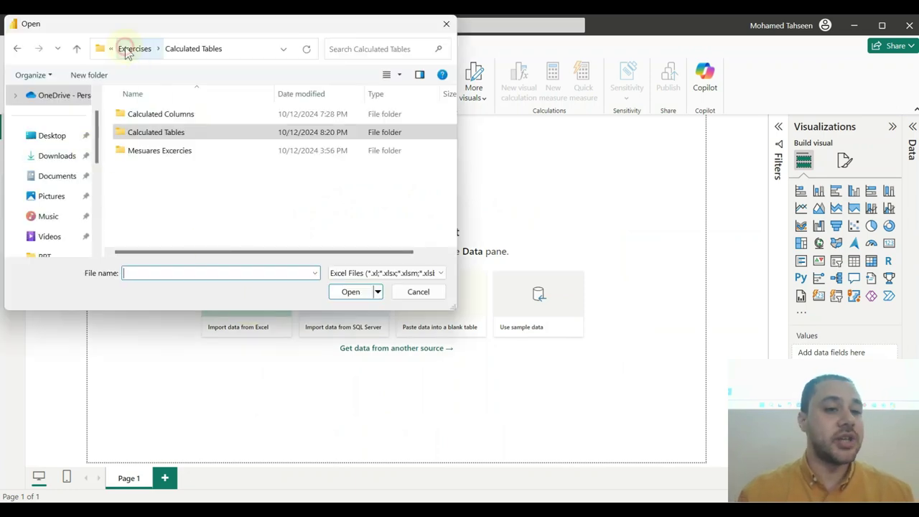
pyautogui.doubleClick(159, 152)
pyautogui.doubleClick(153, 116)
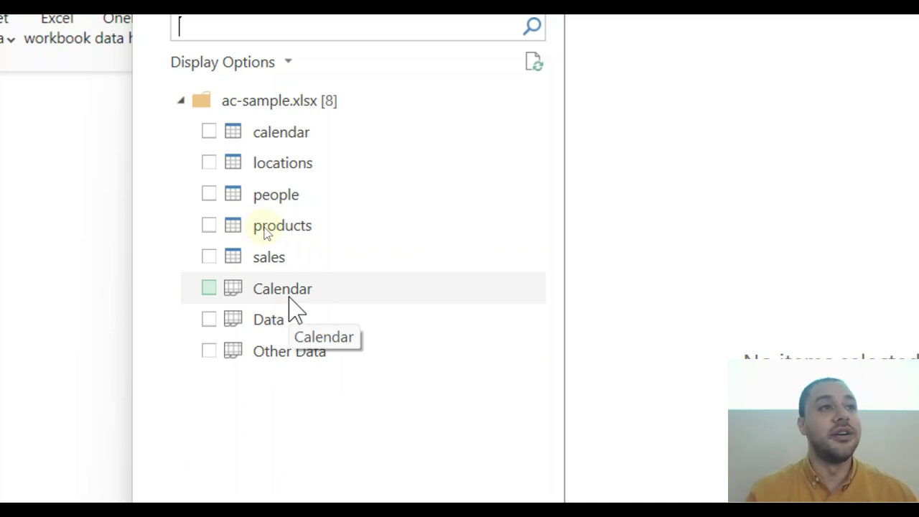
# Step: Select the calendar, locations, people, products and sales tables of ac-sample.xlsx and load them into the report
pyautogui.click(209, 132)
pyautogui.click(208, 163)
pyautogui.click(208, 194)
pyautogui.click(209, 225)
pyautogui.click(209, 260)
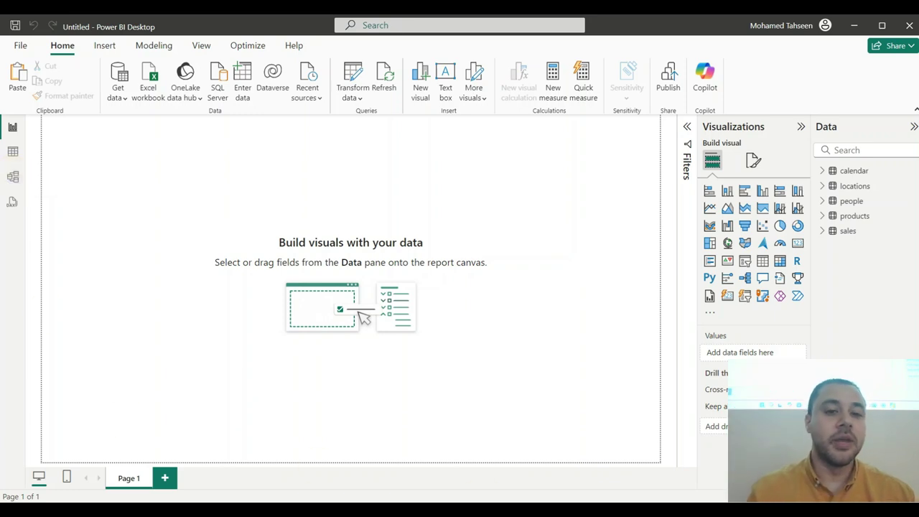
# Step: Switch to File Explorer, open Requirements.txt from the Mesuares Excercies folder and read the exercise requirements
pyautogui.hotkey('alt', 'Tab')
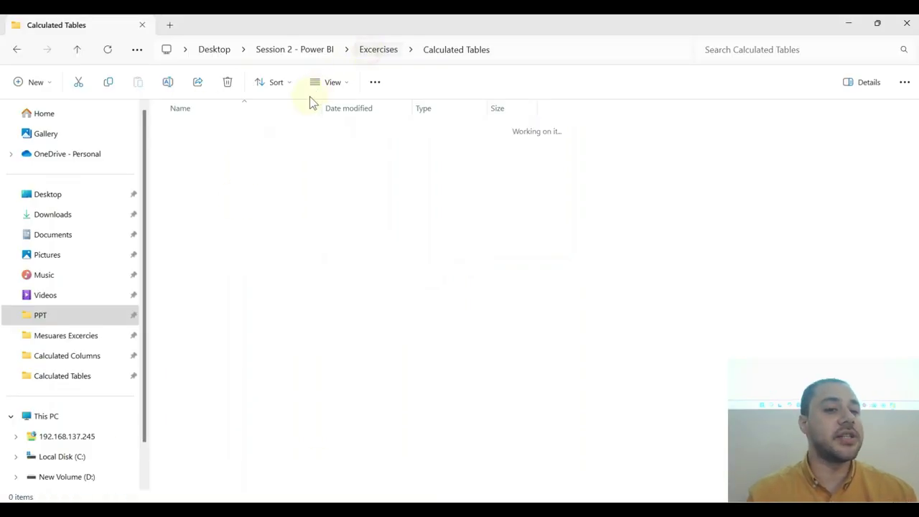
pyautogui.hotkey('alt', 'Up')
pyautogui.doubleClick(227, 166)
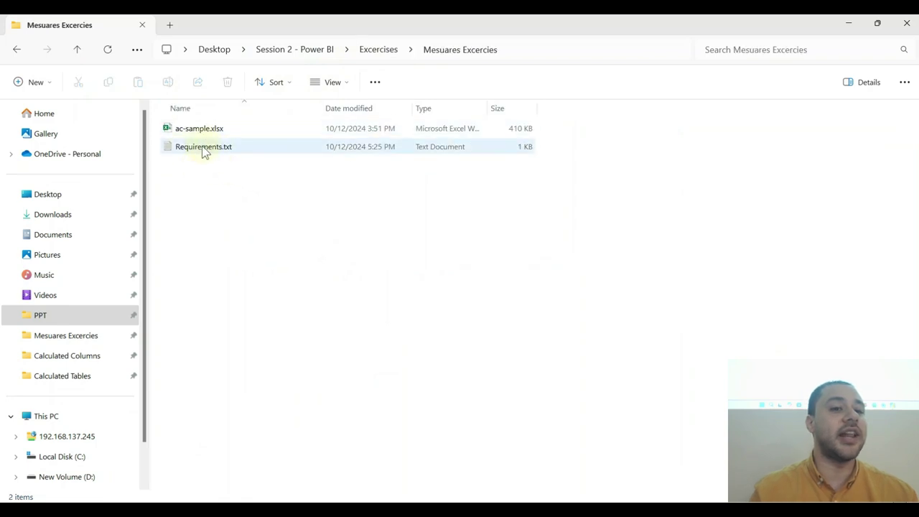
pyautogui.doubleClick(187, 150)
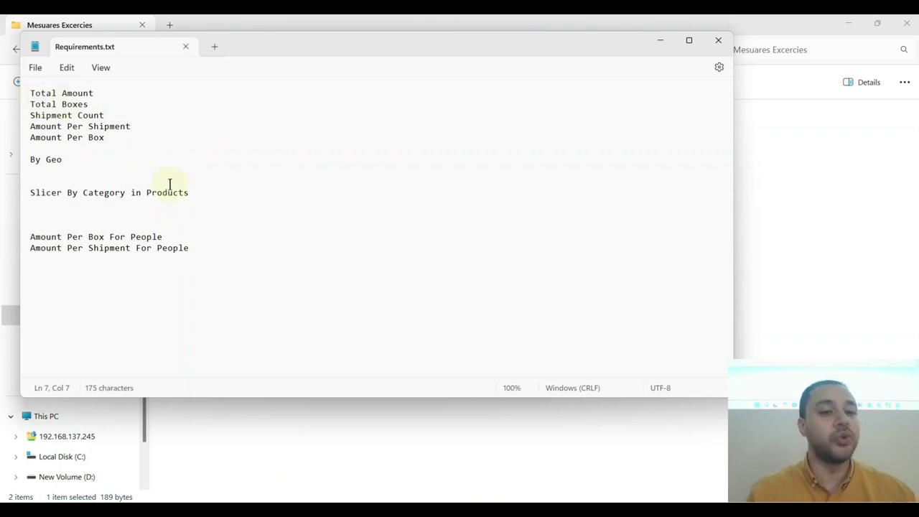
pyautogui.click(668, 446)
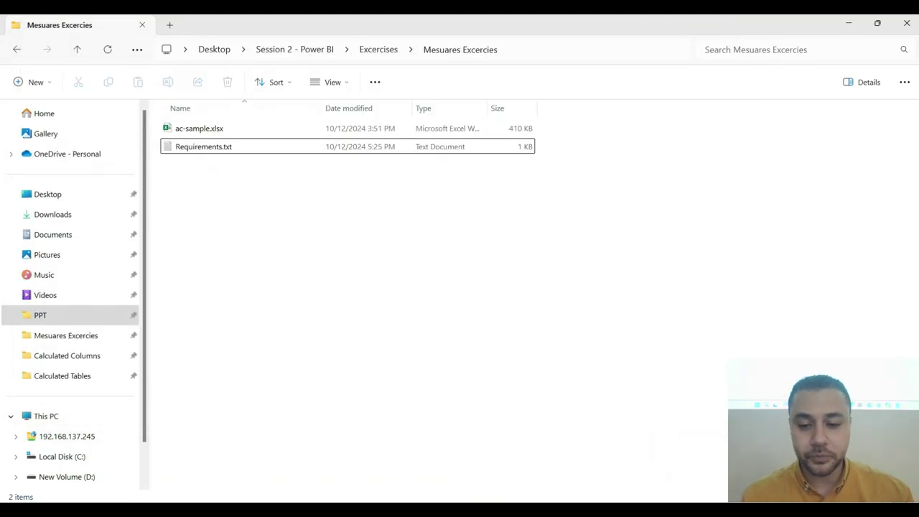
# Step: Switch back to Power BI Desktop and arrange the people, calendar and locations tables around sales in the model diagram, enlarging the sales card
pyautogui.click(582, 494)
pyautogui.click(9, 185)
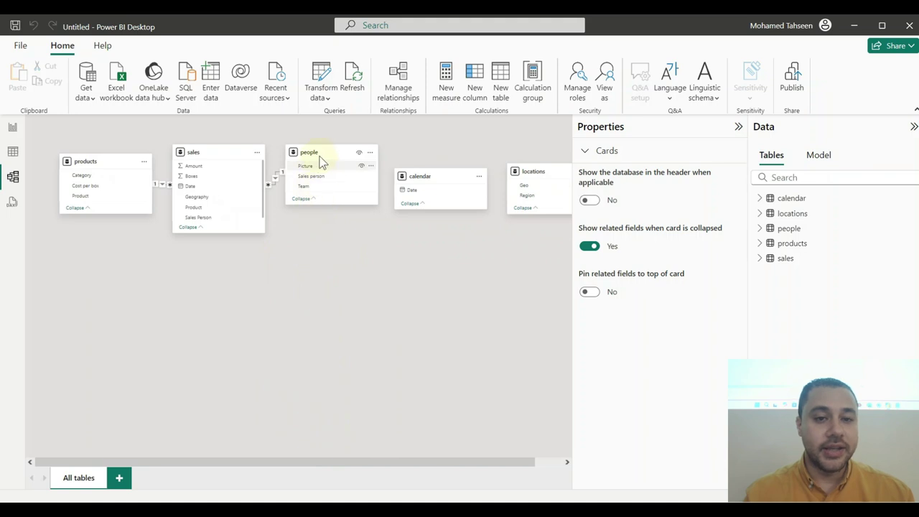
pyautogui.moveTo(317, 160); pyautogui.dragTo(212, 280)
pyautogui.moveTo(123, 310); pyautogui.dragTo(108, 294)
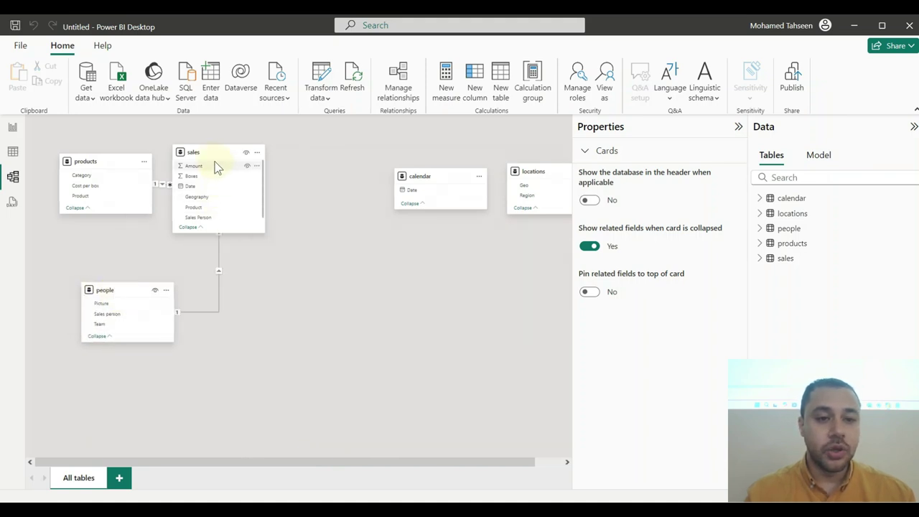
pyautogui.moveTo(214, 162); pyautogui.dragTo(260, 161)
pyautogui.moveTo(414, 179); pyautogui.dragTo(386, 291)
pyautogui.moveTo(551, 179); pyautogui.dragTo(399, 158)
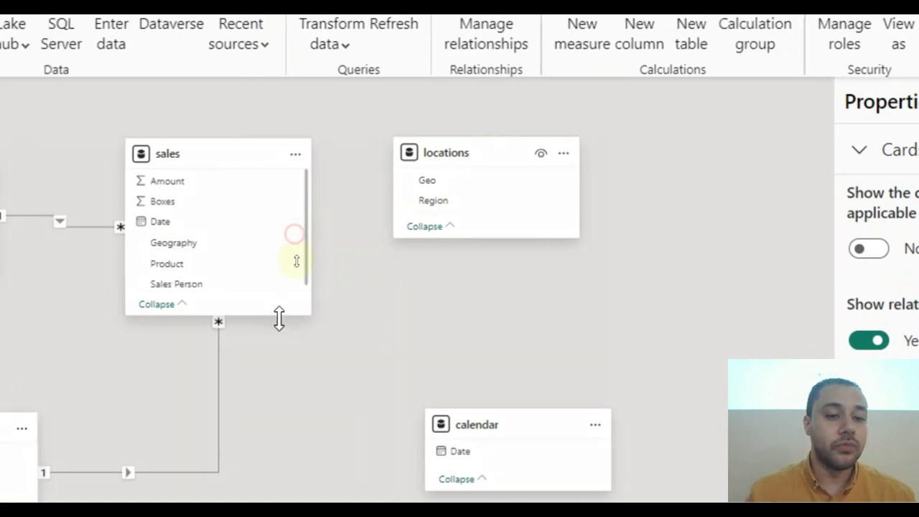
pyautogui.moveTo(279, 318); pyautogui.dragTo(283, 384)
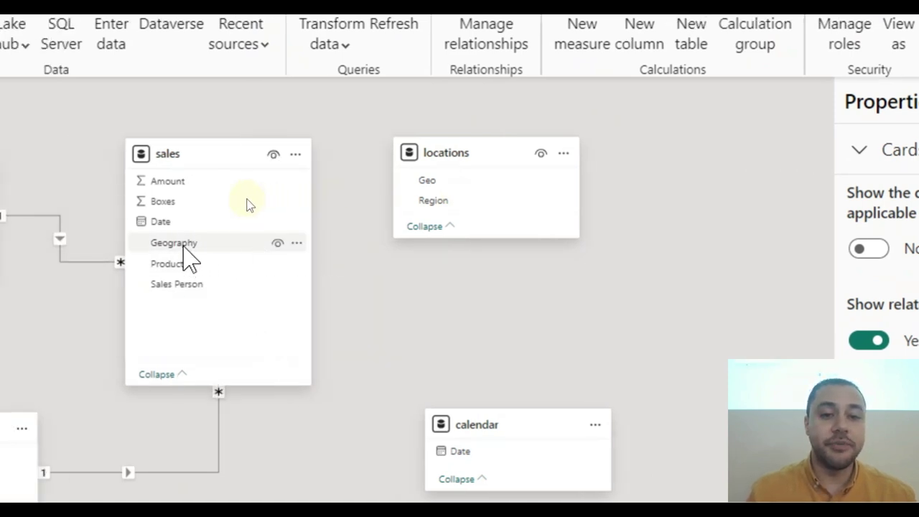
# Step: Create active one-to-many, single-direction relationships from locations Geo to sales Geography and from calendar Date to sales Date
pyautogui.moveTo(492, 189); pyautogui.dragTo(186, 257)
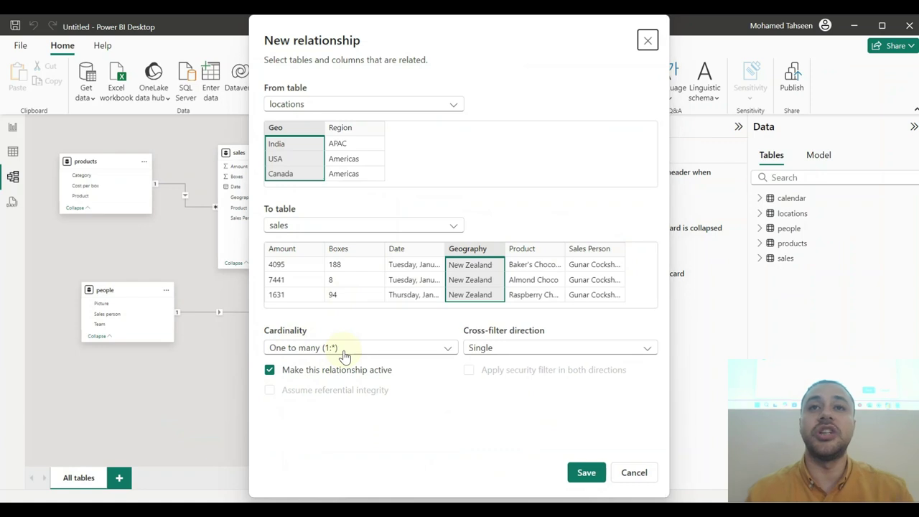
pyautogui.click(585, 472)
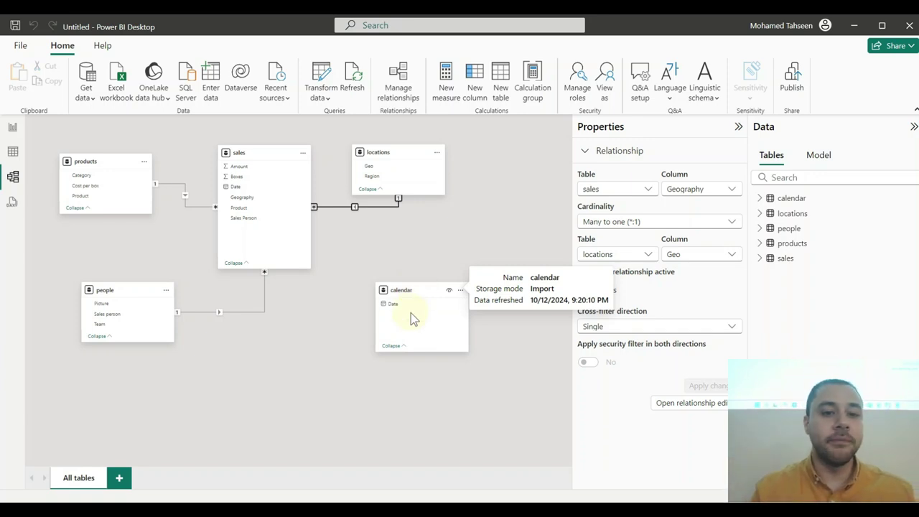
pyautogui.moveTo(413, 305); pyautogui.dragTo(240, 187)
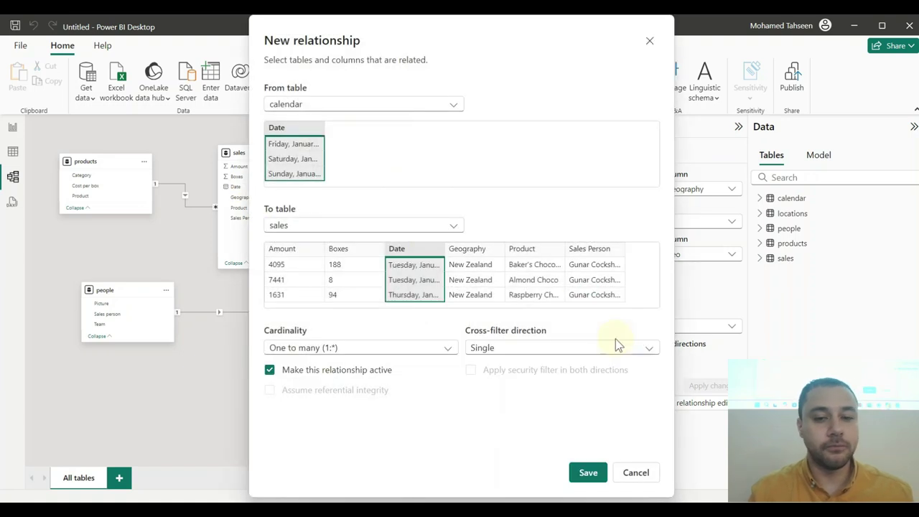
pyautogui.click(585, 472)
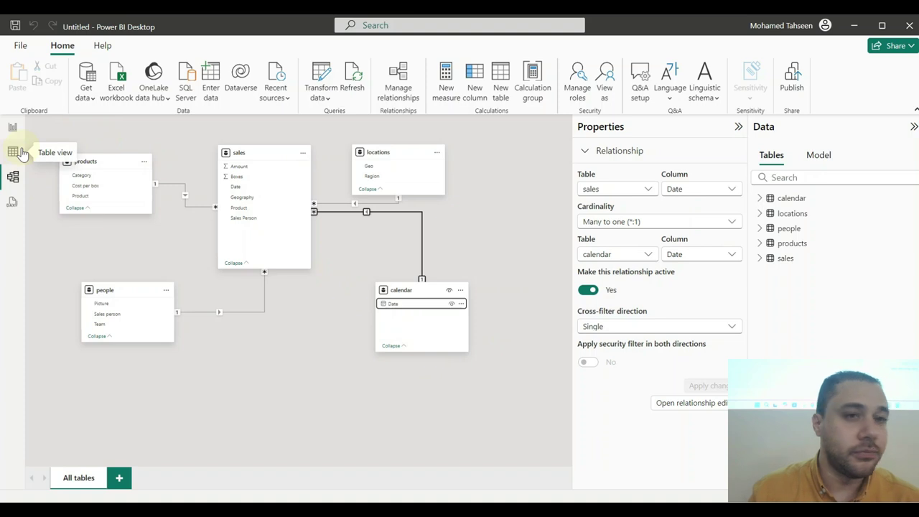
# Step: Examine the columns and rows of the calendar, locations, people, products and sales tables in turn
pyautogui.click(13, 152)
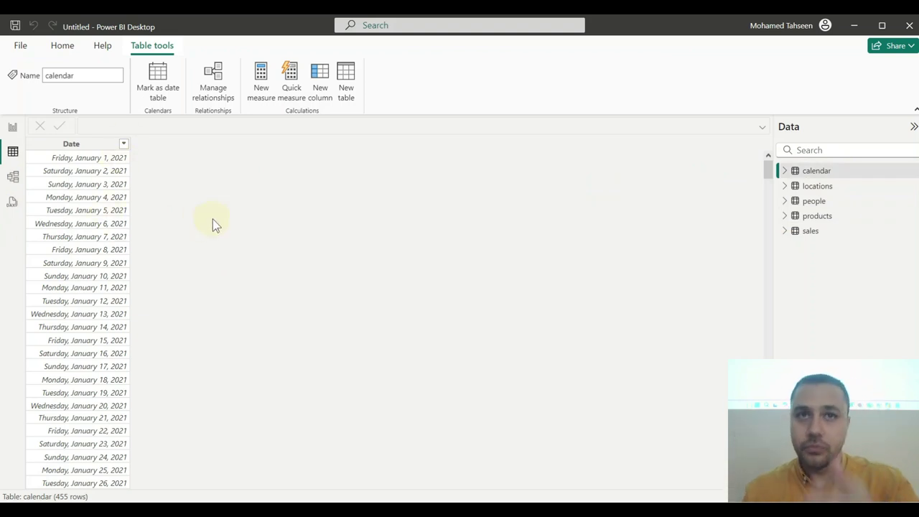
pyautogui.click(811, 185)
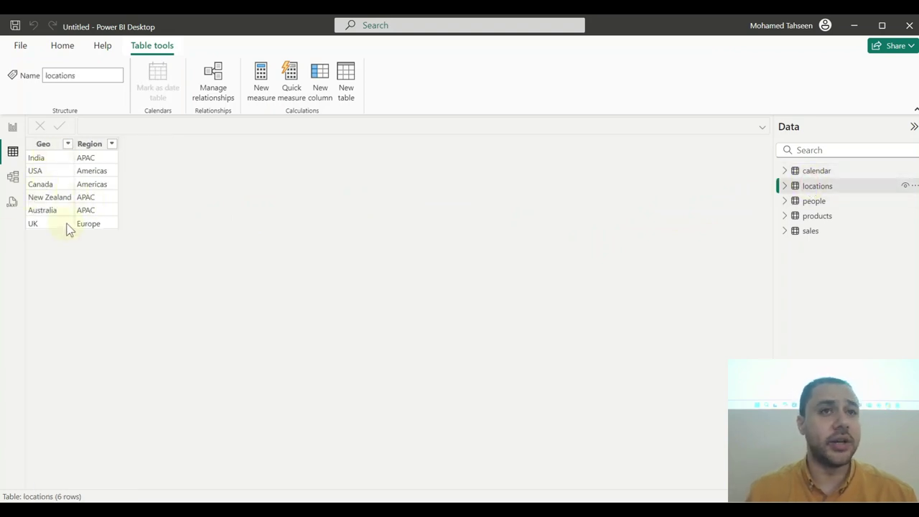
pyautogui.click(826, 204)
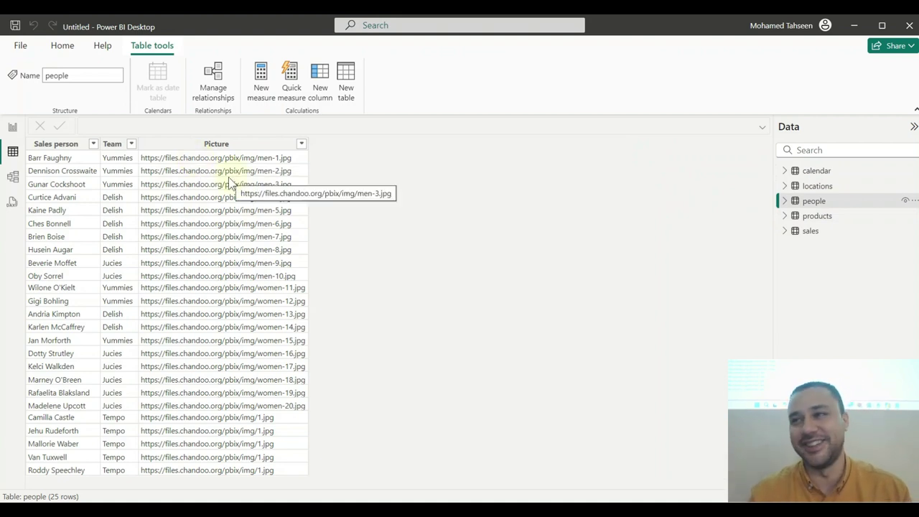
pyautogui.click(826, 215)
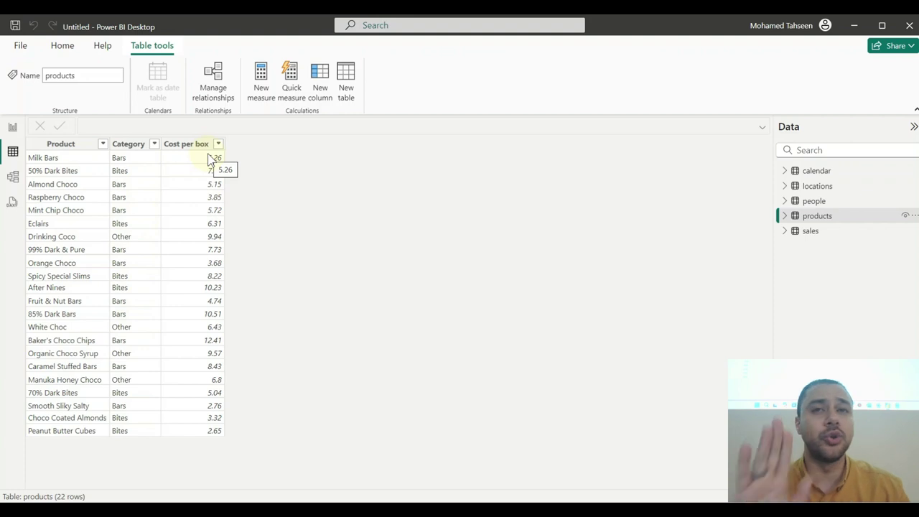
pyautogui.click(818, 232)
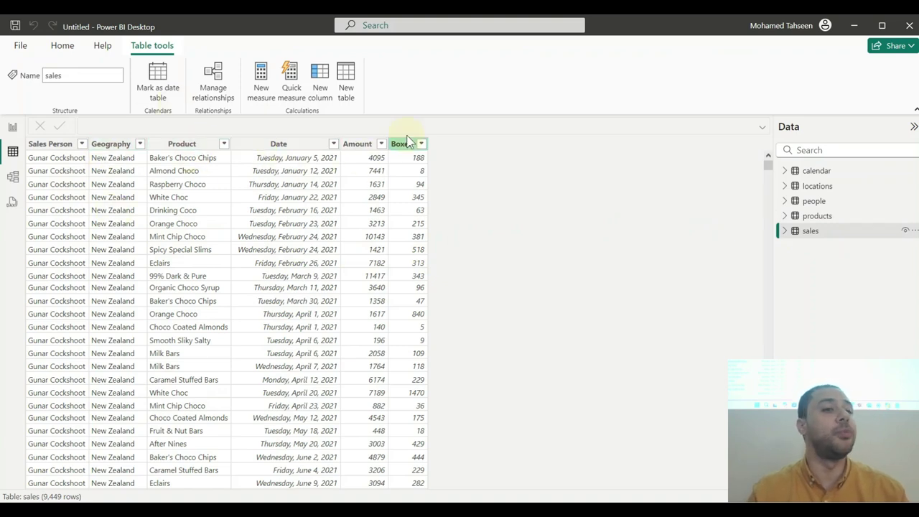
# Step: Check the measures requested in Requirements.txt in Notepad and examine the Amount column of the sales table
pyautogui.click(10, 127)
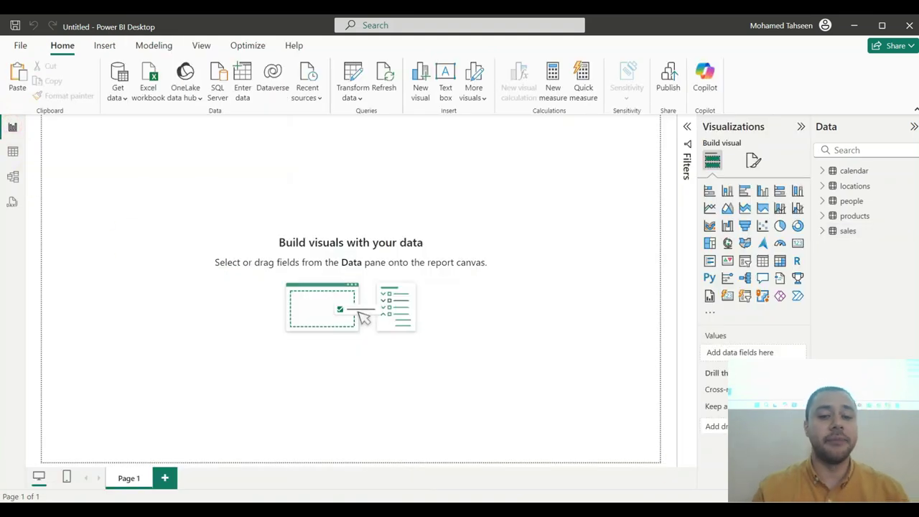
pyautogui.hotkey('alt', 'Tab')
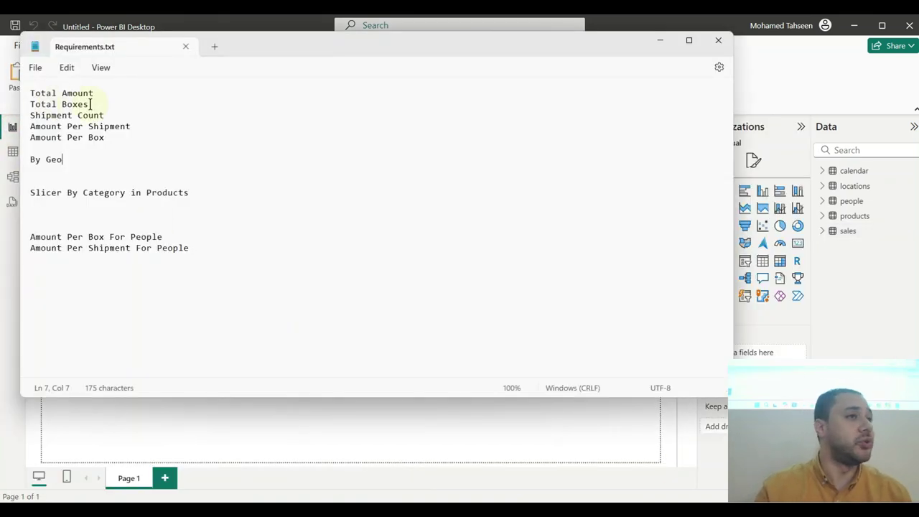
pyautogui.click(659, 40)
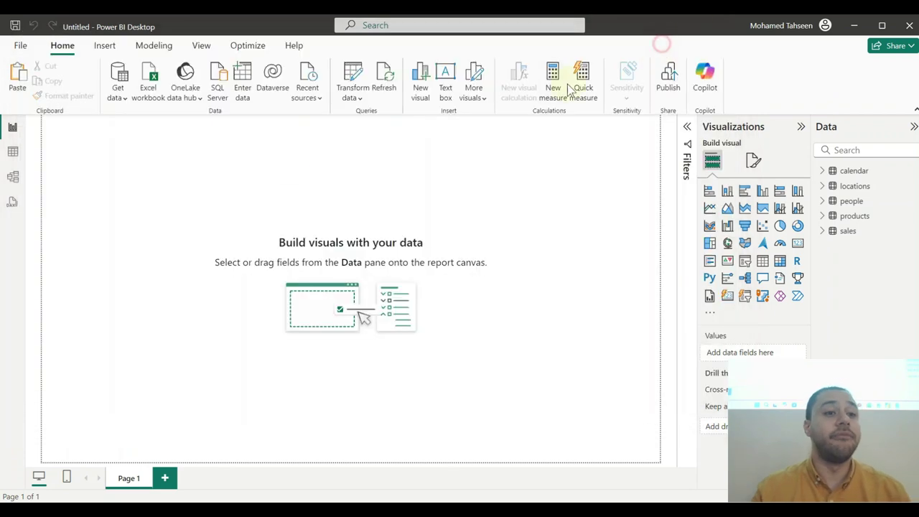
pyautogui.click(13, 150)
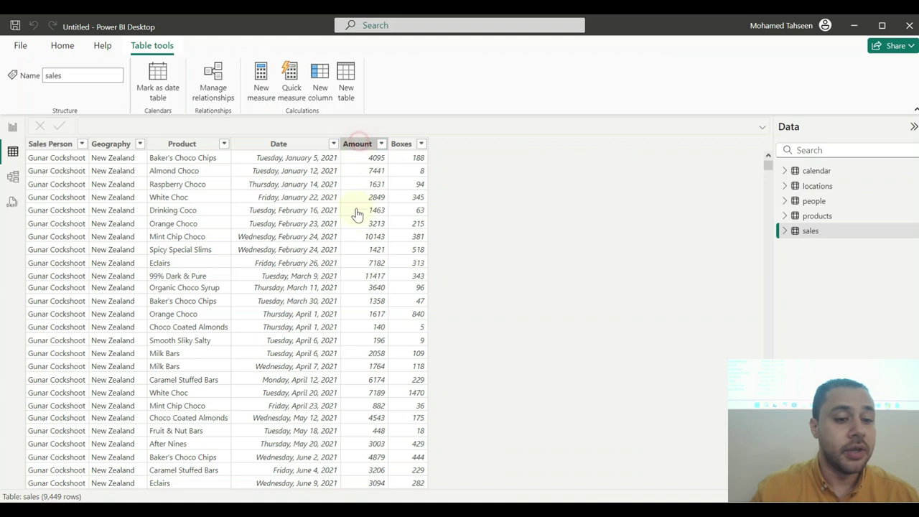
pyautogui.click(360, 143)
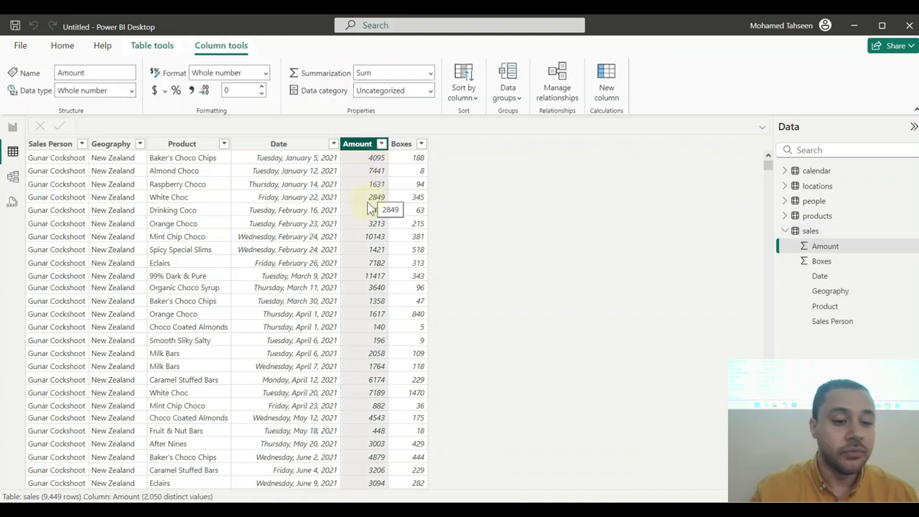
pyautogui.click(13, 127)
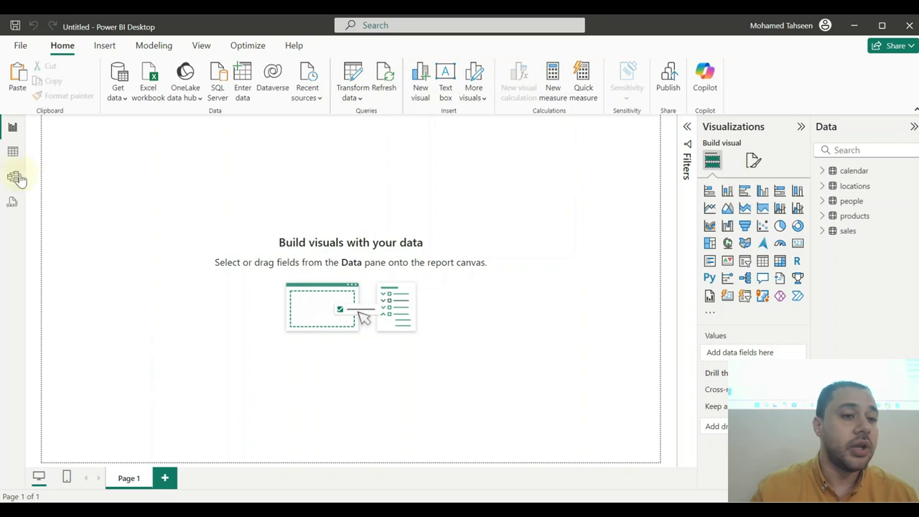
pyautogui.click(12, 151)
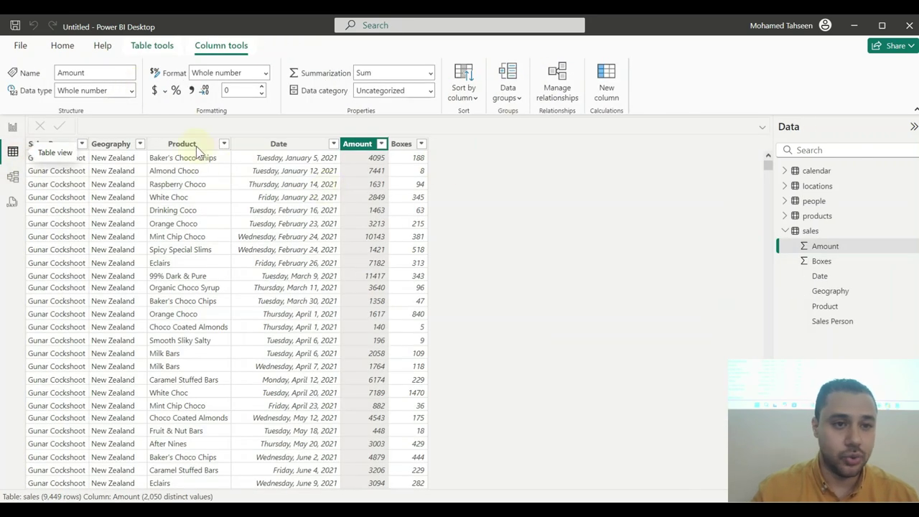
# Step: Look through the calculations offered for a quick measure and close the list without choosing one
pyautogui.click(63, 46)
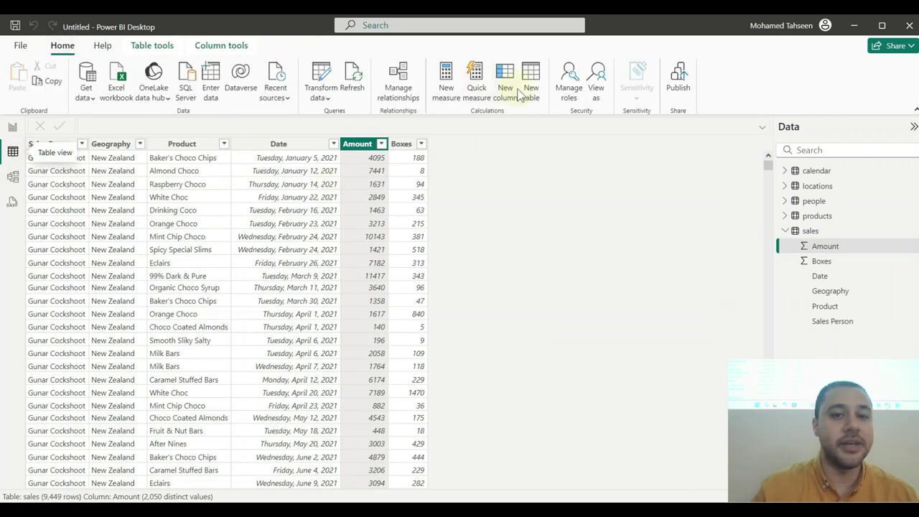
pyautogui.click(476, 86)
pyautogui.click(653, 232)
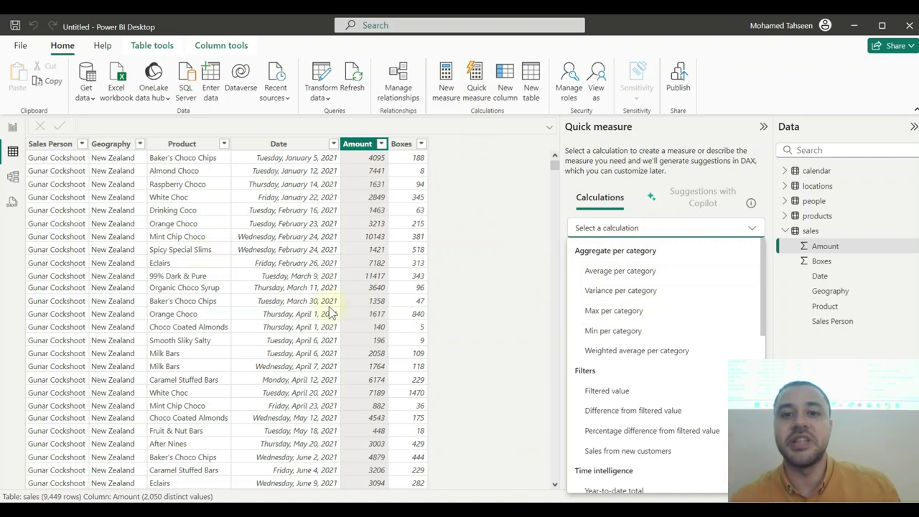
pyautogui.click(511, 179)
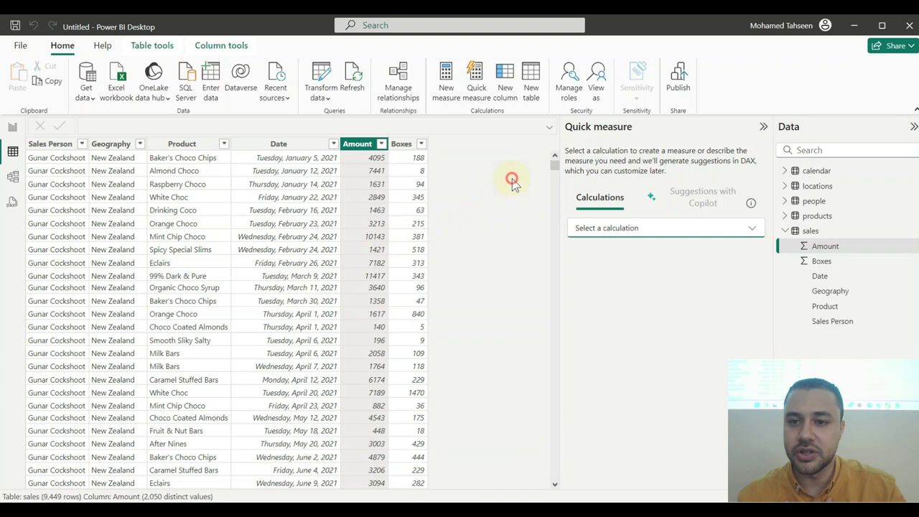
pyautogui.click(763, 126)
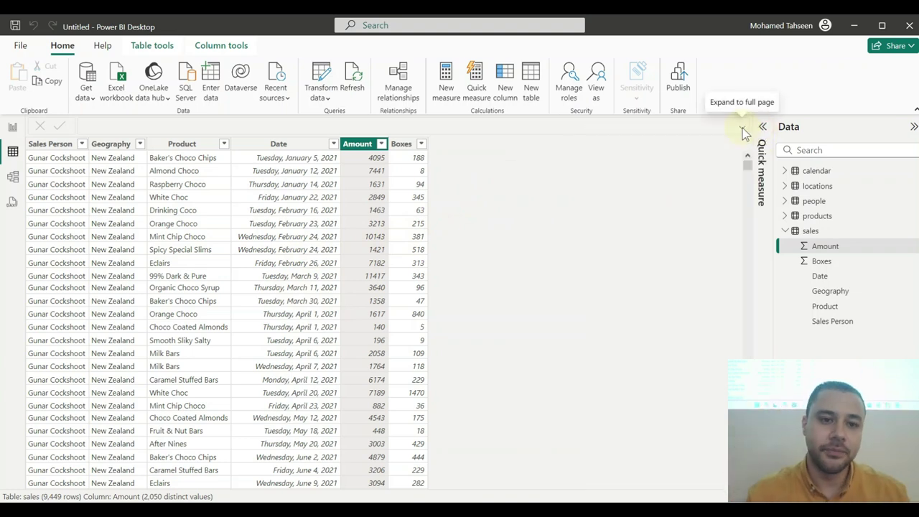
pyautogui.click(13, 128)
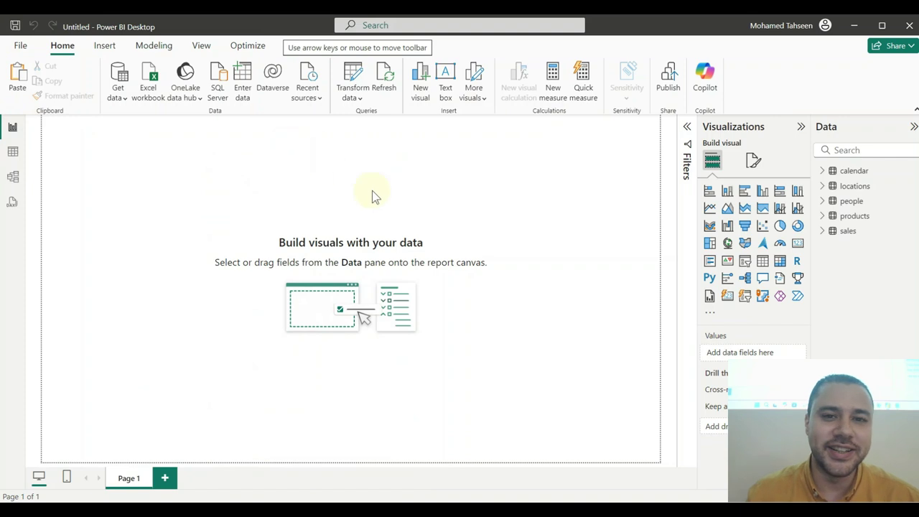
pyautogui.click(547, 86)
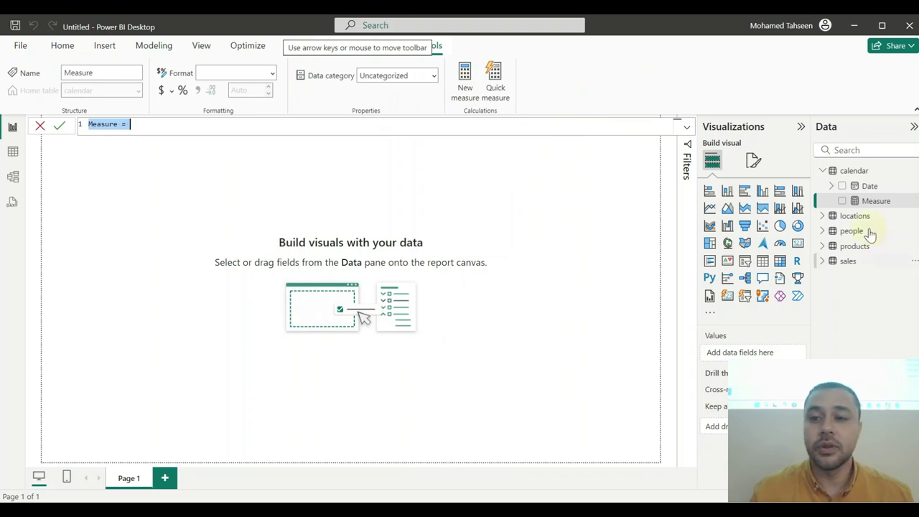
pyautogui.click(827, 263)
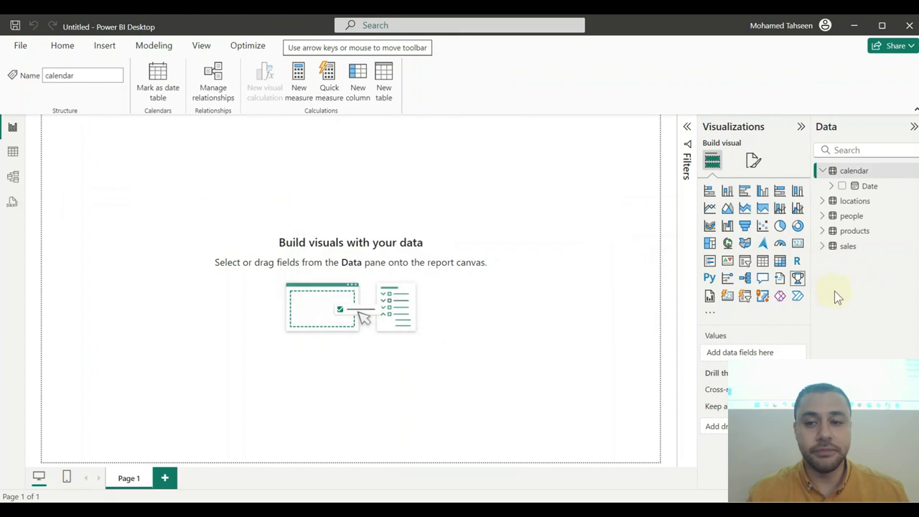
pyautogui.click(825, 246)
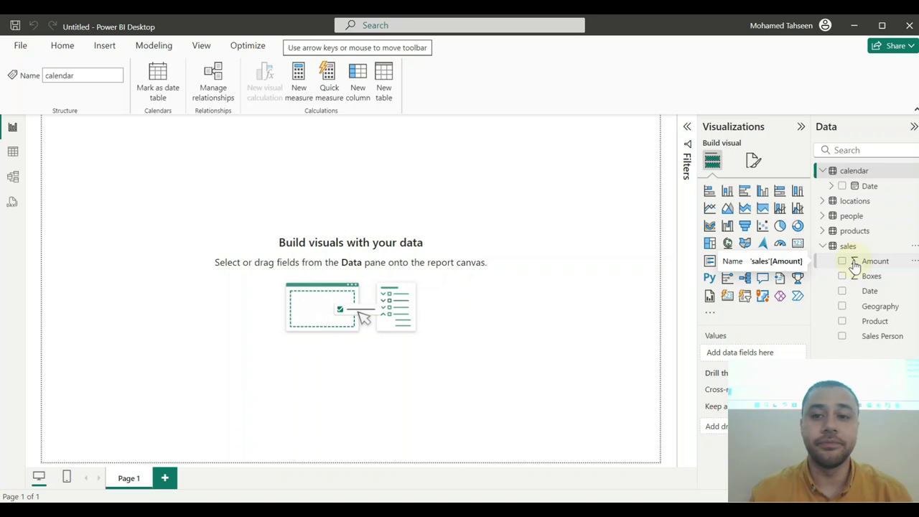
pyautogui.click(455, 191)
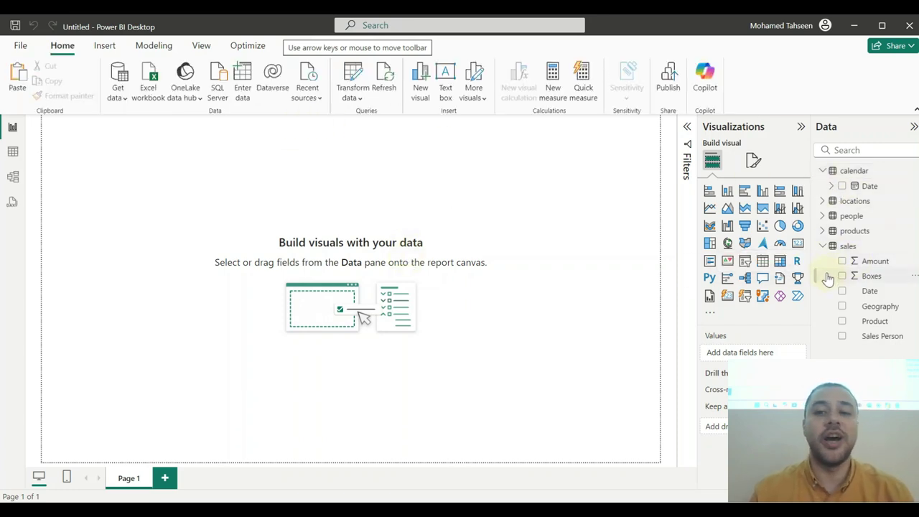
pyautogui.click(822, 246)
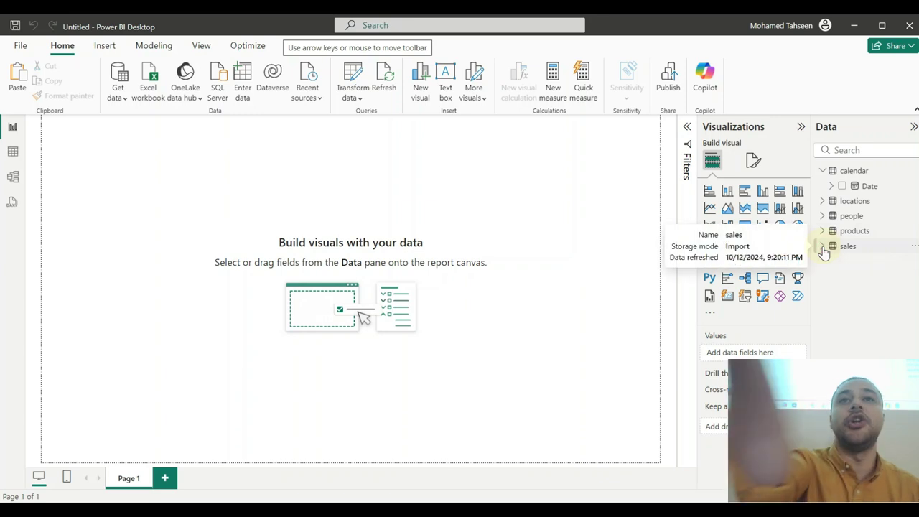
# Step: Start a new measure in the calendar table and name it Total amount
pyautogui.click(867, 174)
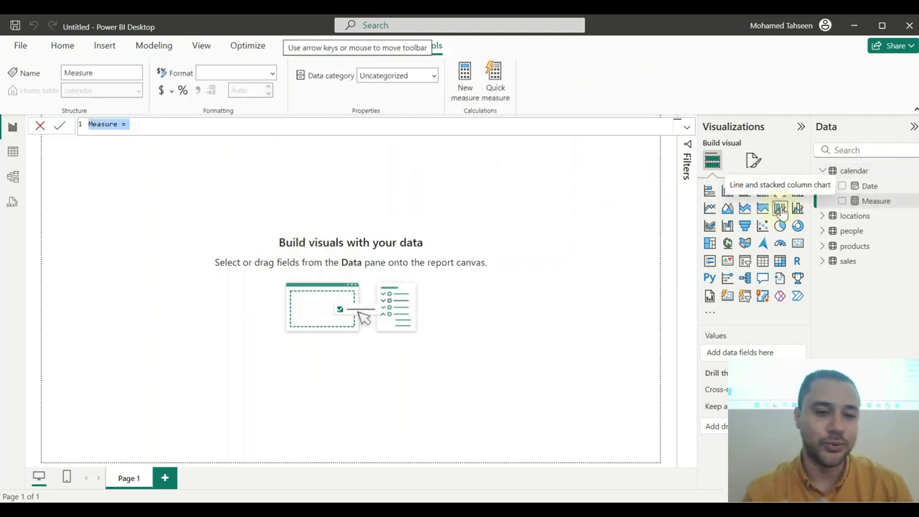
pyautogui.doubleClick(106, 124)
pyautogui.hotkey('ctrl', 'a')
pyautogui.write('To')
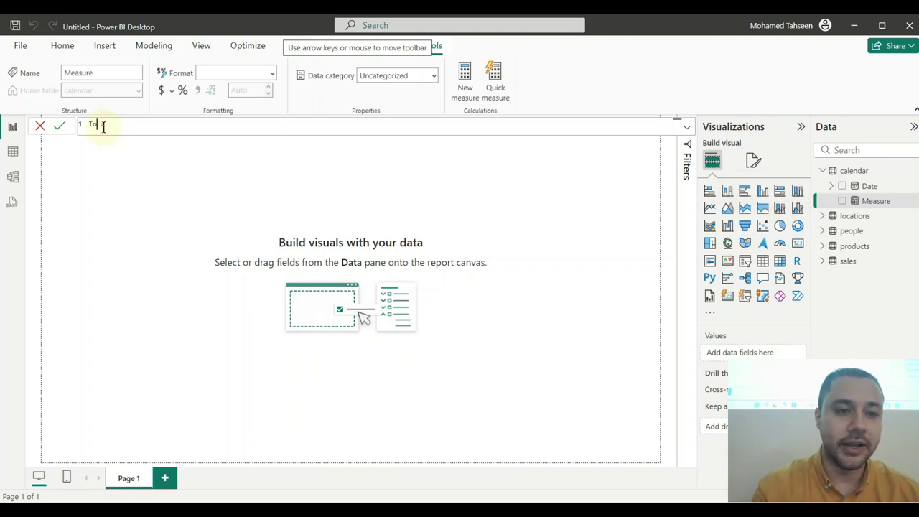
pyautogui.write('ta =')
pyautogui.scroll(2, 104, 127)
pyautogui.write('l amount =')
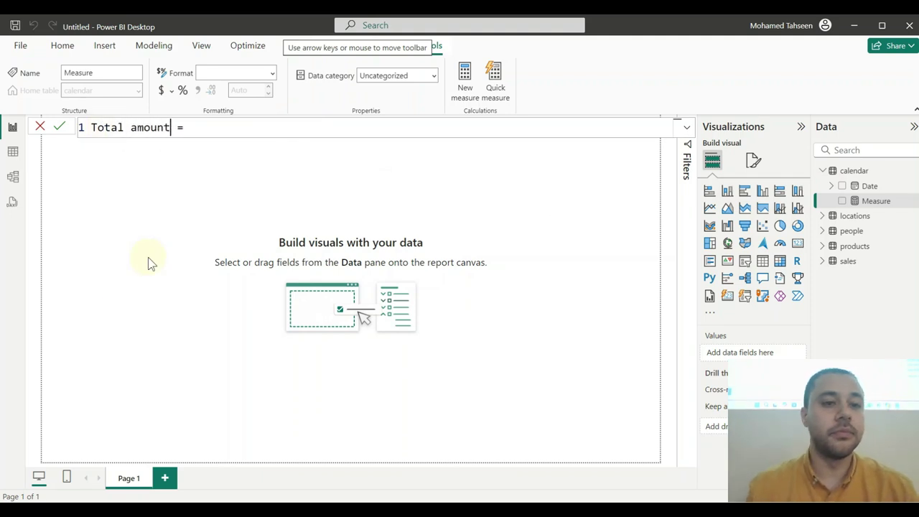
# Step: Define the Total amount measure as SUM(sales[Amount]) and commit the formula
pyautogui.click(220, 127)
pyautogui.write('sum')
pyautogui.press('Tab')
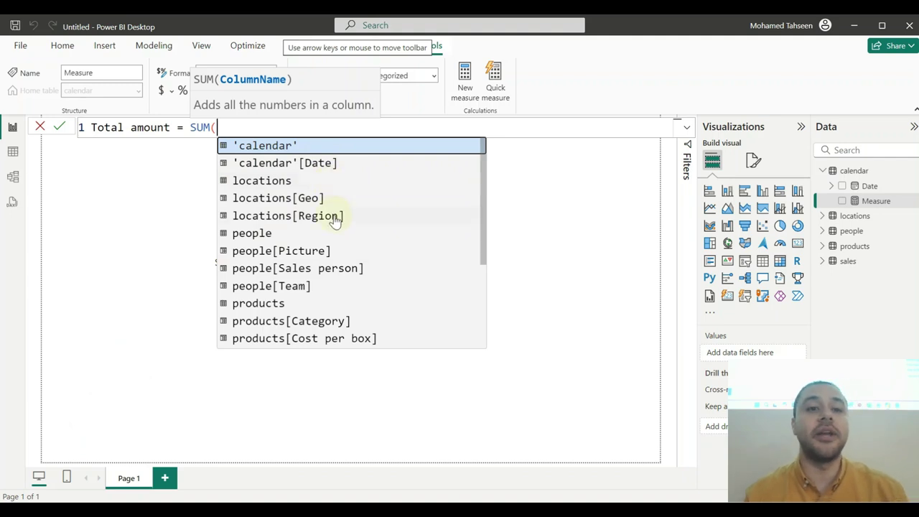
pyautogui.scroll(-3, 334, 218)
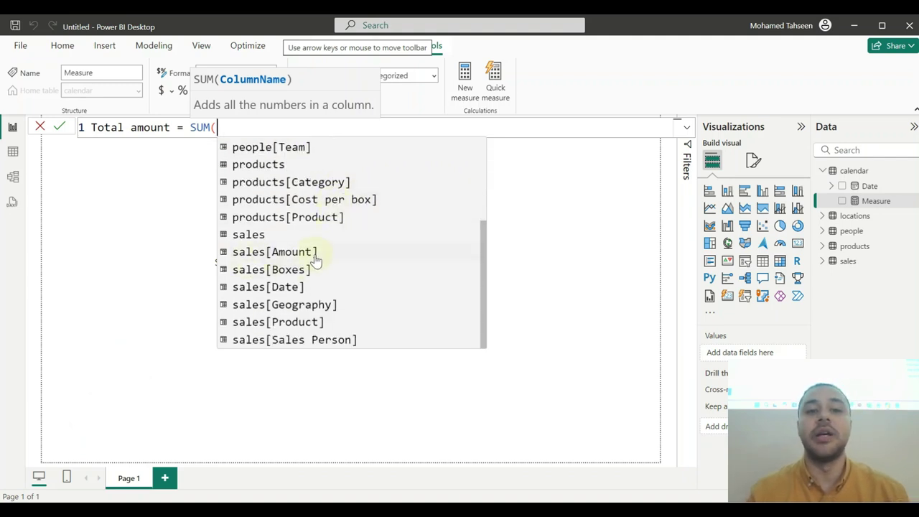
pyautogui.click(278, 252)
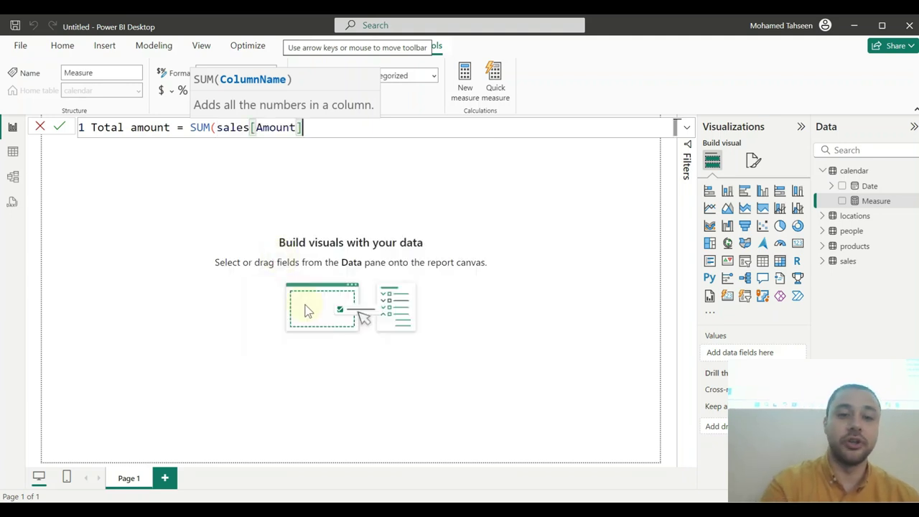
pyautogui.write(')')
pyautogui.press('Return')
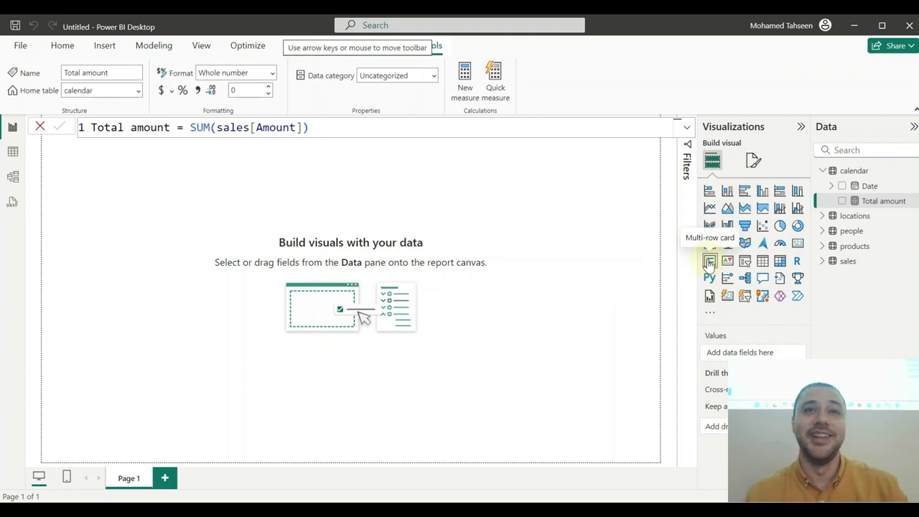
# Step: Add a table visual to Page 1 listing the Geo field of the locations table
pyautogui.click(825, 216)
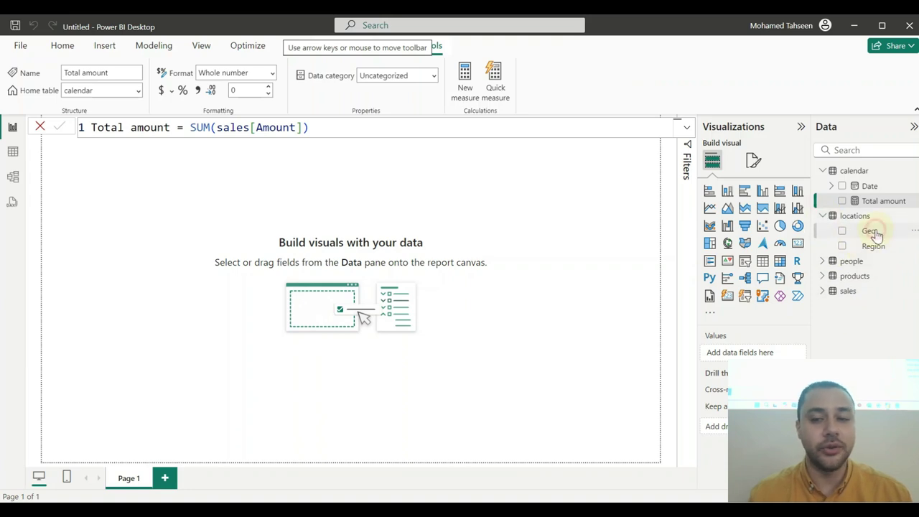
pyautogui.click(843, 234)
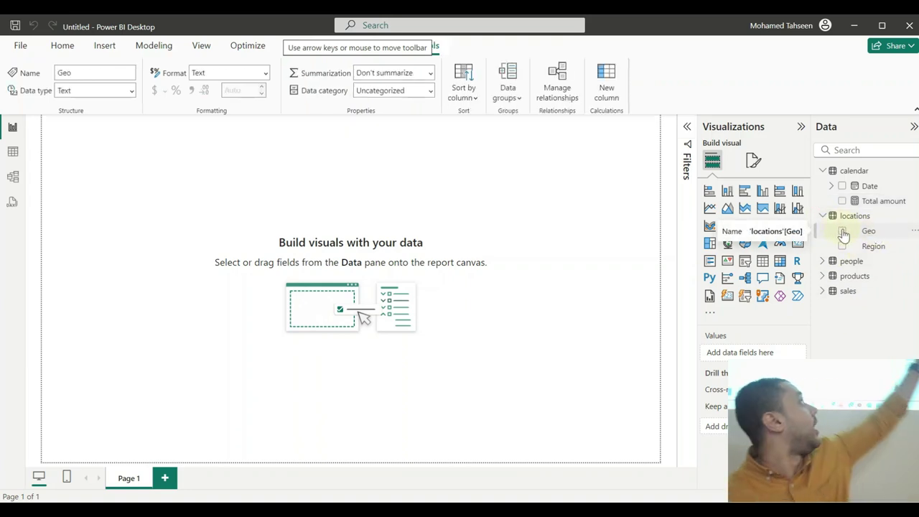
pyautogui.click(841, 232)
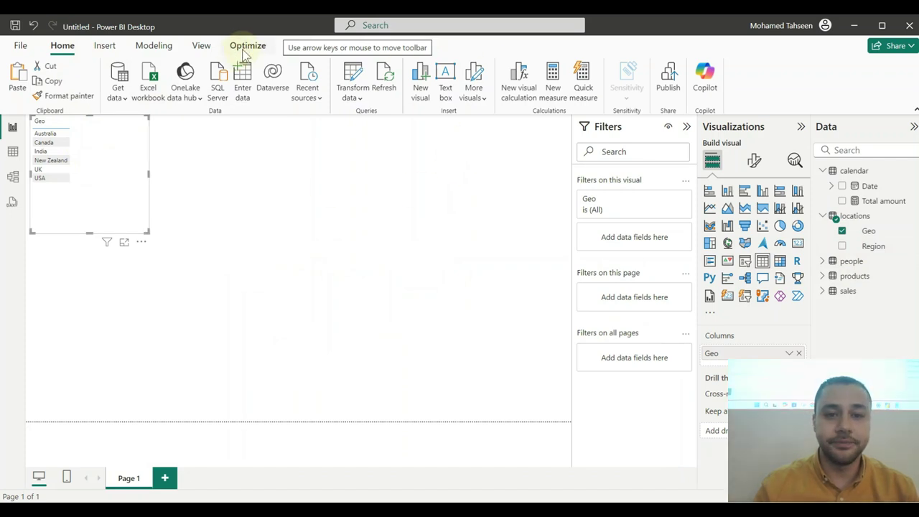
# Step: Increase the font size of the Geo table's values, and enlarge and reposition the visual near the middle of the page
pyautogui.click(754, 160)
pyautogui.click(732, 302)
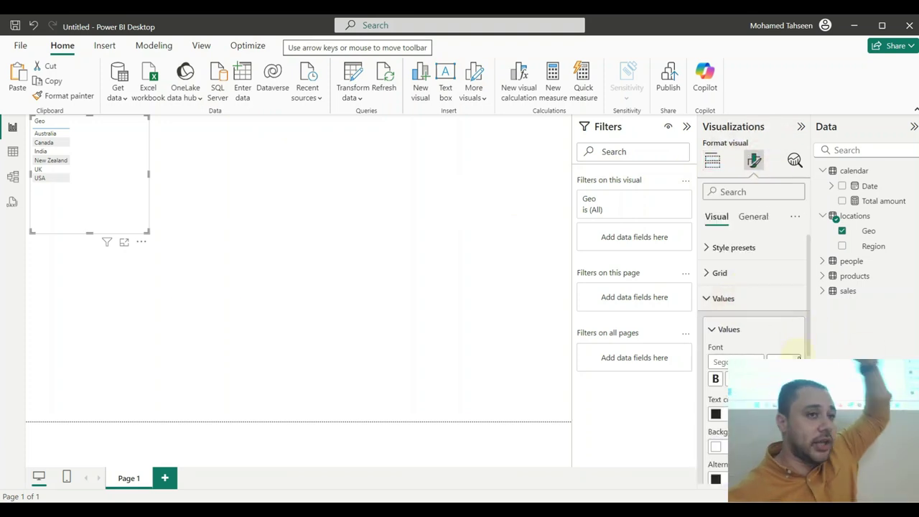
pyautogui.click(798, 356)
pyautogui.click(790, 402)
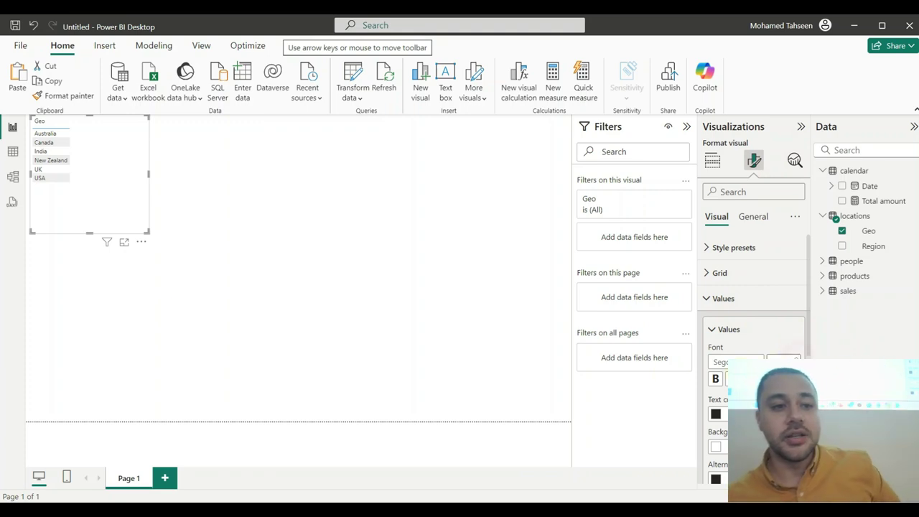
pyautogui.moveTo(148, 234); pyautogui.dragTo(312, 303)
pyautogui.moveTo(254, 215); pyautogui.dragTo(338, 266)
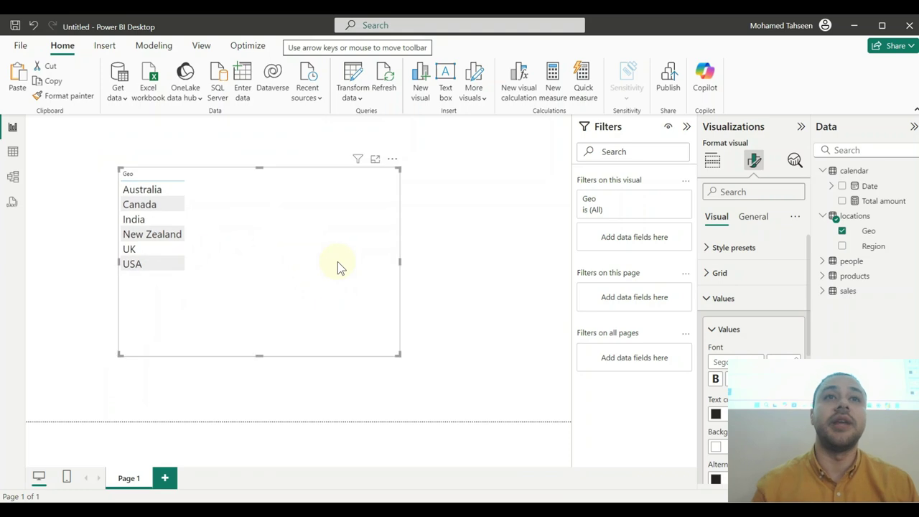